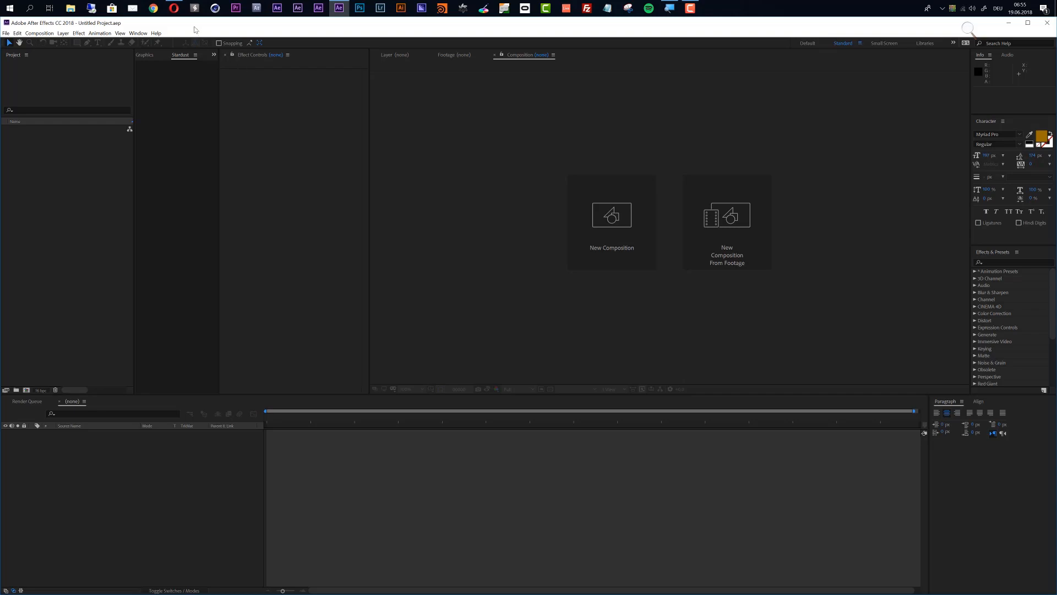
Switch to the web browser and view the Stardust product page on the Superluminal website.
click(174, 8)
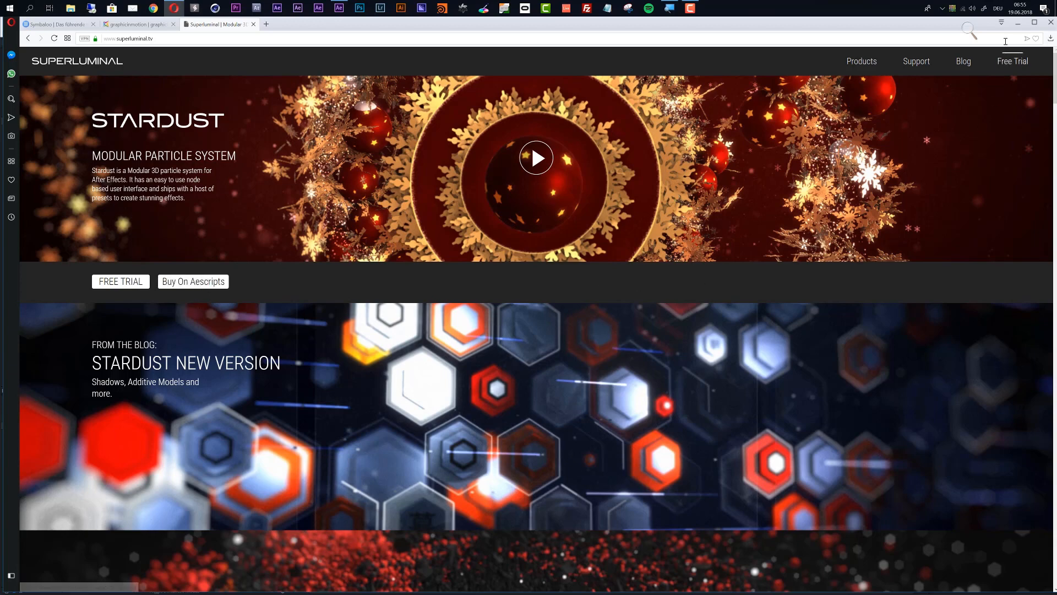
click(1018, 23)
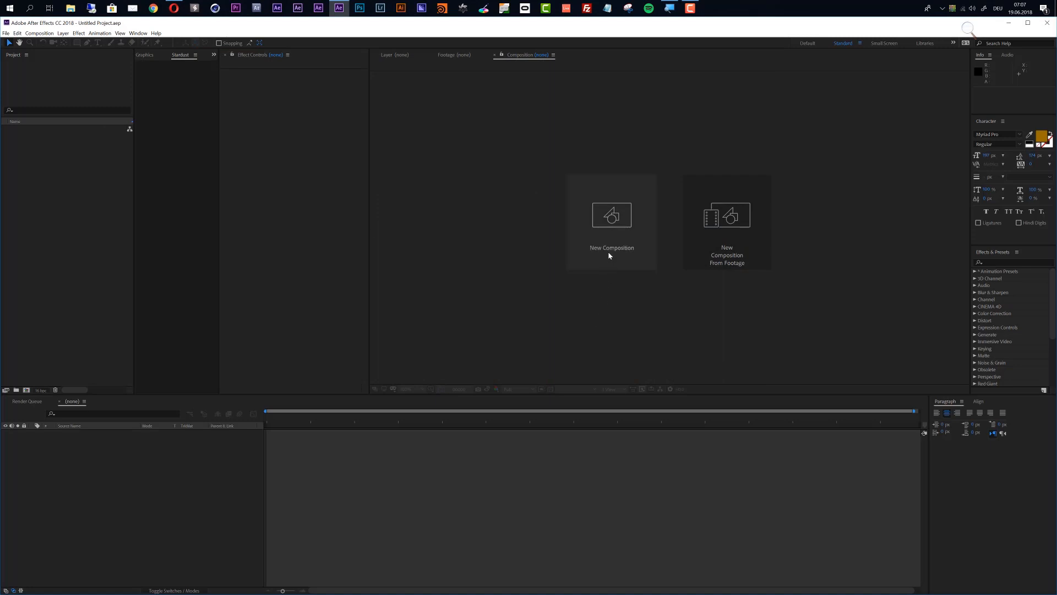
Create a new composition named Landscape using the HDTV 1080 25 preset.
ctrl+alt+click(609, 255)
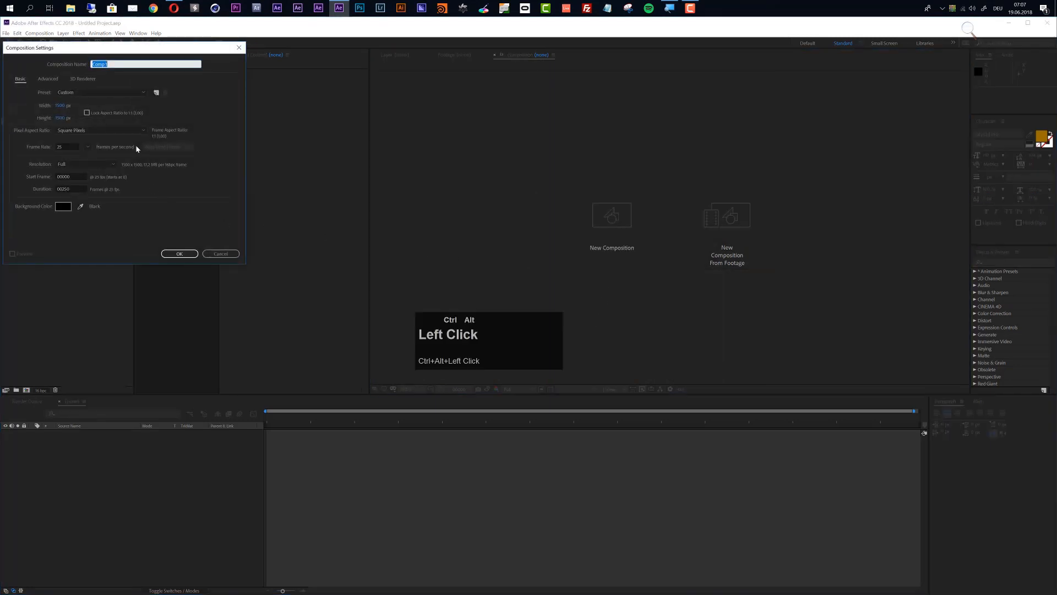
text(Lan)
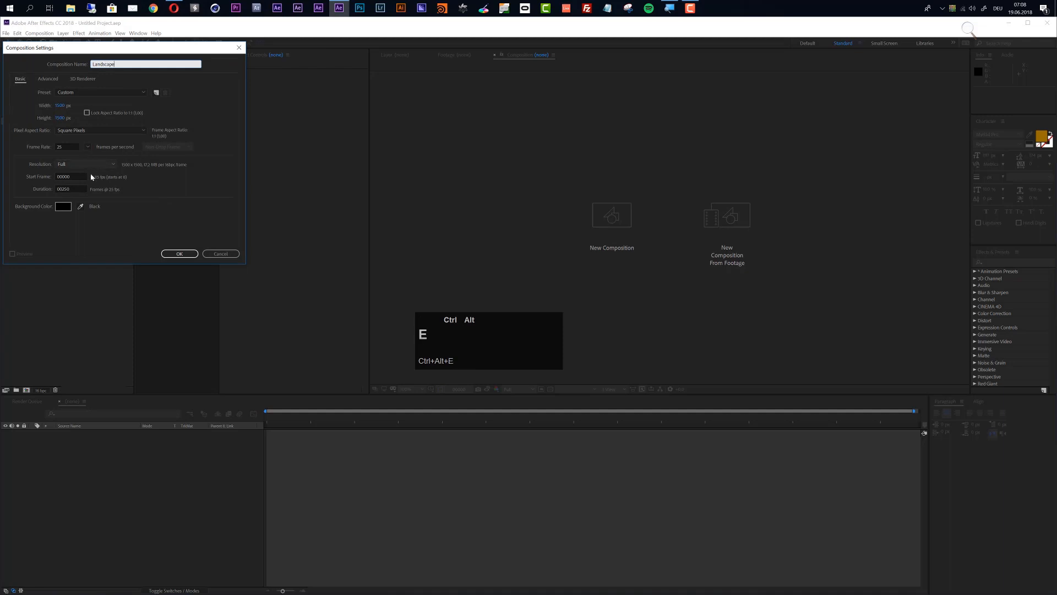
text(dscape)
ctrl+alt+click(101, 95)
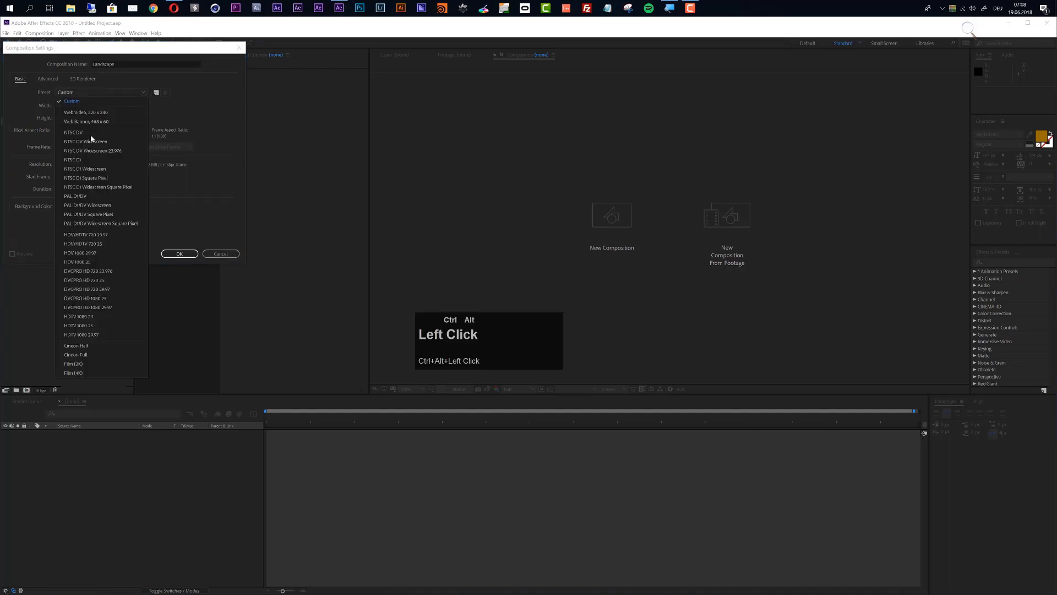
click(82, 325)
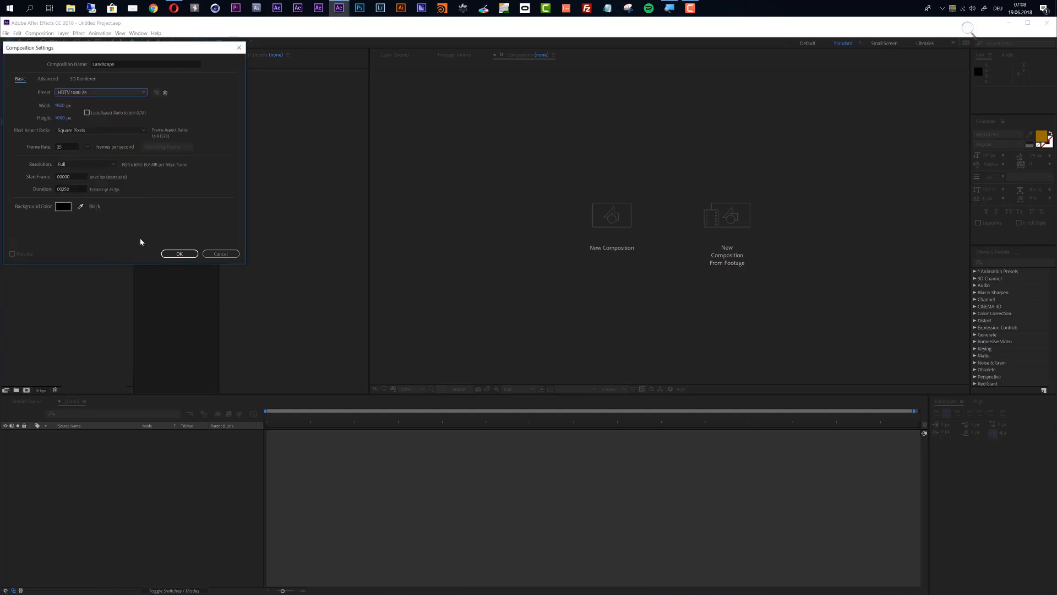
click(177, 254)
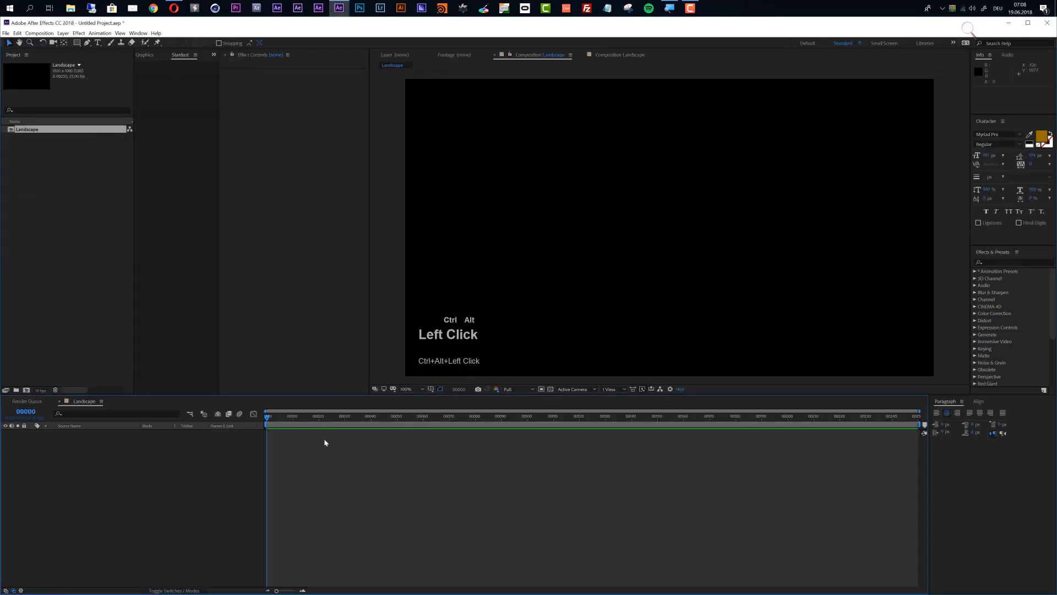
Create a full-size solid layer named Stardust in the Landscape composition.
key(ctrl+alt+y)
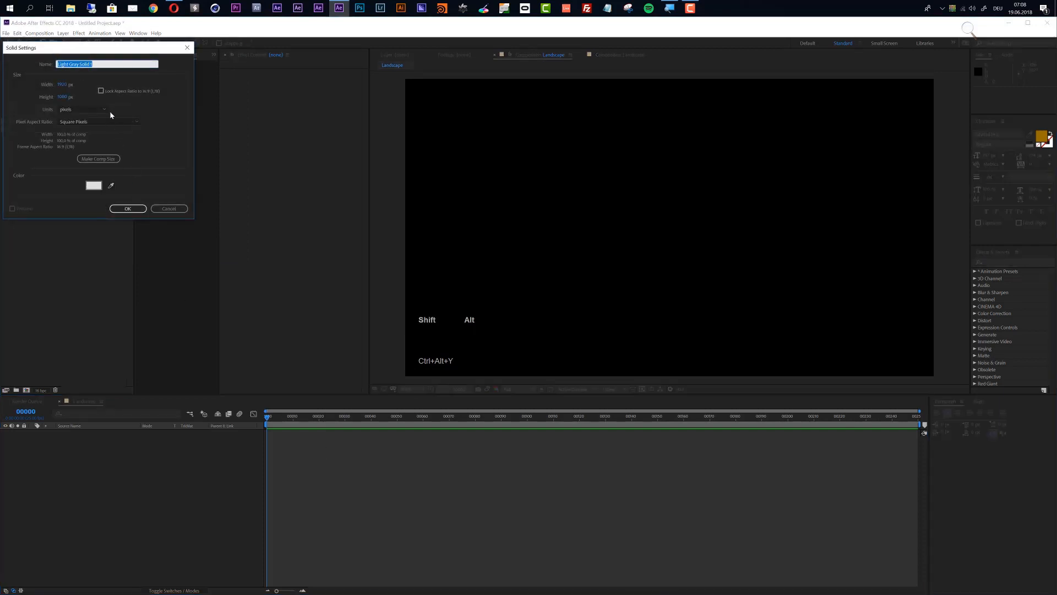
text(Stardust)
key(Return)
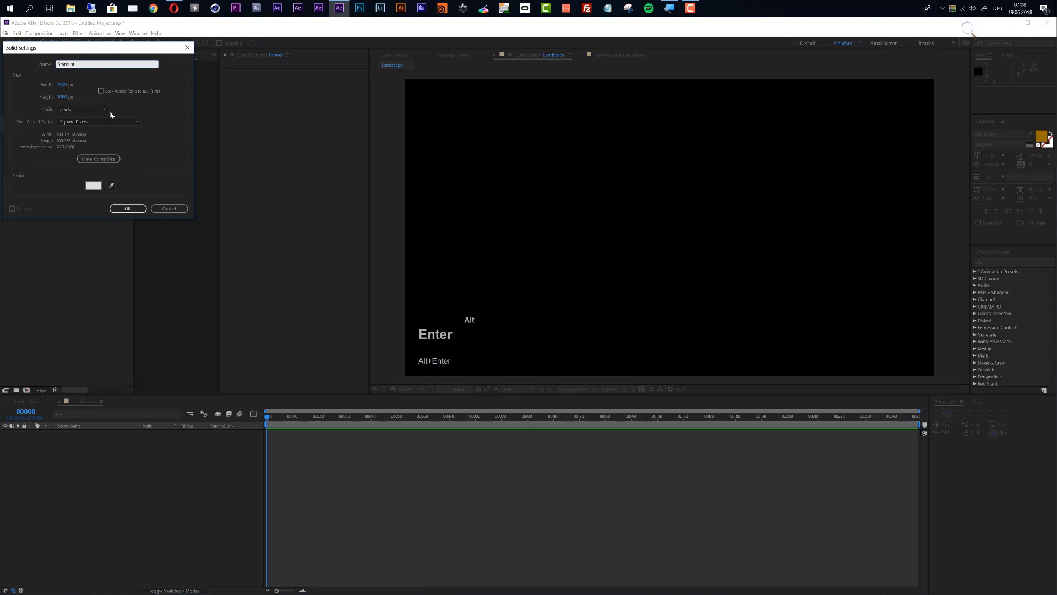
Find the Stardust effect, apply it to the Stardust solid, and move the current time to frame 29.
click(992, 264)
text(Stardust)
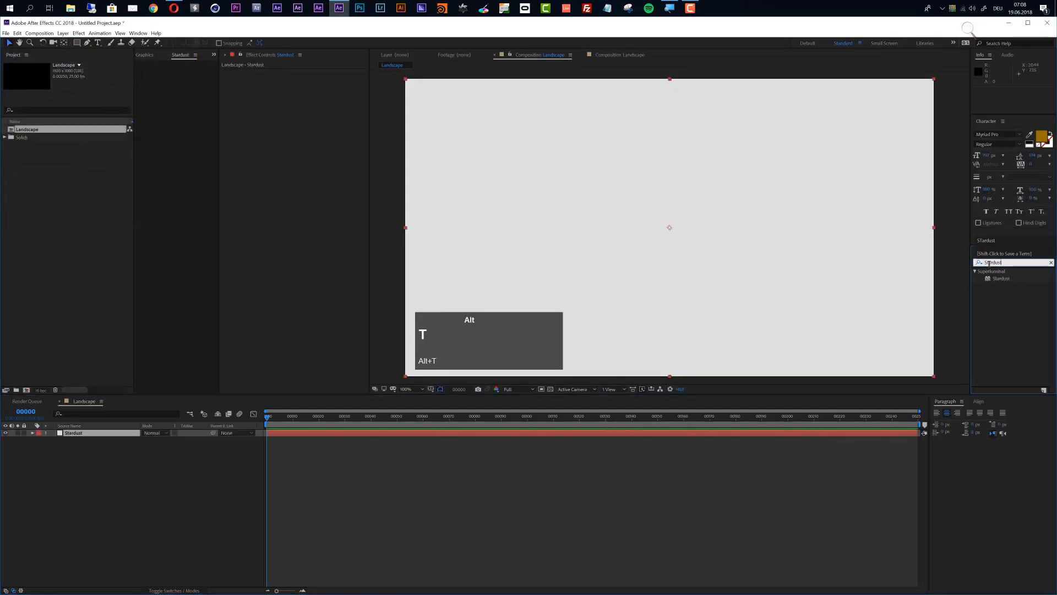
drag(1003, 283, 623, 433)
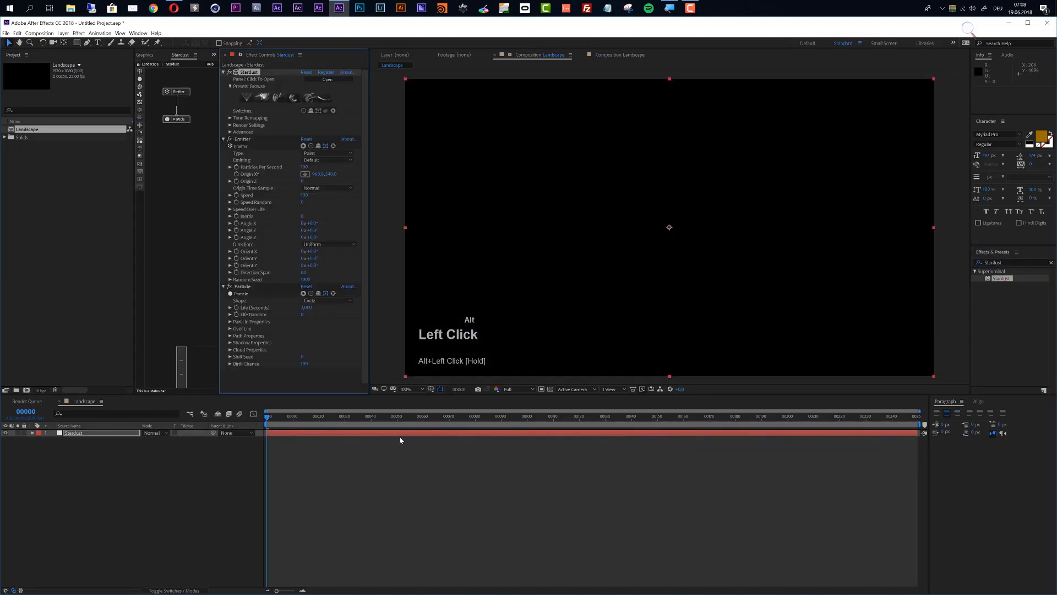
drag(332, 421, 342, 422)
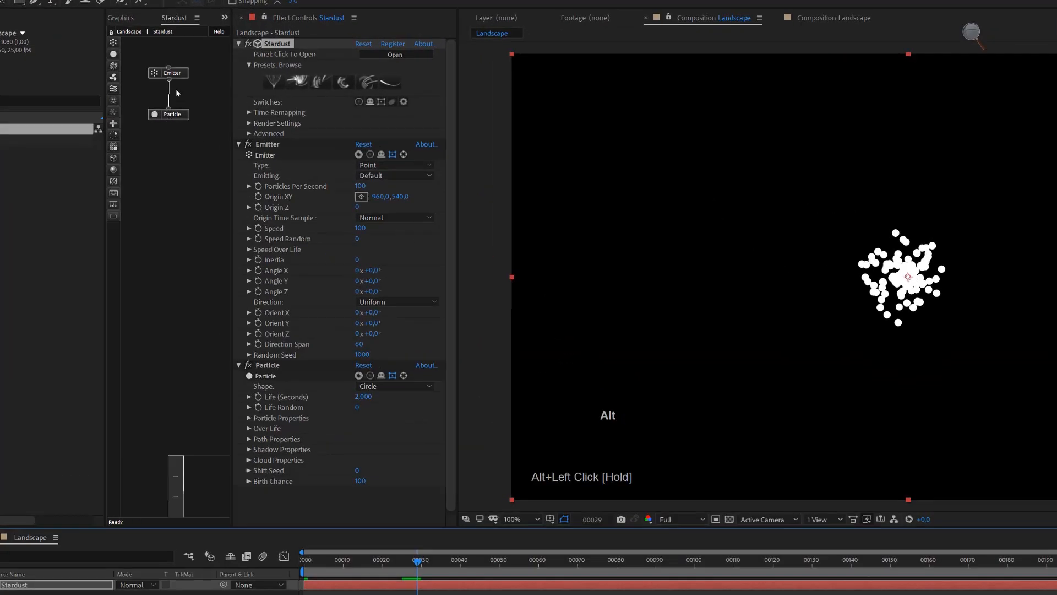
Replace the default Emitter and Particle nodes in the Stardust node graph with a single Model node.
mouse_move(163, 132)
mouse_down()
mouse_move(174, 53)
mouse_move(181, 83)
mouse_up()
key(alt+Delete)
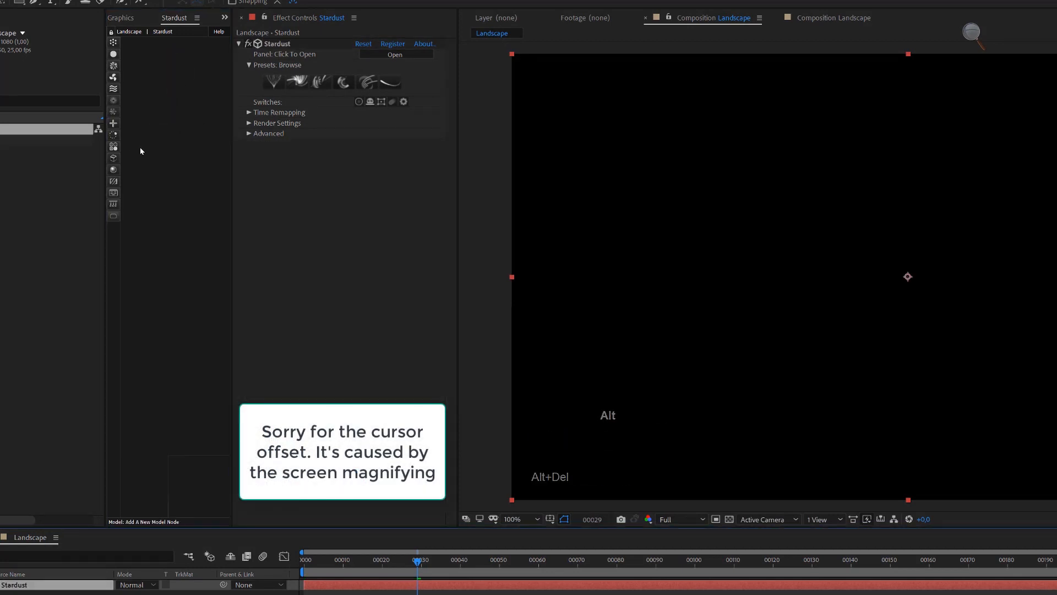
alt+click(113, 158)
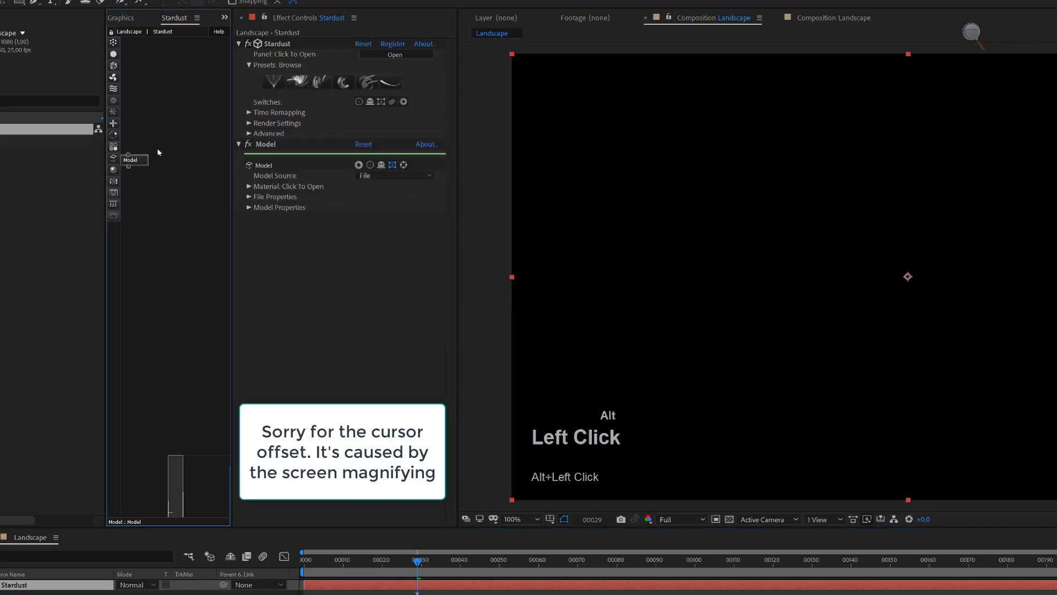
drag(145, 158, 187, 73)
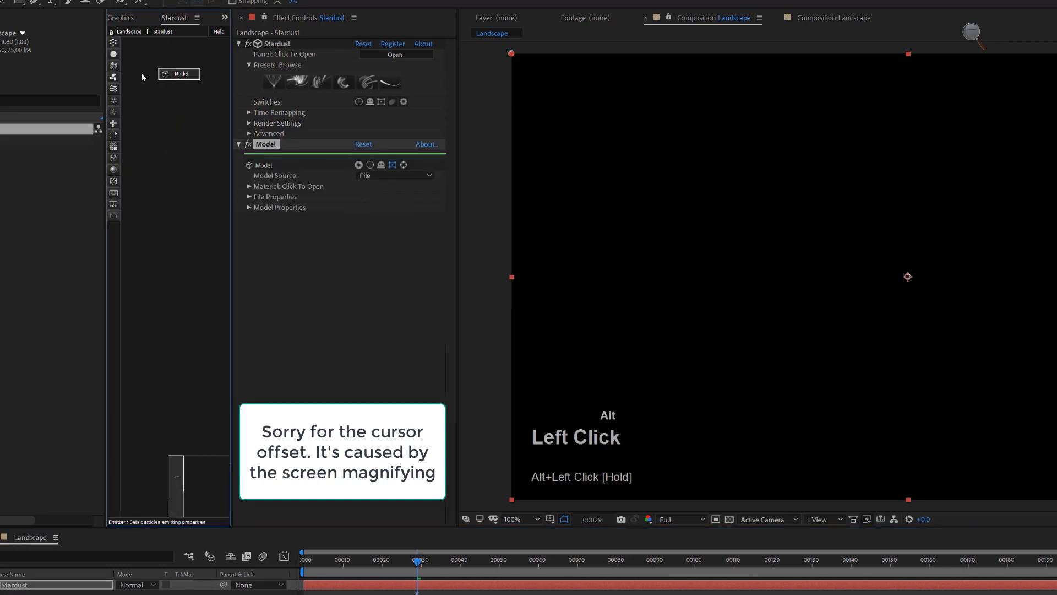
alt+click(188, 92)
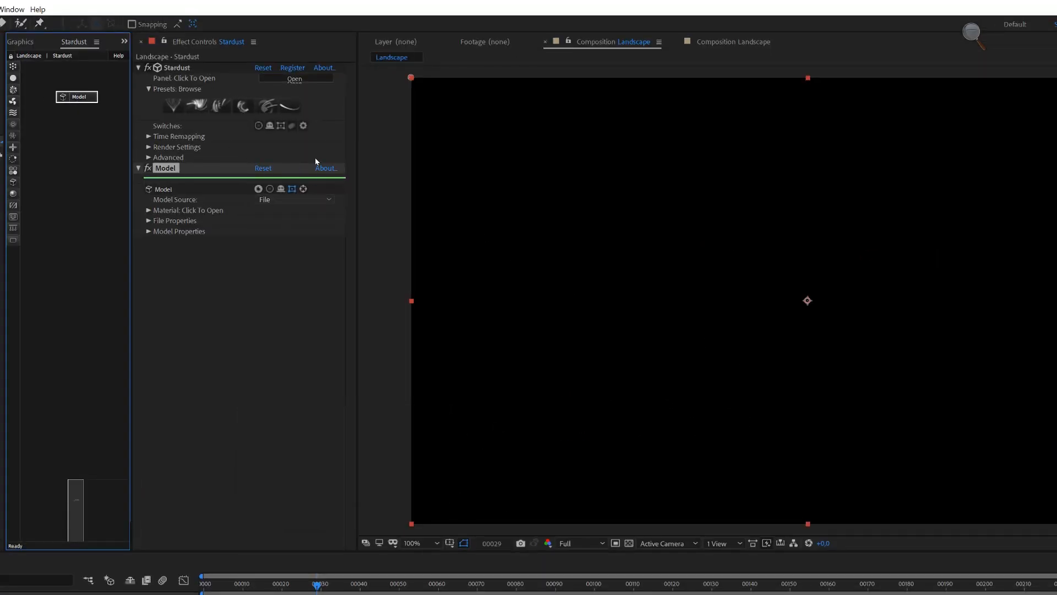
Set the Model node's source to Primitive and its primitive type to Plane.
alt+click(289, 201)
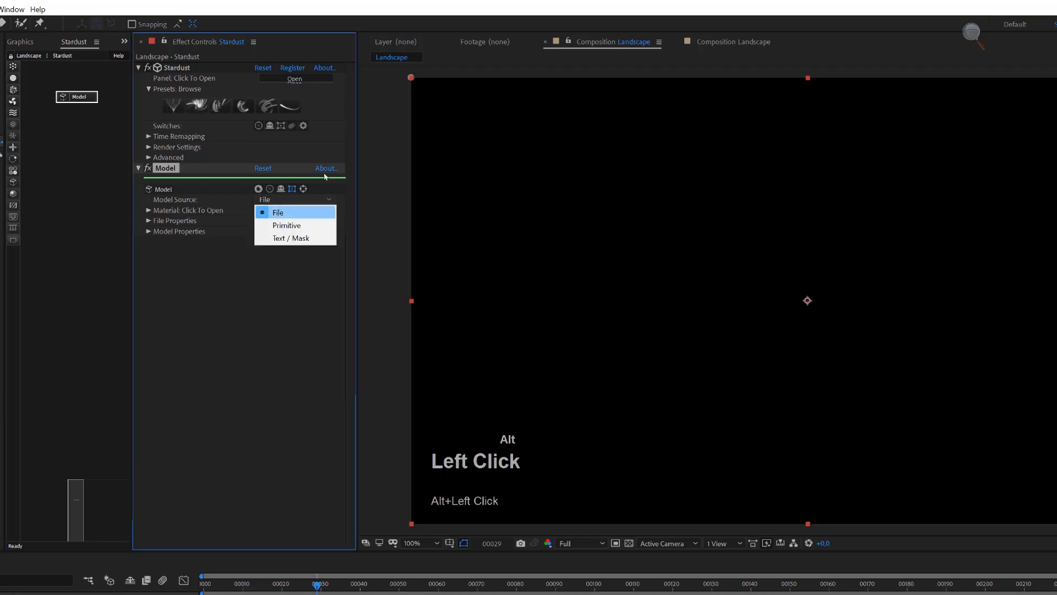
click(286, 225)
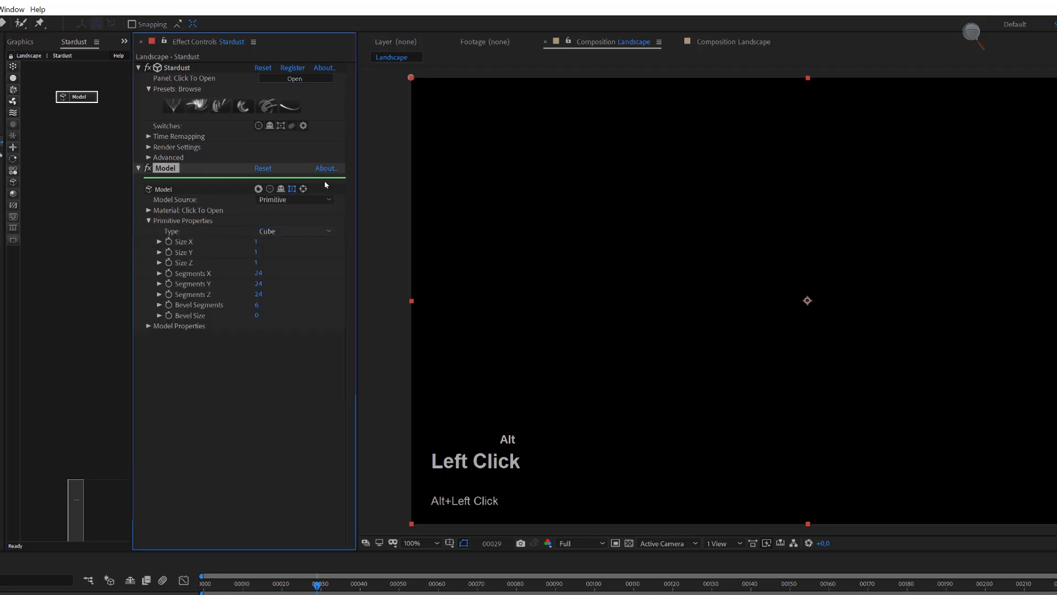
click(293, 231)
click(287, 268)
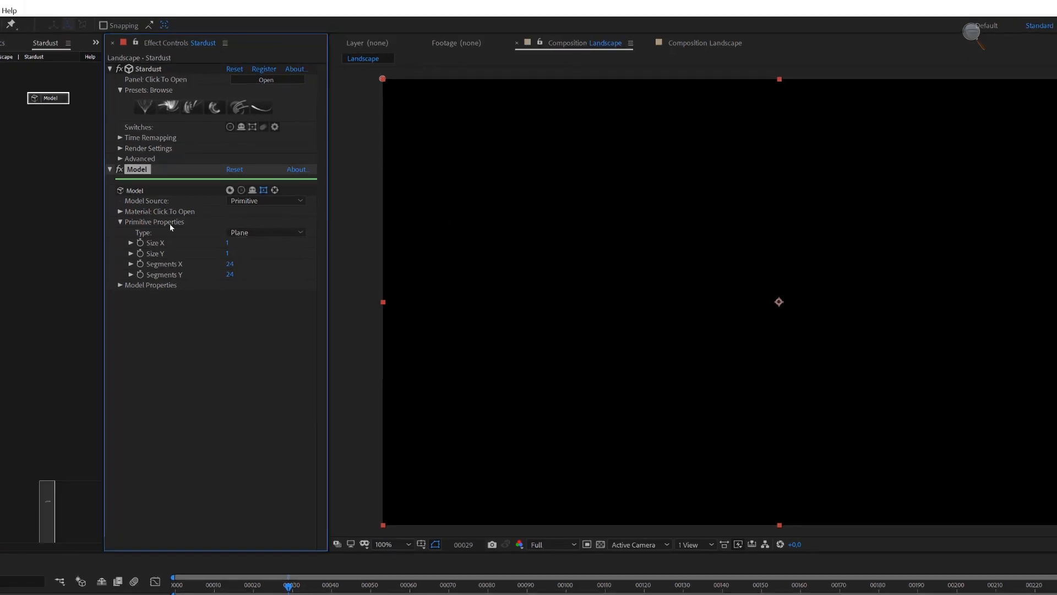
Set the plane's Size X and Size Y to 1500 each.
alt+click(244, 243)
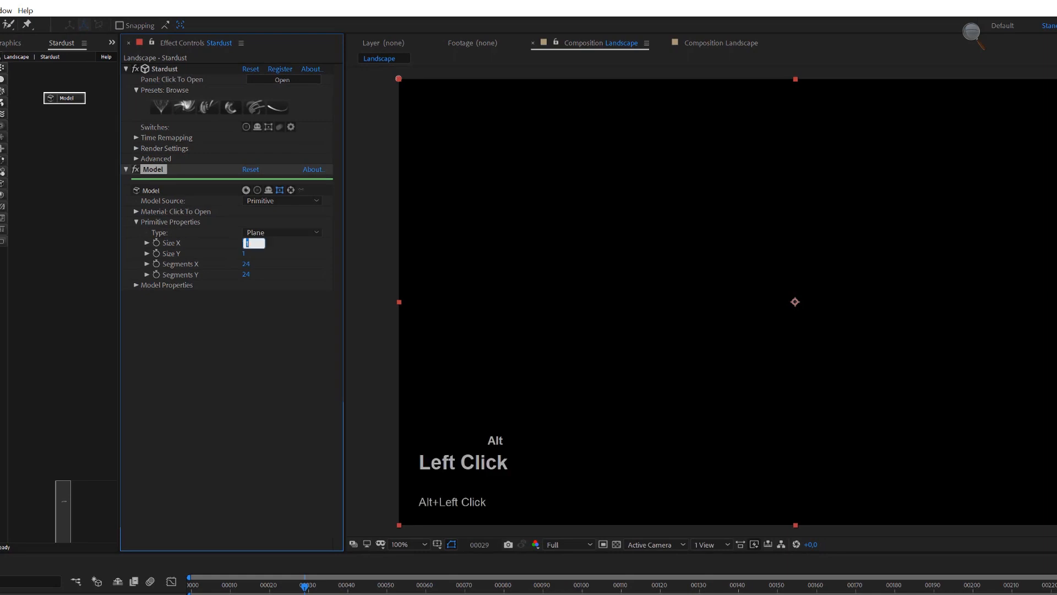
text(1500)
key(Tab)
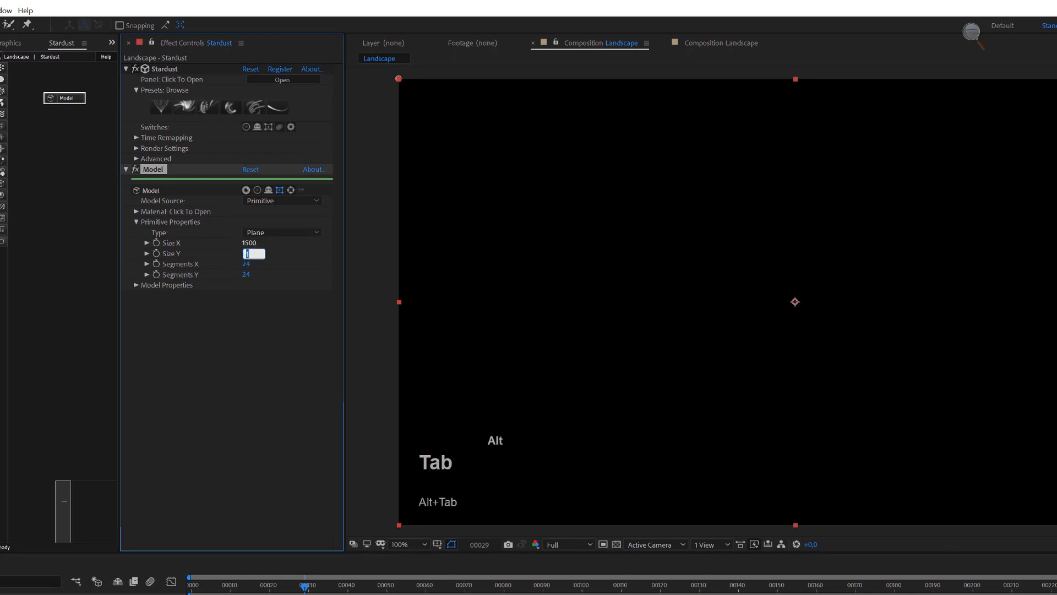
text(1500)
key(Return)
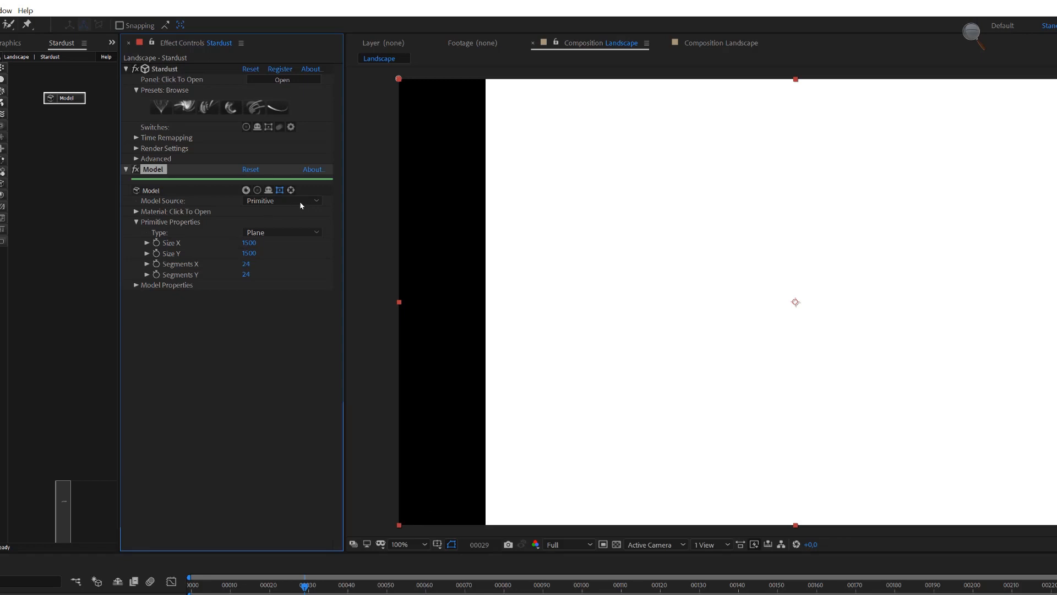
Set the plane's Segments X and Segments Y to 64 each.
click(247, 264)
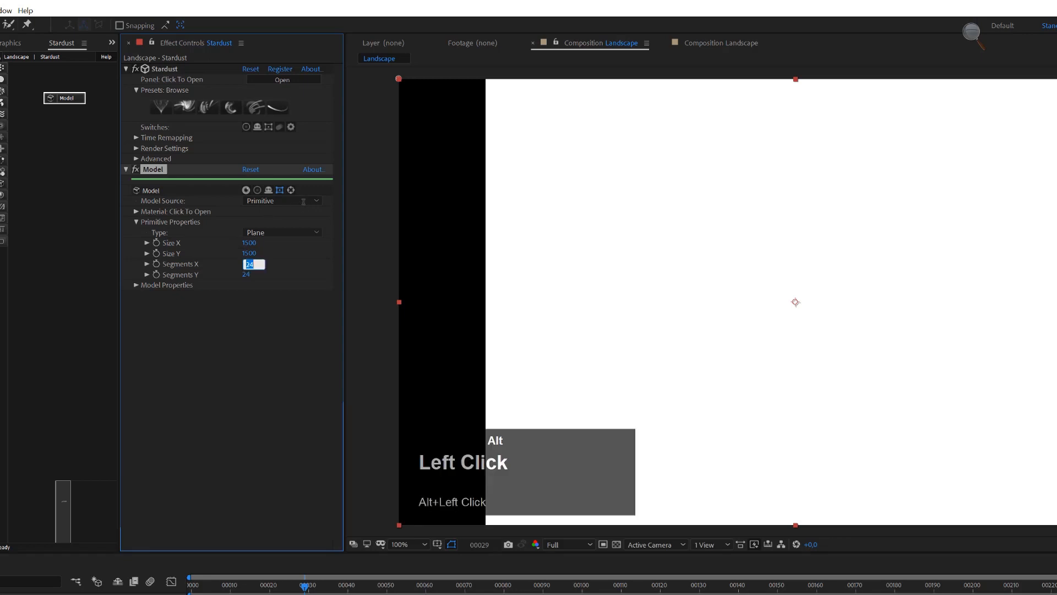
text(64)
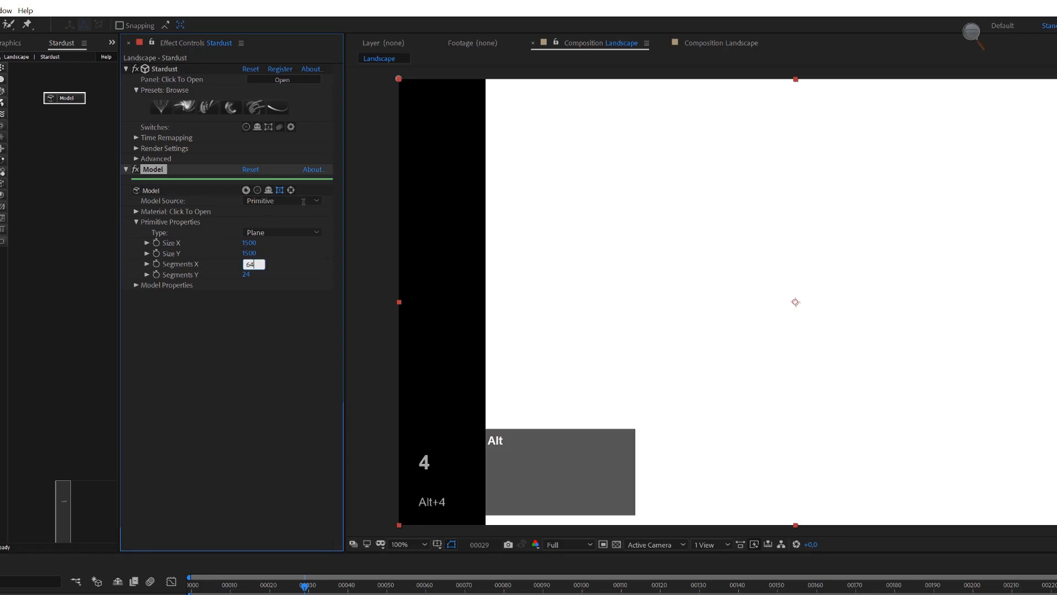
key(Tab)
text(64)
alt+click(313, 235)
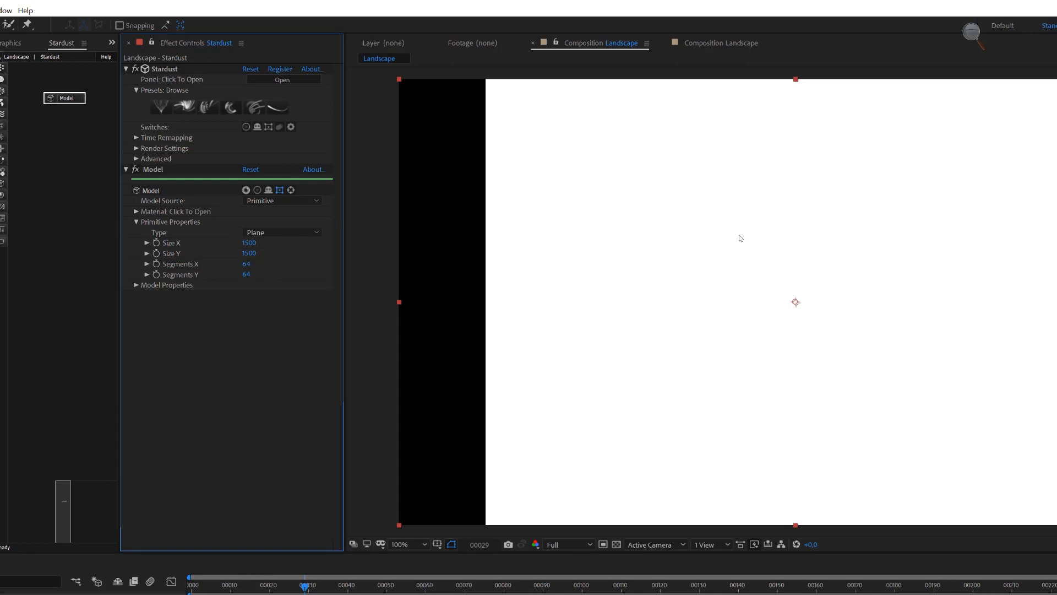
Expand the Model Properties and set the plane's Angle X to -90°.
alt+click(229, 218)
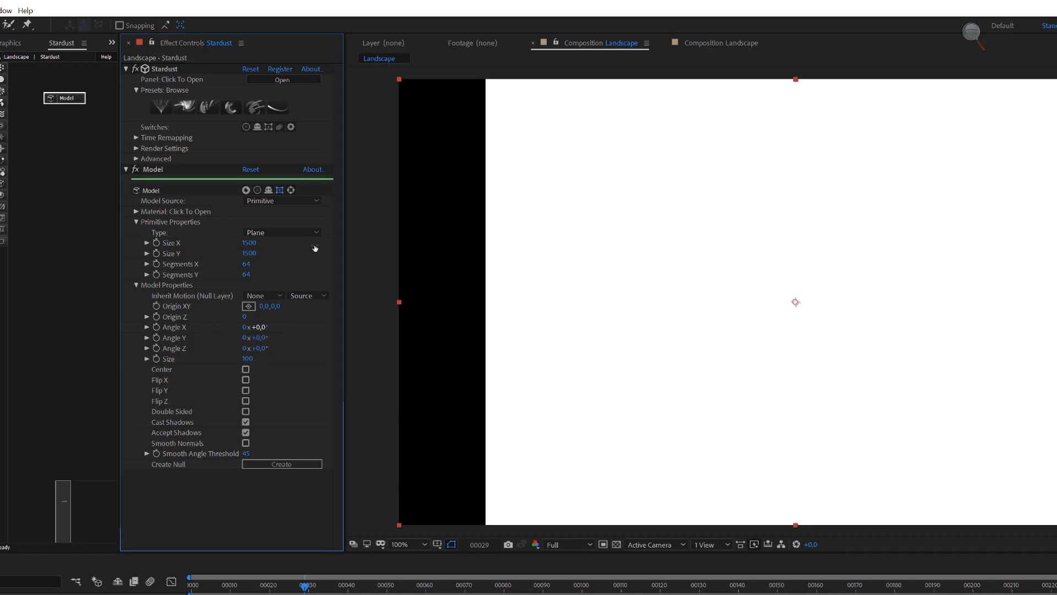
click(259, 327)
text(-90)
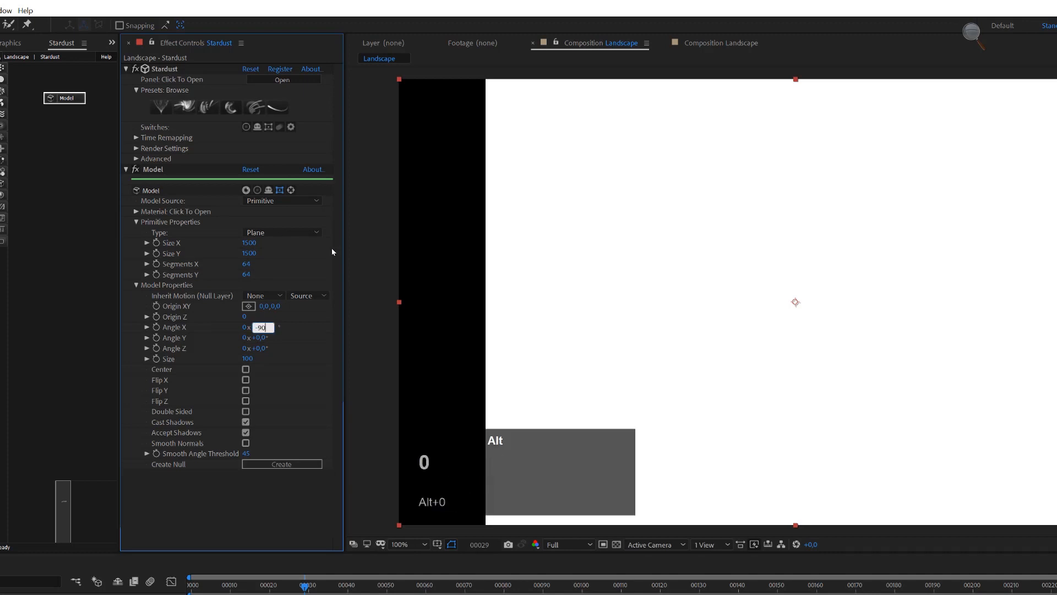
click(331, 252)
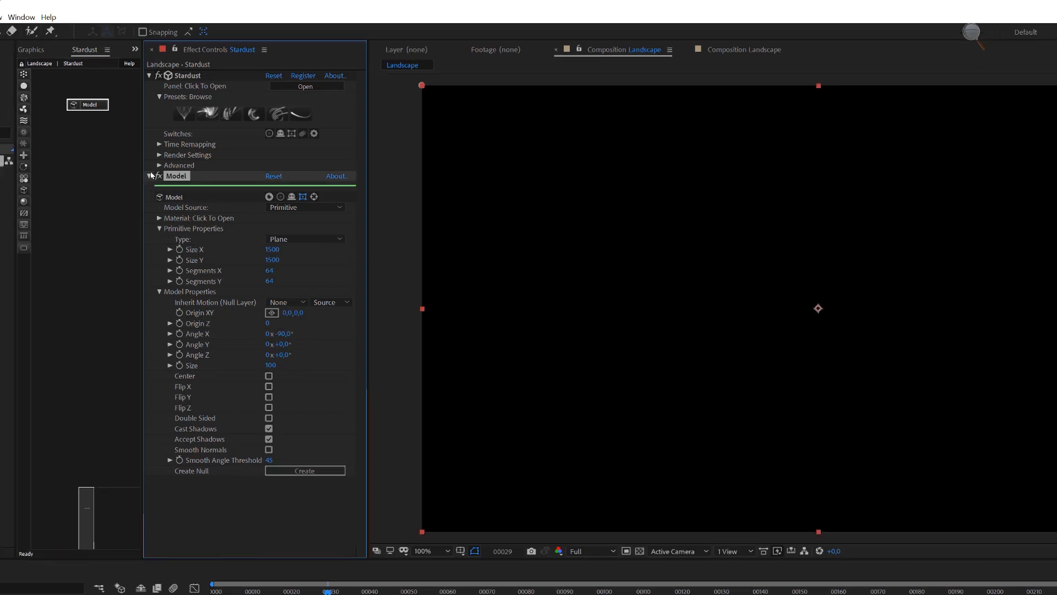
Add a Deform node connected below the Model node, with Position offset 190 and Noise Scale 640.
alt+click(24, 212)
drag(57, 213, 105, 136)
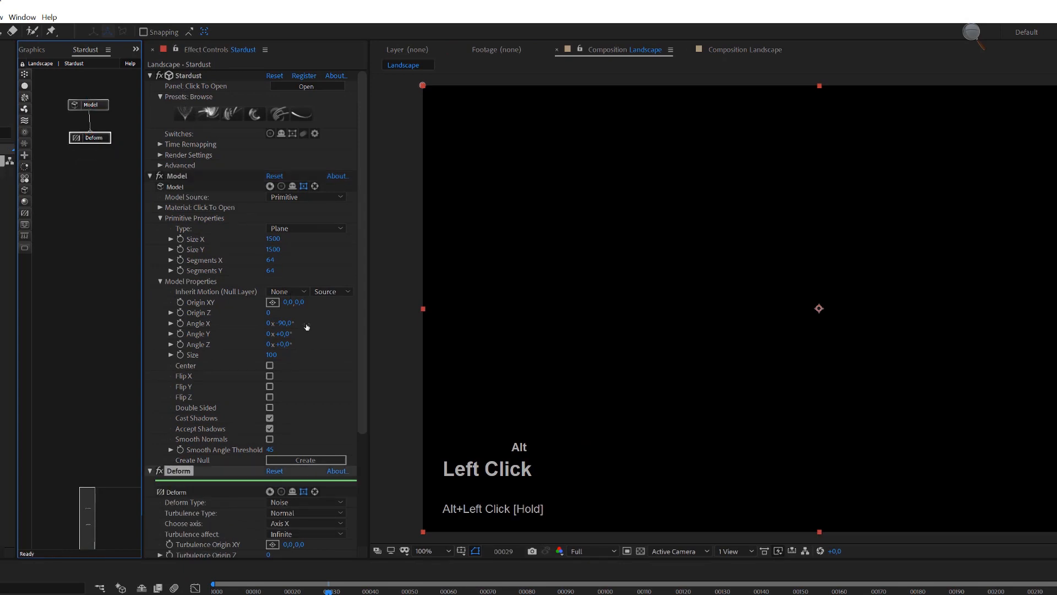
scroll(311, 340, down, 5)
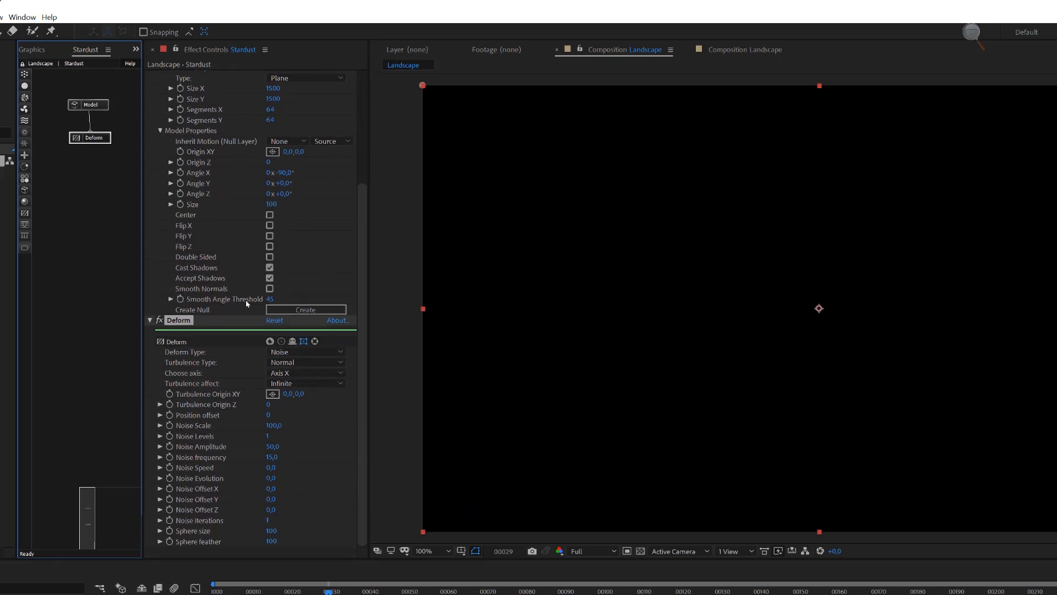
mouse_move(269, 415)
mouse_down()
mouse_move(287, 414)
mouse_move(269, 414)
mouse_up()
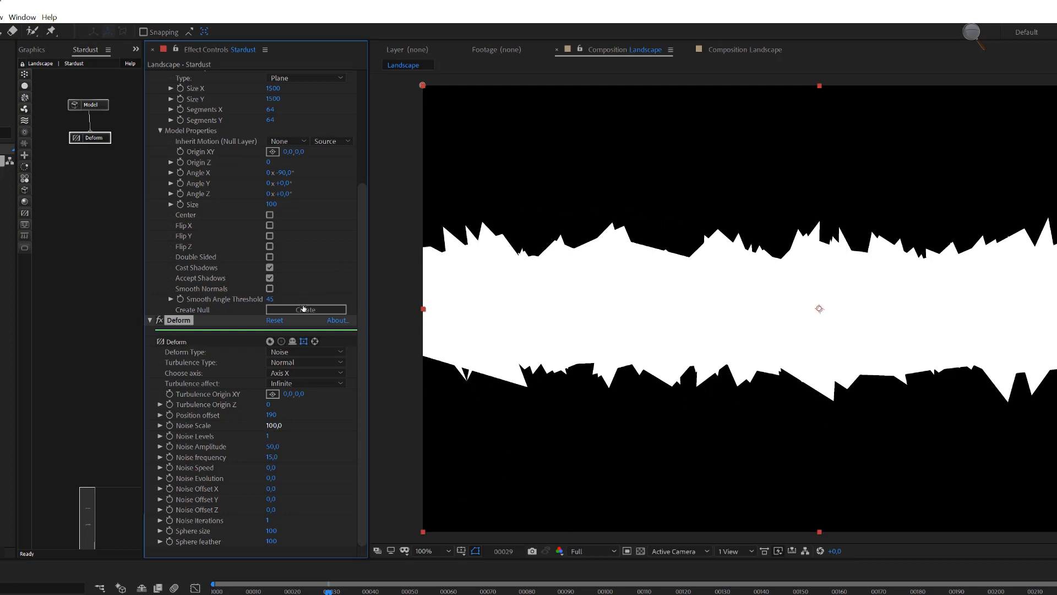
drag(272, 425, 301, 425)
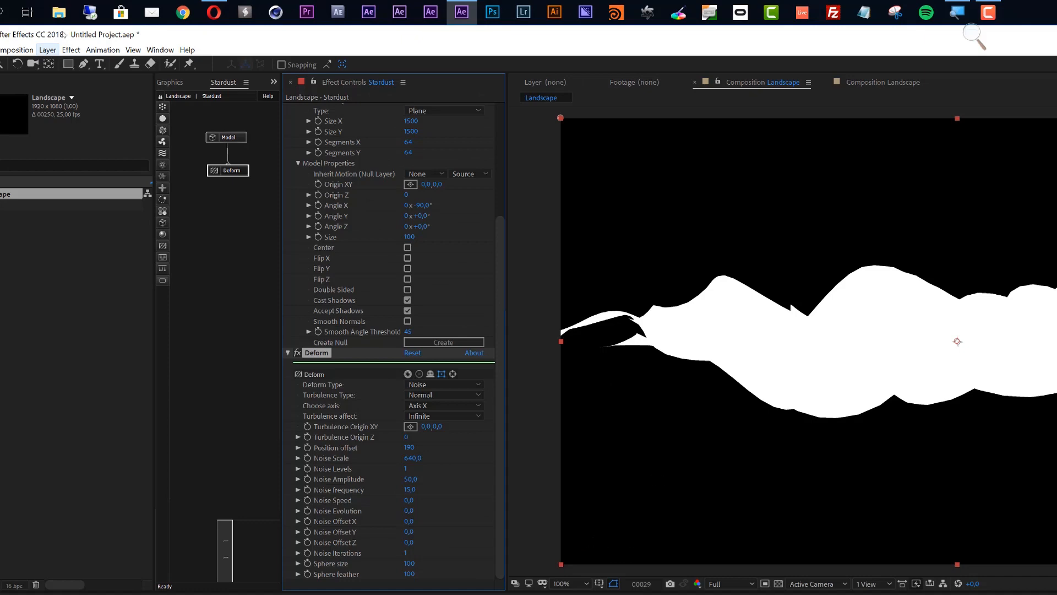
Add a shadow-casting parallel light, place it above the landscape's right side and aim its point of interest towards the terrain.
key(super+minus)
click(70, 34)
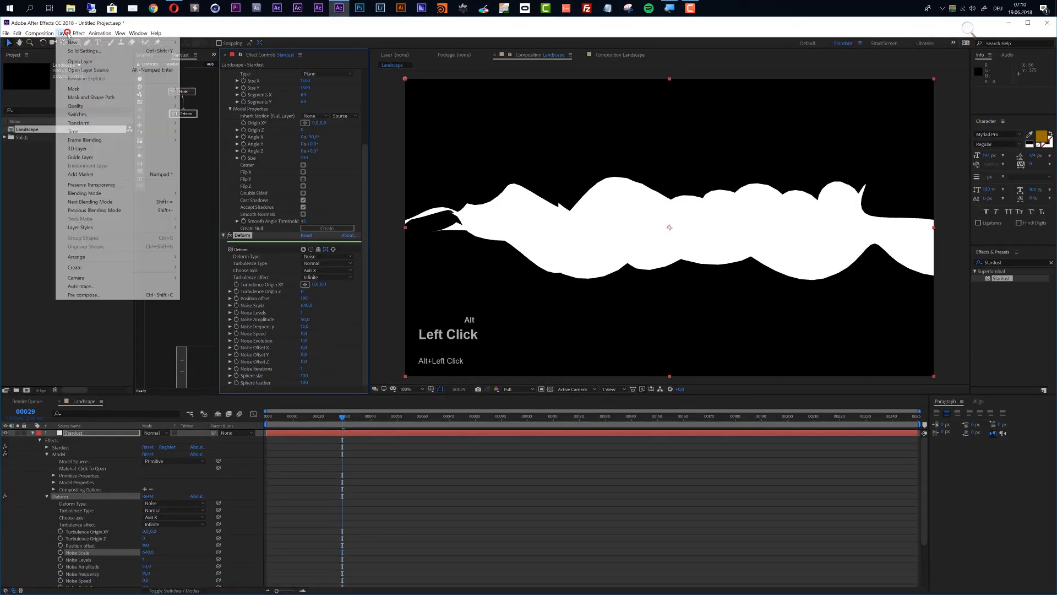
mouse_move(72, 42)
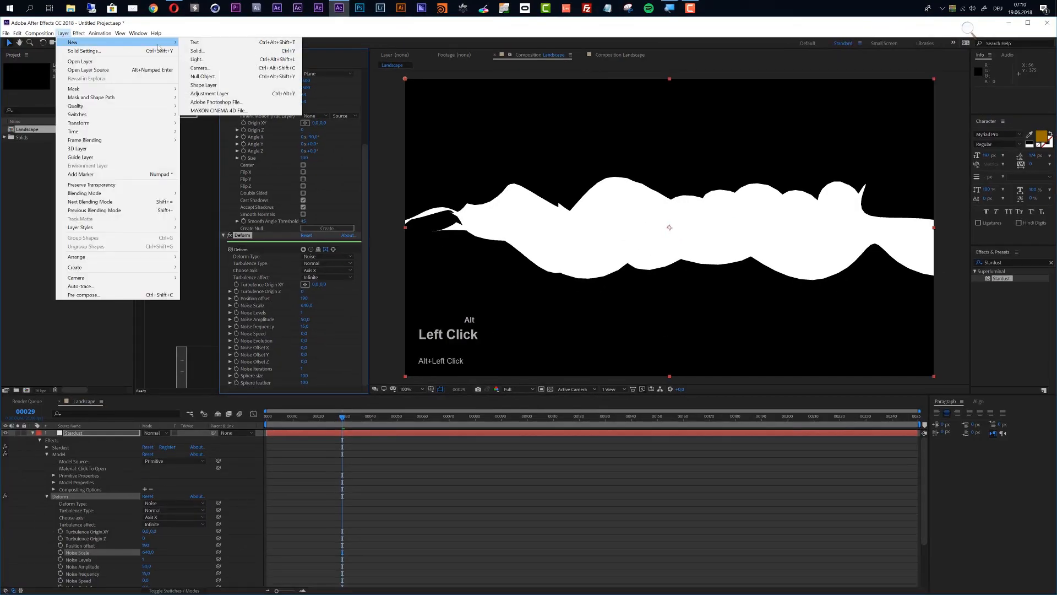
click(194, 59)
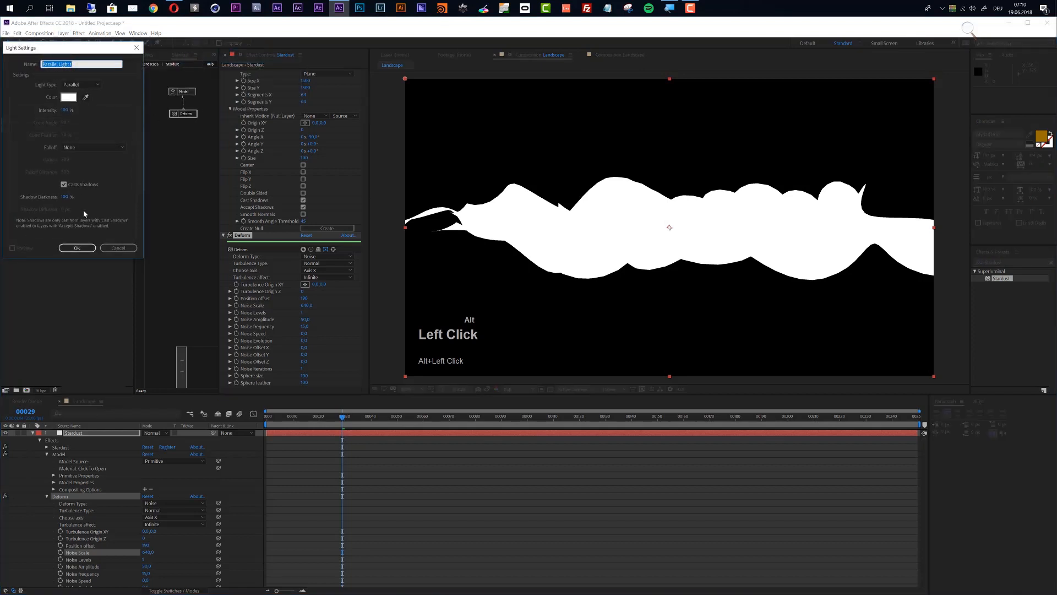
click(77, 248)
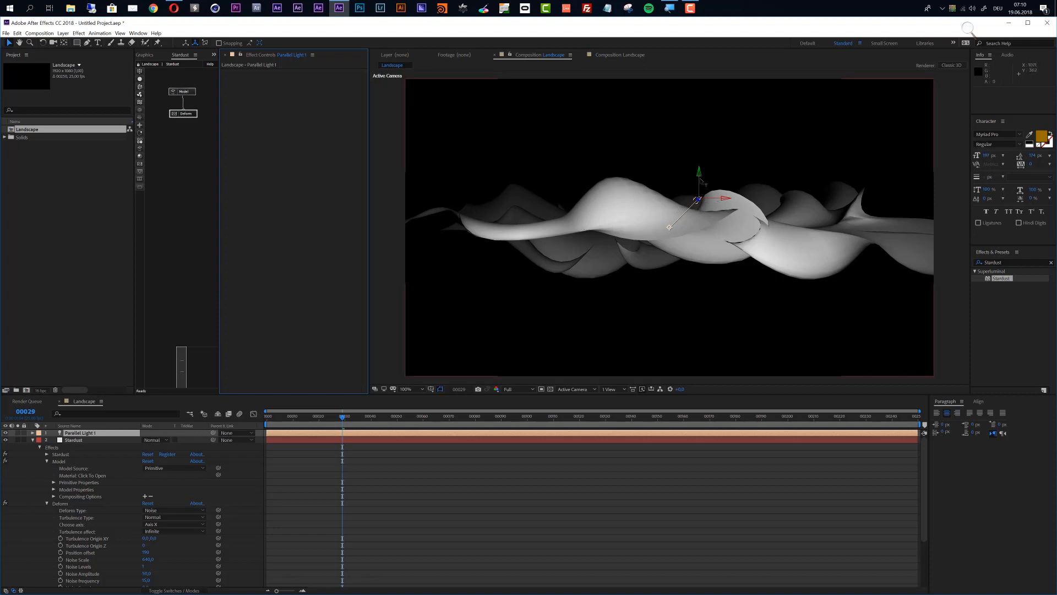
mouse_move(700, 182)
mouse_down()
mouse_move(704, 134)
mouse_move(820, 135)
mouse_up()
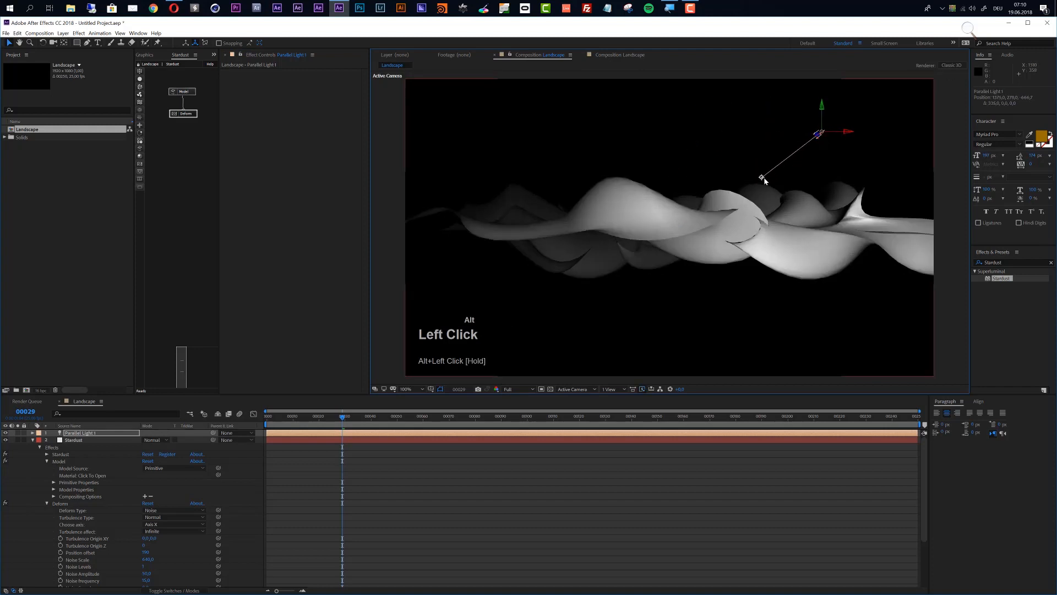
drag(762, 177, 701, 186)
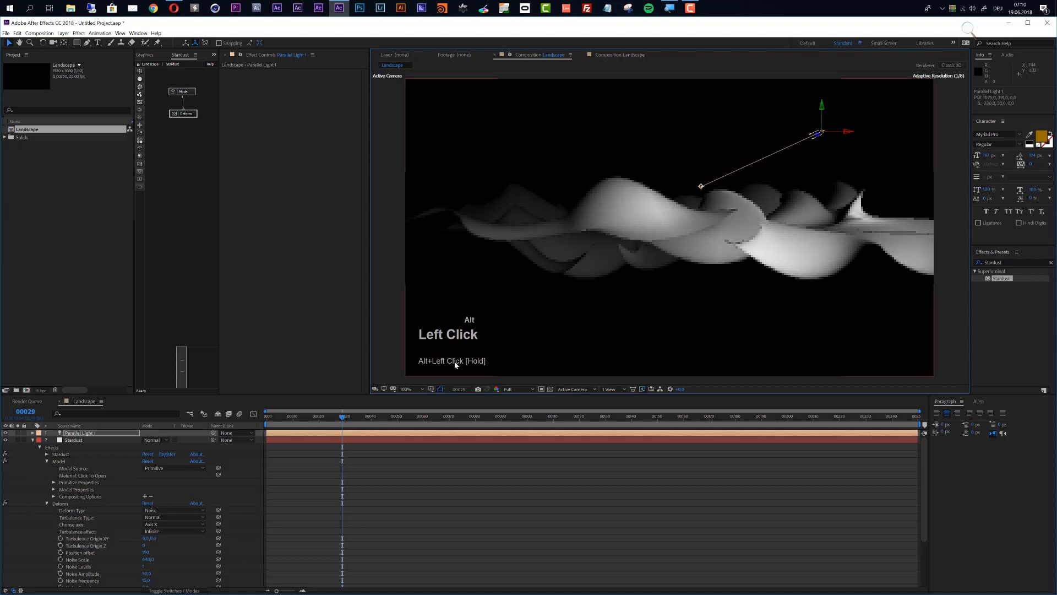
Show four views, duplicate the parallel light and move the copy to the opposite side of the landscape in the Top view.
alt+click(611, 389)
click(617, 425)
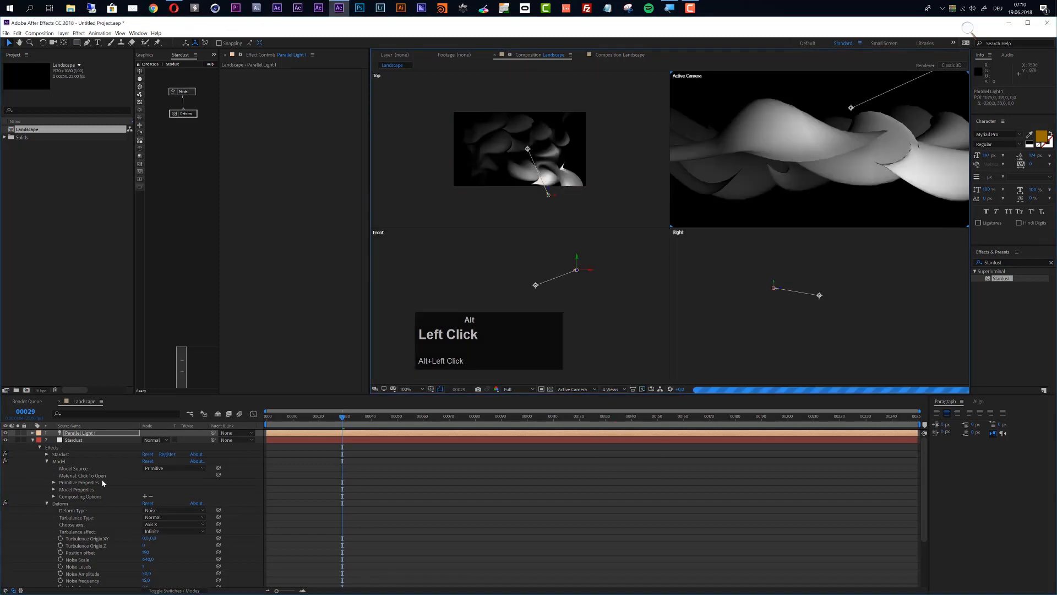
key(ctrl+alt+d)
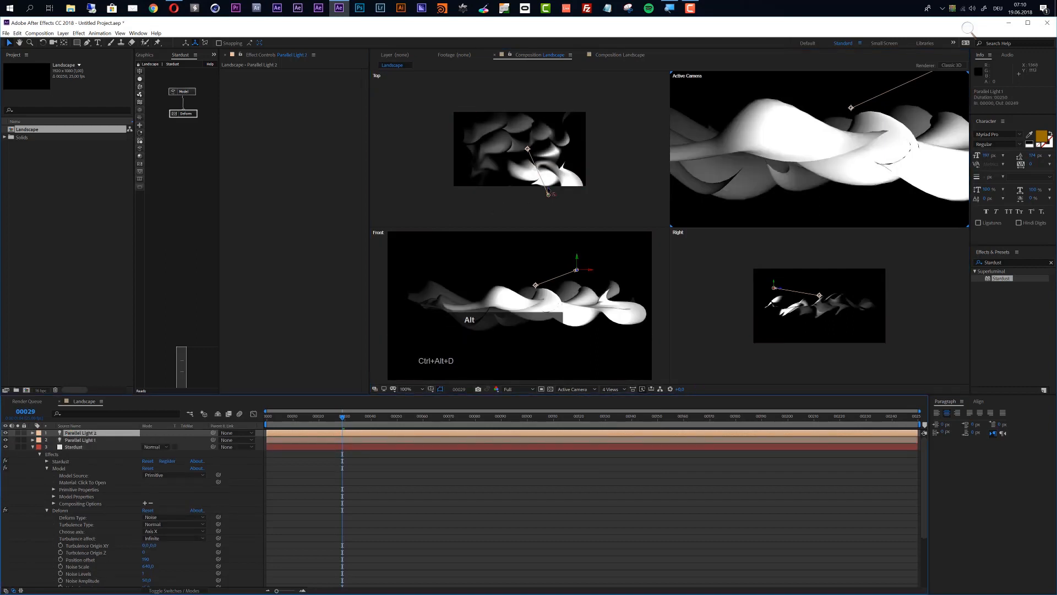
drag(548, 194, 485, 136)
scroll(466, 94, down, 2)
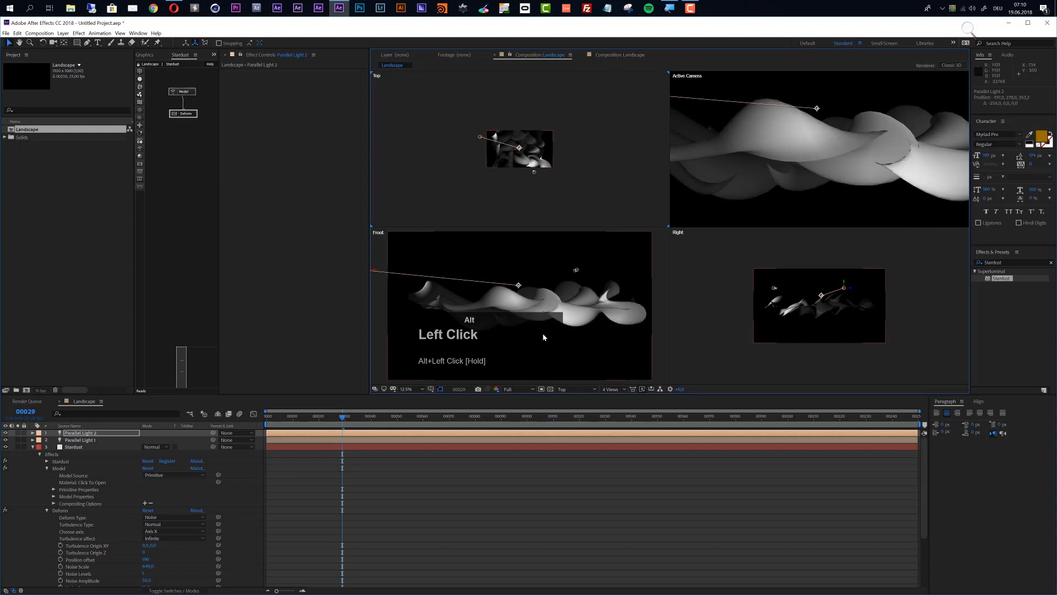
Return the composition to a single view and show the landscape from Custom View 1.
click(611, 388)
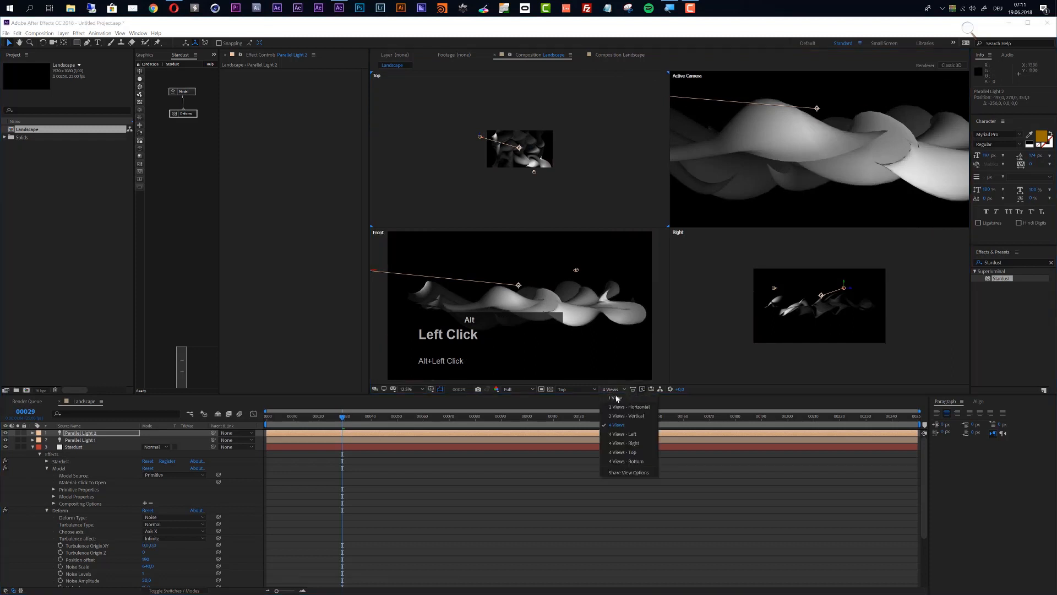
click(615, 398)
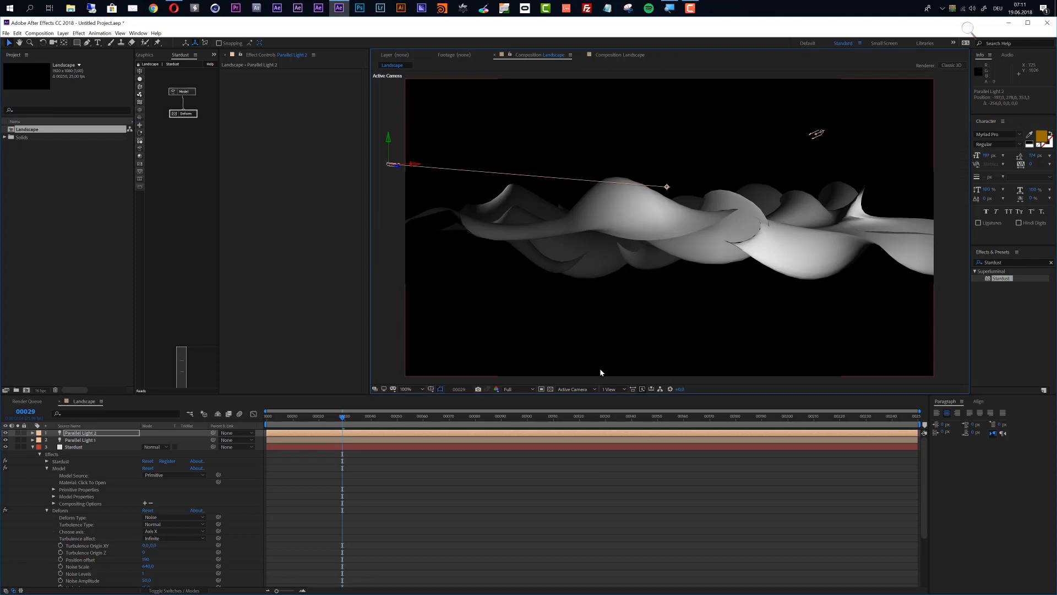
alt+click(575, 389)
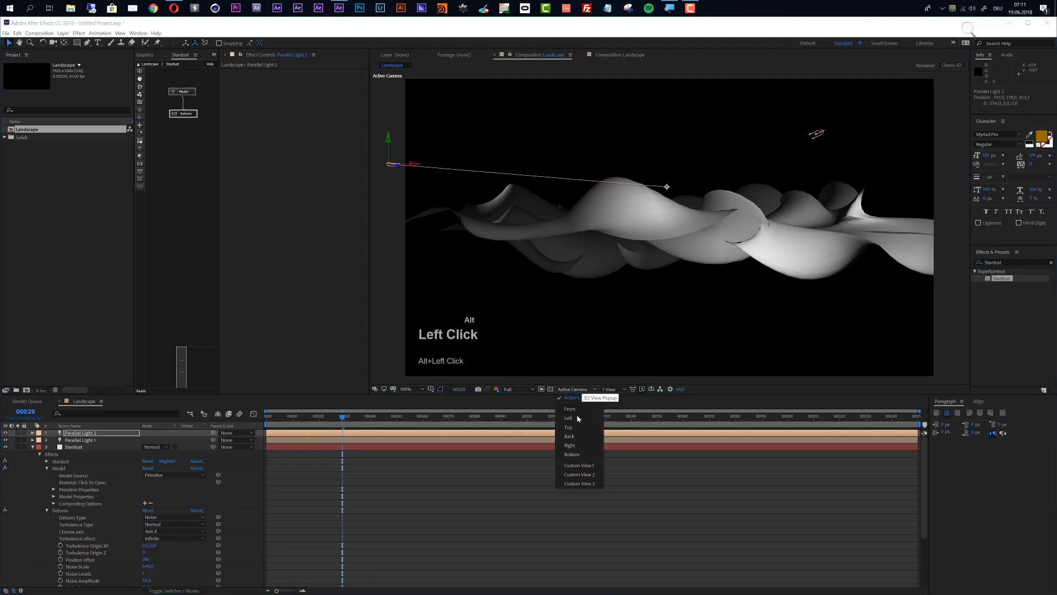
click(573, 465)
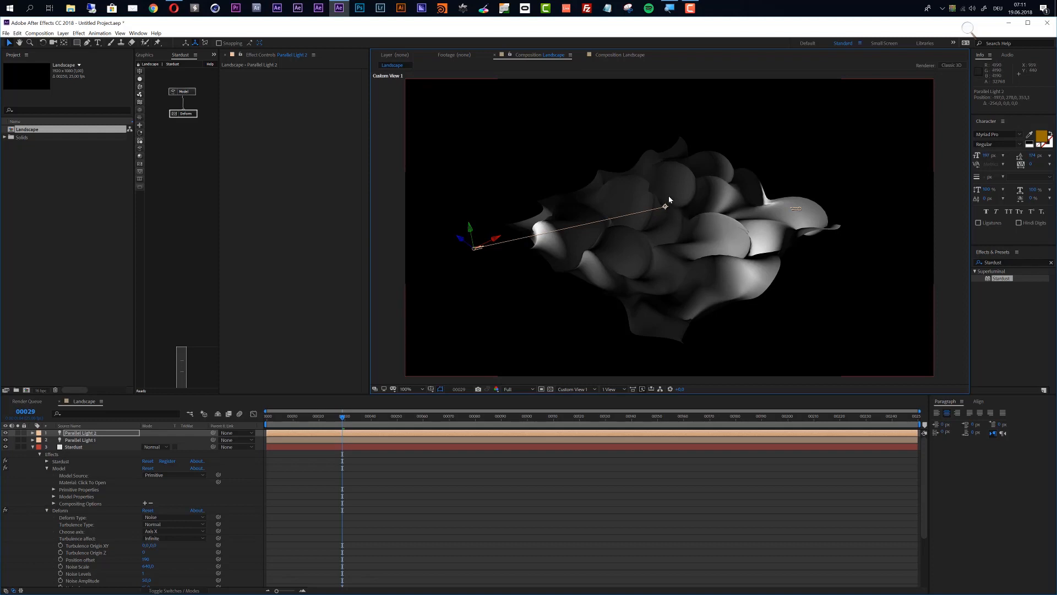
Reveal the light options of Parallel Light 2 and increase its Radius and Falloff Distance.
alt+click(110, 436)
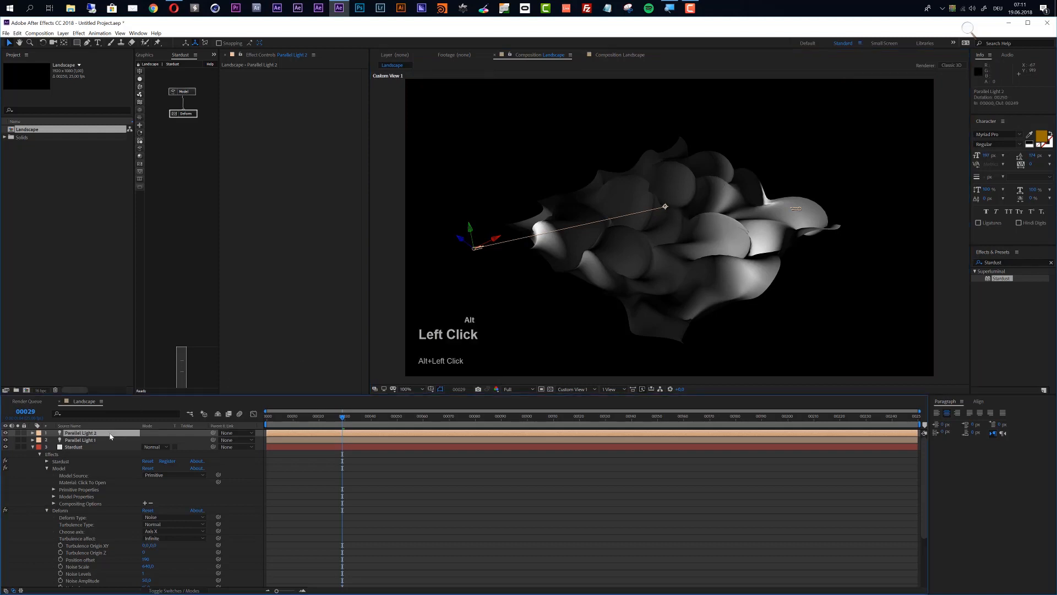
key(alt+a)
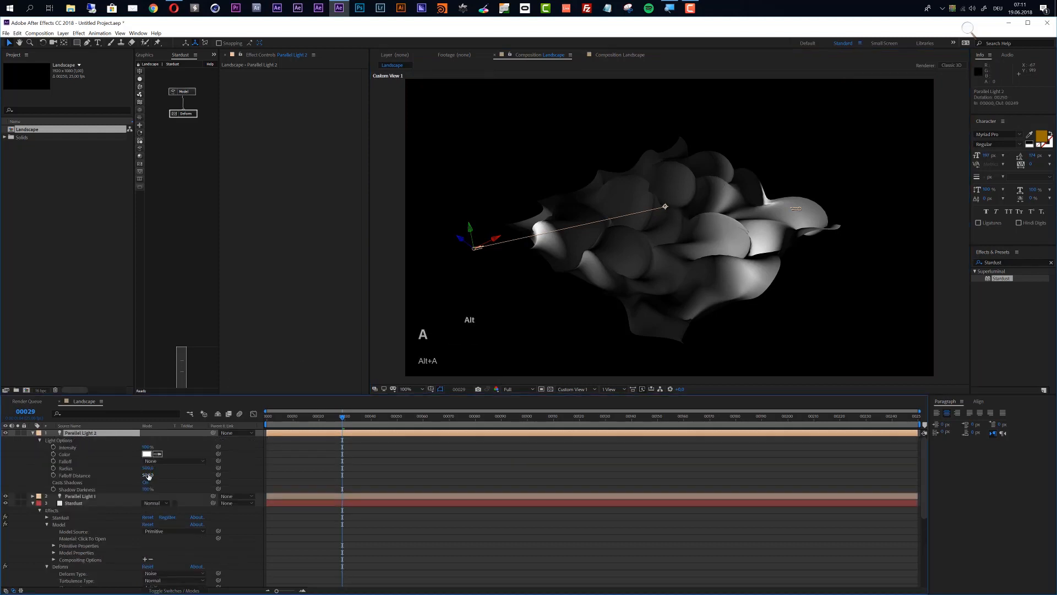
drag(147, 469, 281, 465)
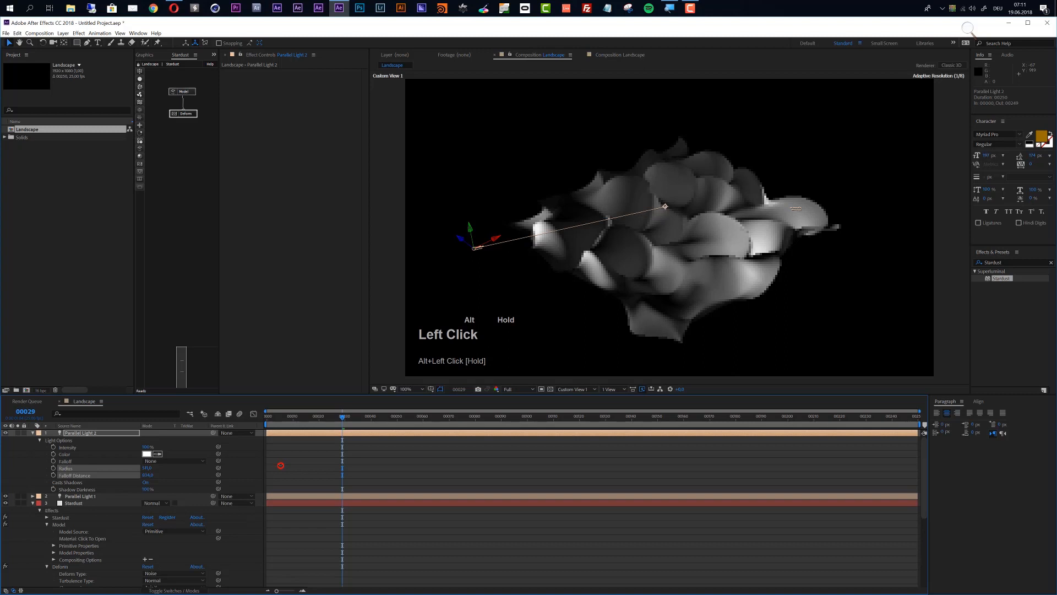
Increase the Falloff Distance of Parallel Light 1 and collapse the properties of all layers.
click(90, 496)
key(alt+a)
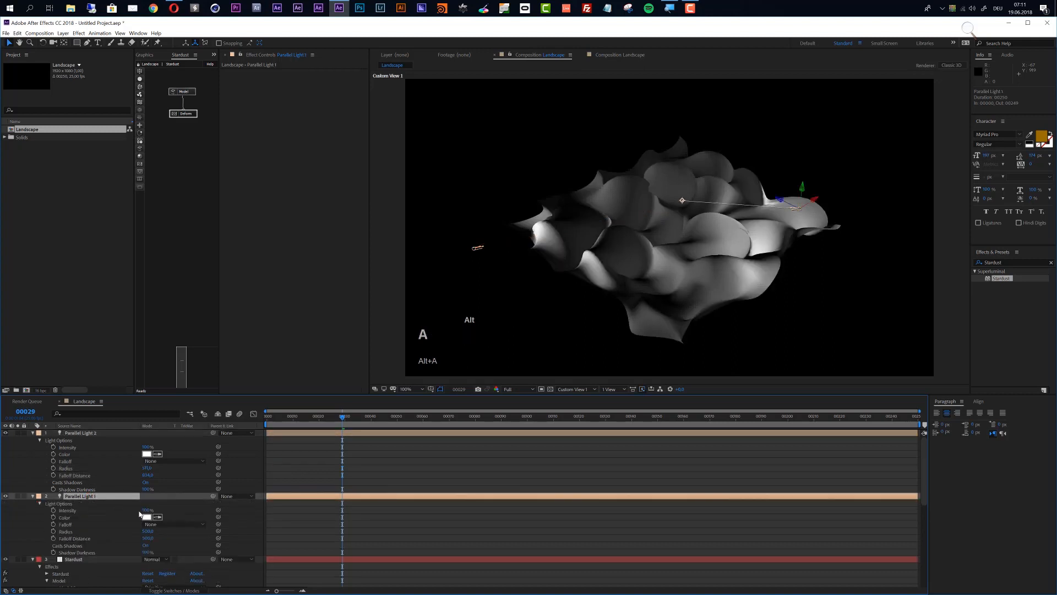
drag(148, 538, 243, 535)
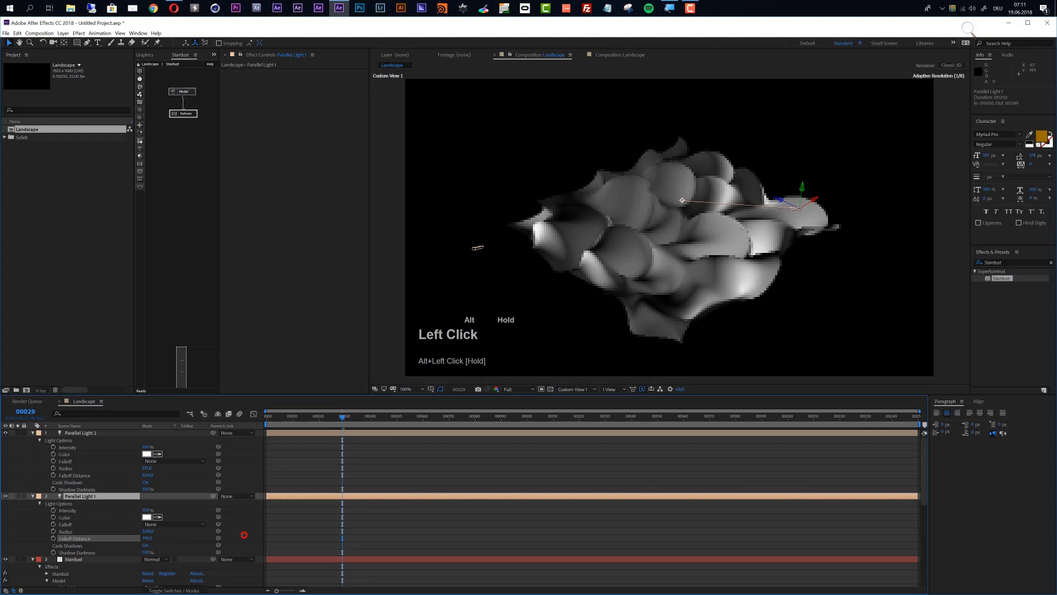
click(32, 454)
key(alt+u)
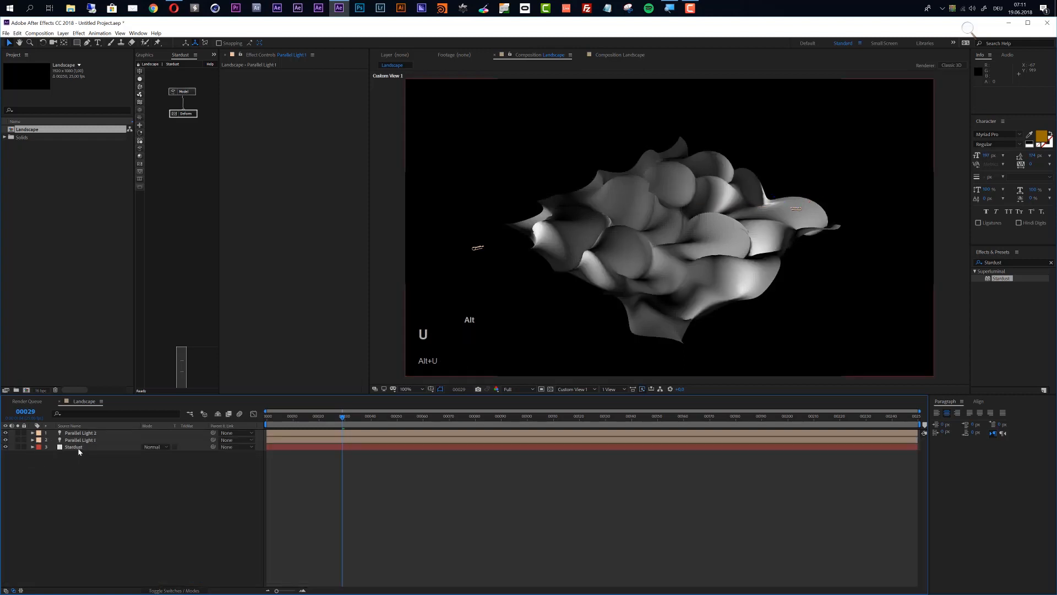
Change the Deform Type of the Stardust layer's Deform node to Maps.
alt+click(80, 447)
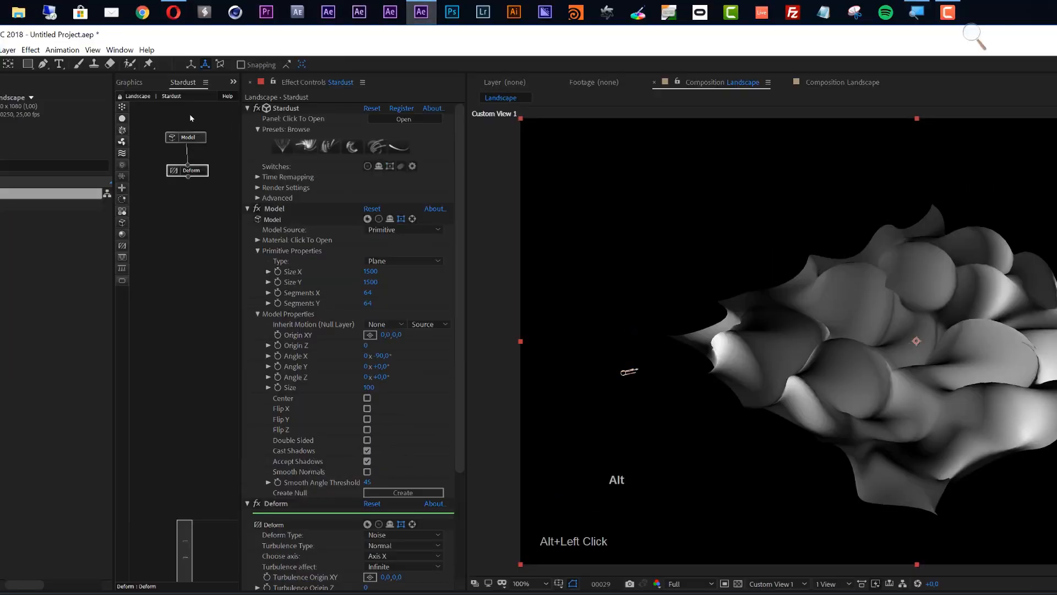
click(187, 171)
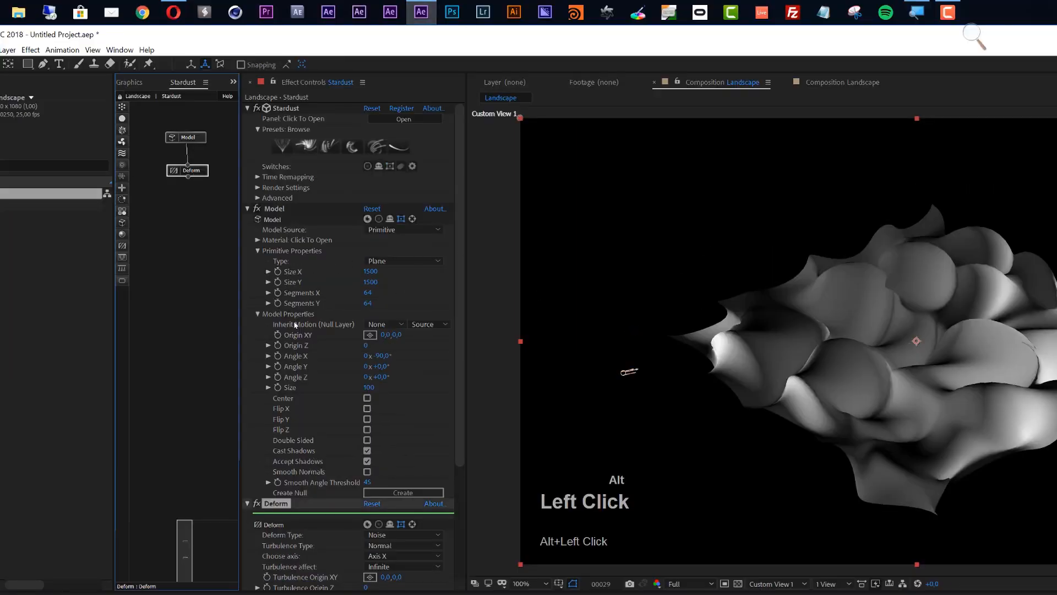
scroll(330, 344, down, 5)
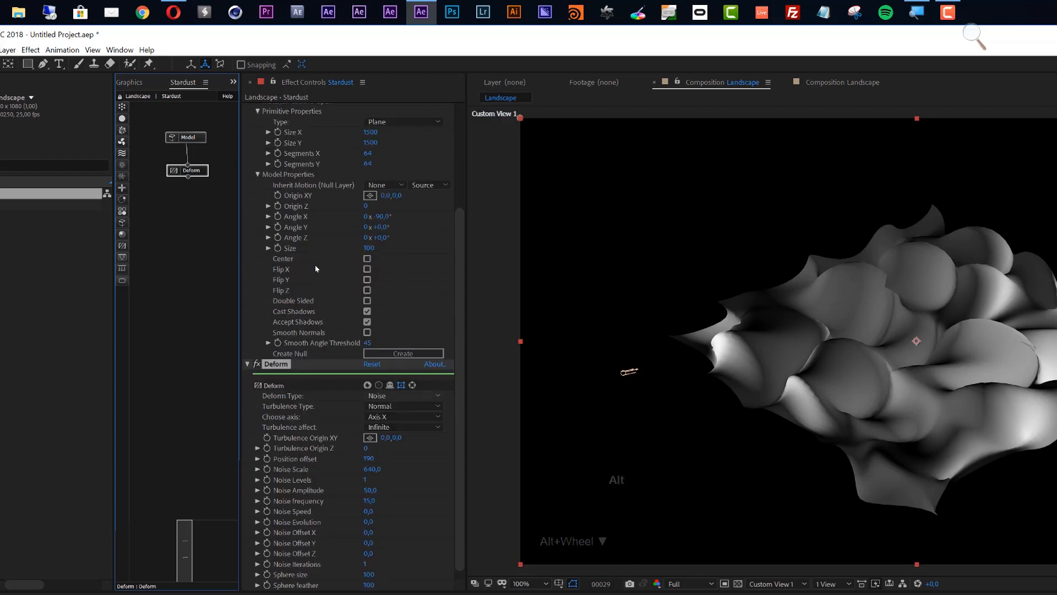
alt+click(403, 396)
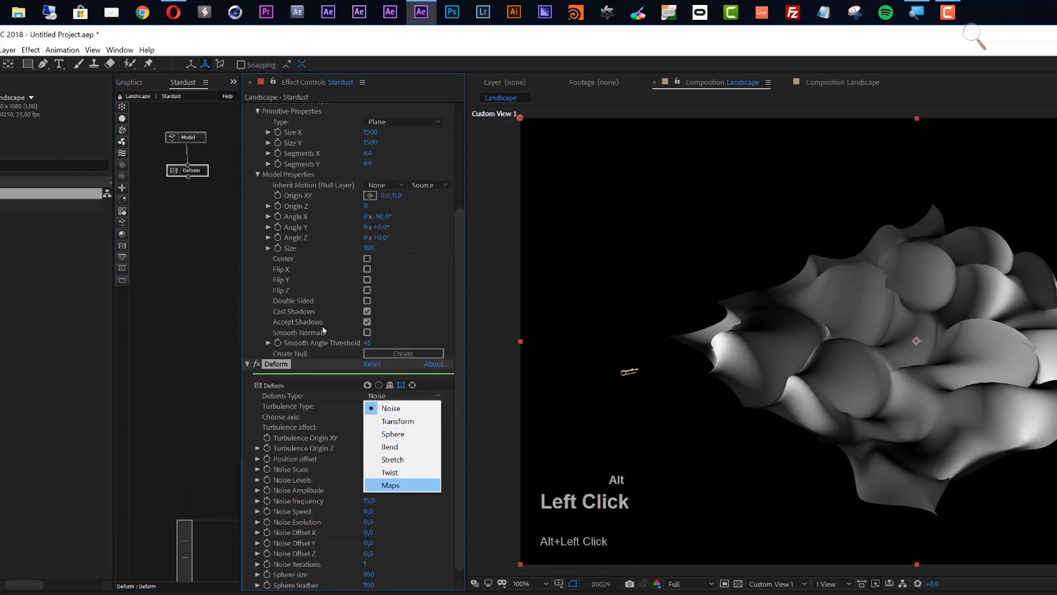
click(390, 485)
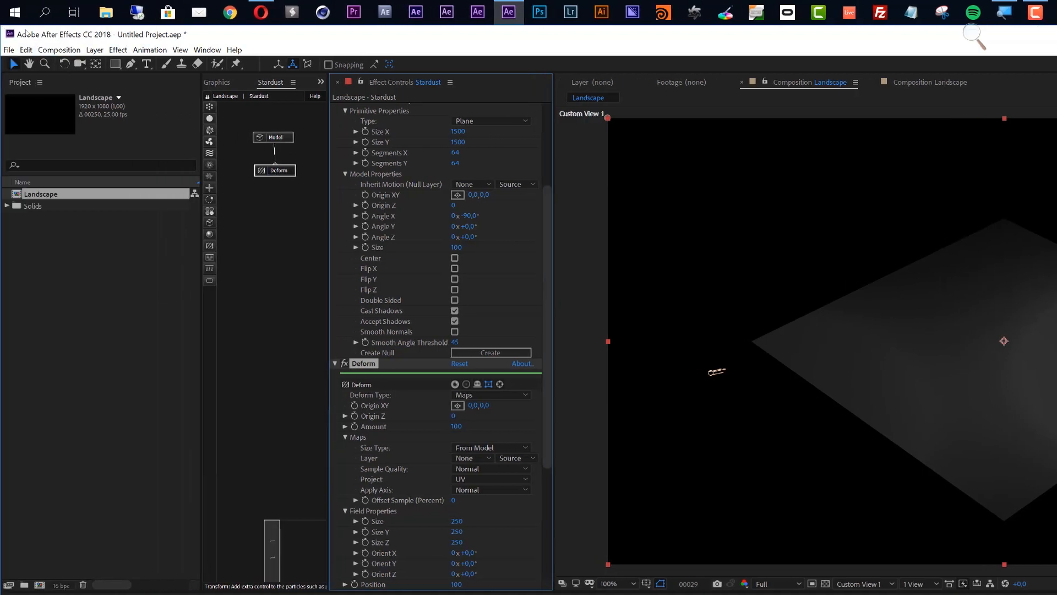
Create a new composition named Deform Map with a width and height of 1500 px.
click(59, 50)
click(82, 63)
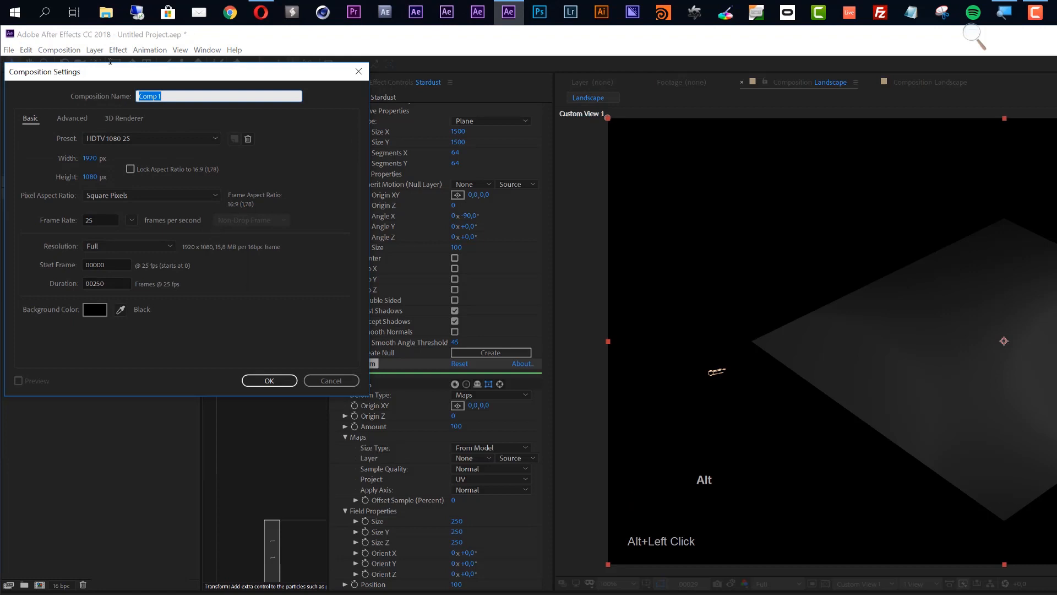
text(Deform Map)
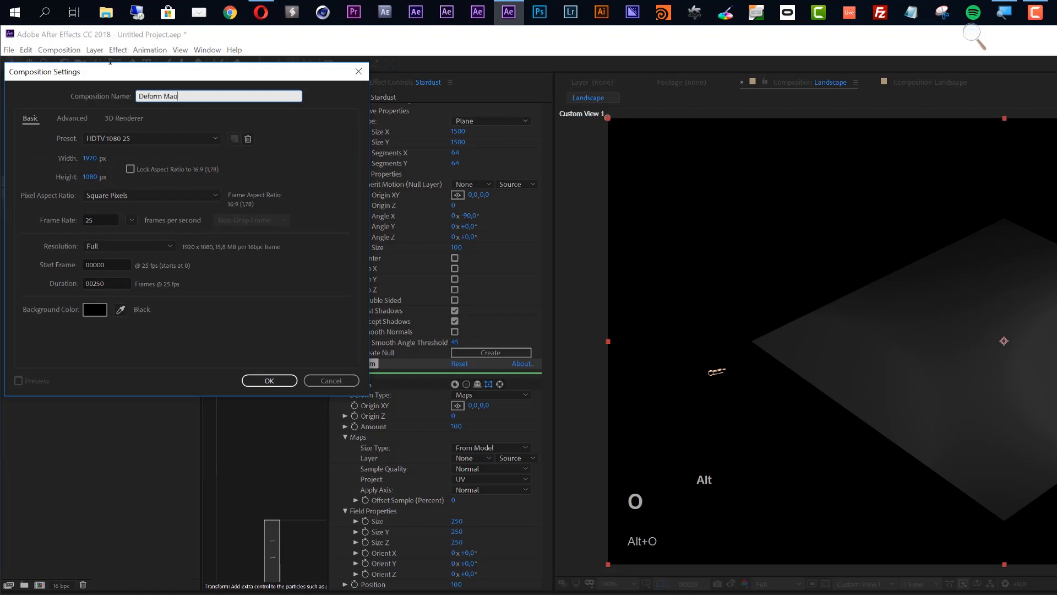
click(59, 104)
key(Tab)
text(1)
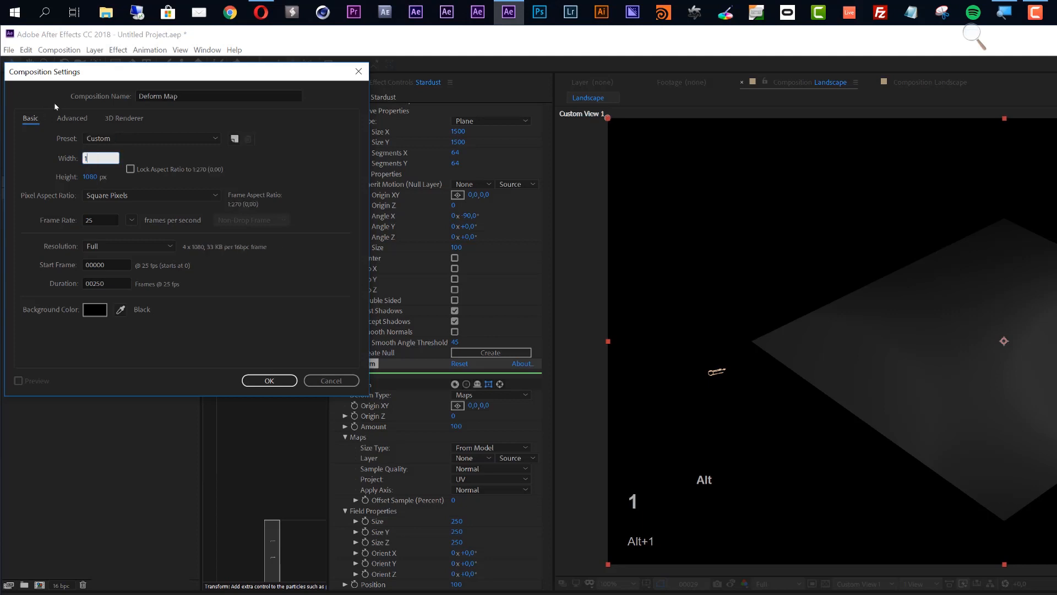
text(500)
key(Tab)
text(14)
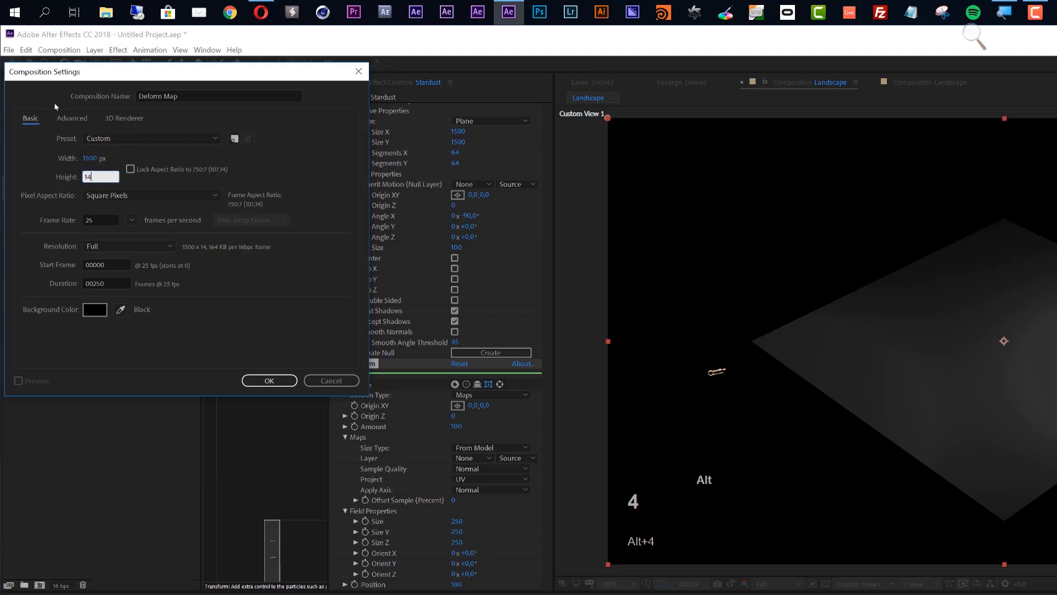
key(BackSpace)
text(500)
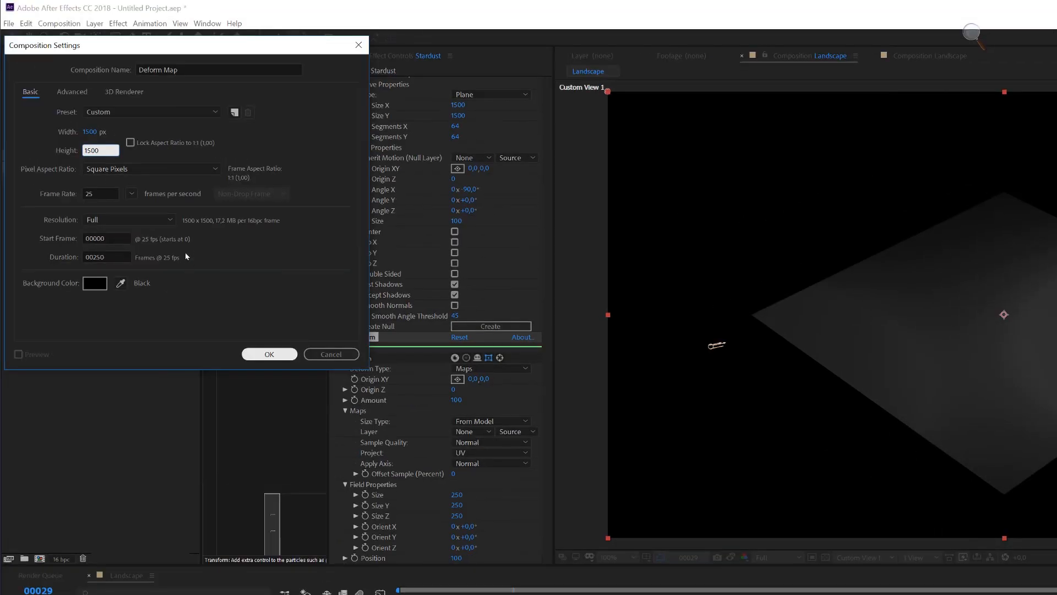
click(269, 354)
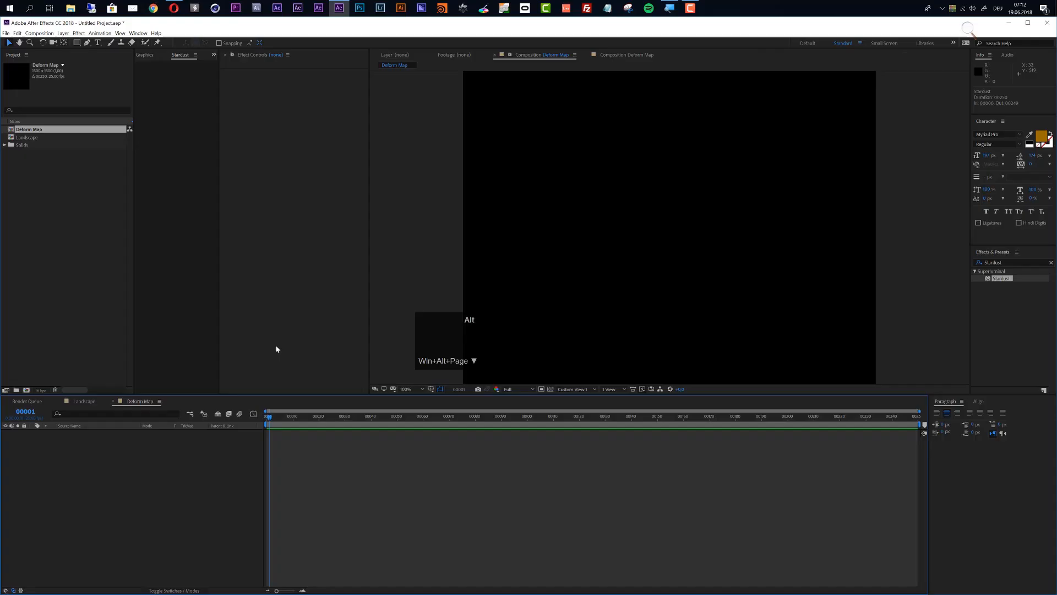
Add a solid named Ramp to the Deform Map composition.
alt+click(151, 442)
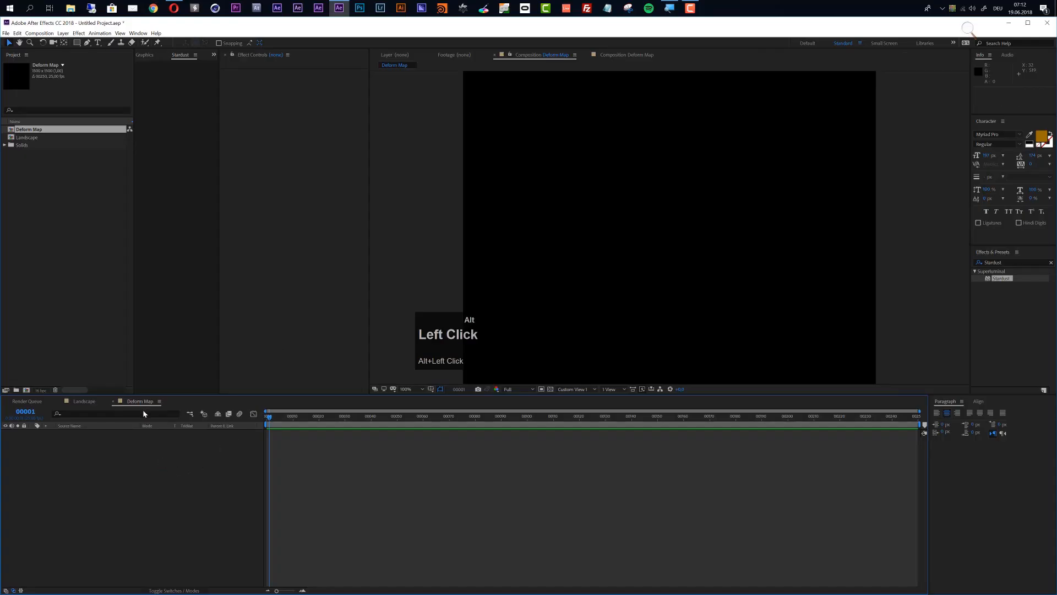
key(ctrl+alt+y)
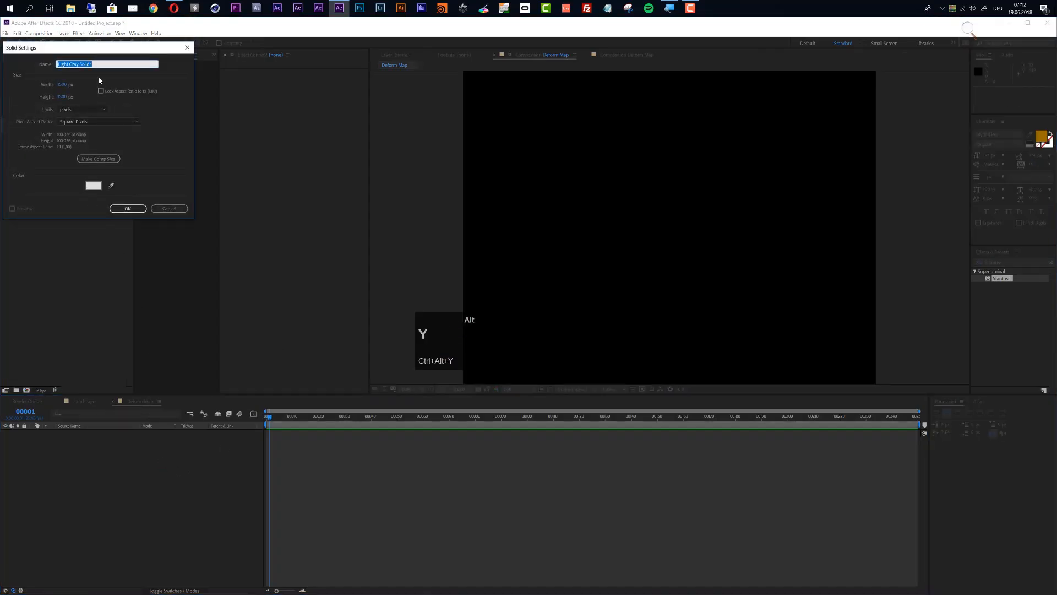
key(shift)
text(Ramp)
key(Return)
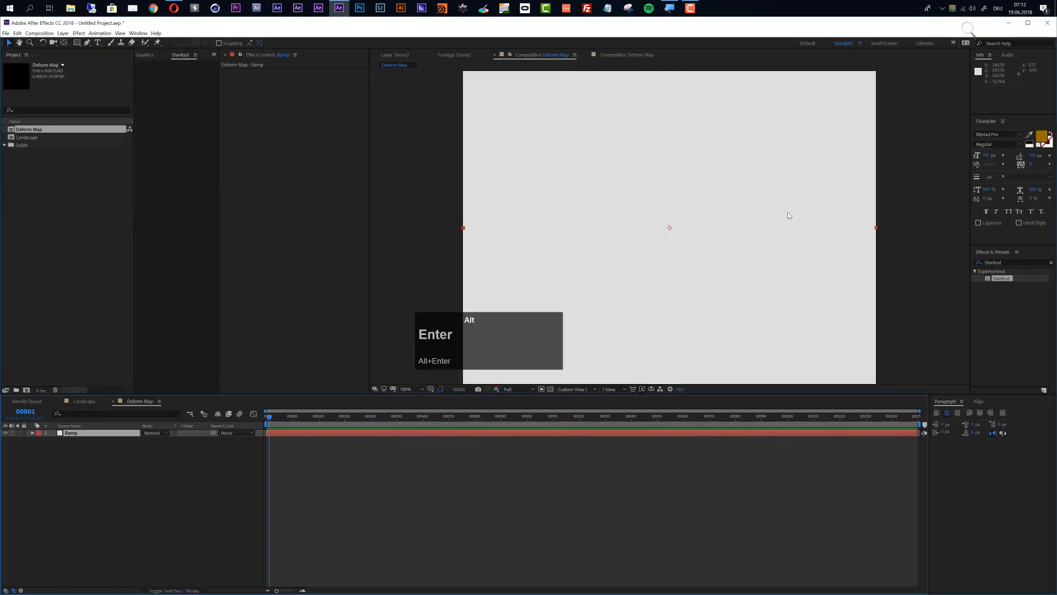
Apply the Gradient Ramp effect to the Ramp layer and set its Ramp Shape to Radial Ramp.
click(1003, 262)
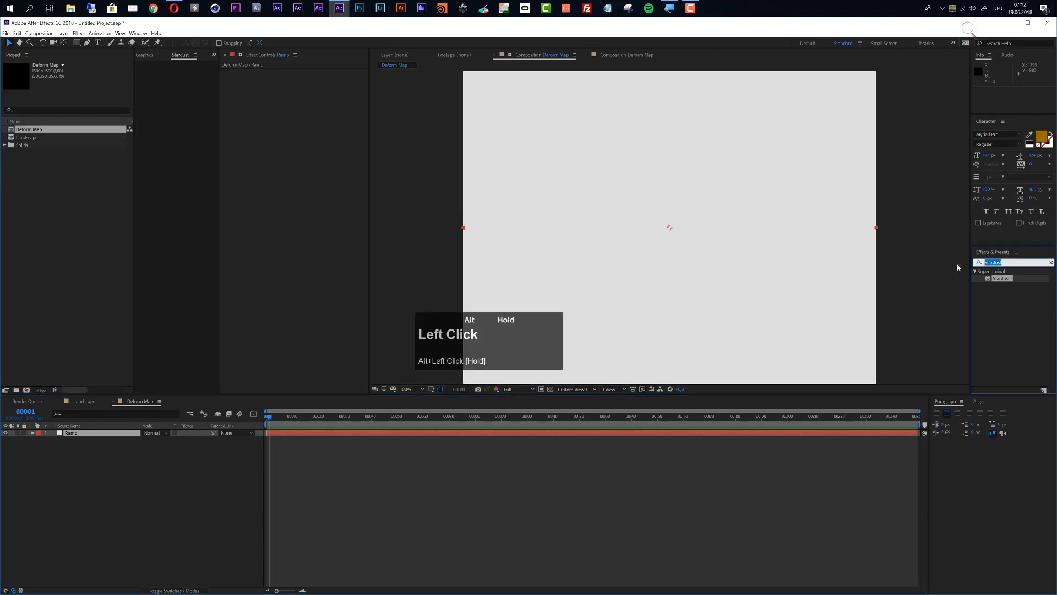
text(Gradien)
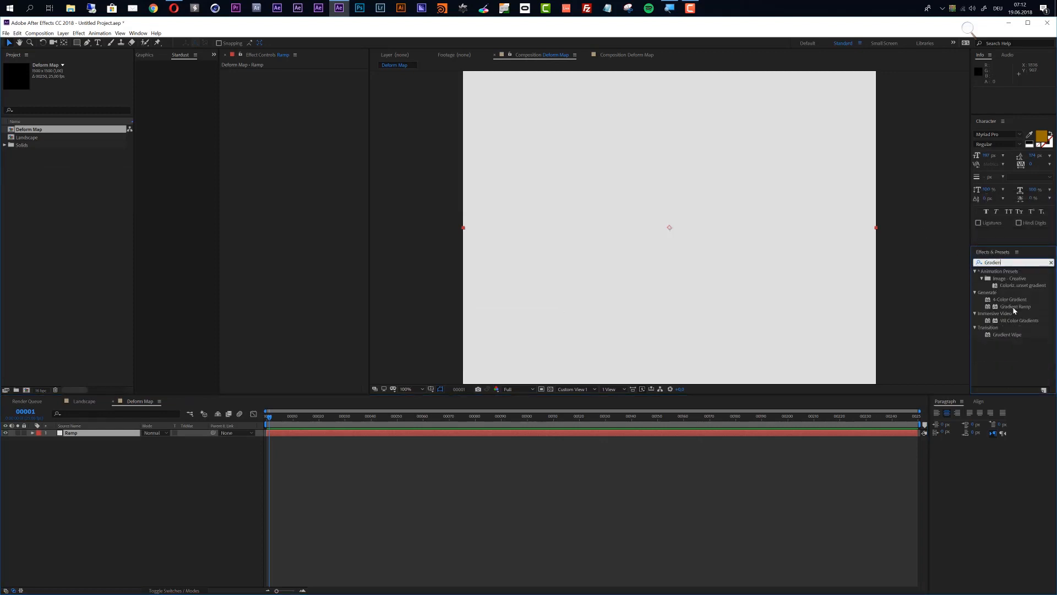
drag(1016, 306, 633, 435)
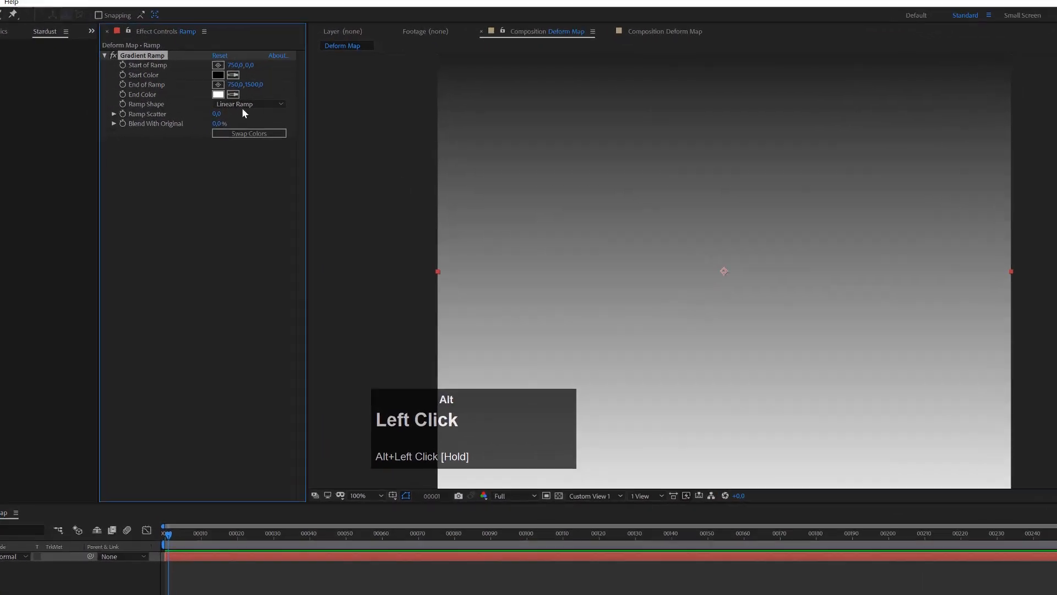
click(242, 105)
click(246, 126)
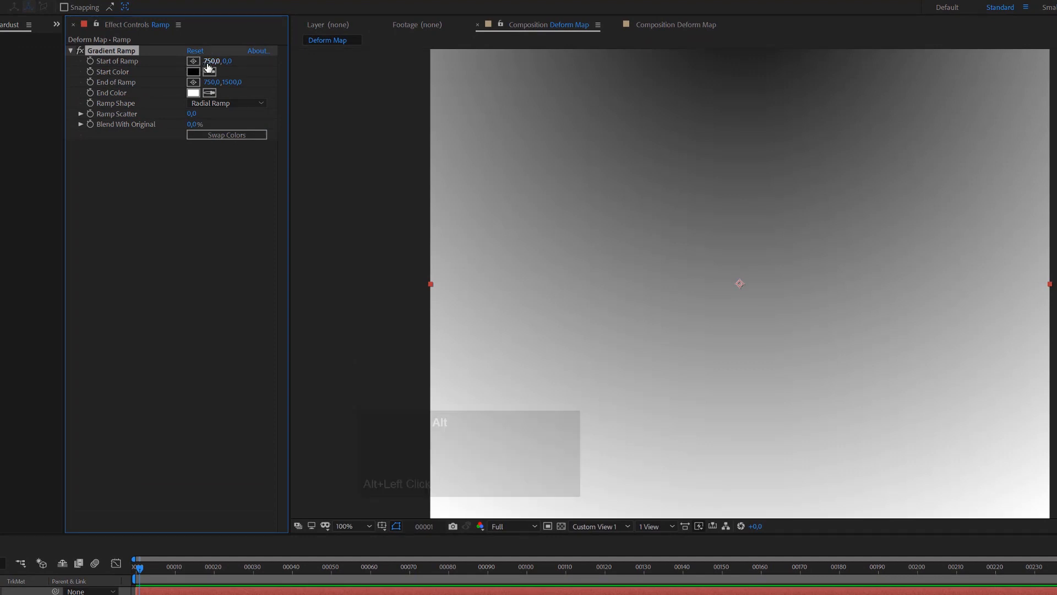
Centre the start of the gradient ramp vertically by setting its Y value to 750.
click(225, 61)
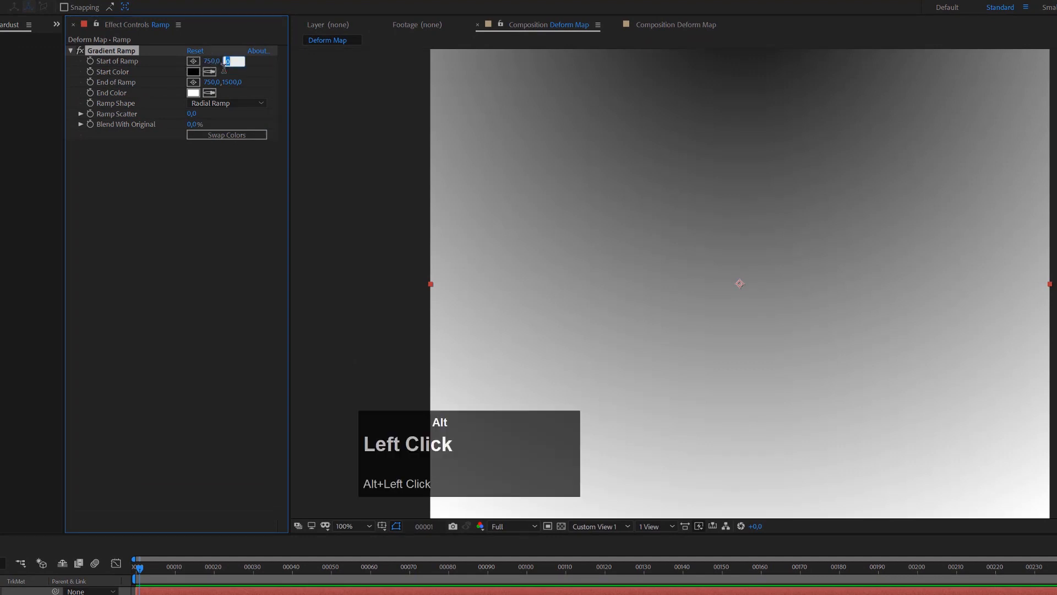
text(750)
key(Return)
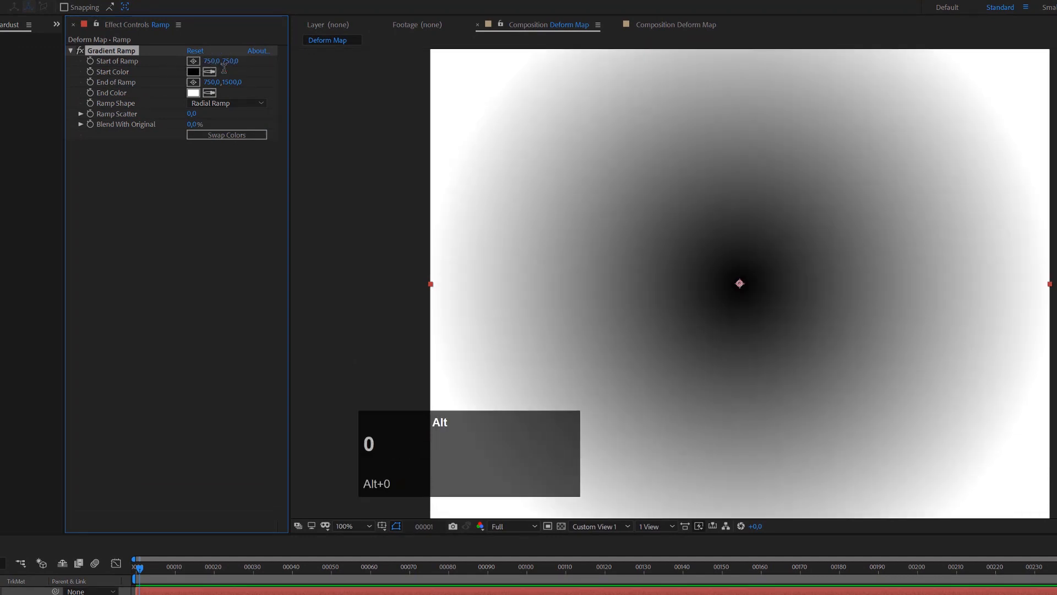
Swap the ramp colors and move the ramp's end point in towards the centre to shrink the white glow.
alt+click(218, 134)
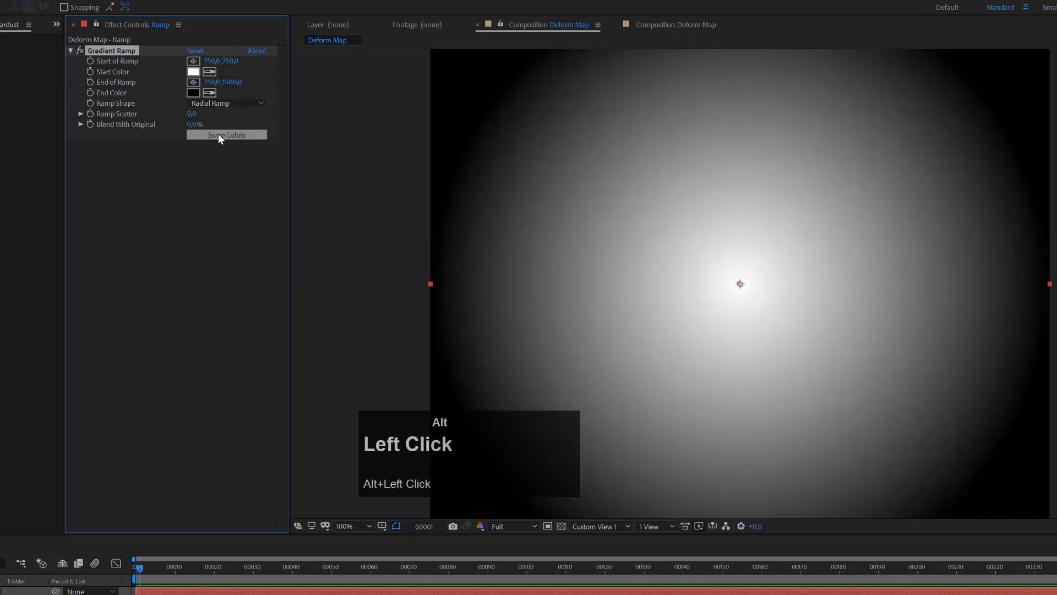
alt+scroll(727, 476, down, 2)
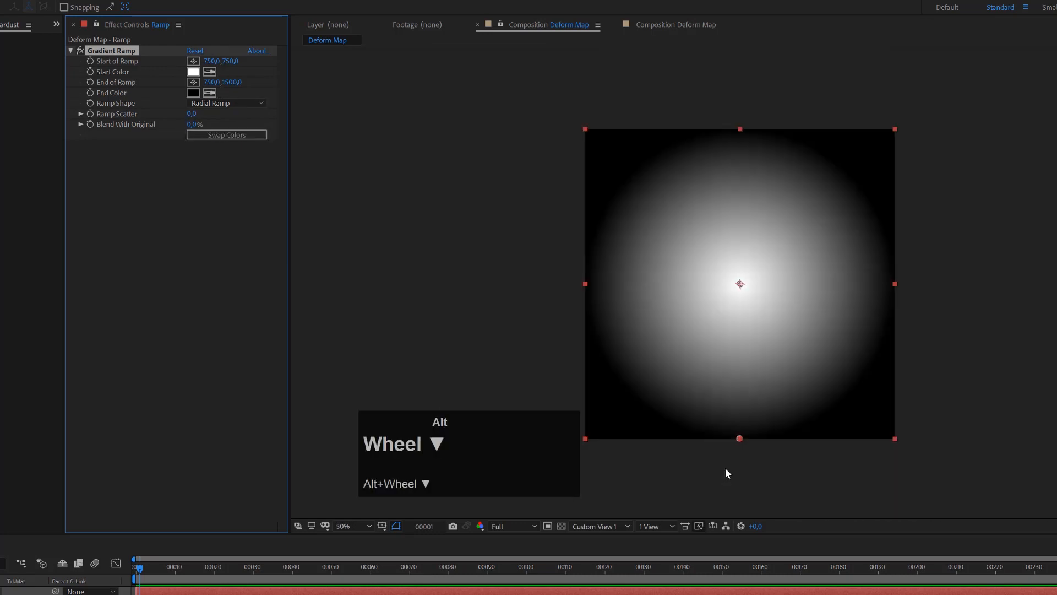
drag(740, 439, 741, 330)
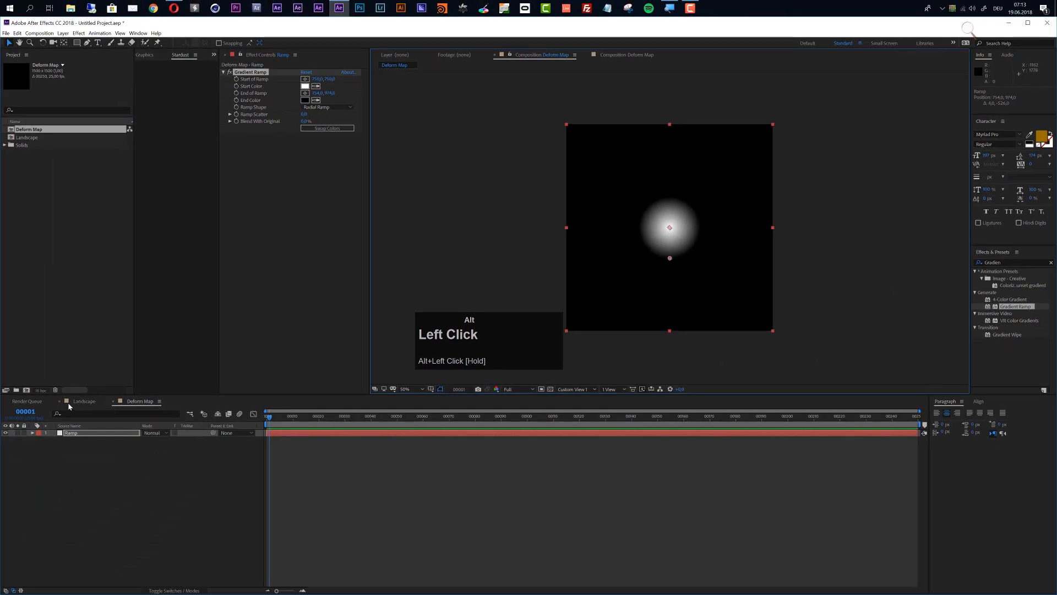
Add the Deform Map composition as the lowest layer of the Landscape composition and hide it.
click(72, 402)
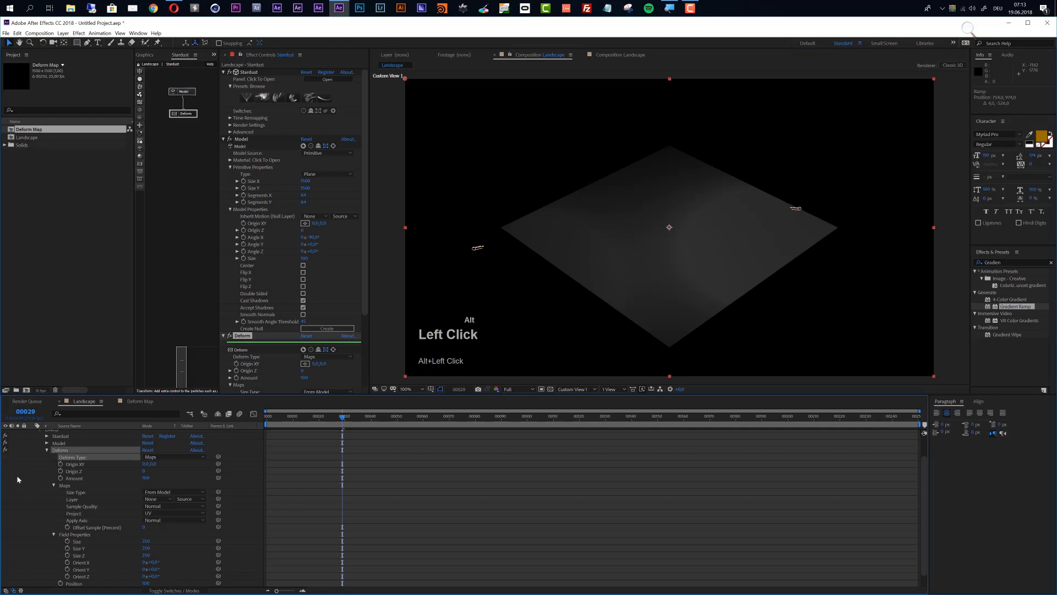
key(alt+u)
drag(35, 130, 9, 456)
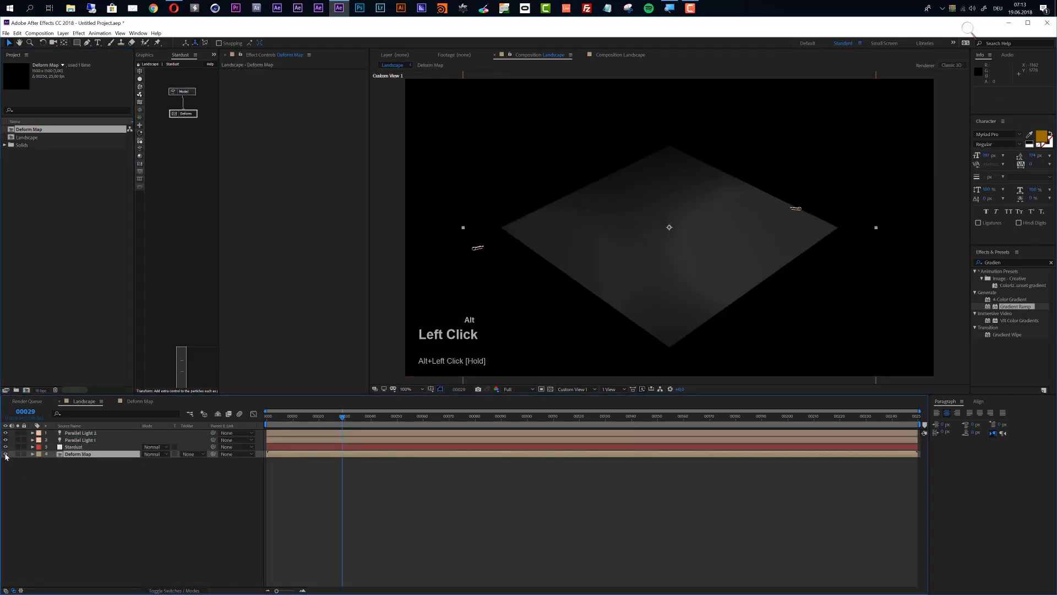
click(5, 454)
Assign the Deform Map layer as the map layer of the Stardust layer's Deform node.
click(74, 446)
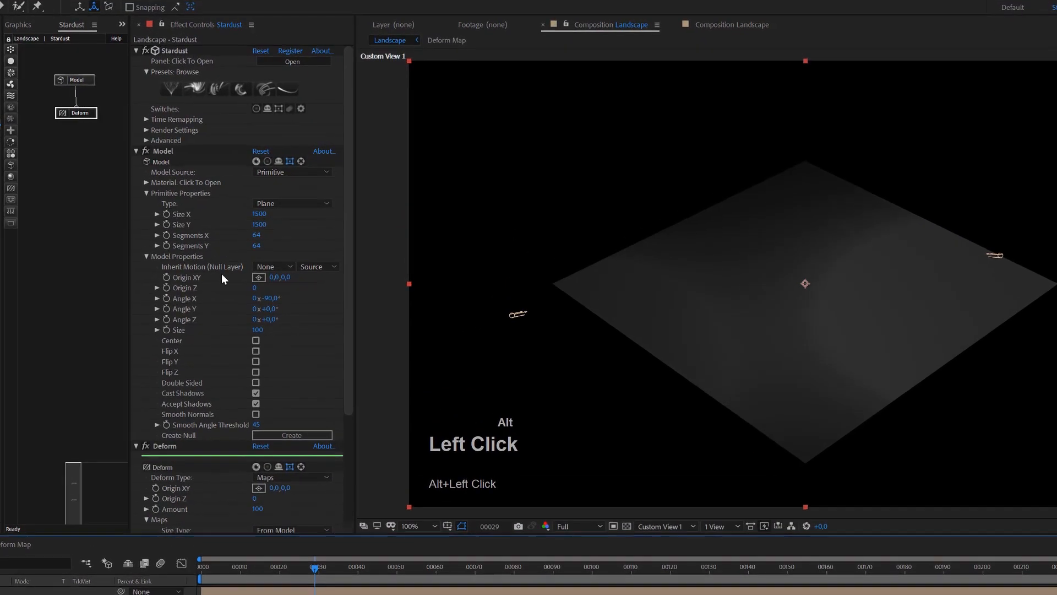
scroll(280, 284, down, 5)
scroll(215, 368, down, 3)
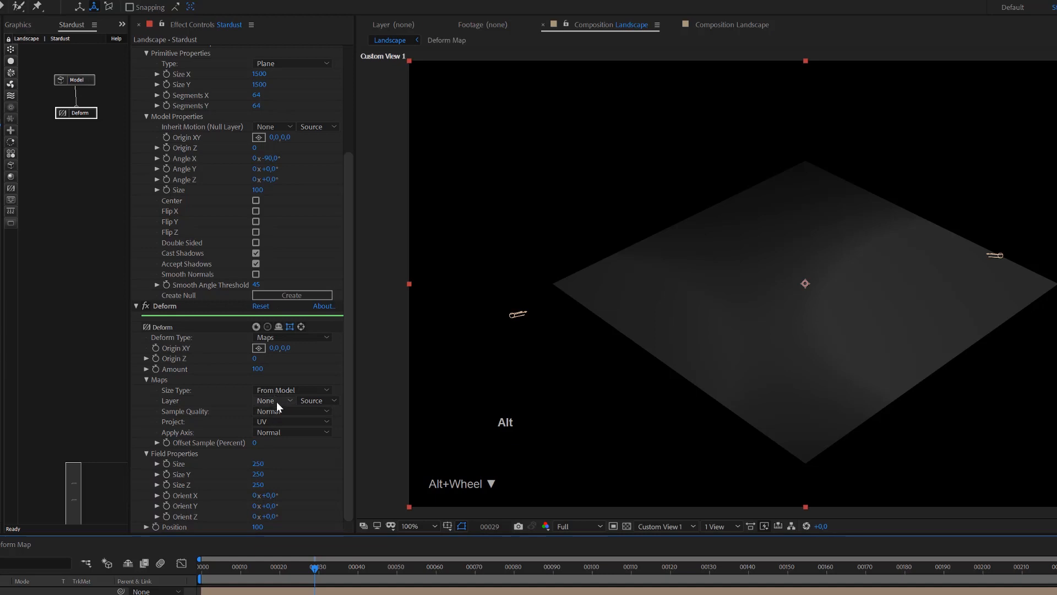
alt+click(262, 401)
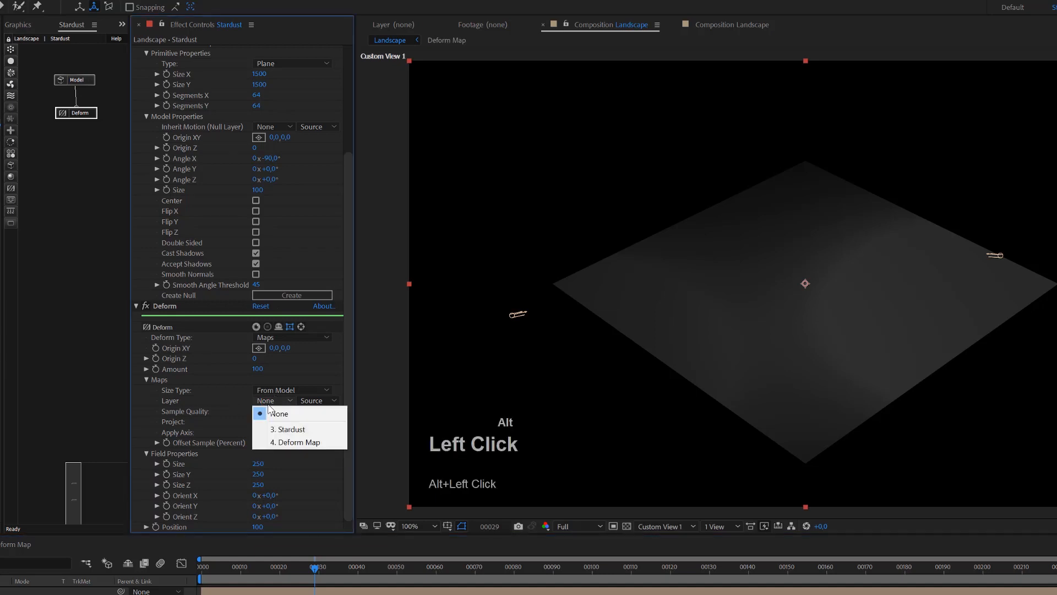
click(287, 442)
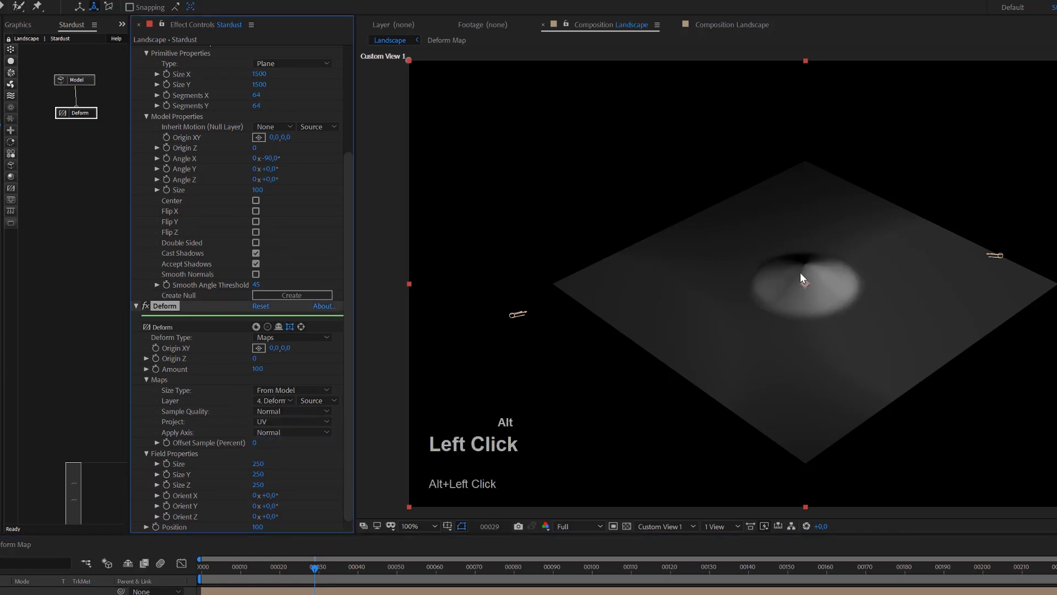
scroll(801, 277, up, 1)
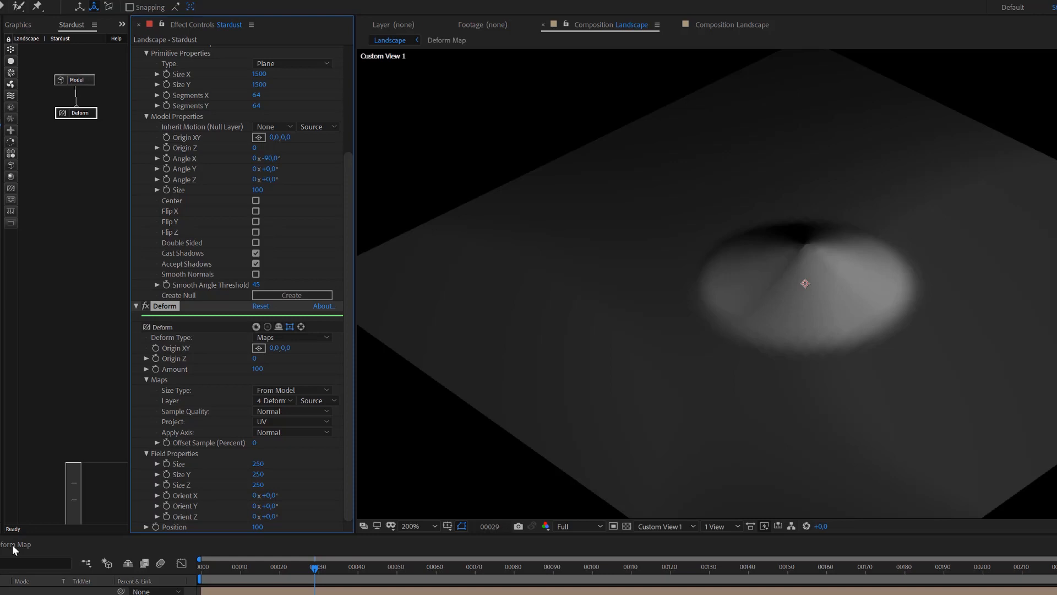
Lock the Landscape viewer and open the Deform Map composition in a second viewer beside it.
alt+click(565, 24)
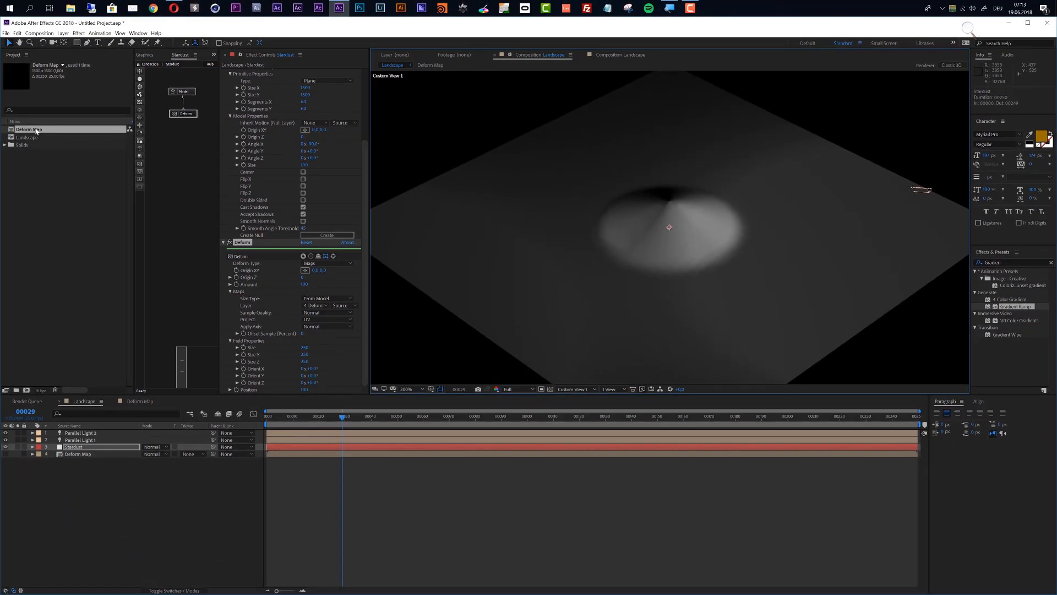
alt+double_click(36, 132)
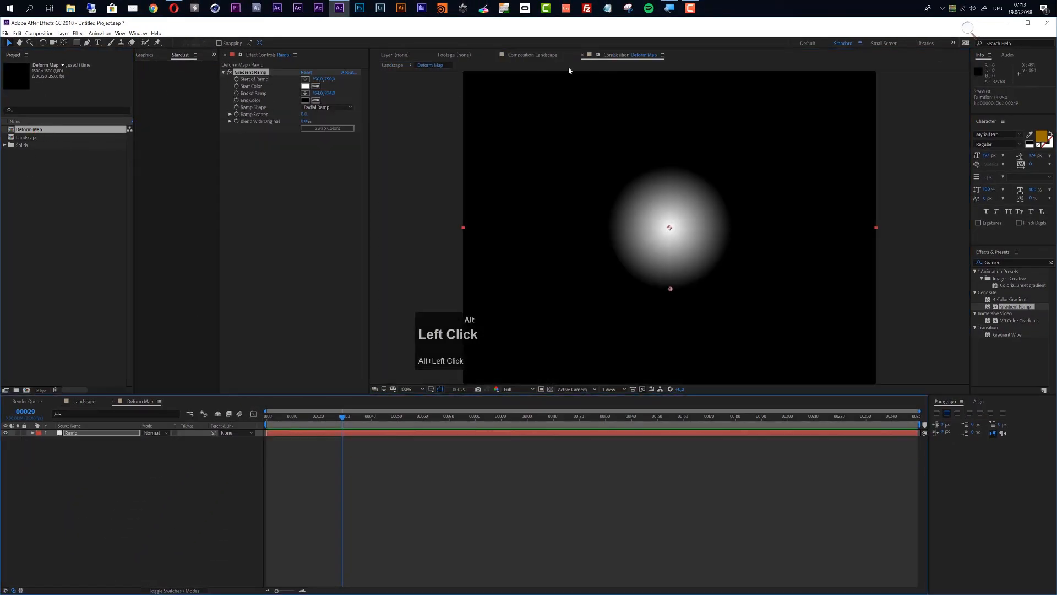
drag(626, 57, 963, 179)
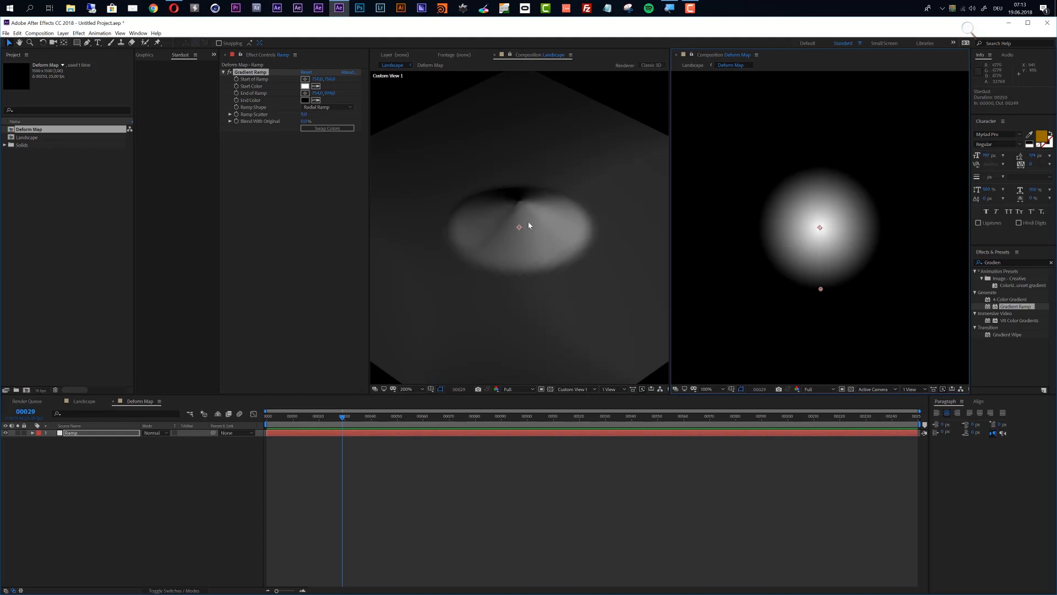
Apply the Turbulent Displace effect to the Ramp layer and increase its Amount.
click(144, 411)
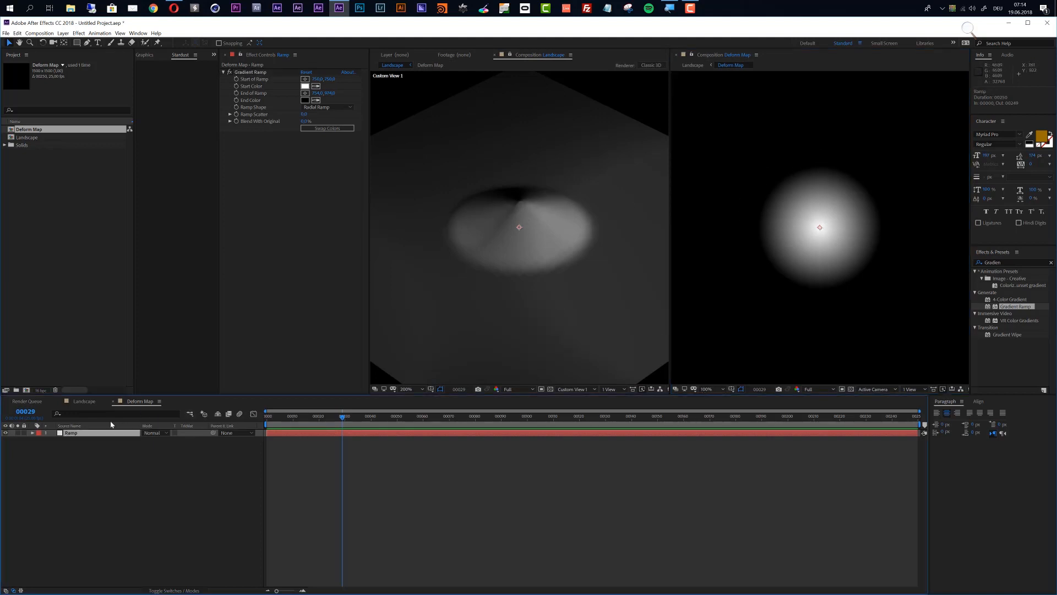
click(1013, 264)
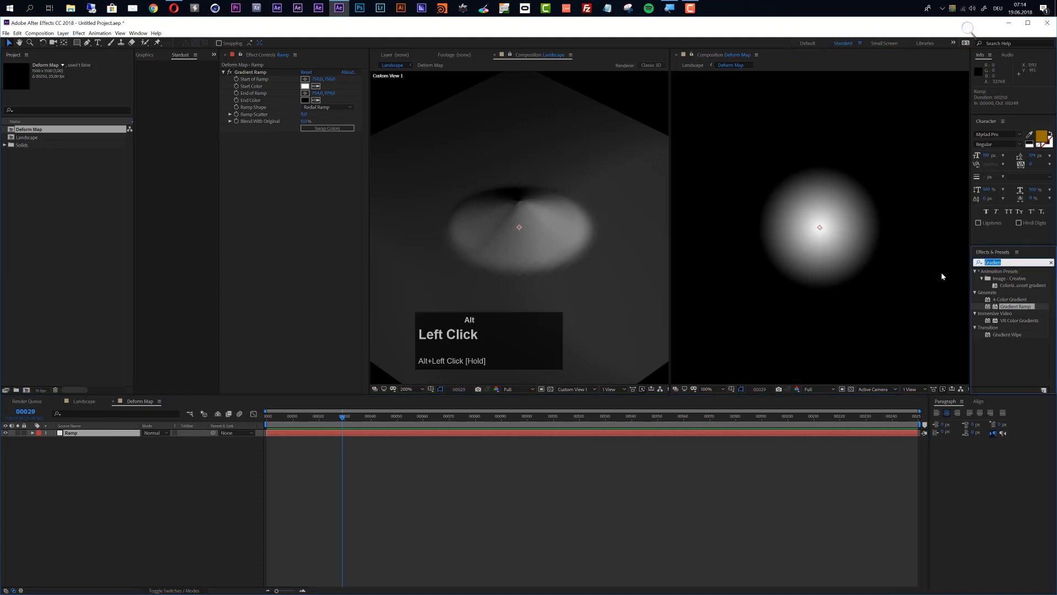
text(turbu)
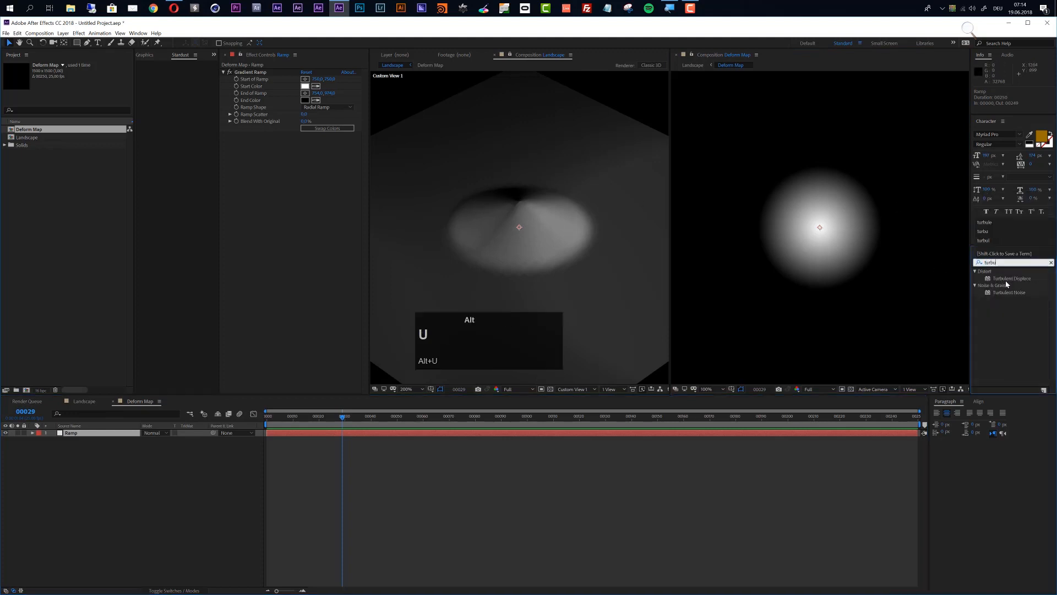
drag(1006, 279, 515, 434)
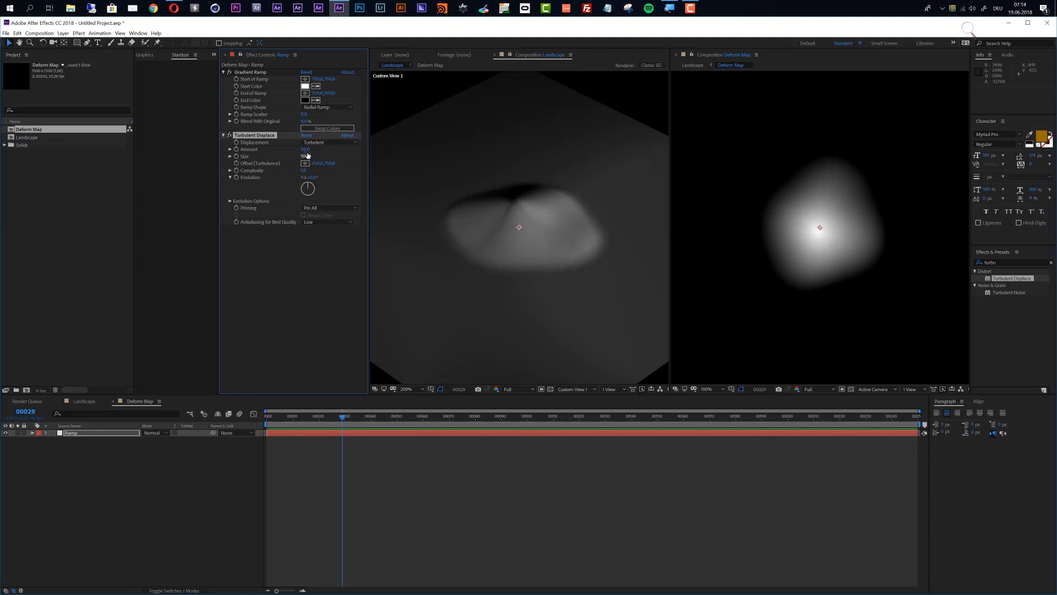
drag(305, 149, 335, 153)
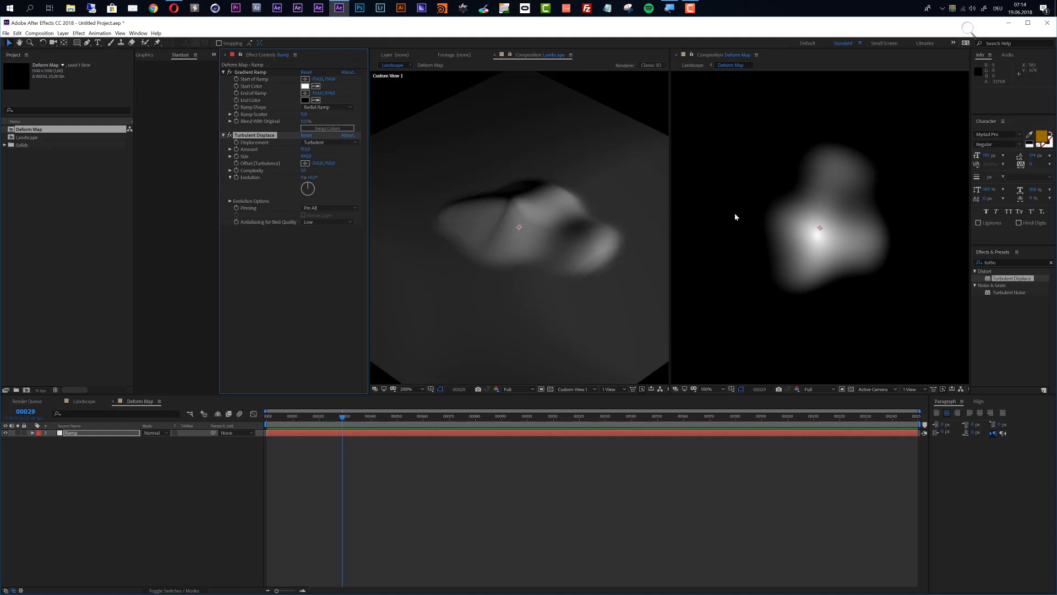
Add a solid named Cell Pattern to the Deform Map composition.
alt+click(419, 462)
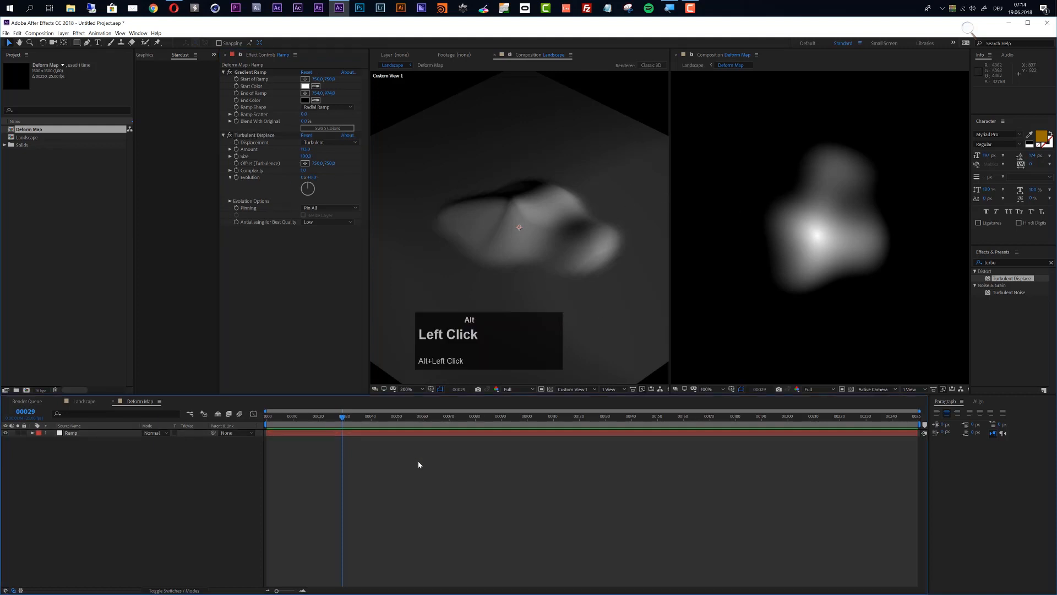
key(ctrl+alt+y)
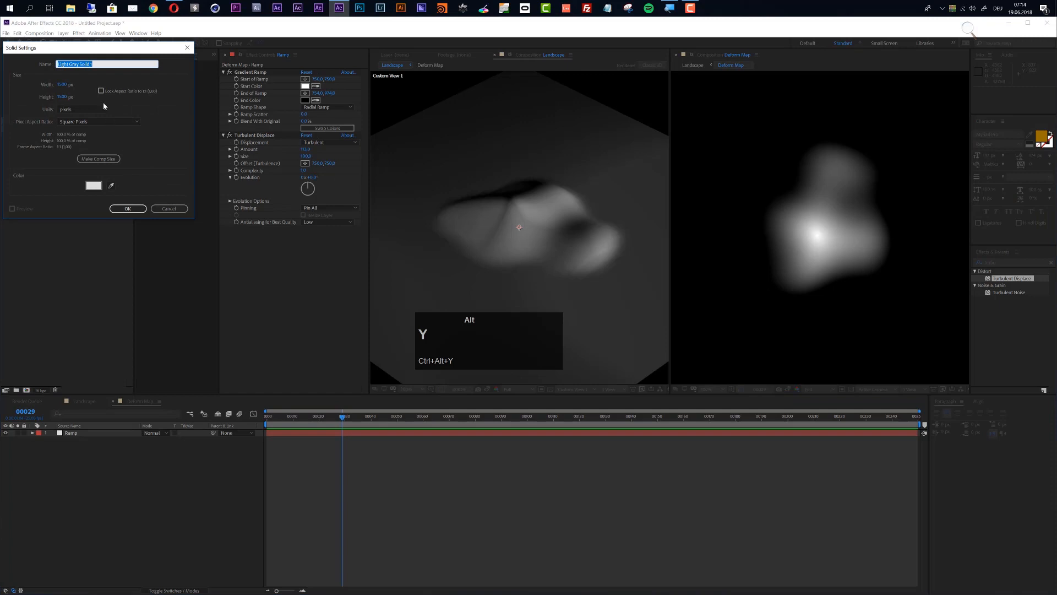
text(Cell)
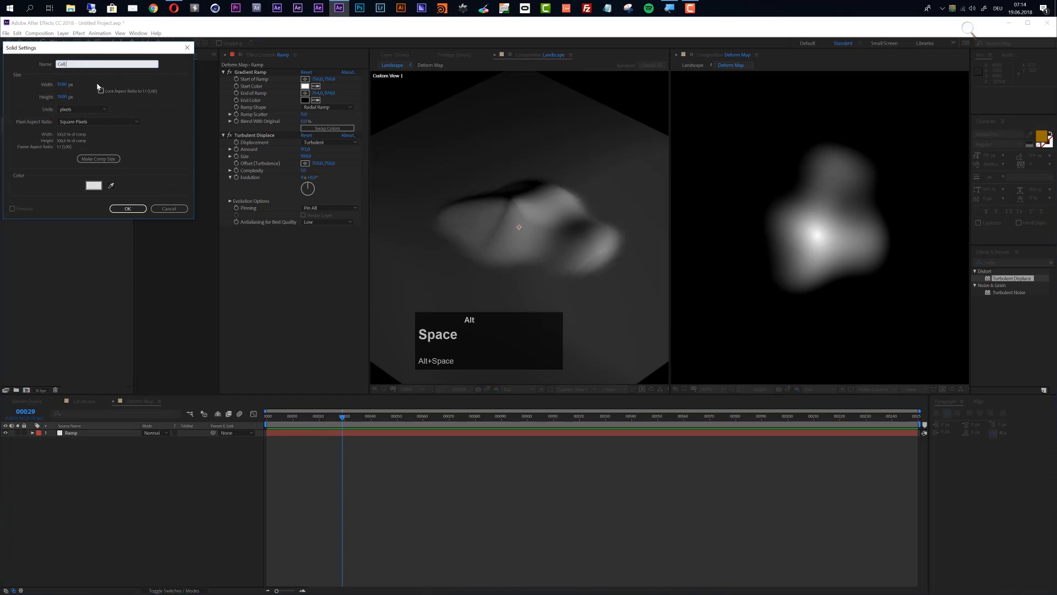
text( Pattern)
key(Return)
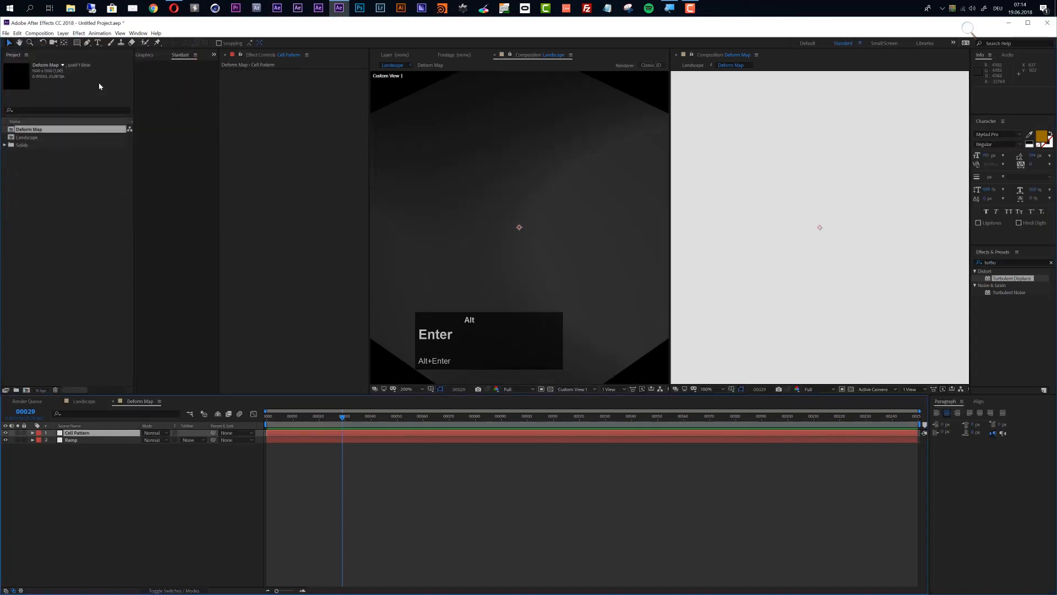
Apply the Cell Pattern effect to the Cell Pattern layer and set its pattern type to Plates.
click(990, 263)
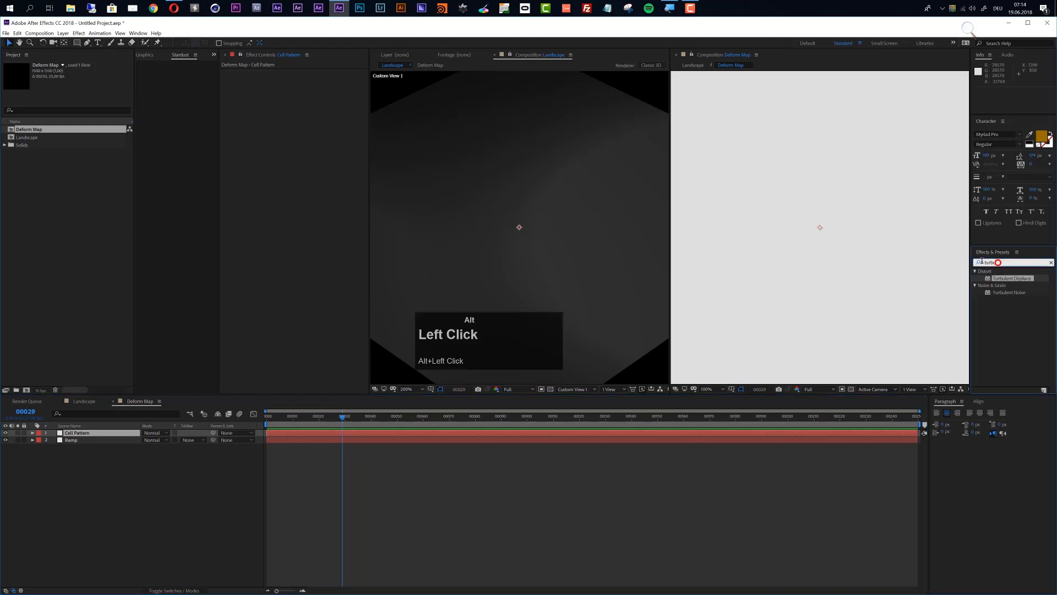
text(Cell P)
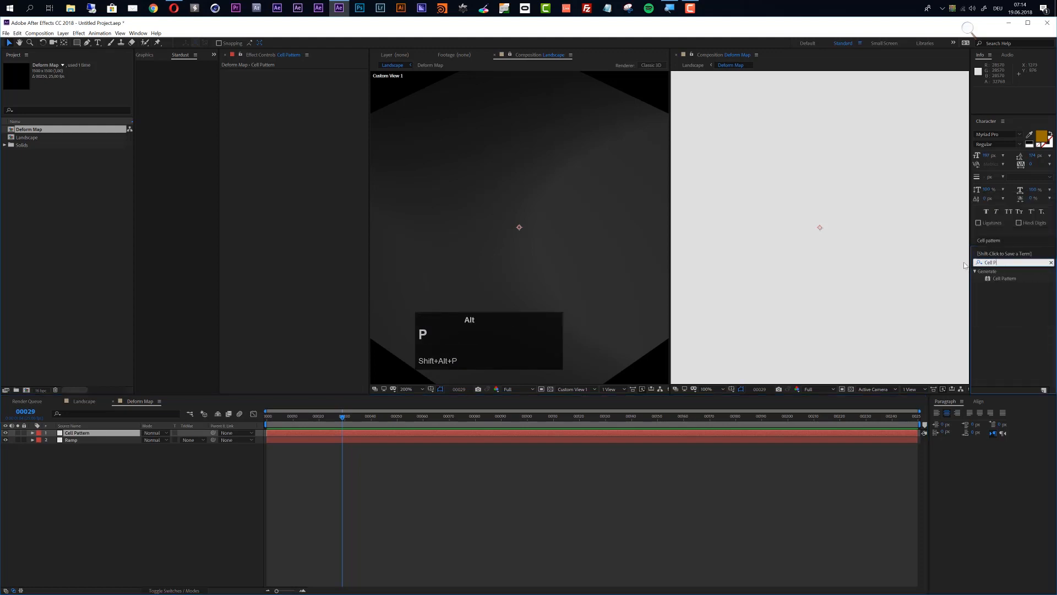
drag(1006, 279, 696, 433)
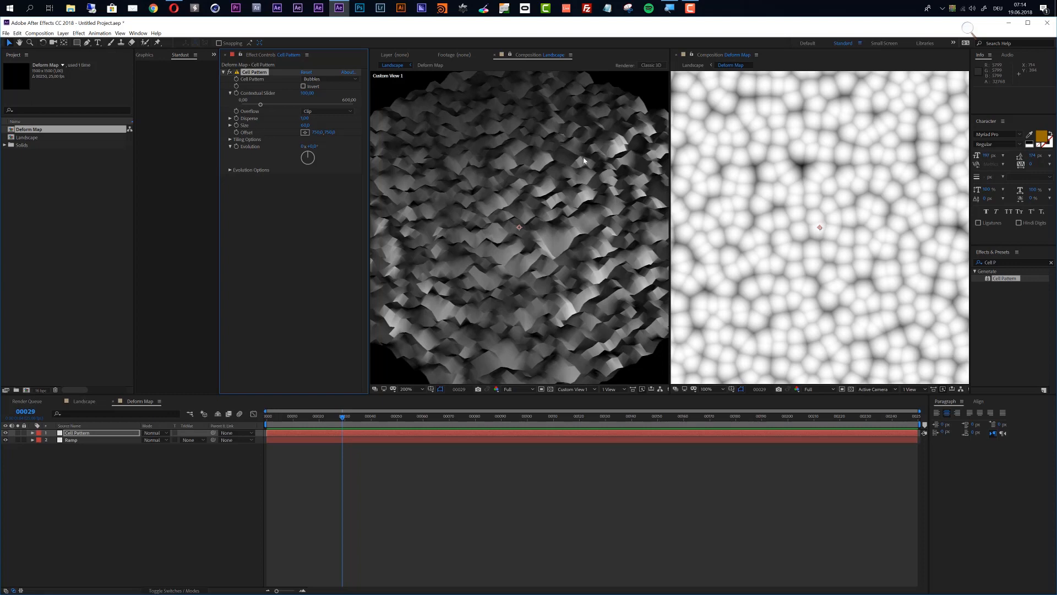
scroll(815, 198, down, 2)
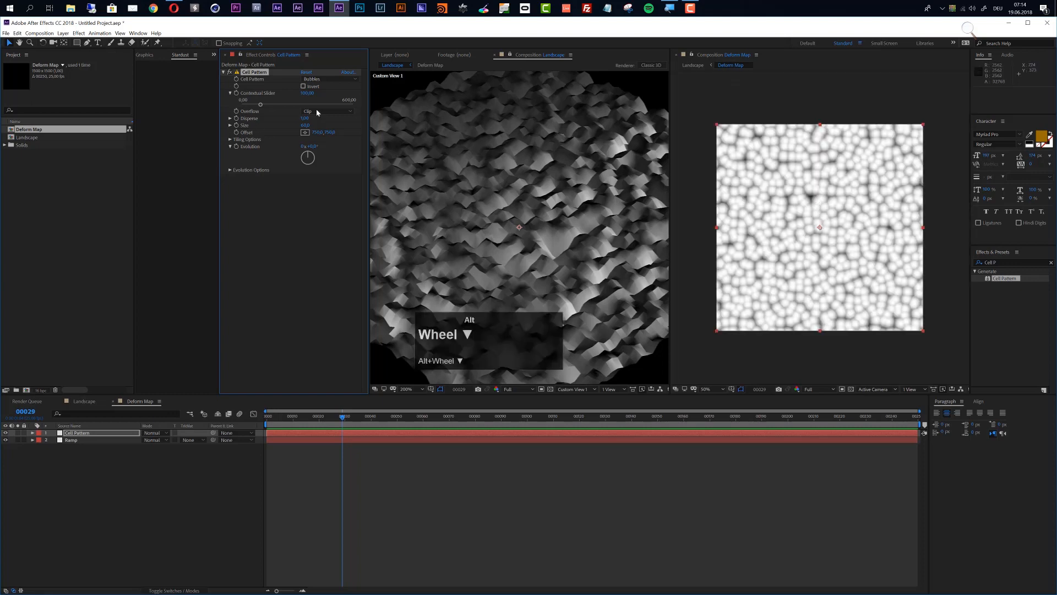
click(325, 86)
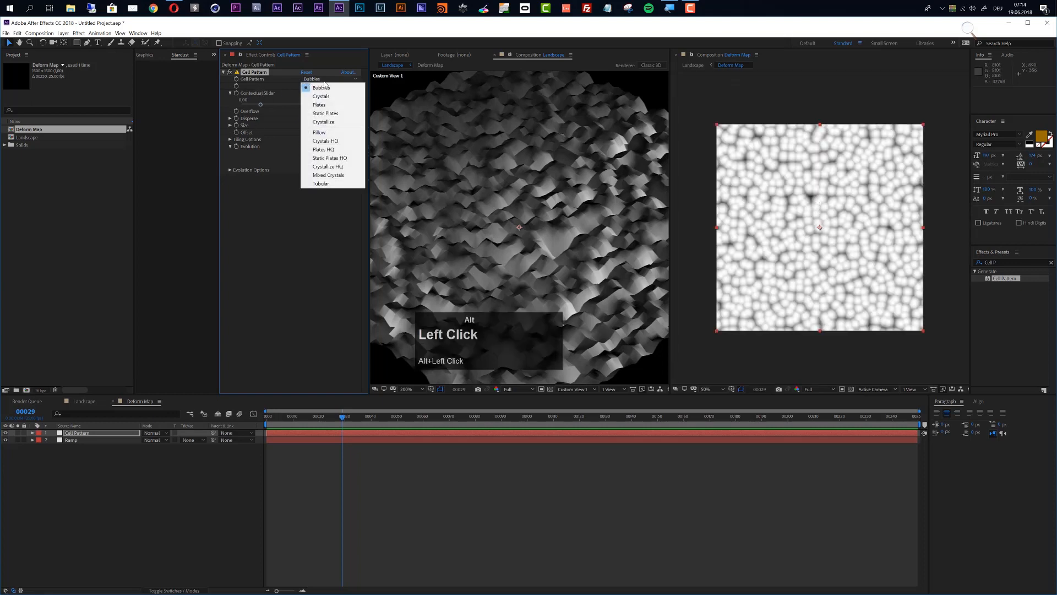
click(325, 104)
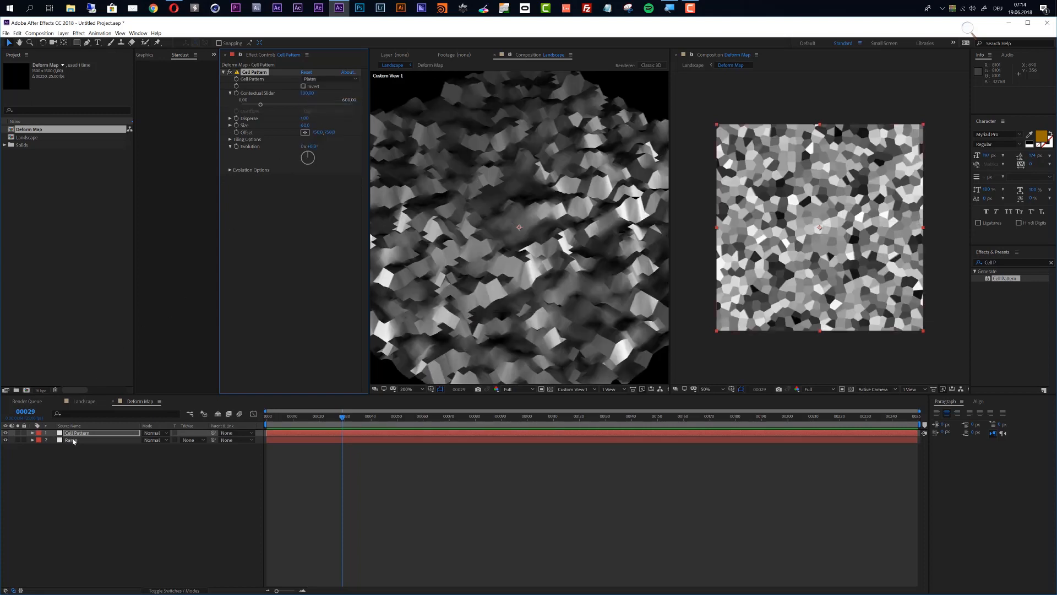
Apply the Set Matte effect to the Cell Pattern layer.
alt+click(1005, 262)
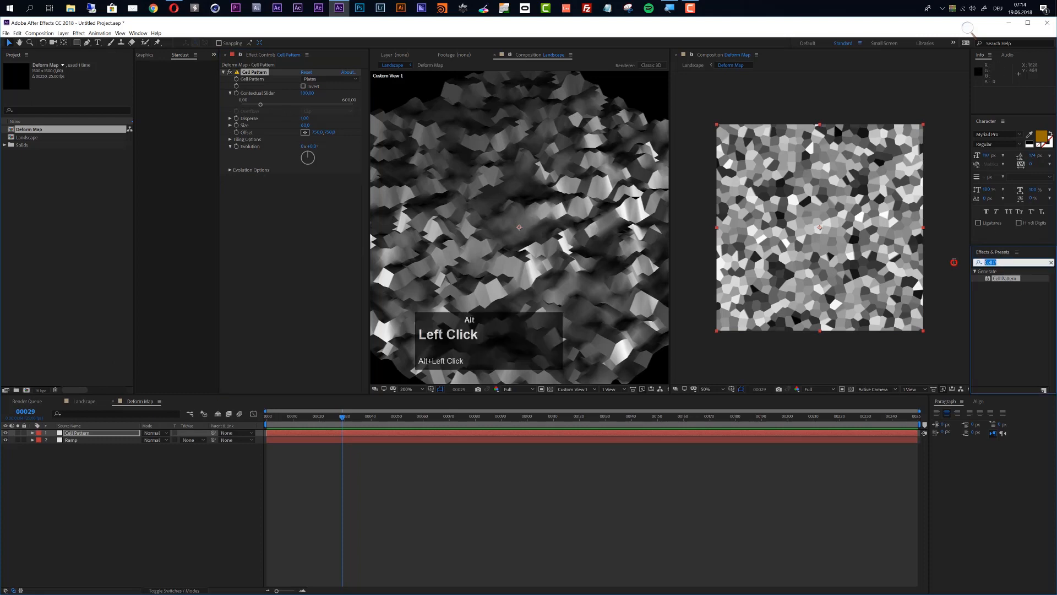
text(Set M)
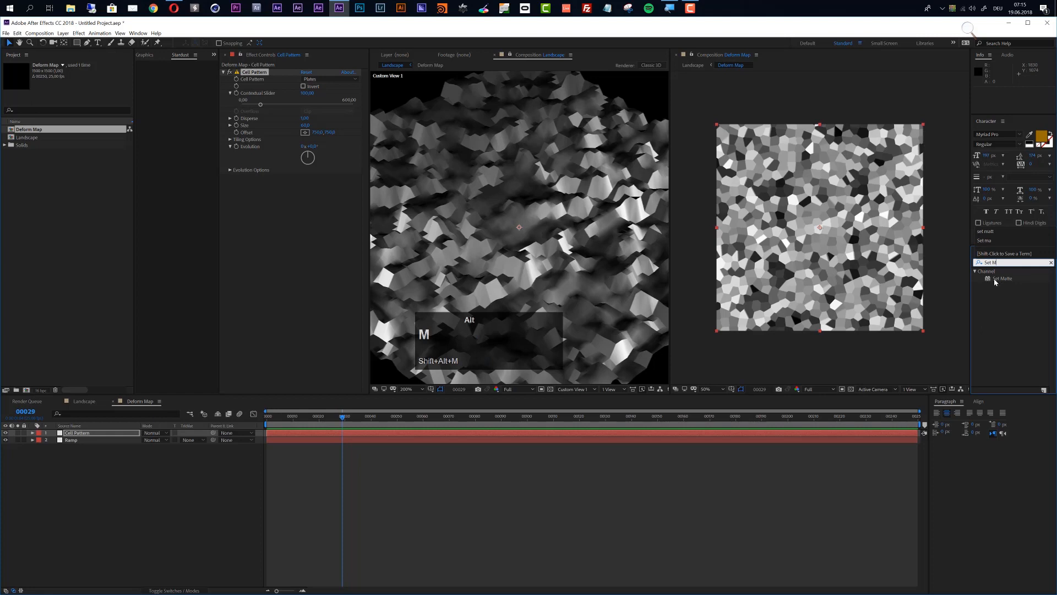
drag(995, 281, 485, 436)
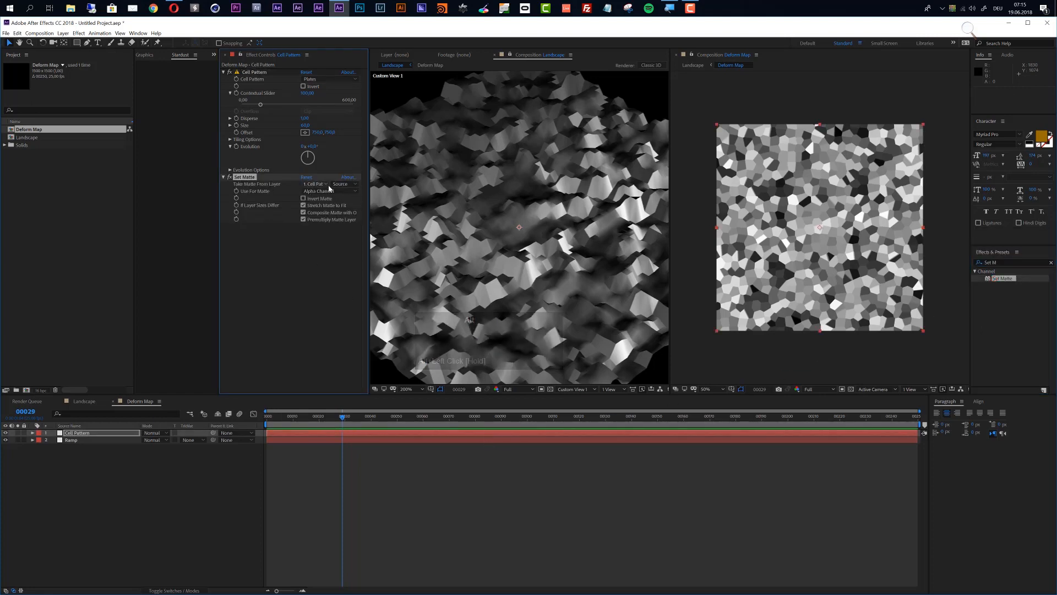
Set the Set Matte effect to take its matte from the Ramp layer with Effects & Masks, using Luminance.
click(318, 183)
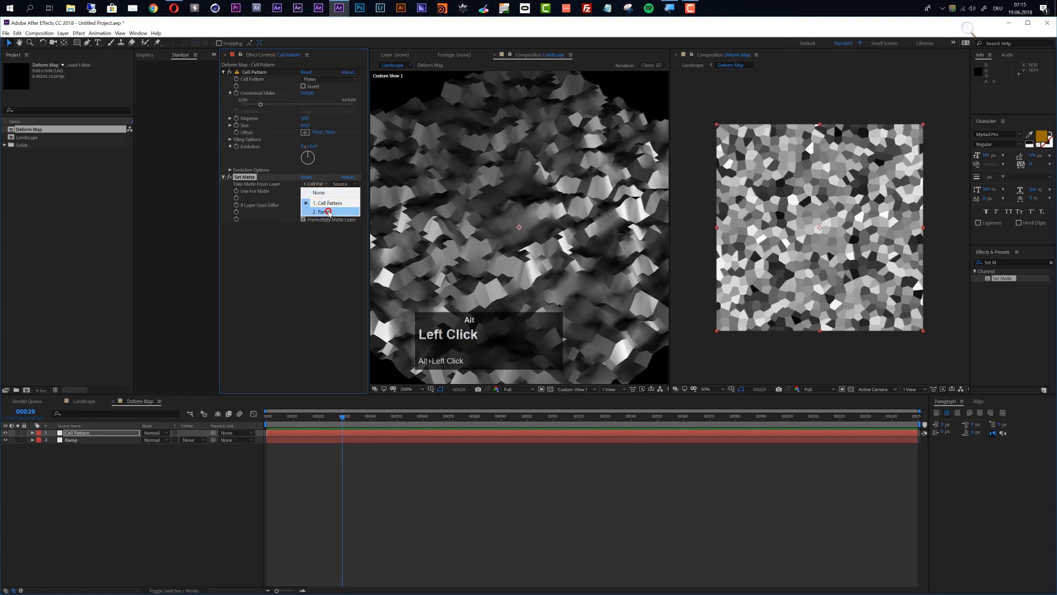
click(325, 211)
click(342, 184)
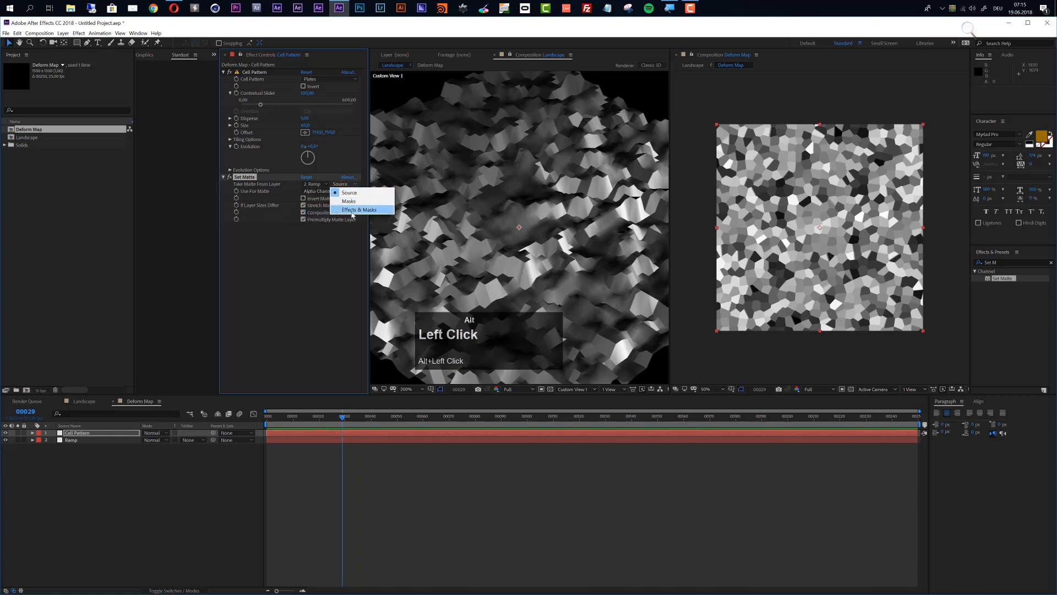
click(353, 210)
click(331, 192)
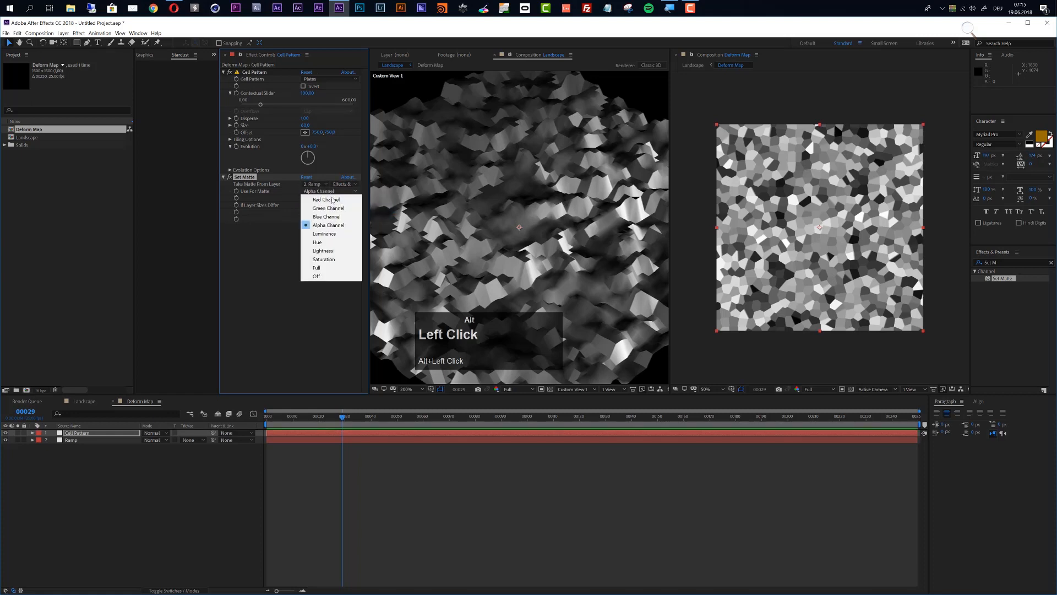
click(329, 235)
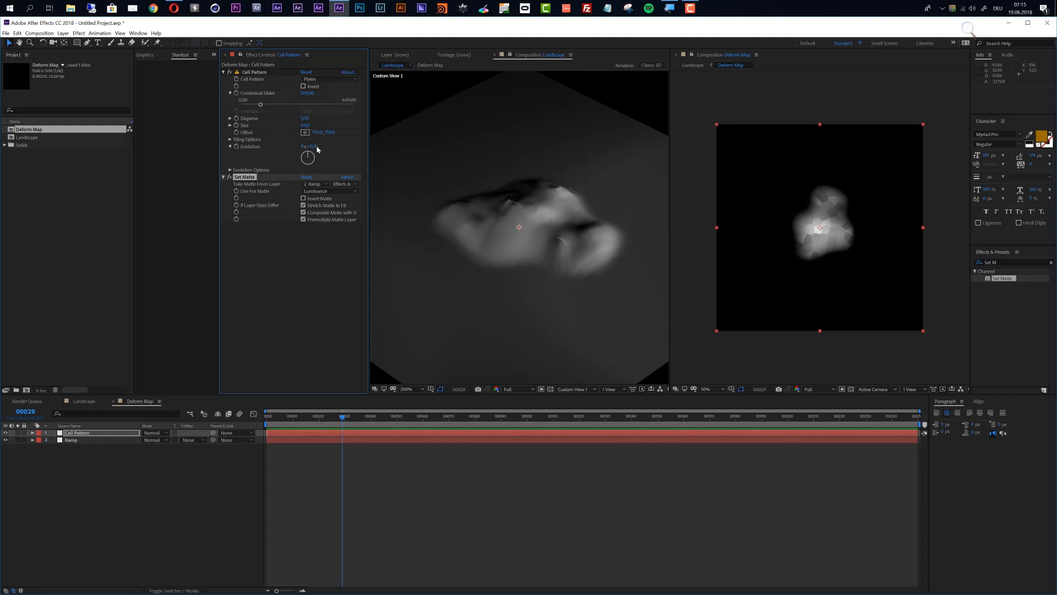
Lower the Cell Pattern layer's opacity to 50% and adjust the pattern's Evolution.
drag(318, 147, 223, 155)
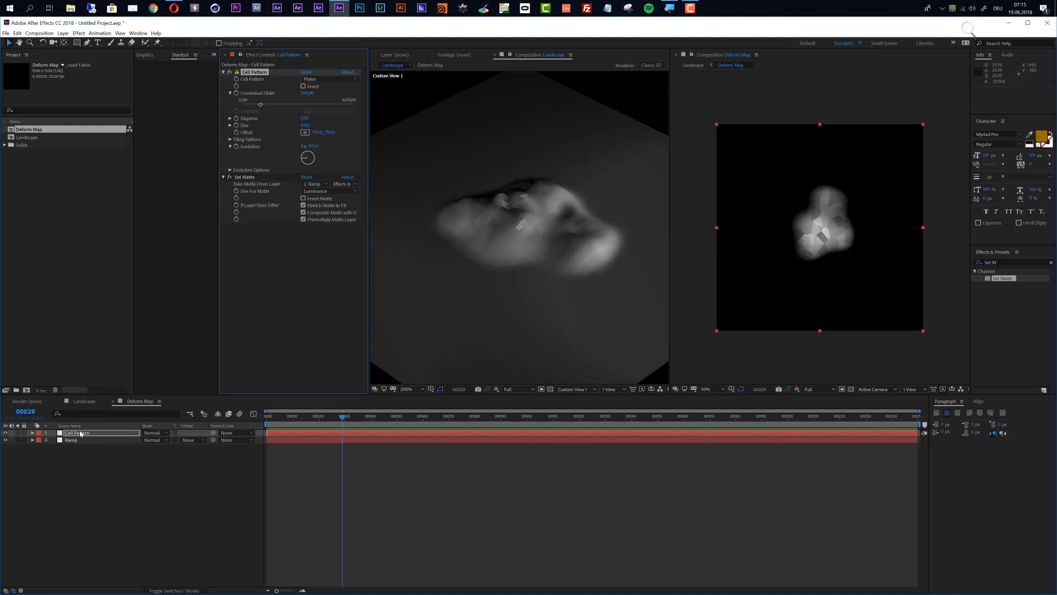
key(alt+t)
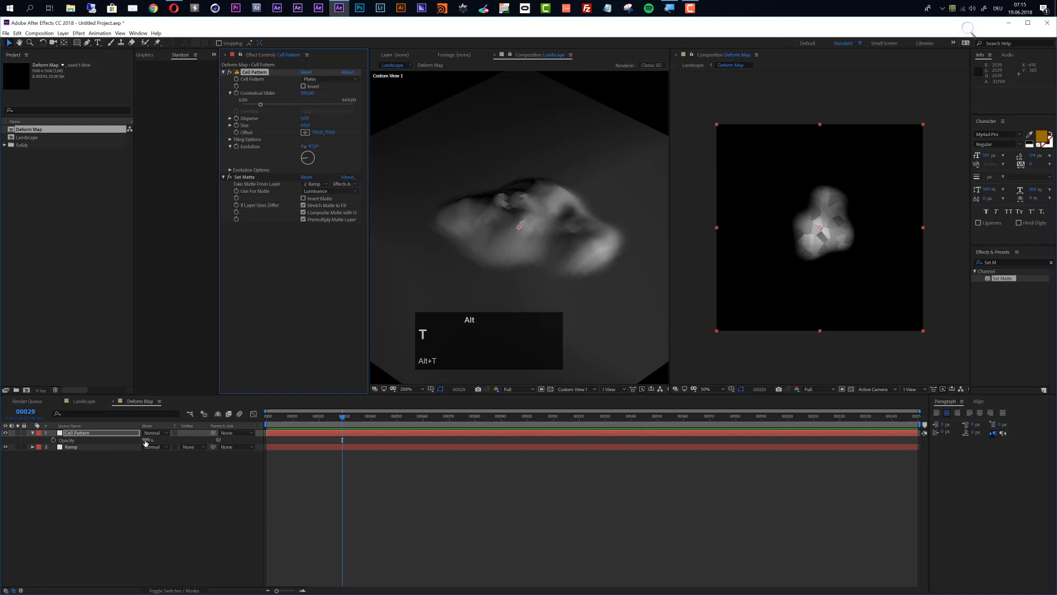
alt+click(146, 440)
key(alt+0)
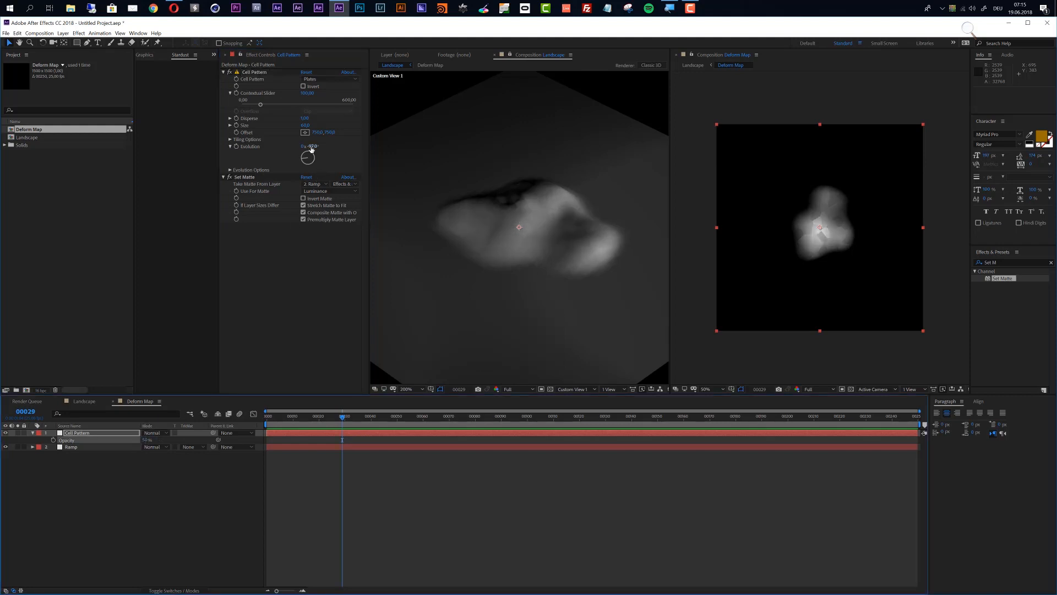
drag(312, 147, 369, 149)
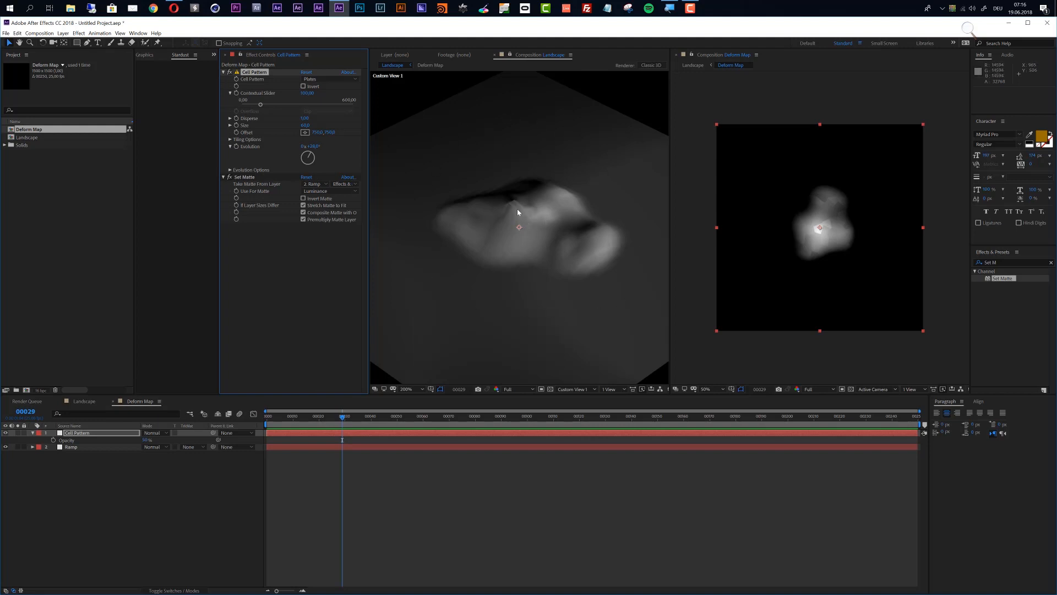
Duplicate the Cell Pattern layer and place the copy beneath the Ramp layer.
alt+click(86, 438)
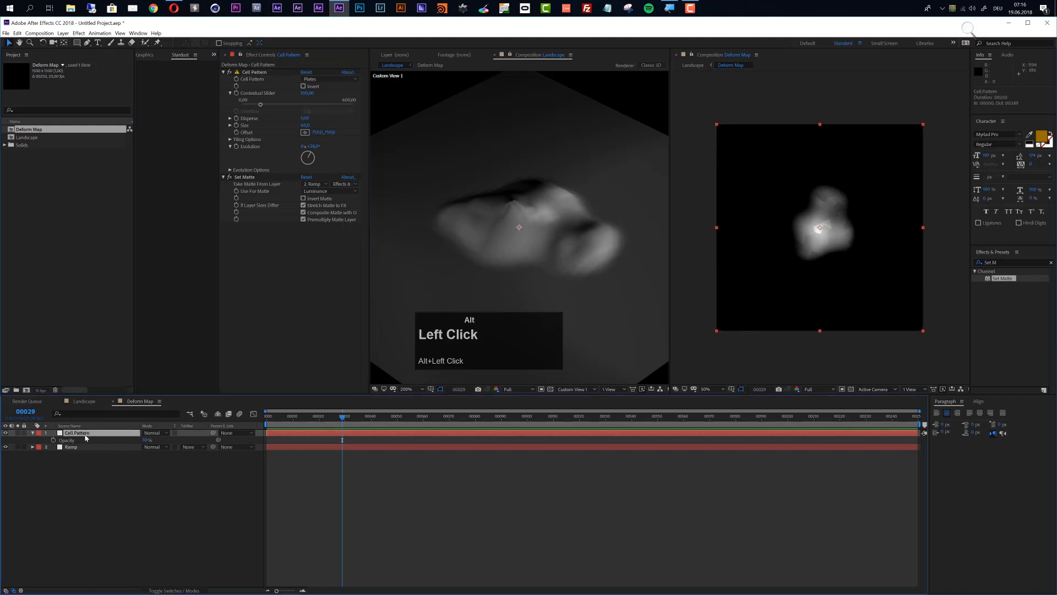
key(ctrl+d)
drag(82, 433, 77, 465)
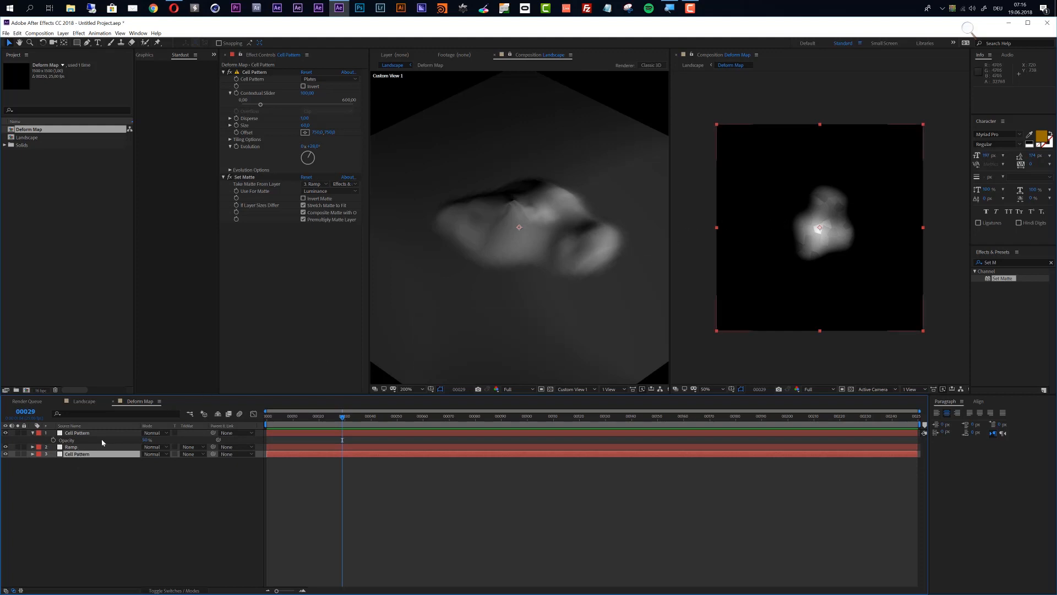
Set the Ramp layer's blending mode to Screen.
alt+click(83, 450)
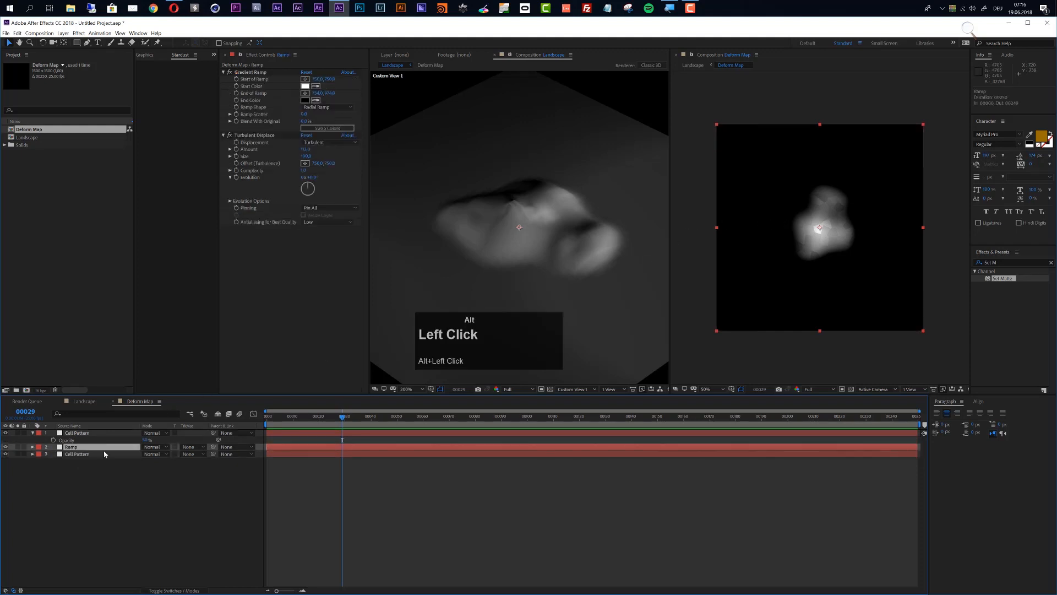
click(154, 447)
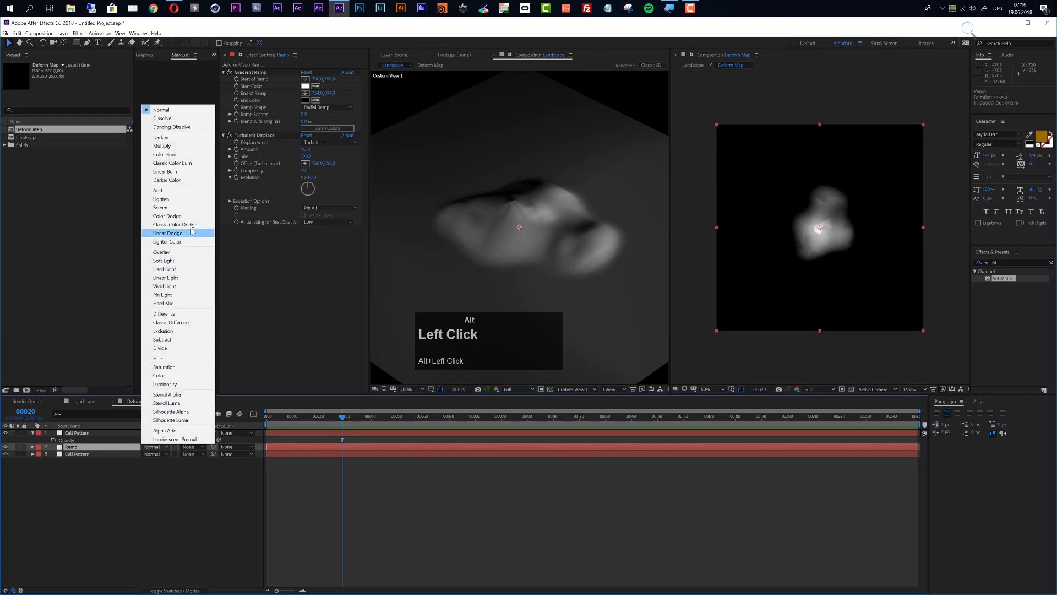
click(183, 209)
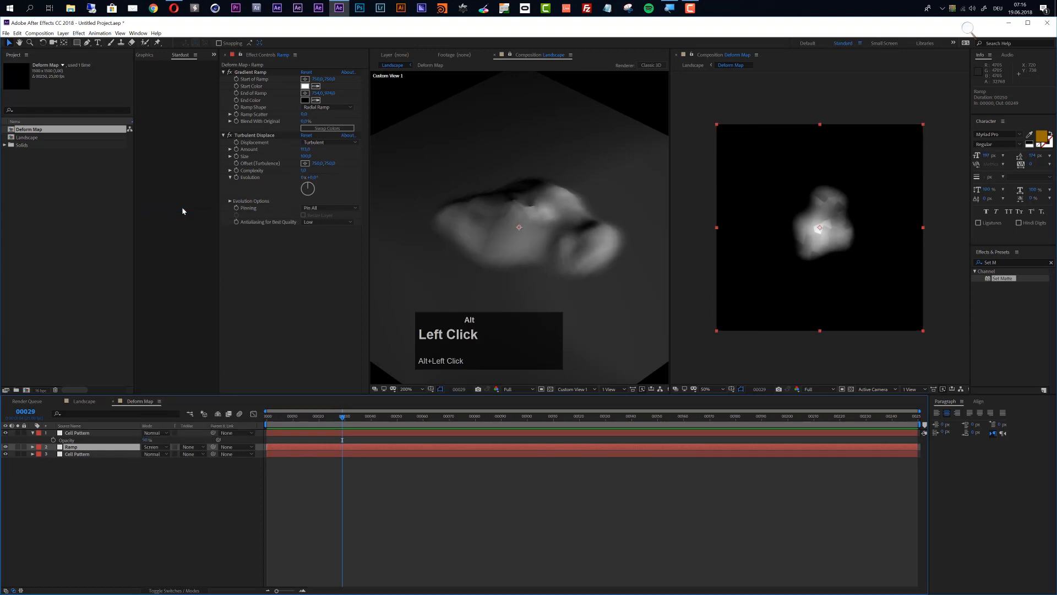
Remove the Set Matte effect from the Cell Pattern layer beneath the Ramp.
click(78, 454)
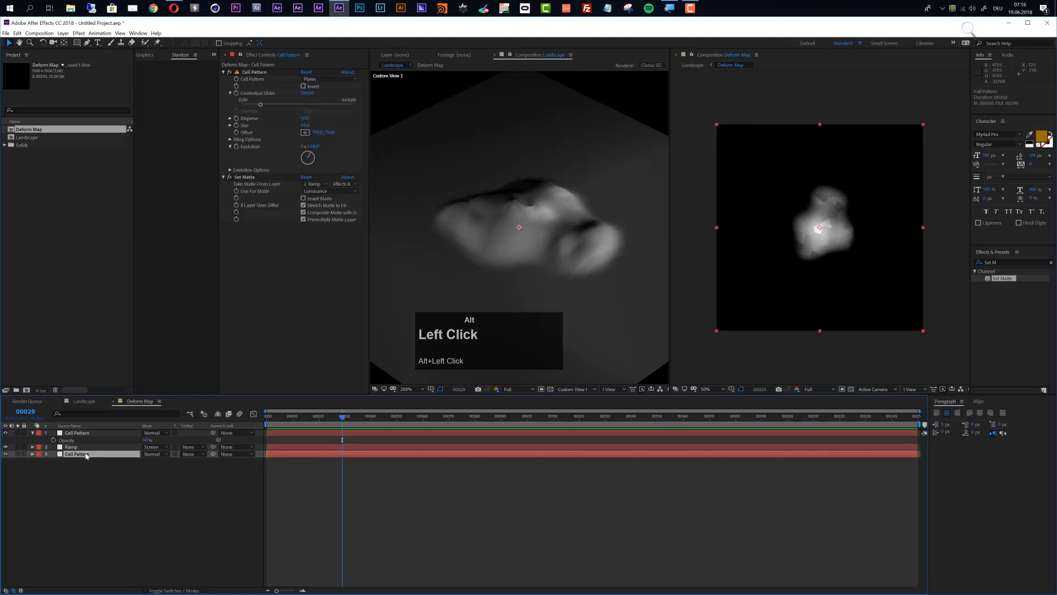
click(245, 177)
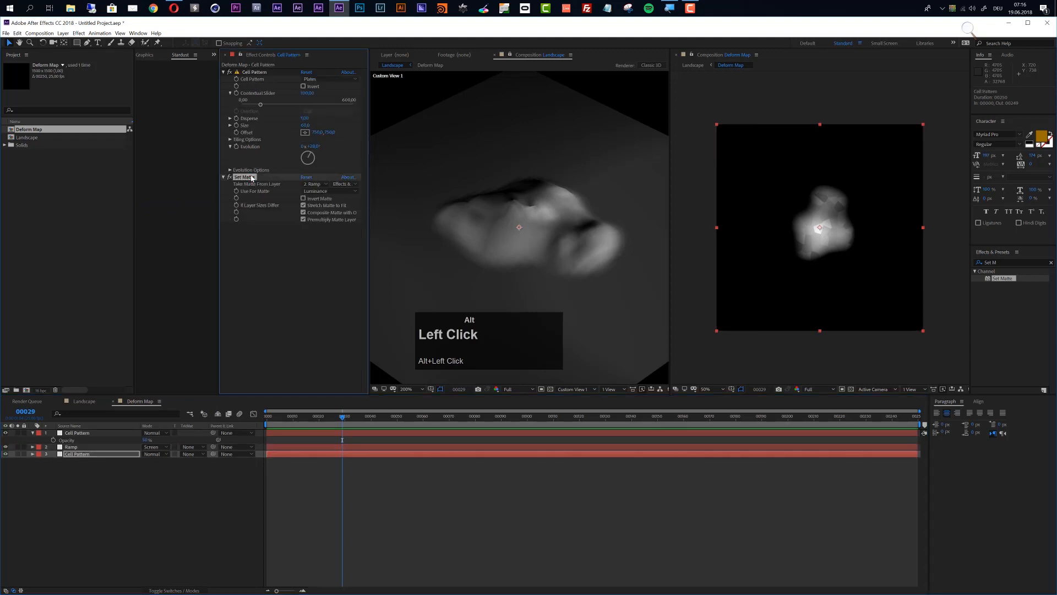
key(Delete)
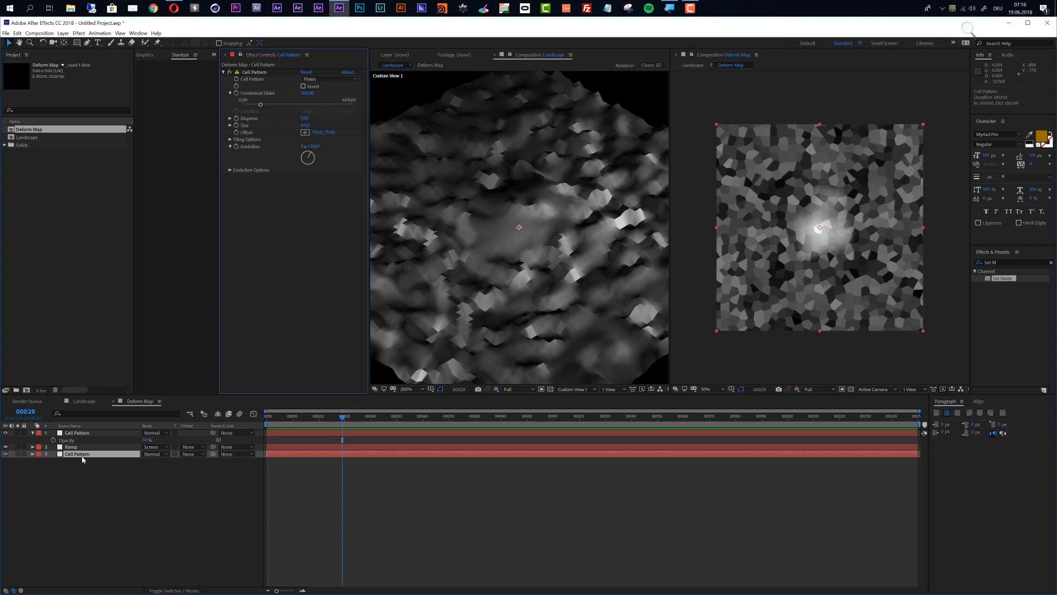
Set the opacity of the Cell Pattern layer beneath the Ramp to 15% and increase its cell Size.
key(alt+t)
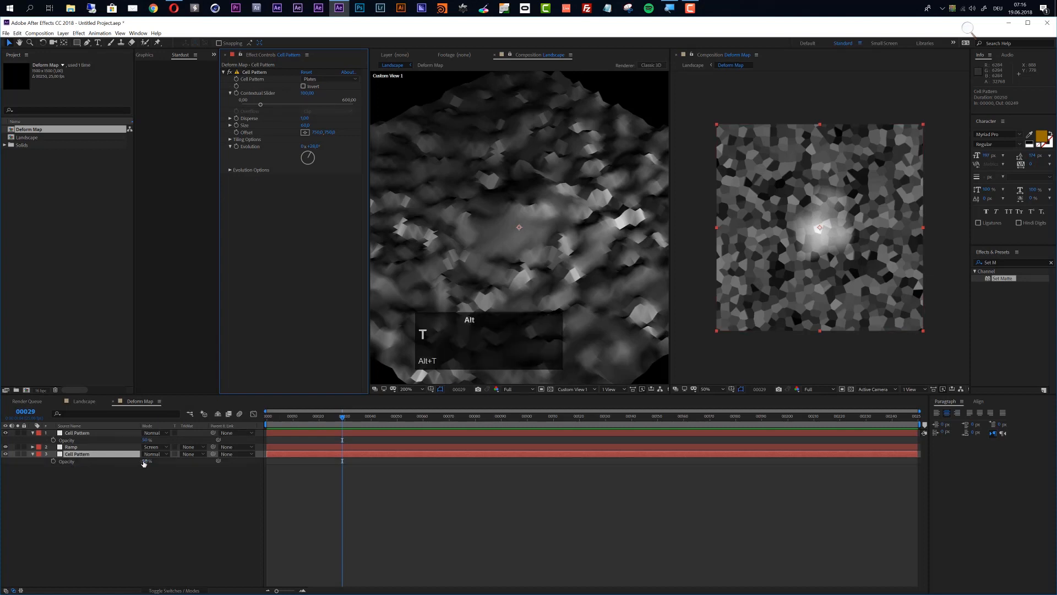
mouse_move(143, 464)
mouse_down()
mouse_move(127, 464)
mouse_move(143, 466)
mouse_up()
alt+click(146, 463)
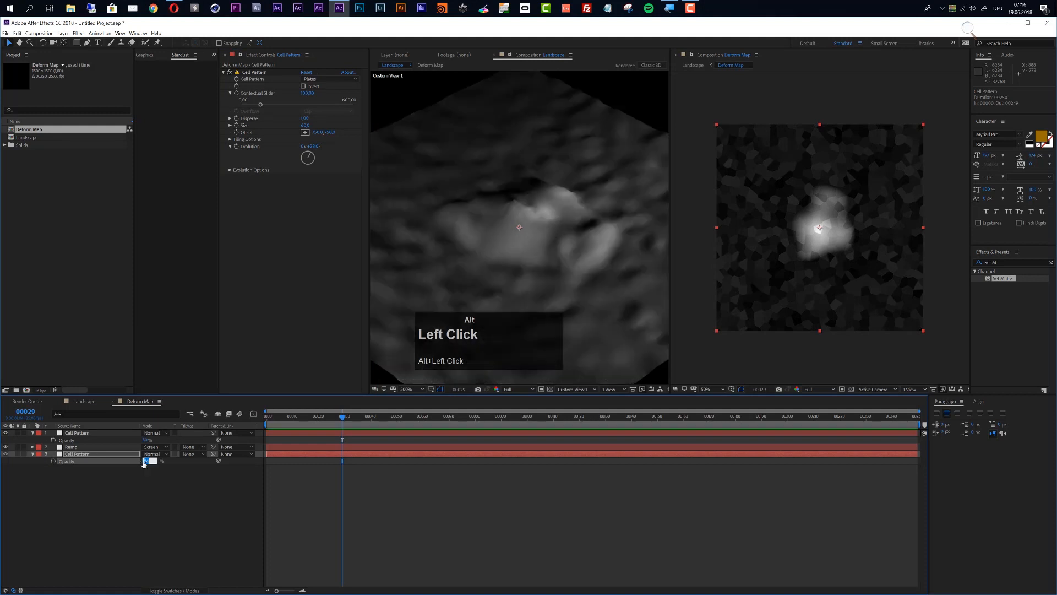
text(10)
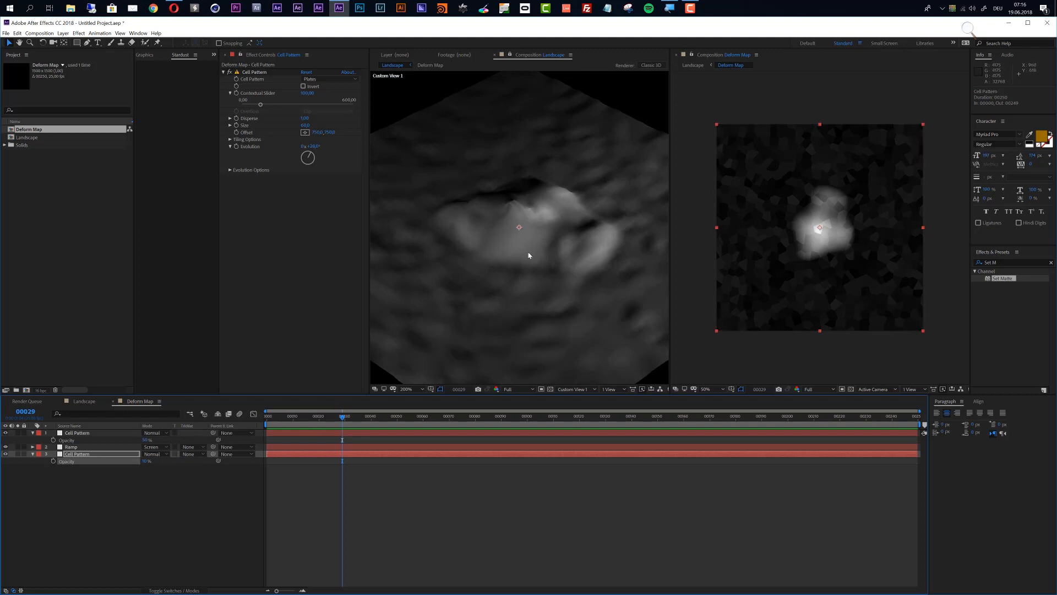
click(144, 462)
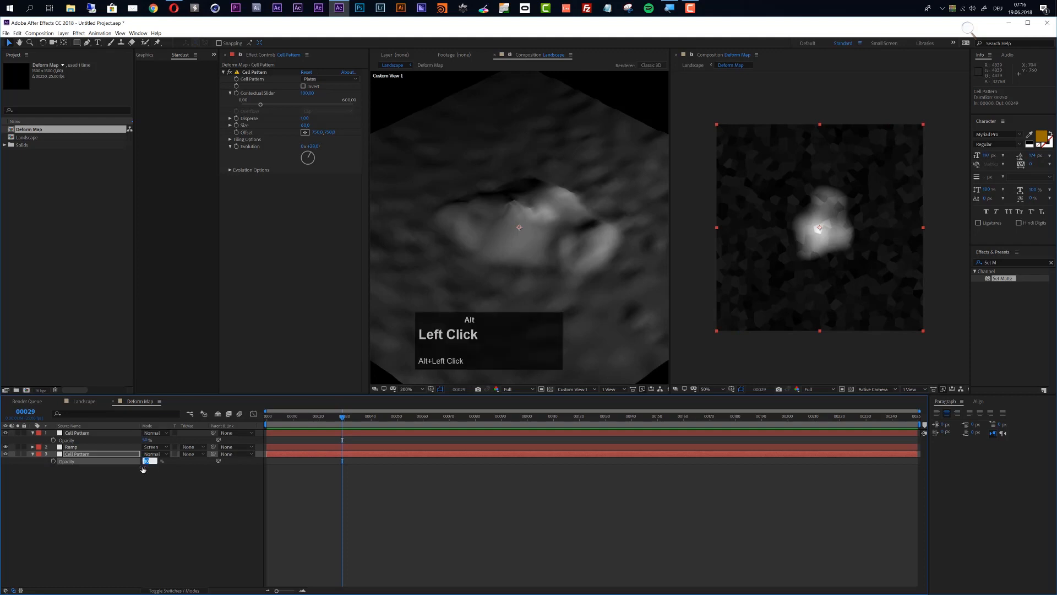
text(15)
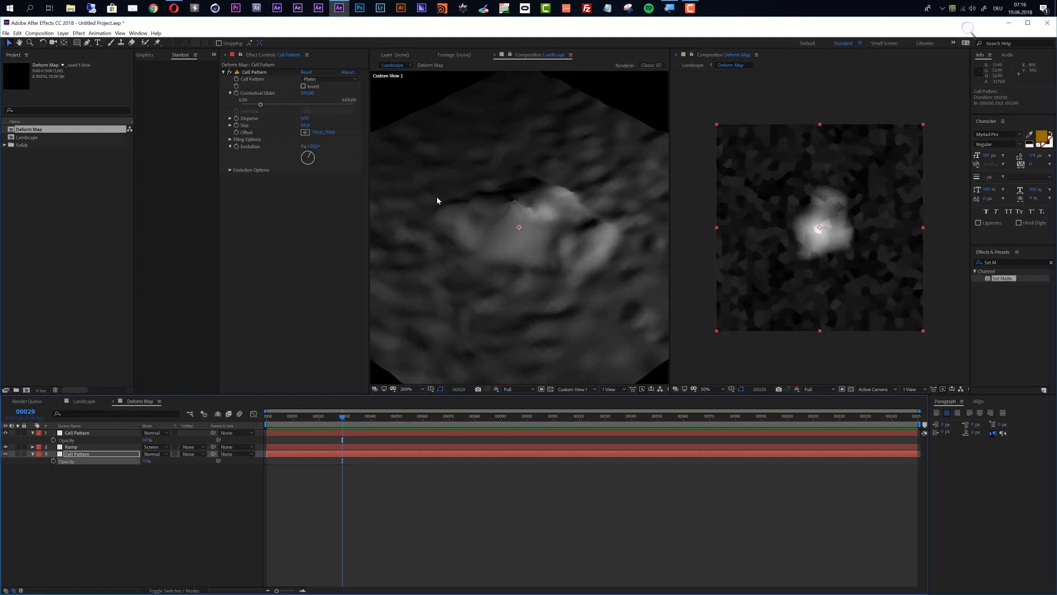
alt+click(77, 456)
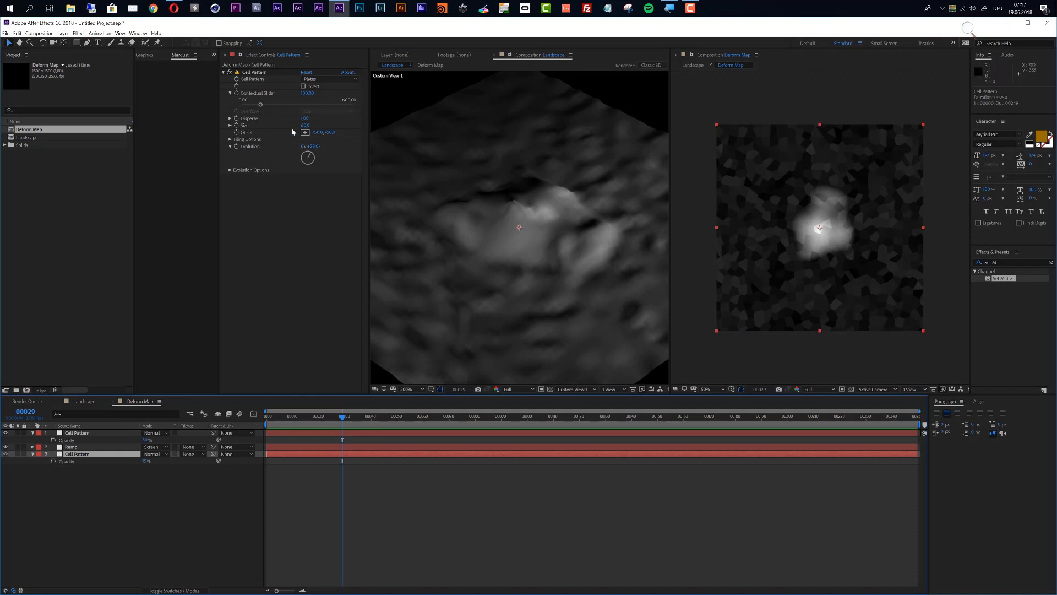
mouse_move(304, 127)
mouse_down()
mouse_move(347, 123)
mouse_move(319, 126)
mouse_up()
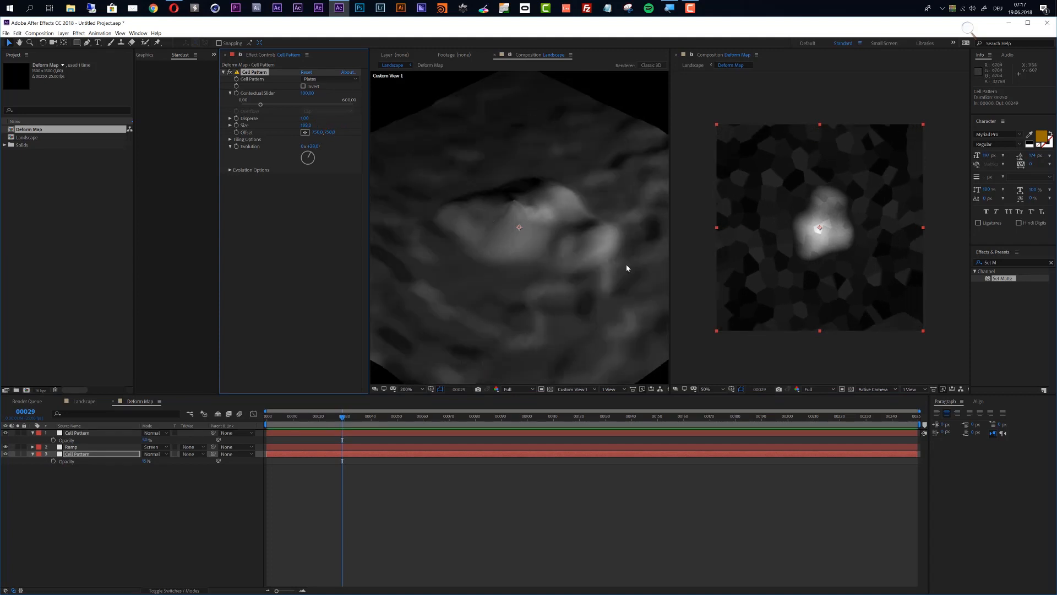
Return to the Landscape composition and close the second viewer.
click(77, 405)
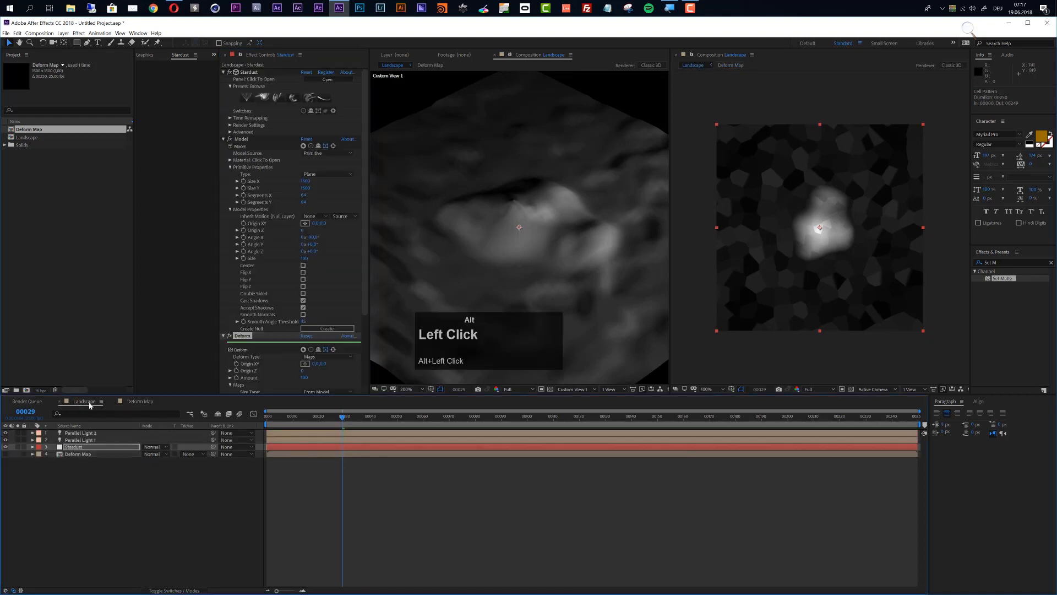
alt+click(821, 84)
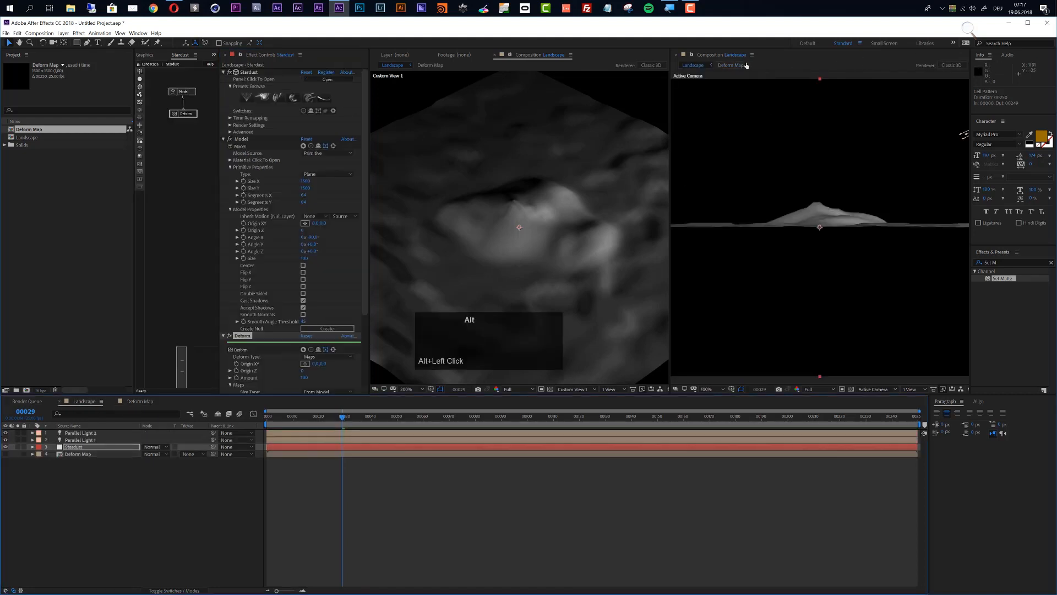
alt+click(677, 54)
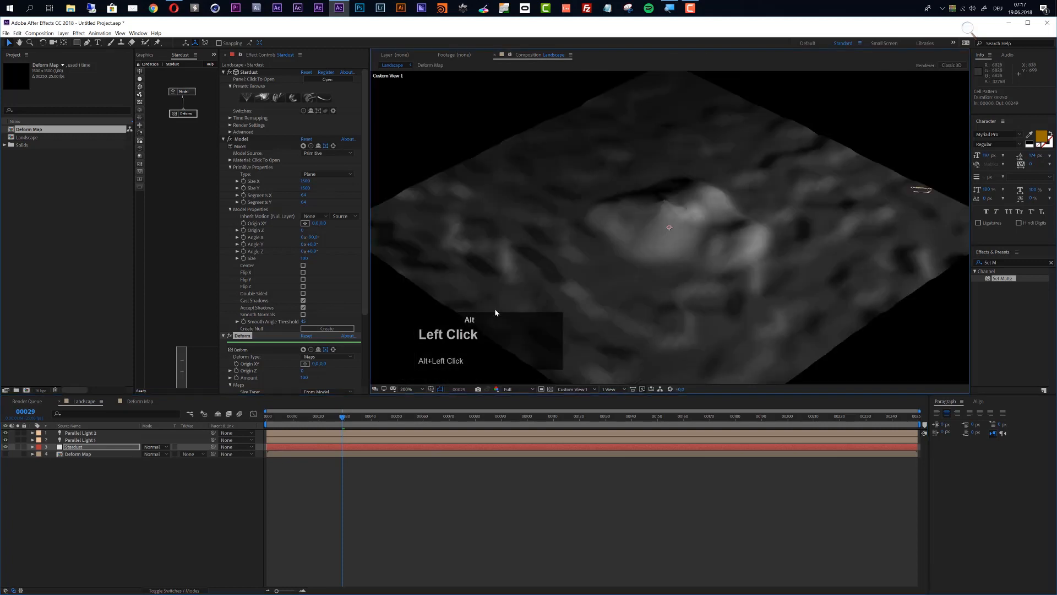
Set the Smooth Angle Threshold of the Stardust Model to 0.
alt+click(73, 449)
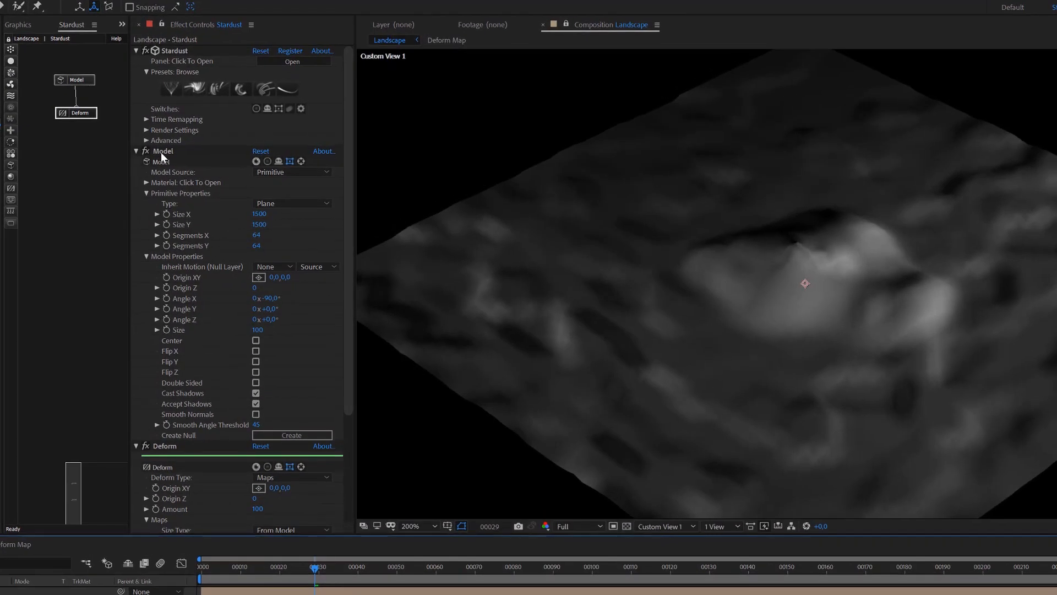
alt+click(239, 140)
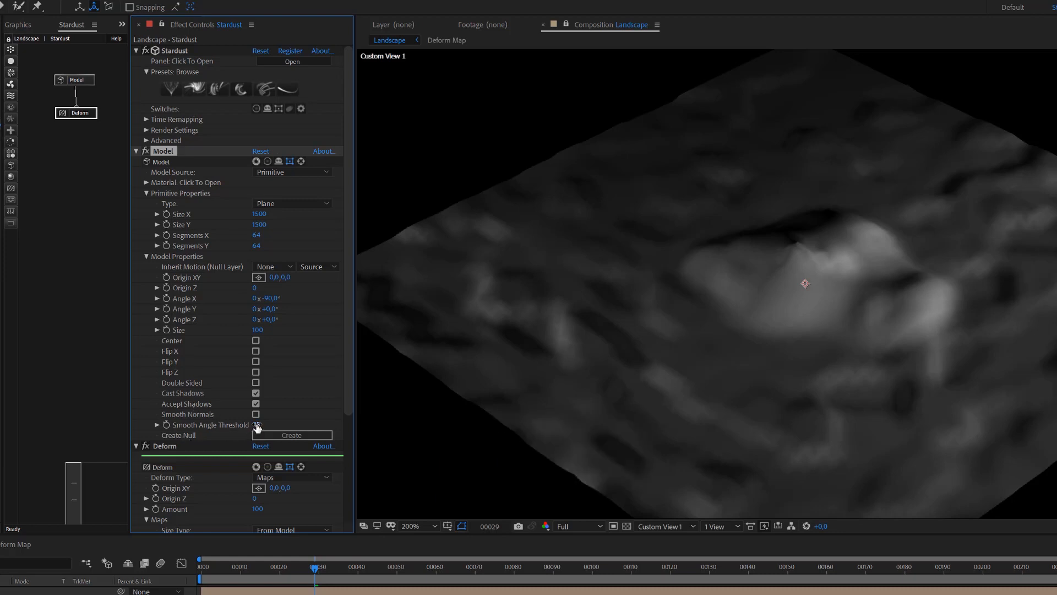
drag(256, 427, 221, 425)
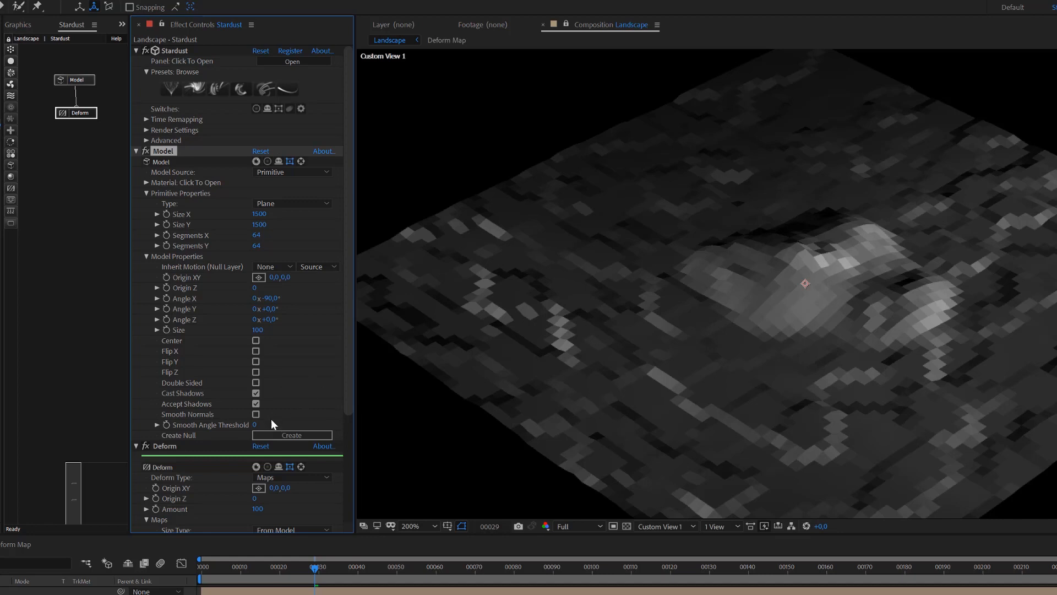
Increase the Position value in the Stardust Deform effect to 260.
scroll(161, 463, down, 4)
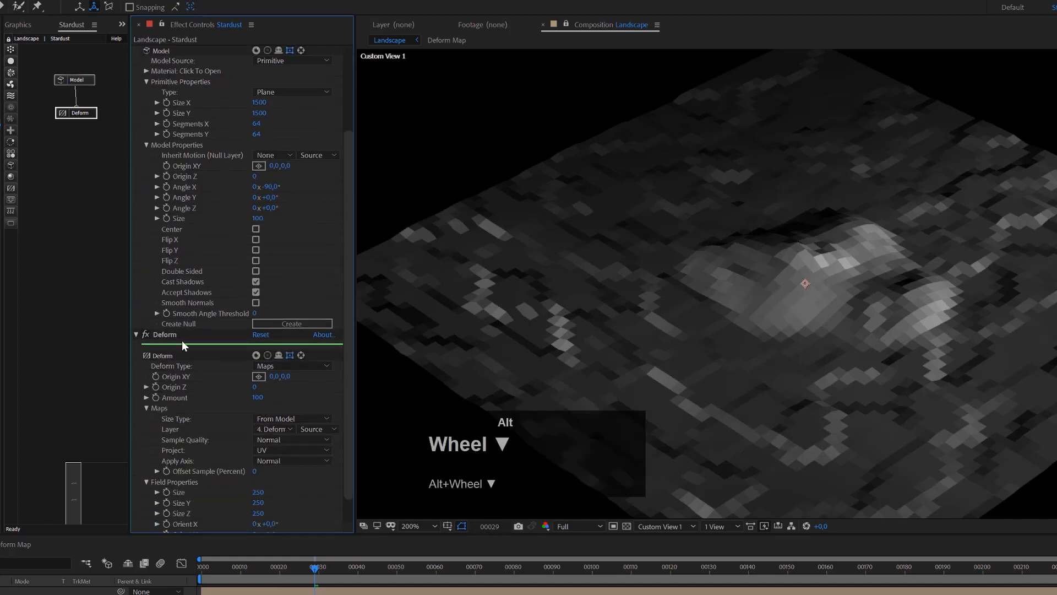
scroll(218, 433, down, 1)
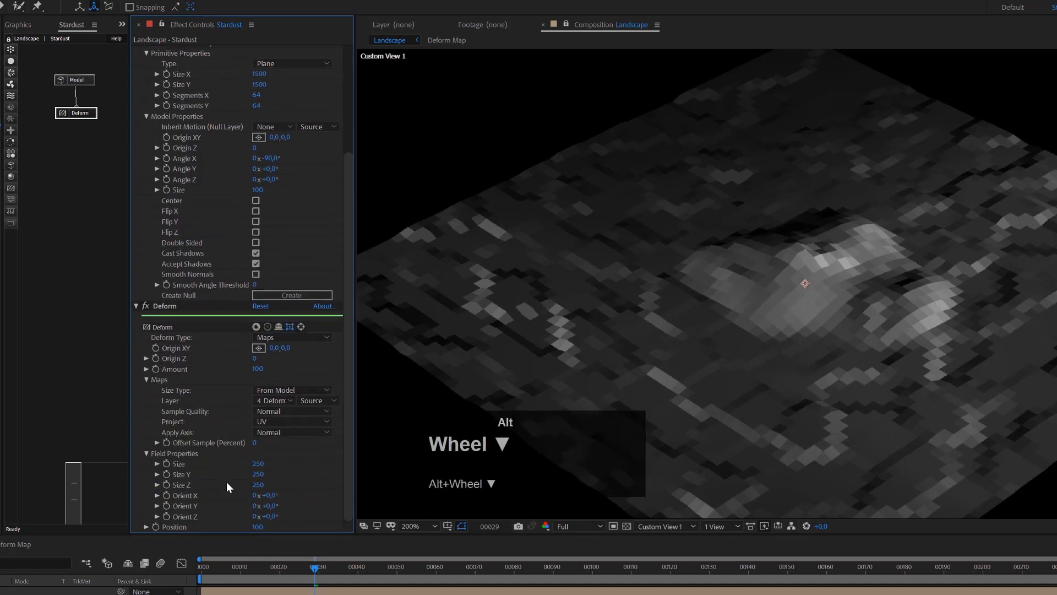
alt+click(269, 528)
drag(269, 529, 338, 510)
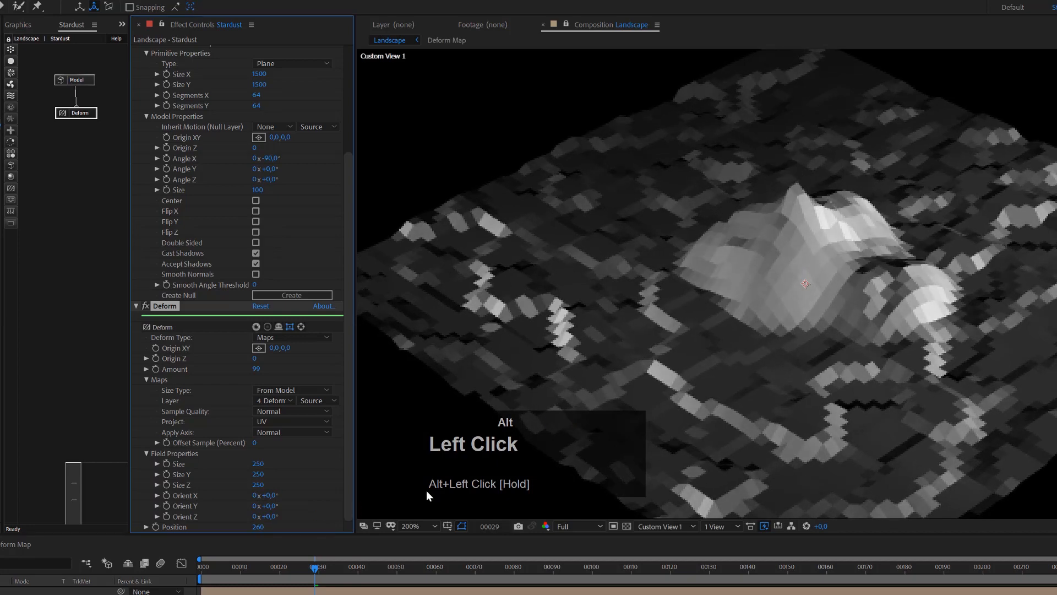
In the Deform Map composition, set the opacity of the Cell Pattern layer beneath the Ramp to 20%, and return to the Landscape composition.
key(c)
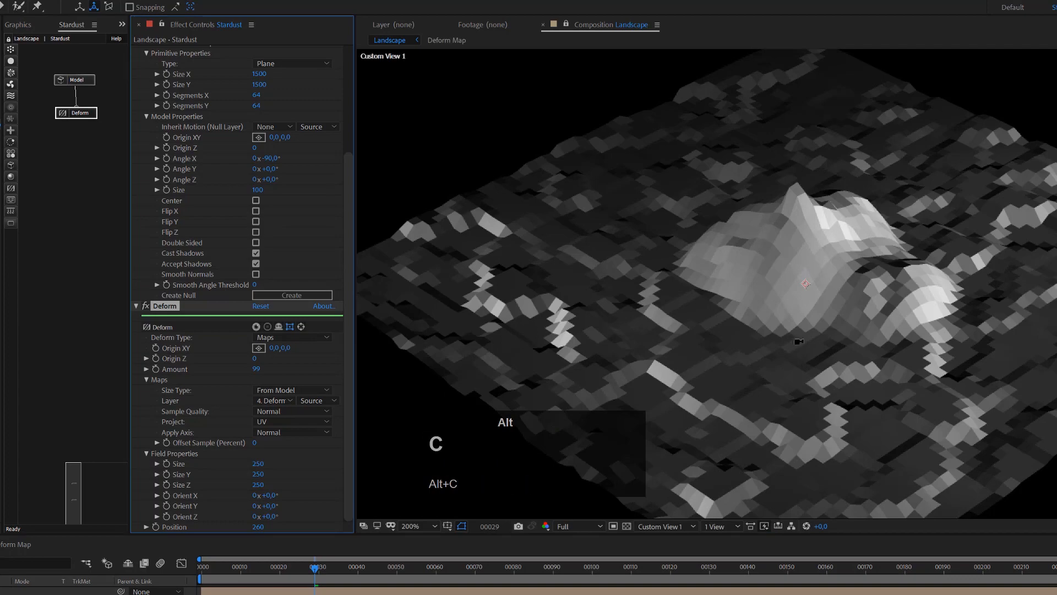
drag(803, 330, 822, 294)
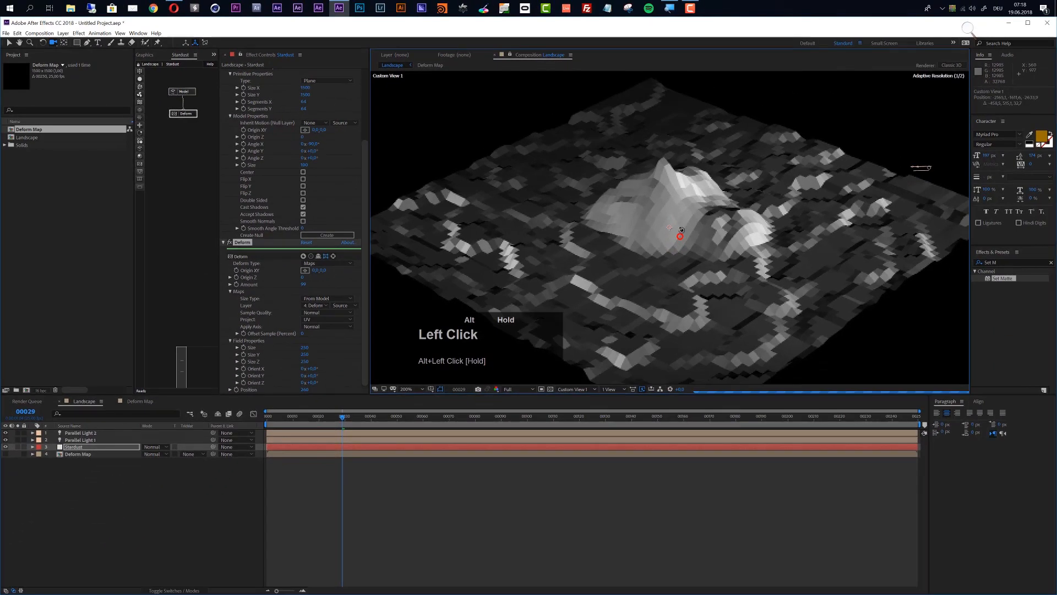
mouse_move(681, 230)
mouse_down()
mouse_move(701, 202)
mouse_move(782, 189)
mouse_move(760, 214)
mouse_move(685, 232)
mouse_up()
click(140, 401)
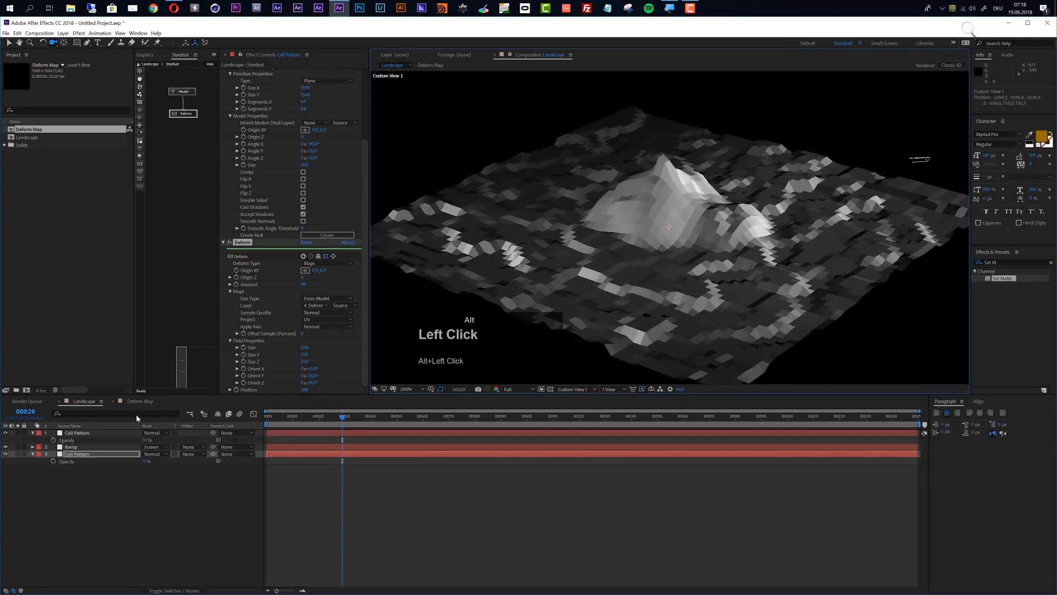
click(77, 454)
click(145, 462)
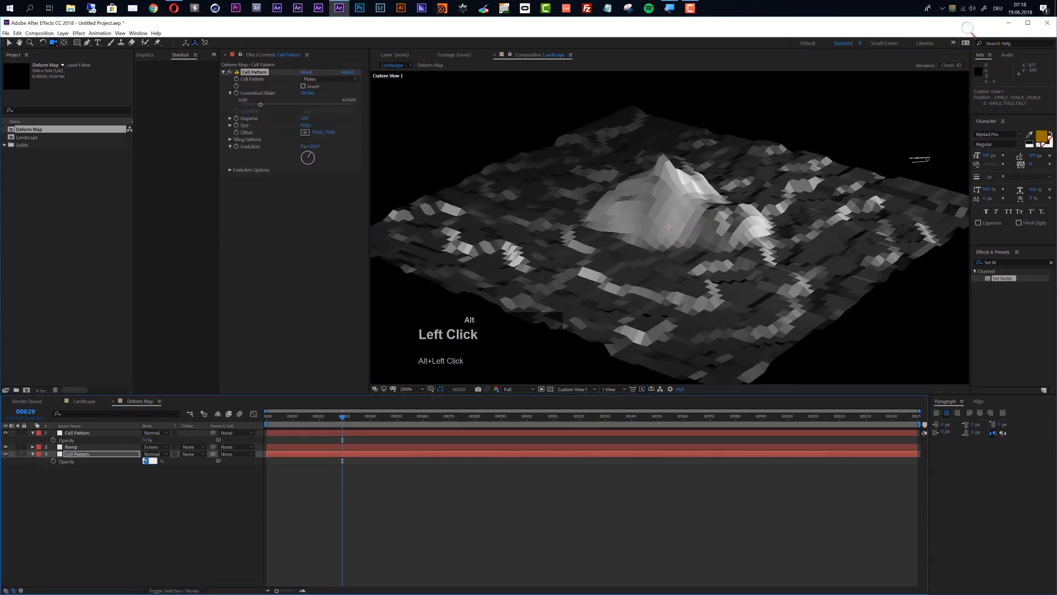
key(alt+2)
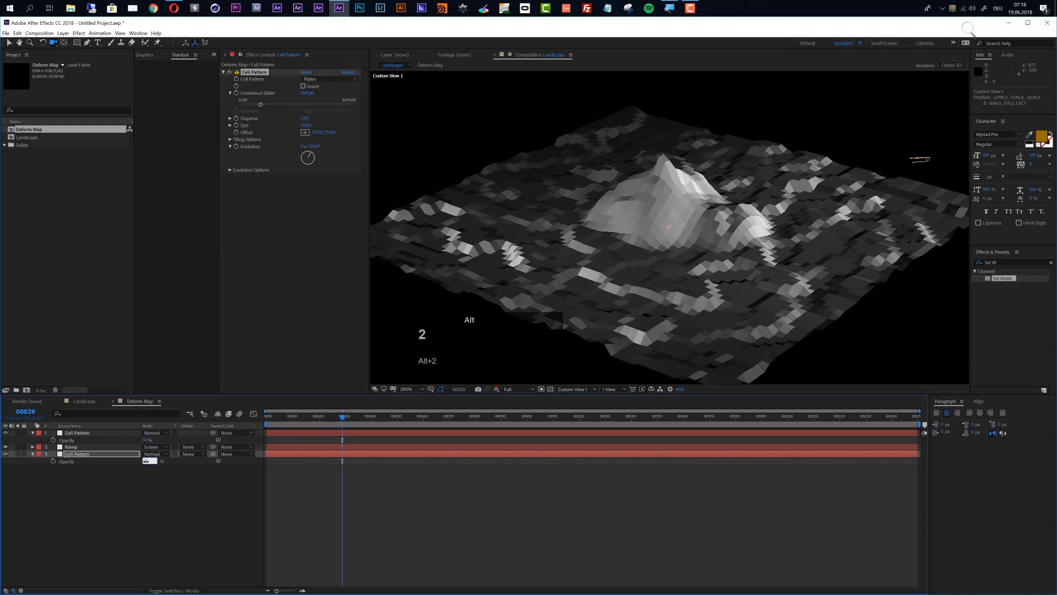
key(alt+0)
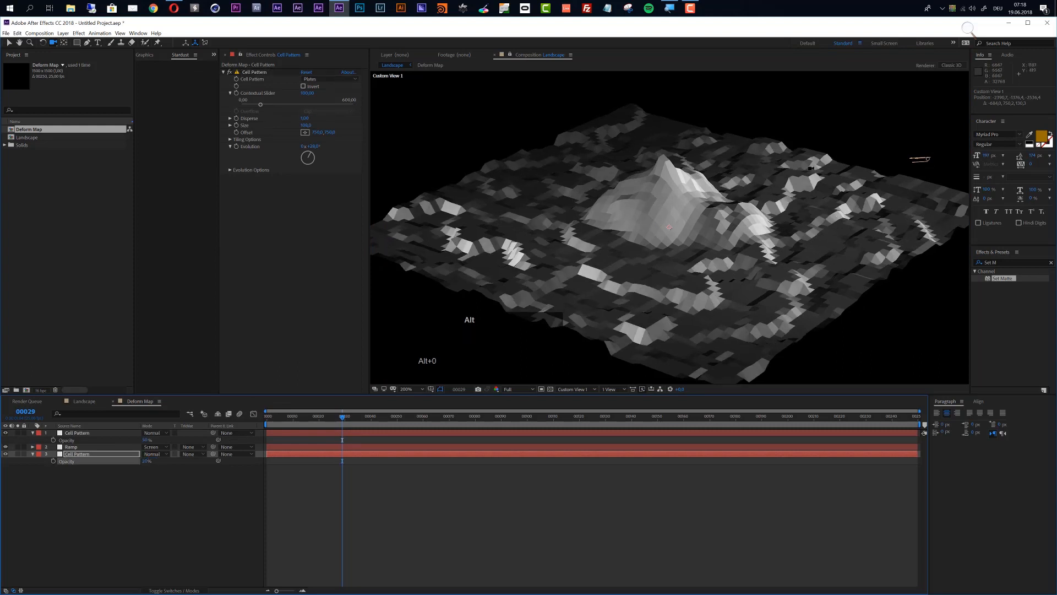
click(84, 402)
drag(705, 241, 617, 231)
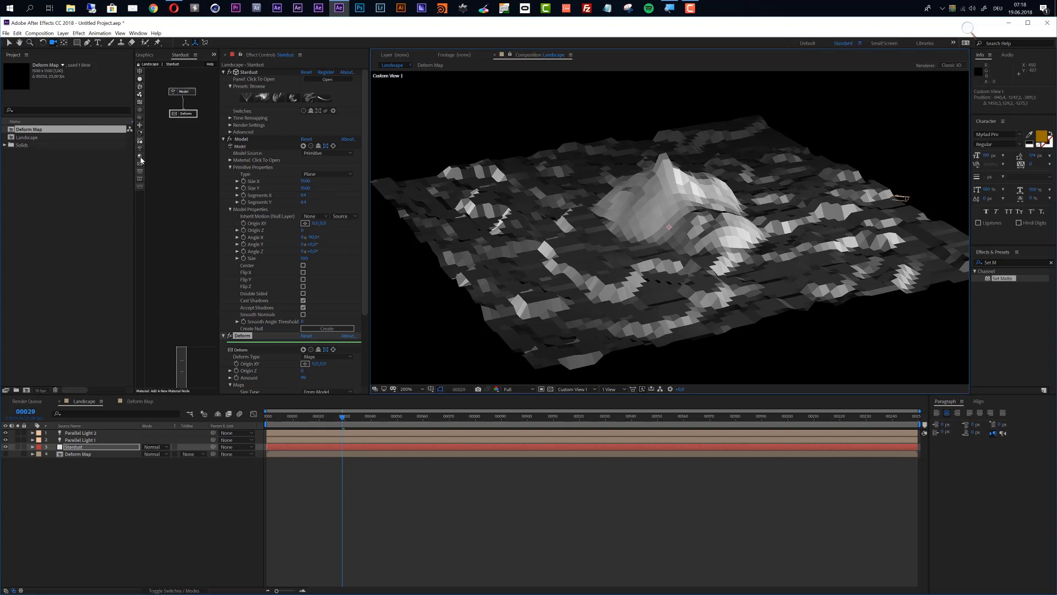
Add a Material node to the Stardust graph, connect it to the Model node, and expand its Diffuse settings.
drag(140, 157, 211, 125)
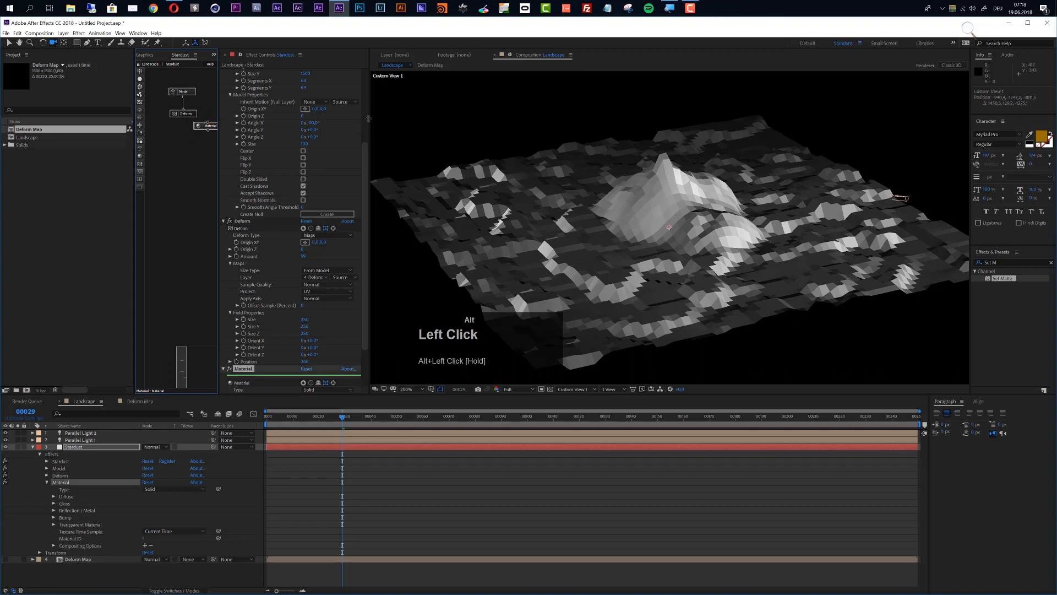
drag(368, 118, 402, 115)
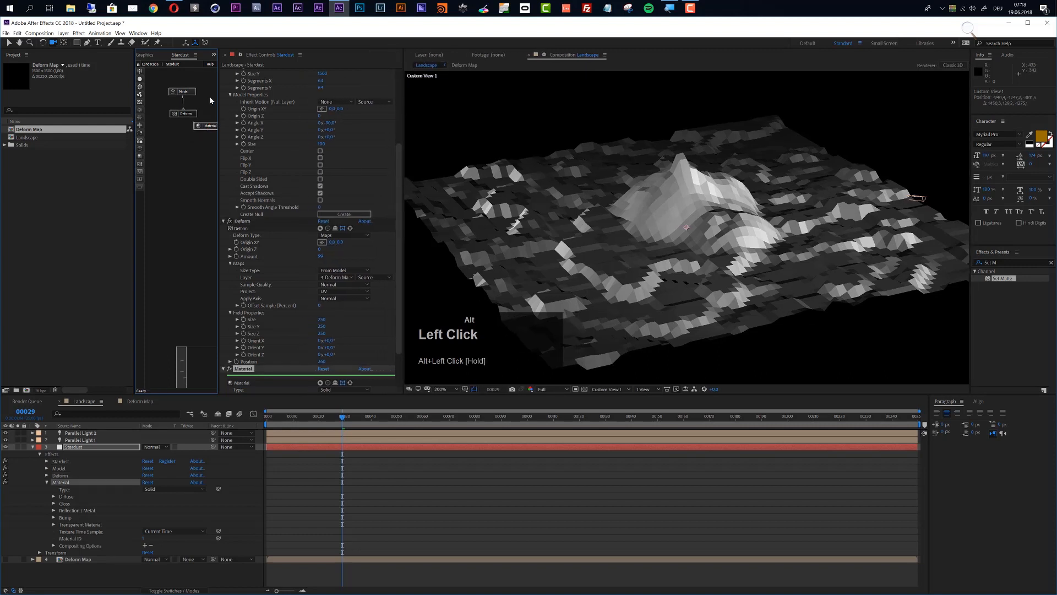
drag(220, 99, 279, 102)
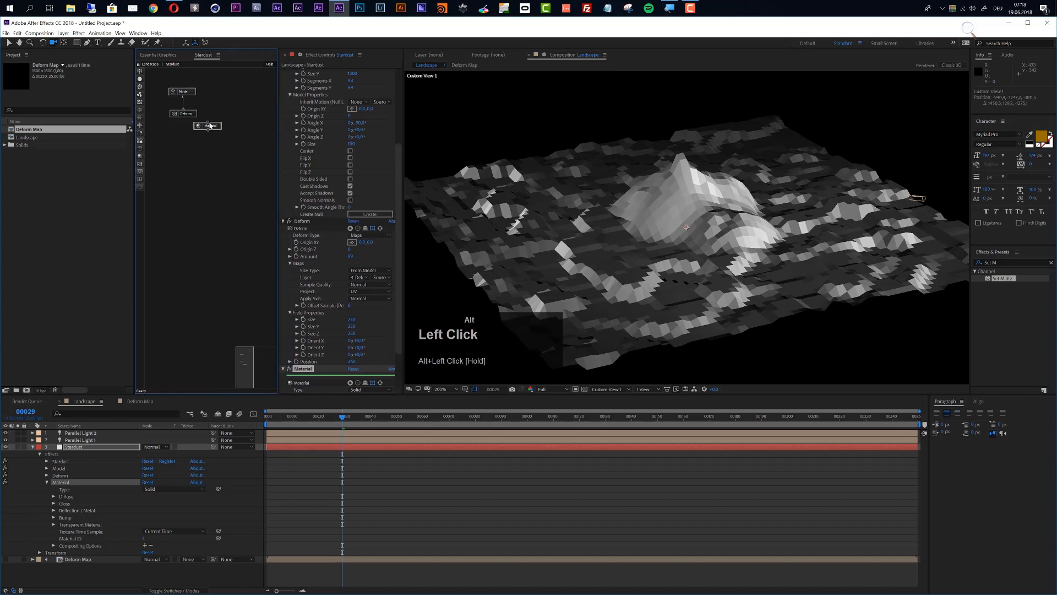
mouse_move(208, 121)
mouse_down()
mouse_move(183, 95)
mouse_move(222, 116)
mouse_up()
scroll(320, 291, down, 3)
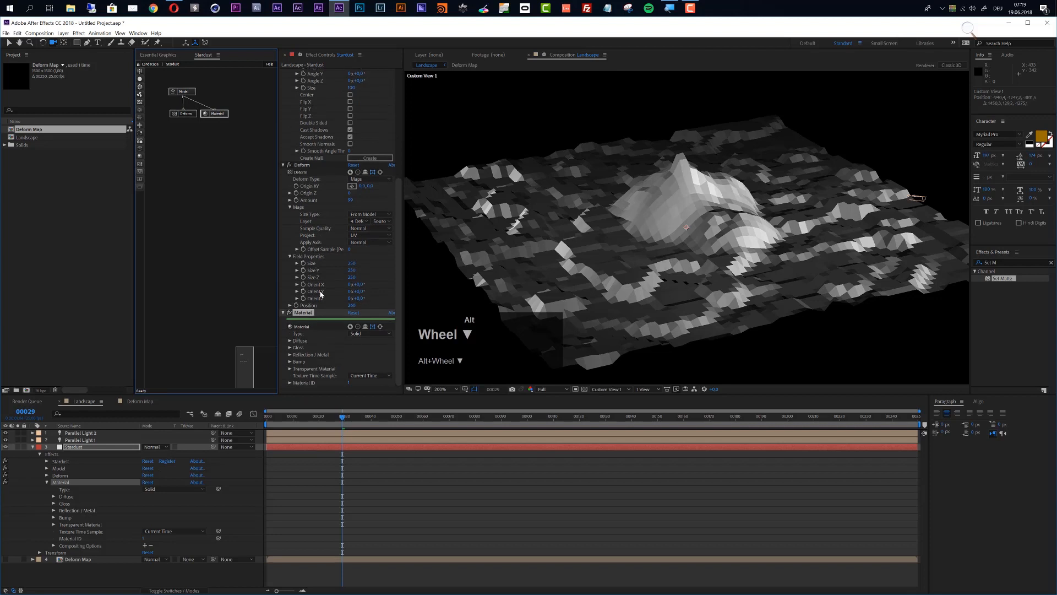
alt+click(290, 341)
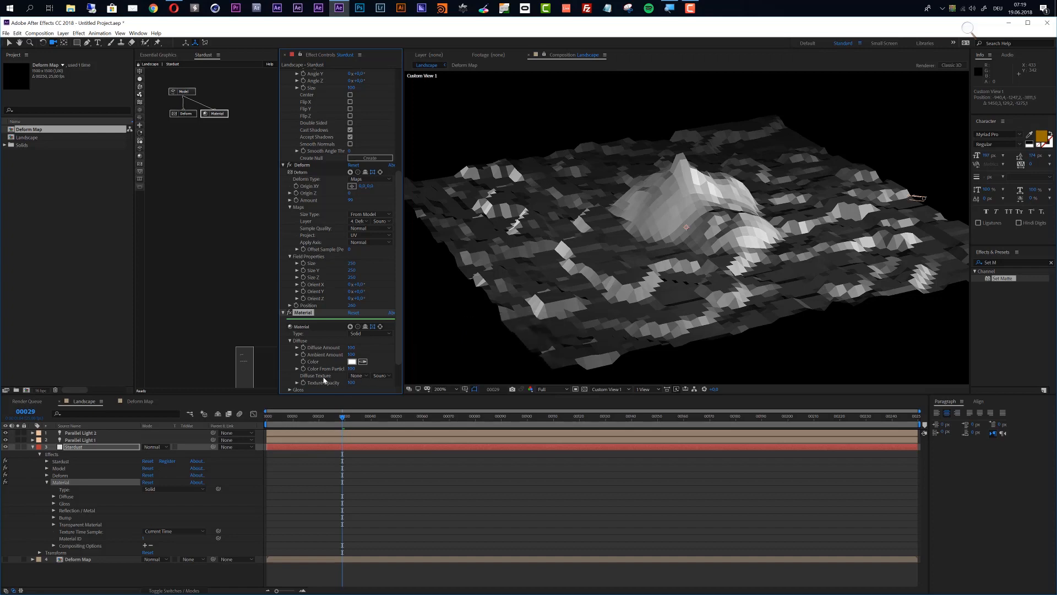
Duplicate the Deform Map composition in the project and rename the copy Color Map.
alt+click(31, 131)
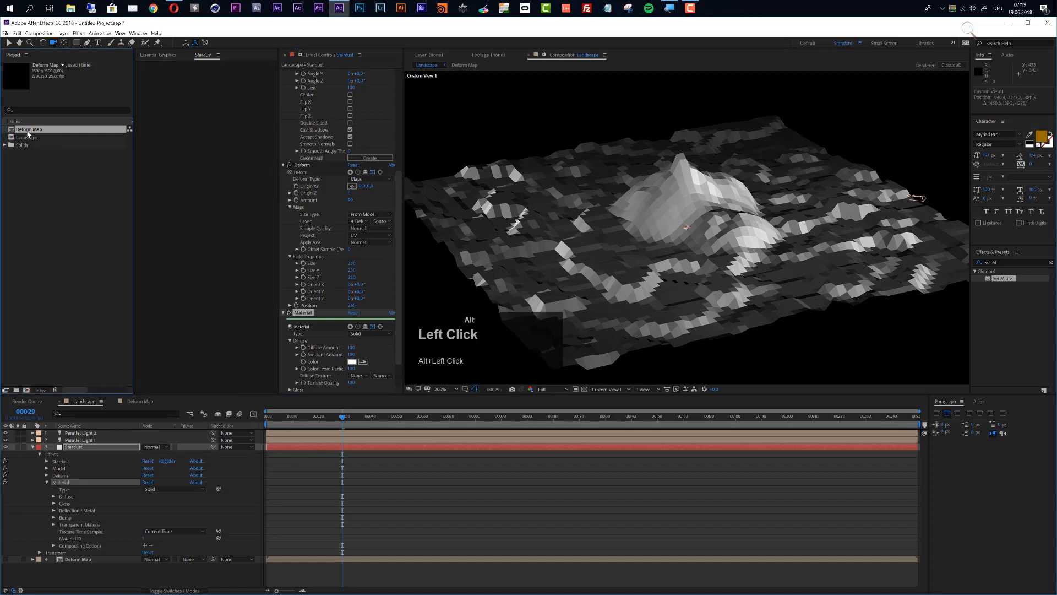
key(ctrl+alt)
key(ctrl+alt+d)
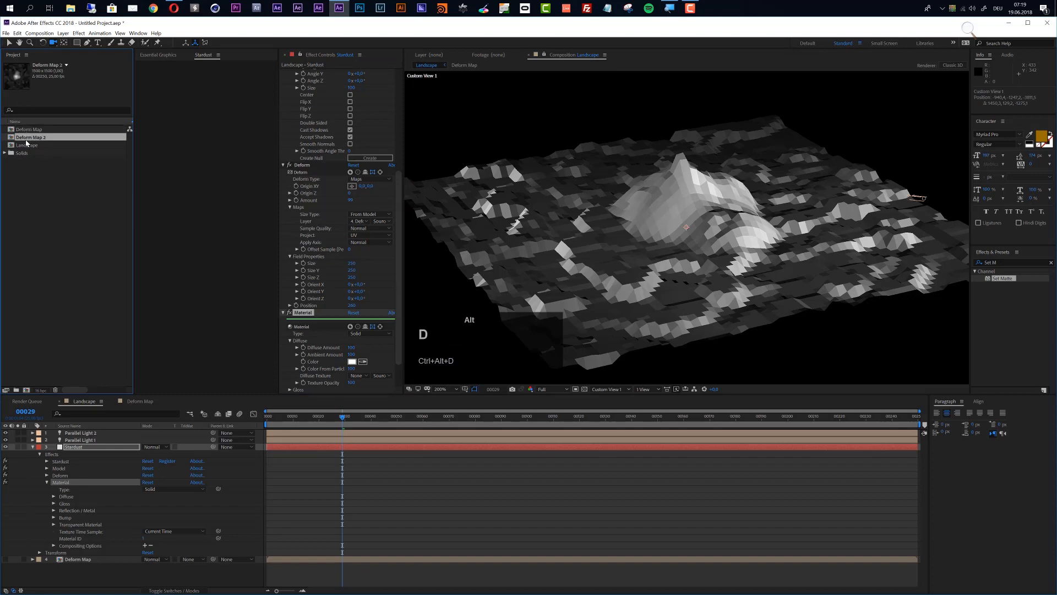
key(Return)
text(Color Ma)
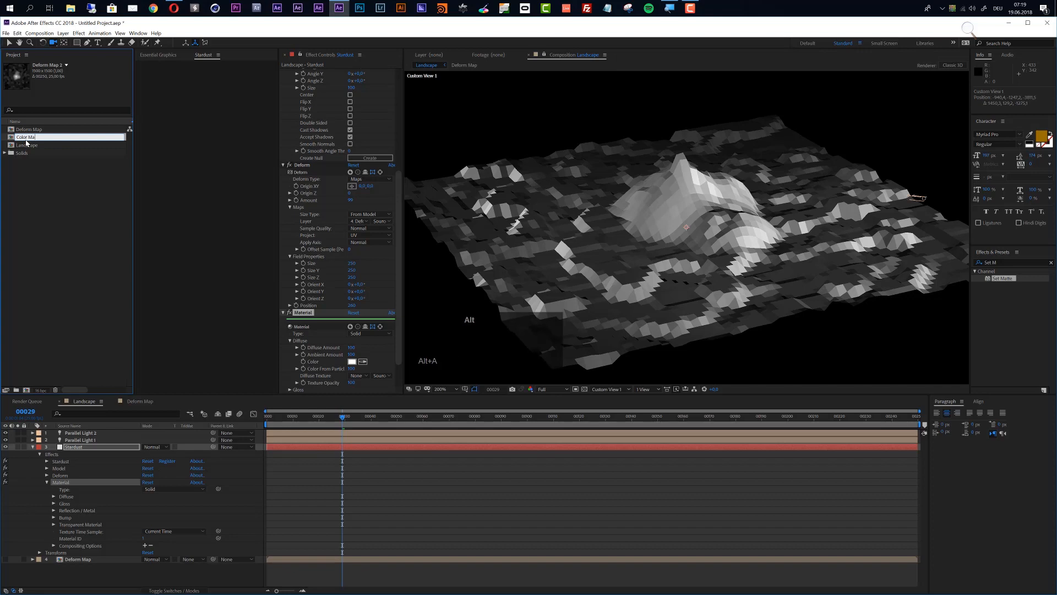
text(p)
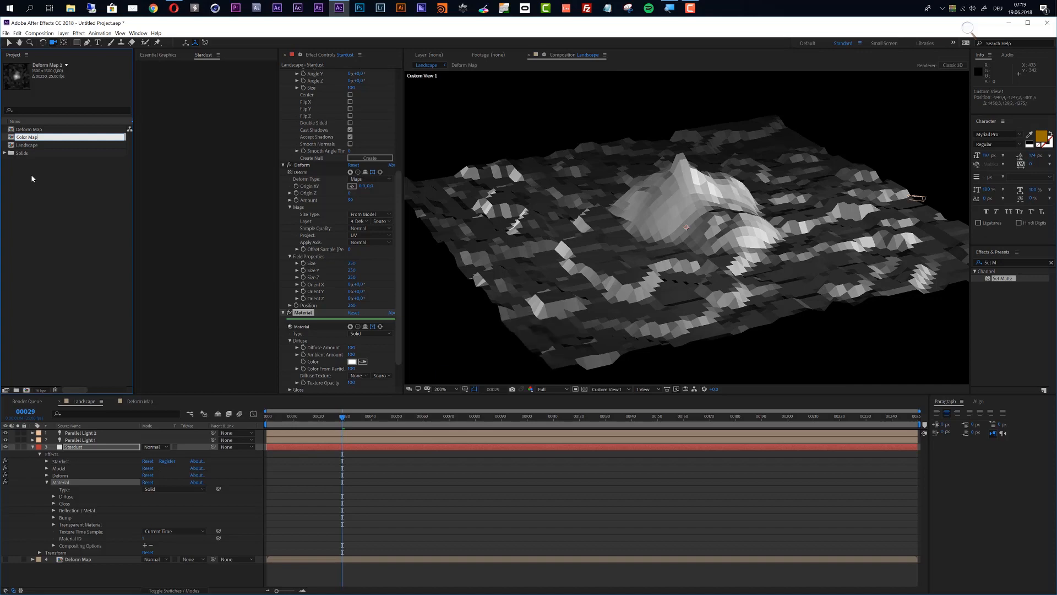
click(31, 179)
Open the Color Map composition and delete its Ramp layer and the Cell Pattern layer beneath it.
double_click(28, 130)
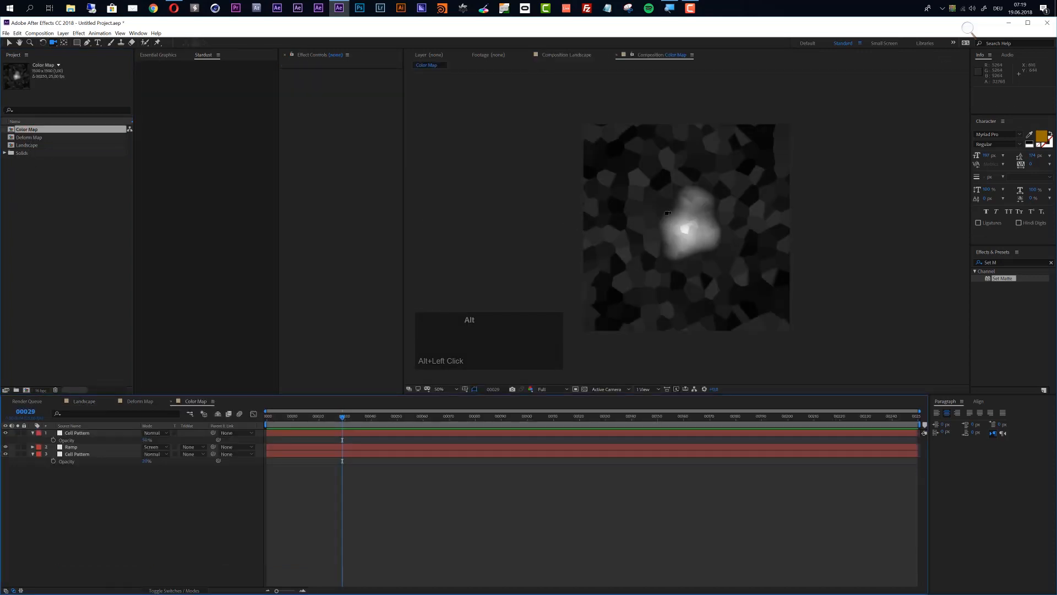
alt+click(9, 43)
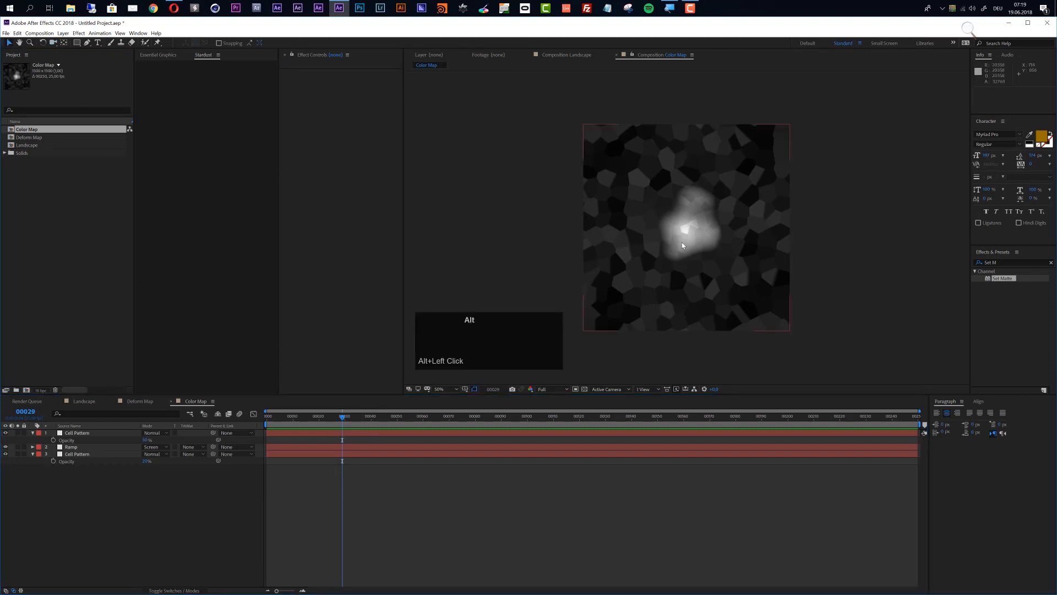
alt+click(83, 449)
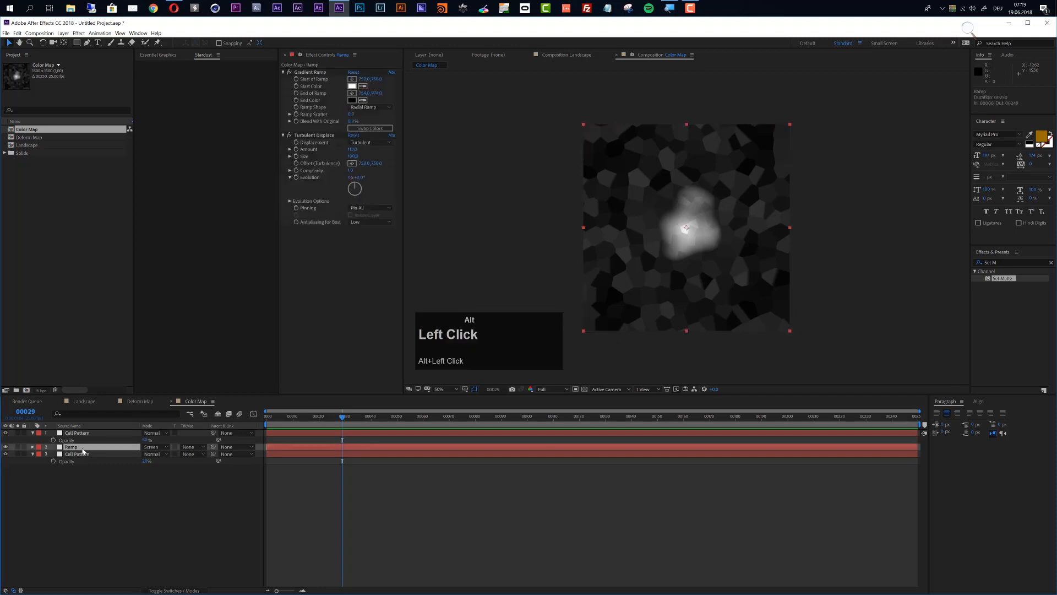
key(alt+Delete)
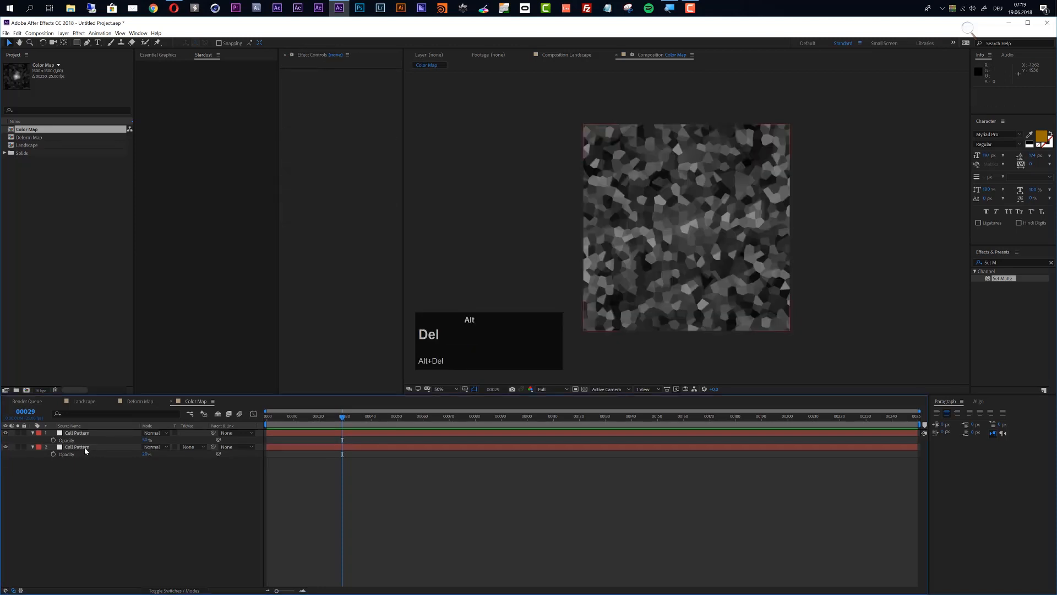
alt+click(85, 447)
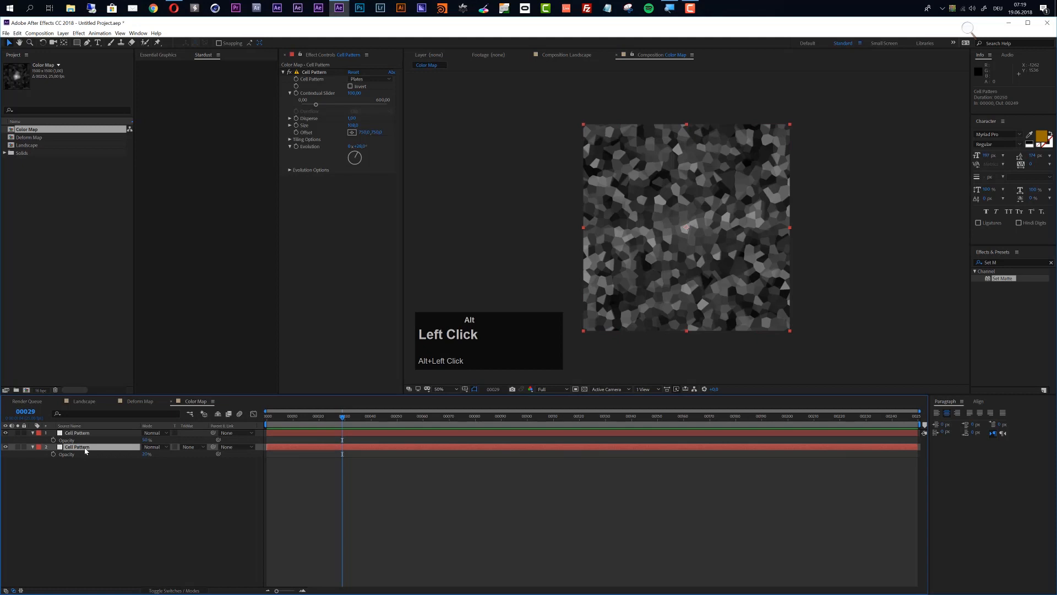
key(alt+Delete)
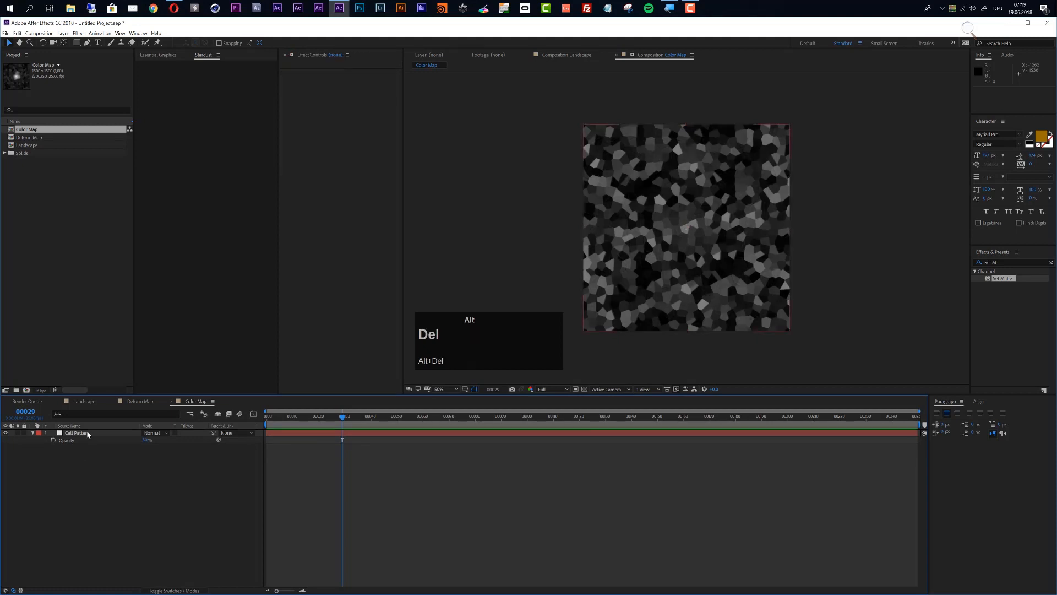
Raise the opacity of the remaining Cell Pattern layer and replace its Set Matte effect with a Tint effect.
alt+click(86, 435)
drag(147, 443, 207, 446)
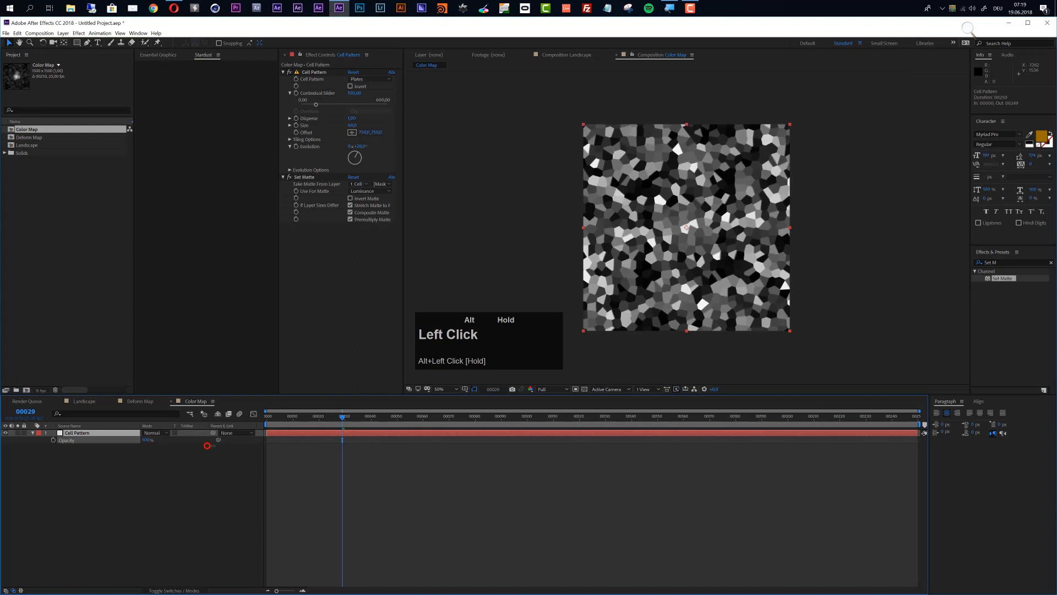
click(1001, 262)
text(tint)
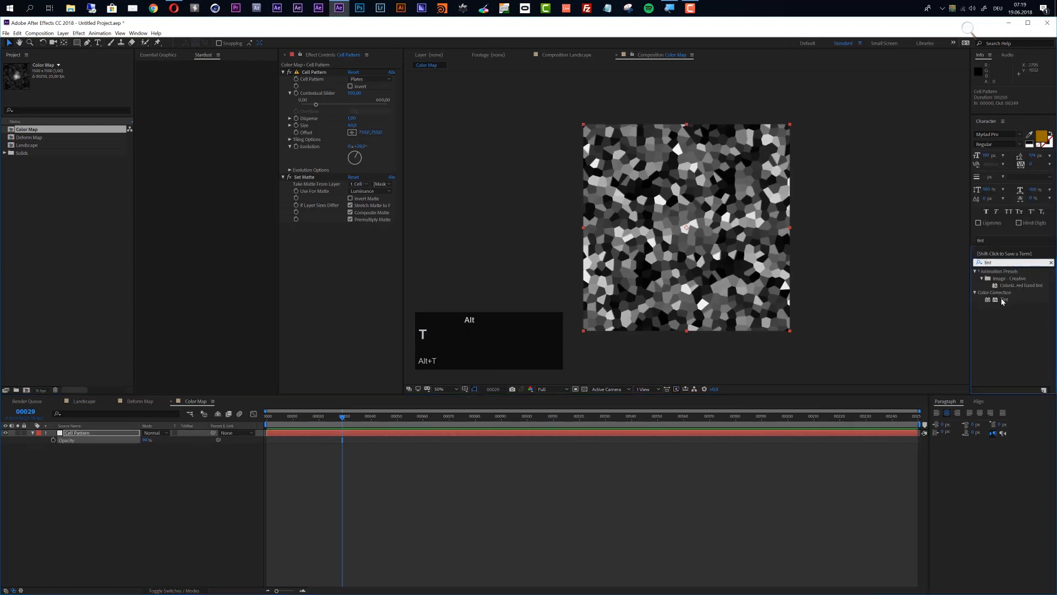
drag(1002, 300, 341, 227)
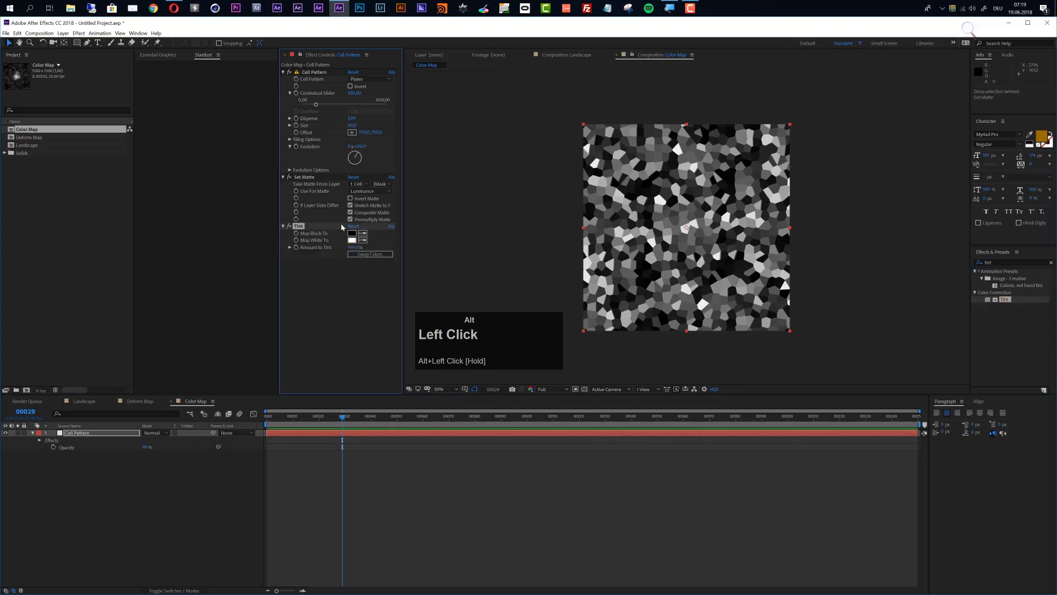
alt+click(315, 178)
key(alt+Delete)
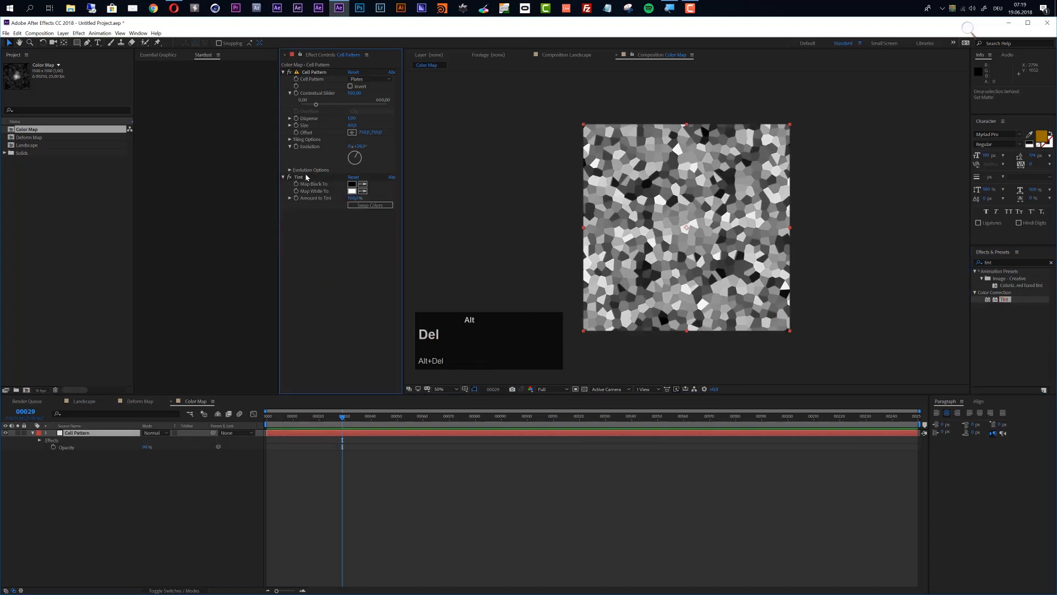
alt+click(461, 201)
Set the Tint effect's Map Black To color to a dark navy blue.
alt+click(300, 179)
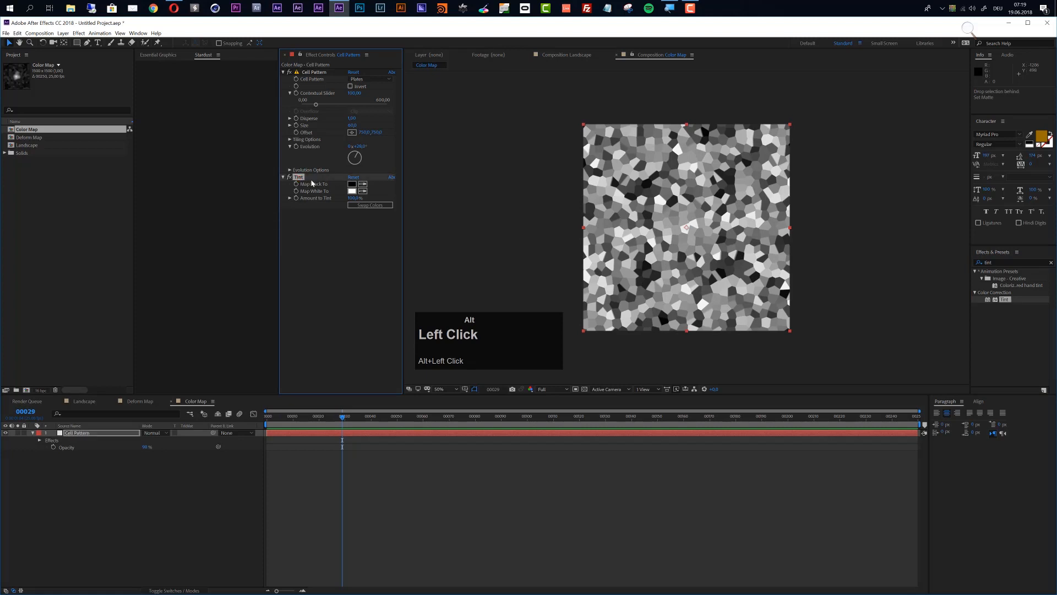
click(352, 184)
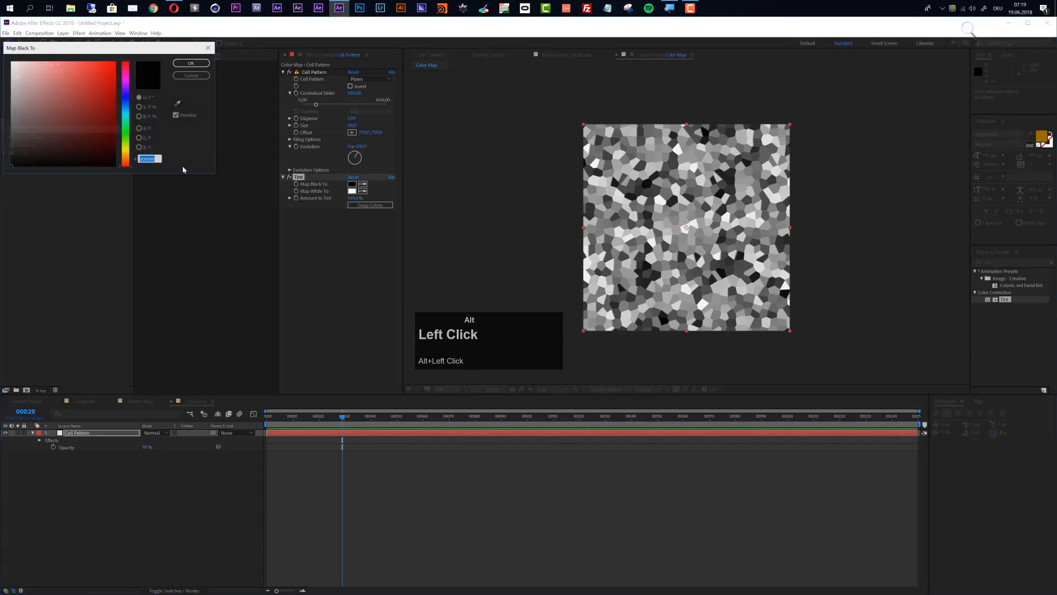
click(126, 101)
drag(104, 138, 115, 137)
alt+click(197, 64)
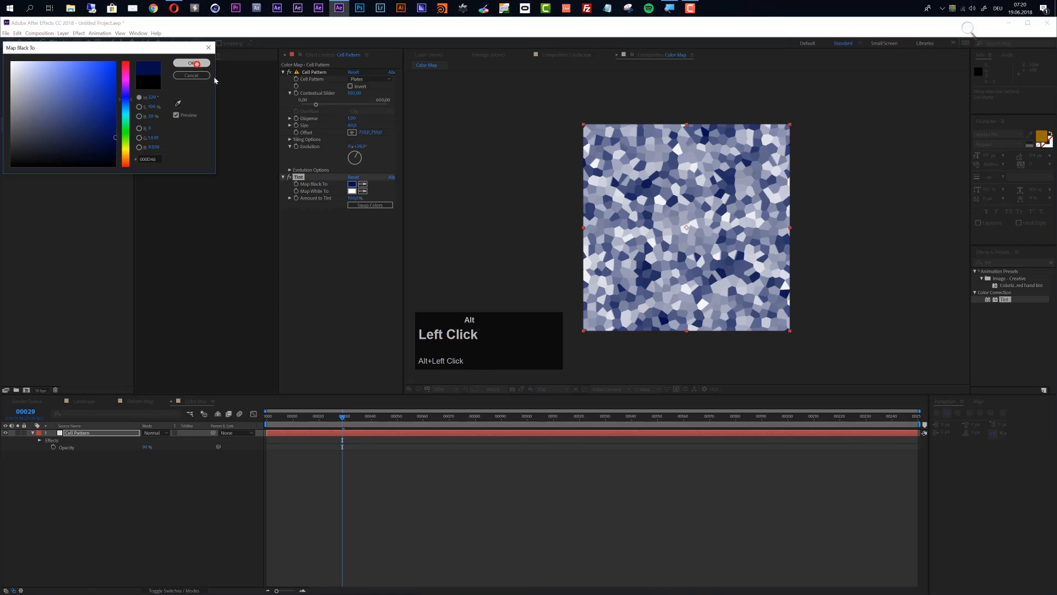
Set the Tint effect's Map White To color to a bright yellow-orange.
click(351, 191)
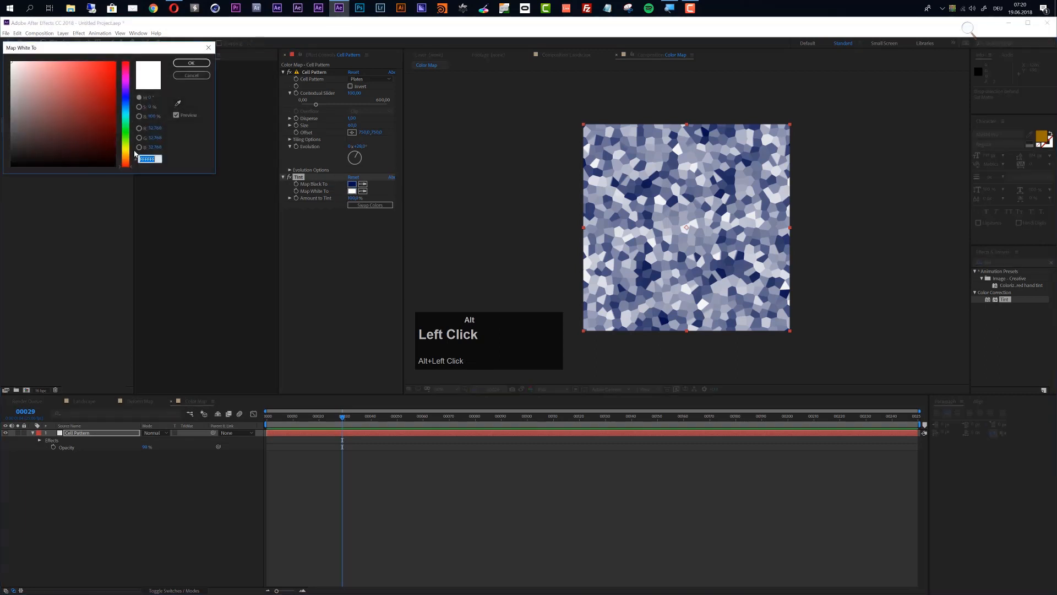
drag(124, 155, 125, 156)
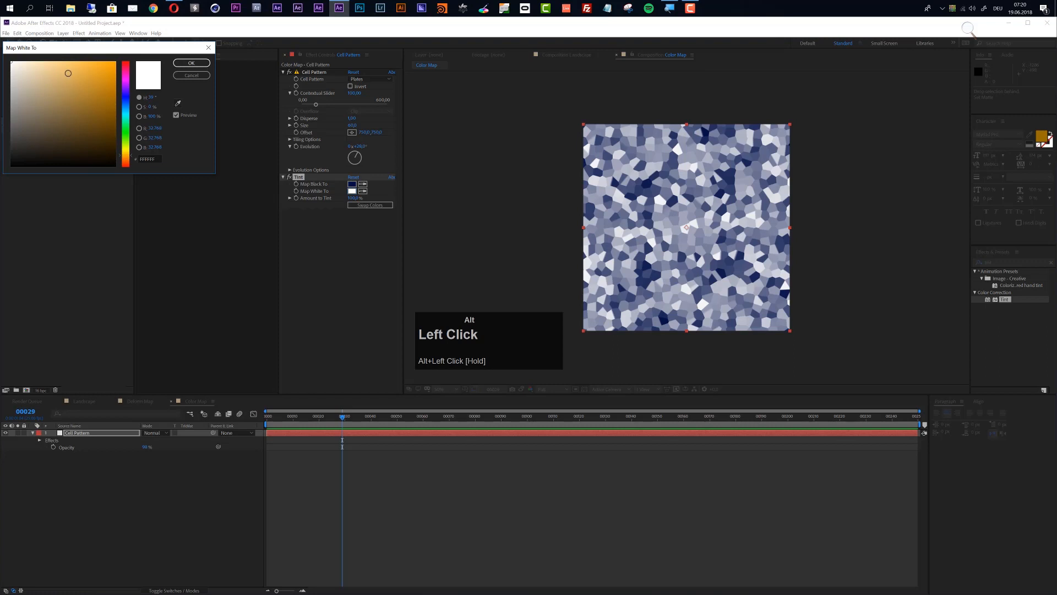
click(78, 67)
drag(78, 68, 85, 62)
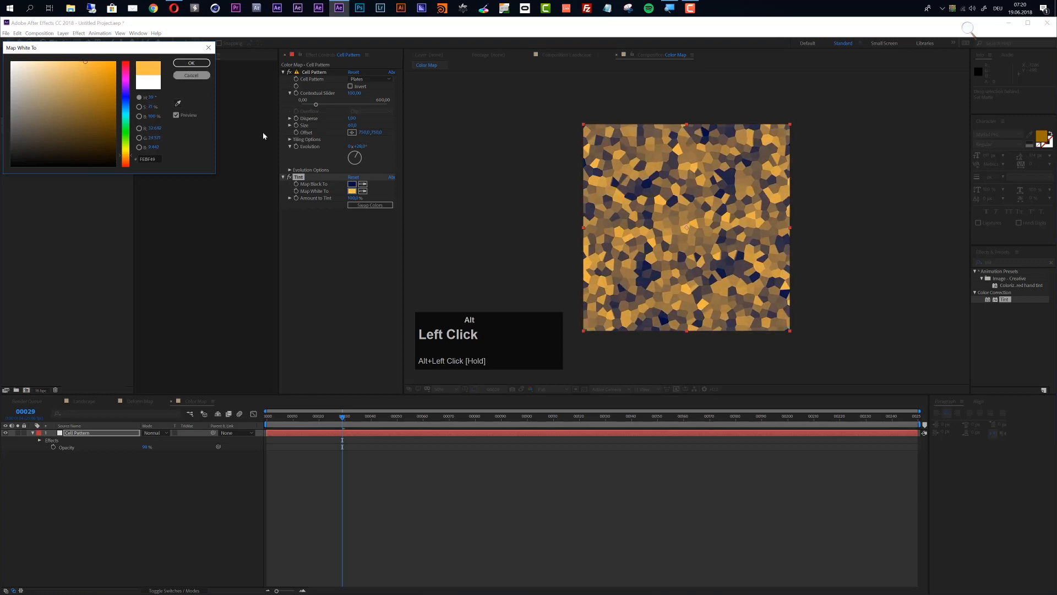
click(192, 65)
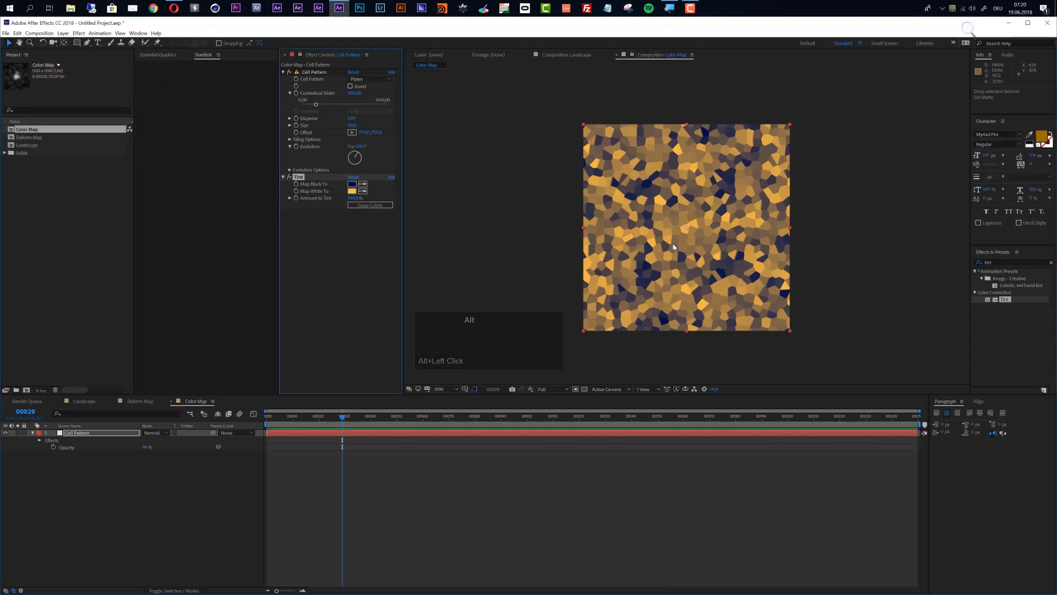
Add the Color Map composition to the Landscape composition as the lowest layer, beneath Deform Map.
alt+click(82, 405)
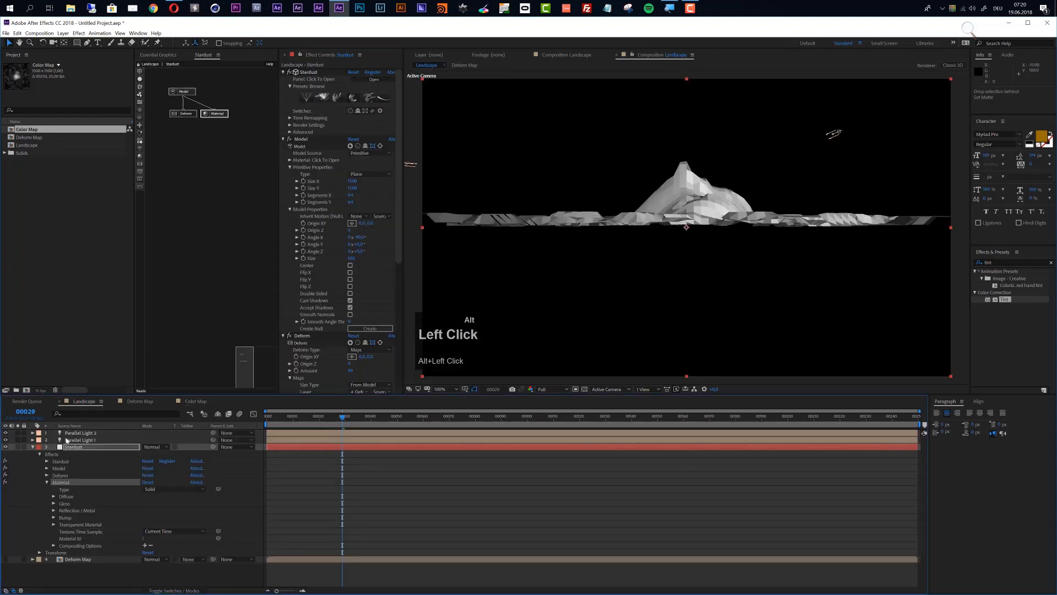
drag(21, 130, 8, 573)
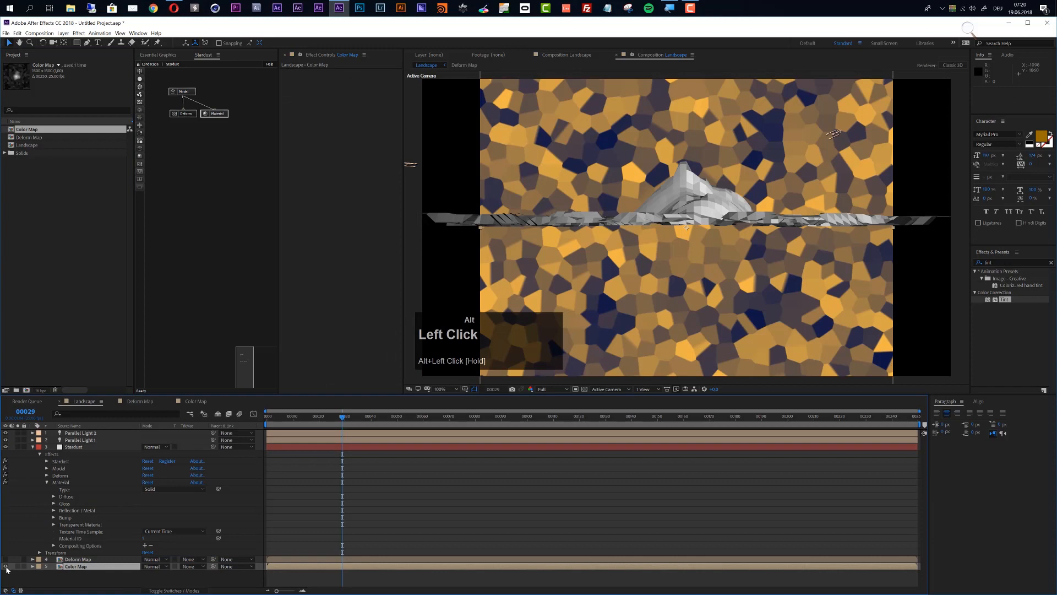
Hide the Color Map layer and assign it as the Diffuse Texture of the Stardust layer's Material node.
click(6, 566)
click(74, 446)
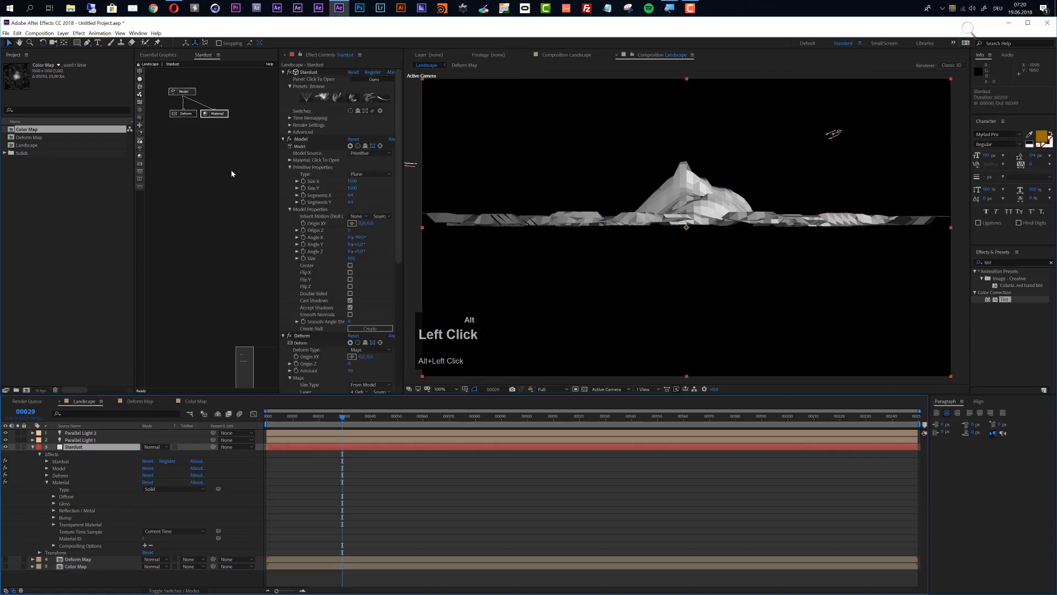
click(216, 117)
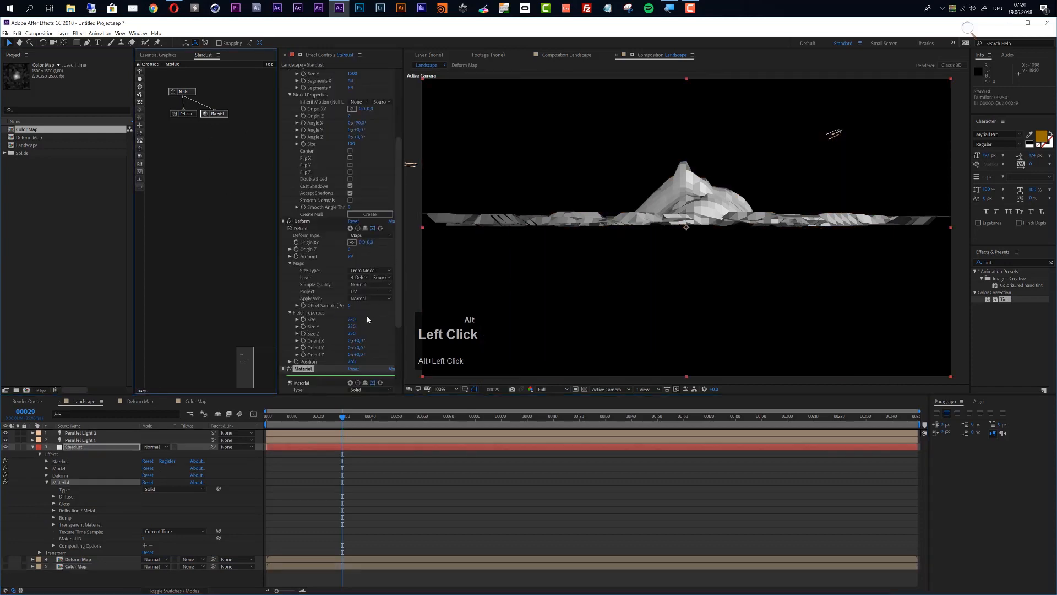
scroll(366, 318, down, 4)
click(355, 334)
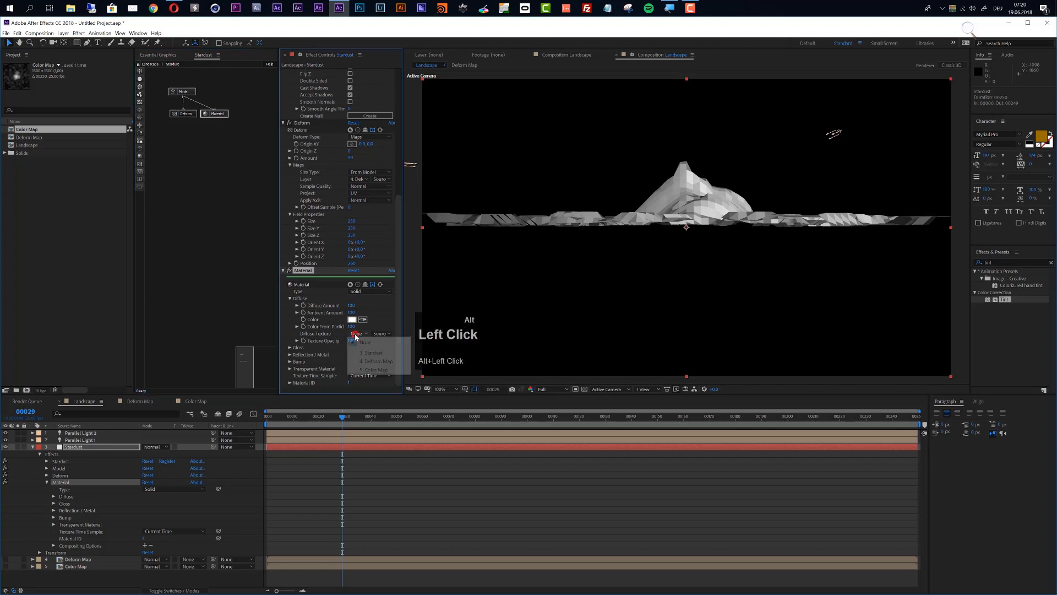
click(376, 369)
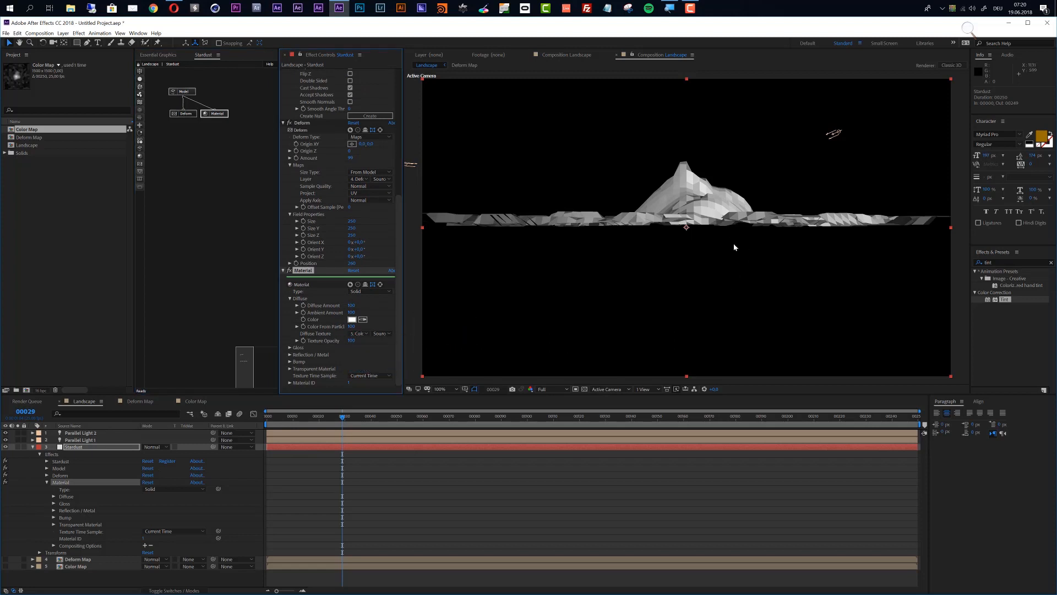
Set the Material's Color From Particle value to 0.
click(352, 326)
text(0)
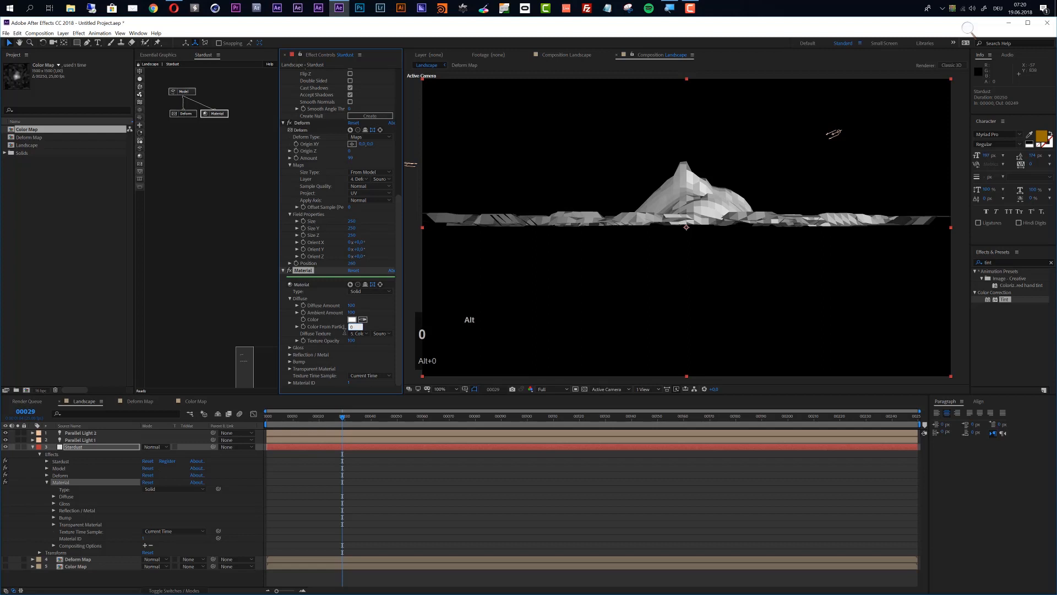
key(Return)
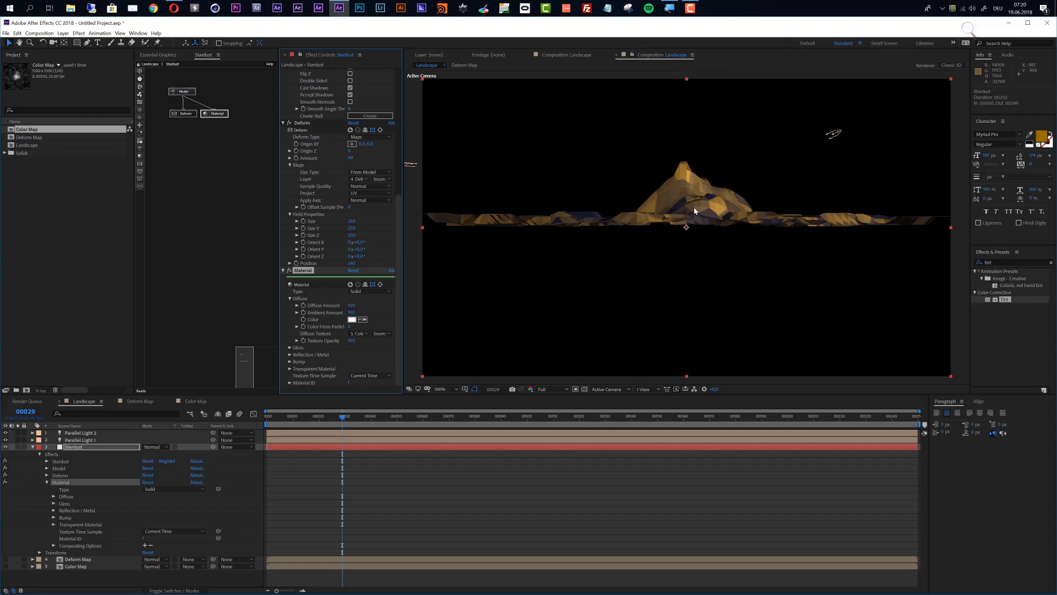
Switch the viewer to Custom View 3 and examine the colored landscape close up from a low angle.
alt+click(611, 388)
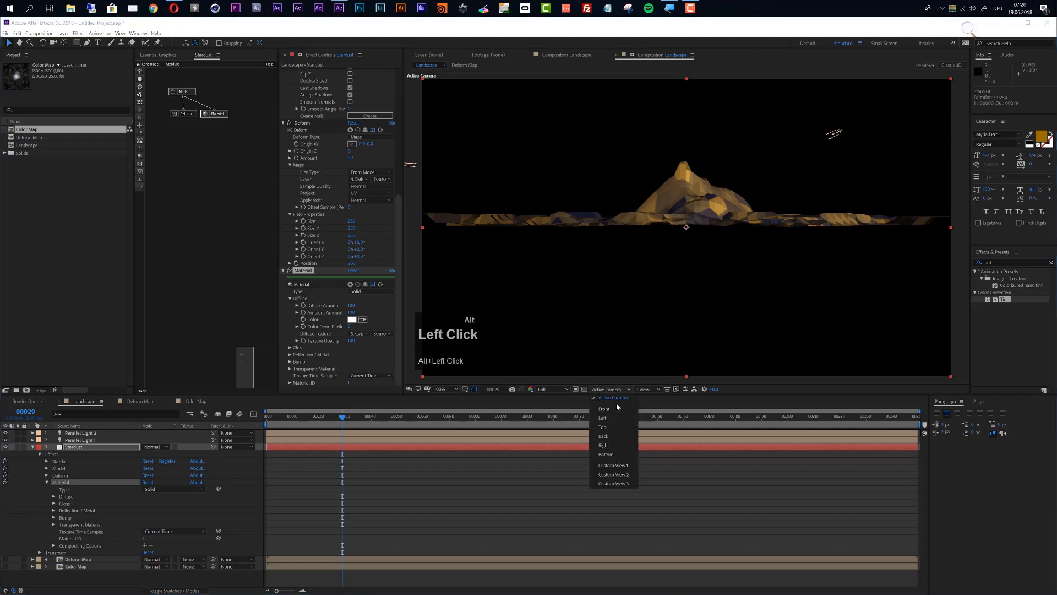
click(610, 483)
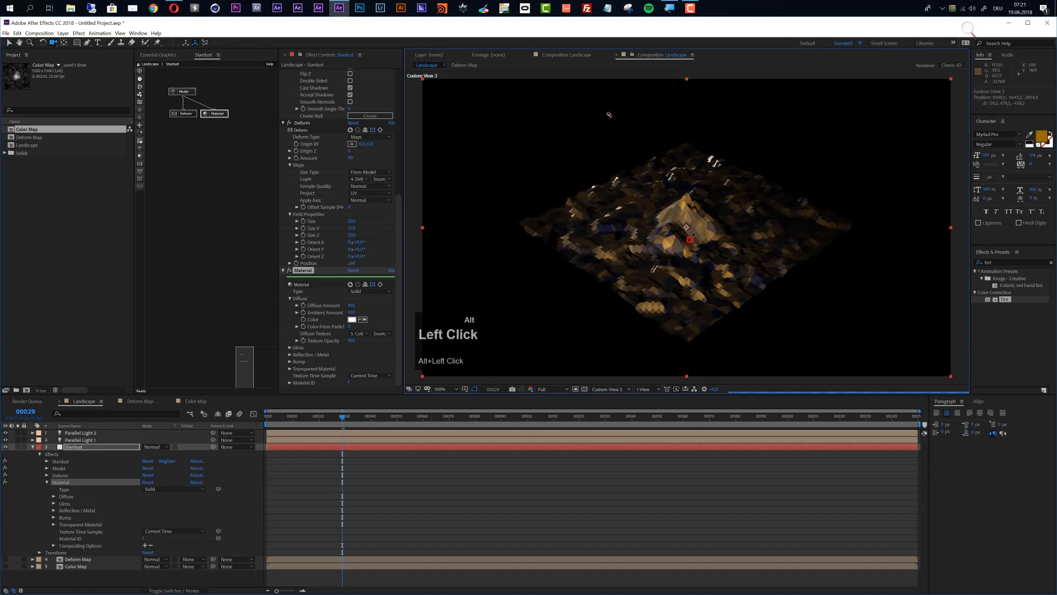
drag(686, 248, 699, 219)
key(alt+c)
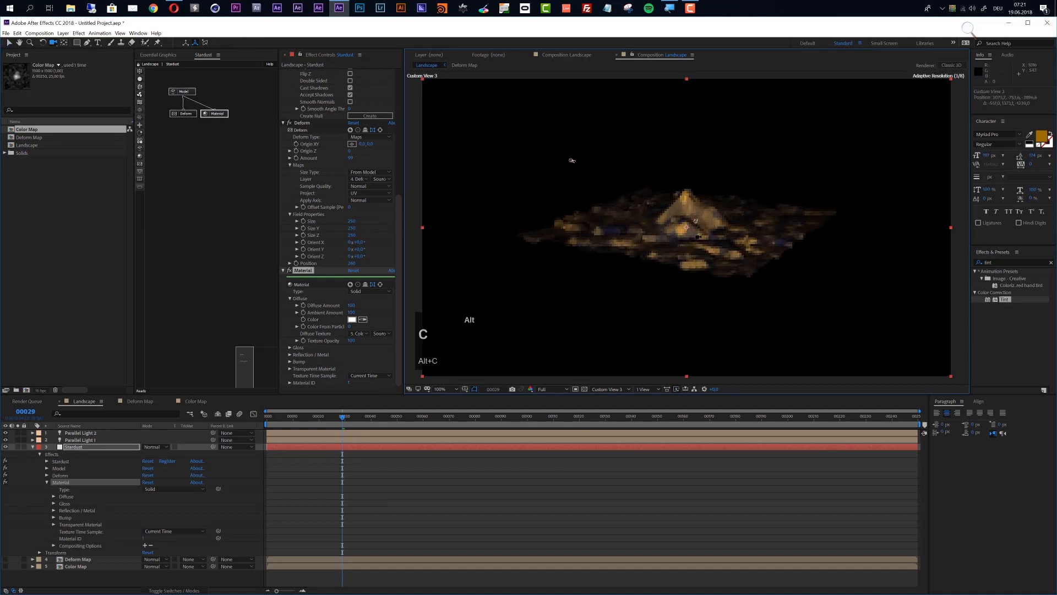
alt+drag(572, 160, 837, 175)
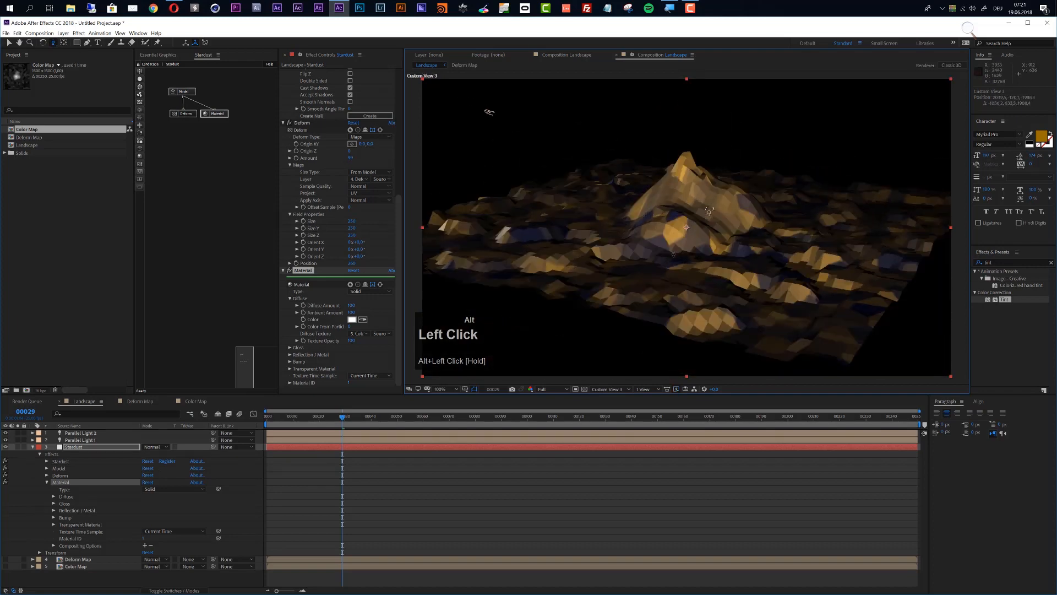
key(alt+c)
mouse_move(673, 254)
alt+mouse_down()
mouse_move(778, 292)
mouse_move(686, 240)
alt+mouse_up()
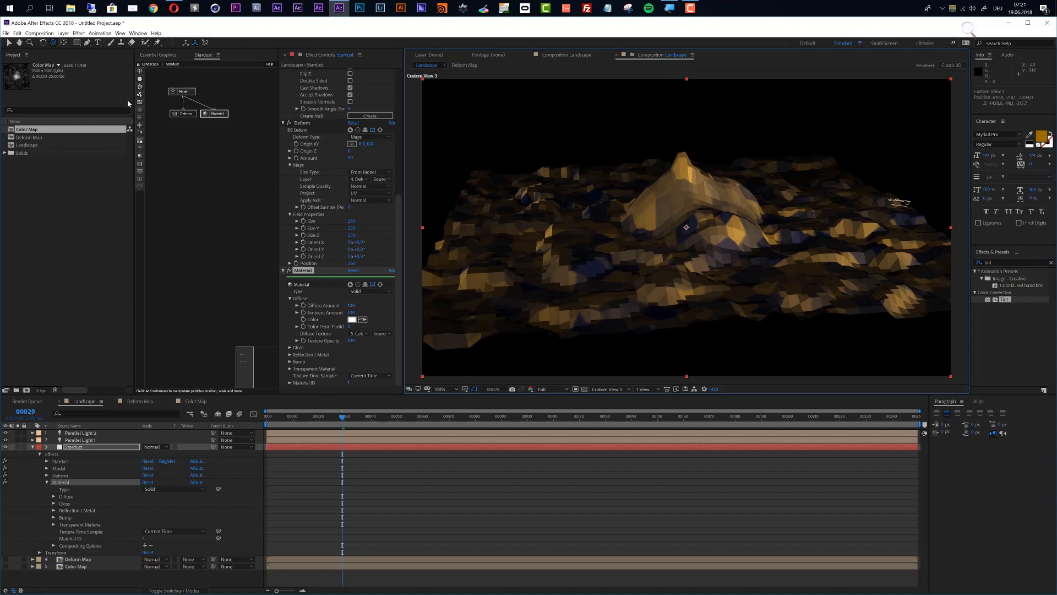
Add an Emitter node with a connected Particle node below the Model nodes and move the current time to frame 45.
alt+click(139, 71)
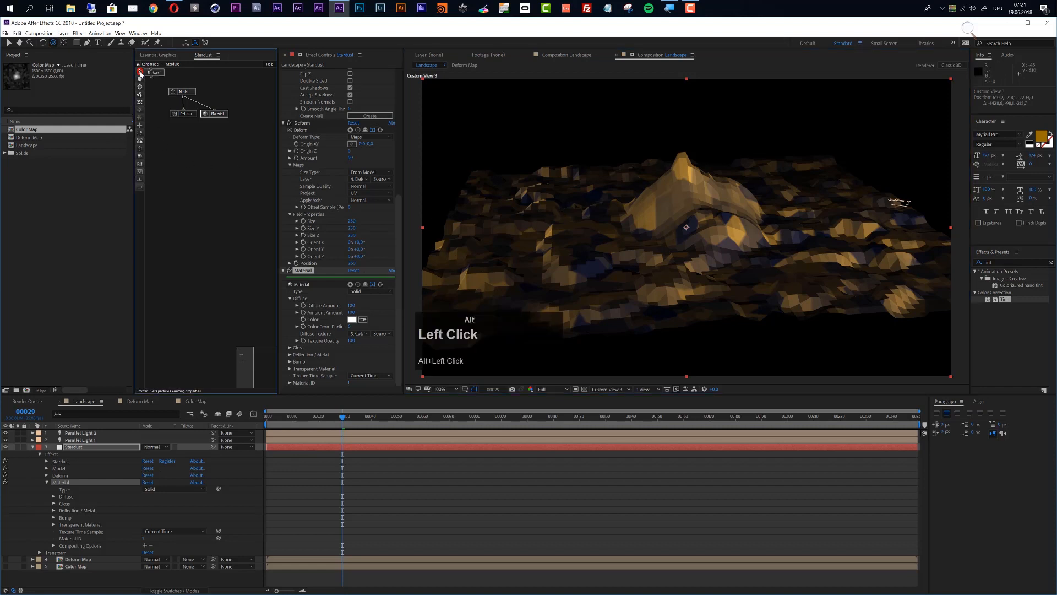
click(204, 154)
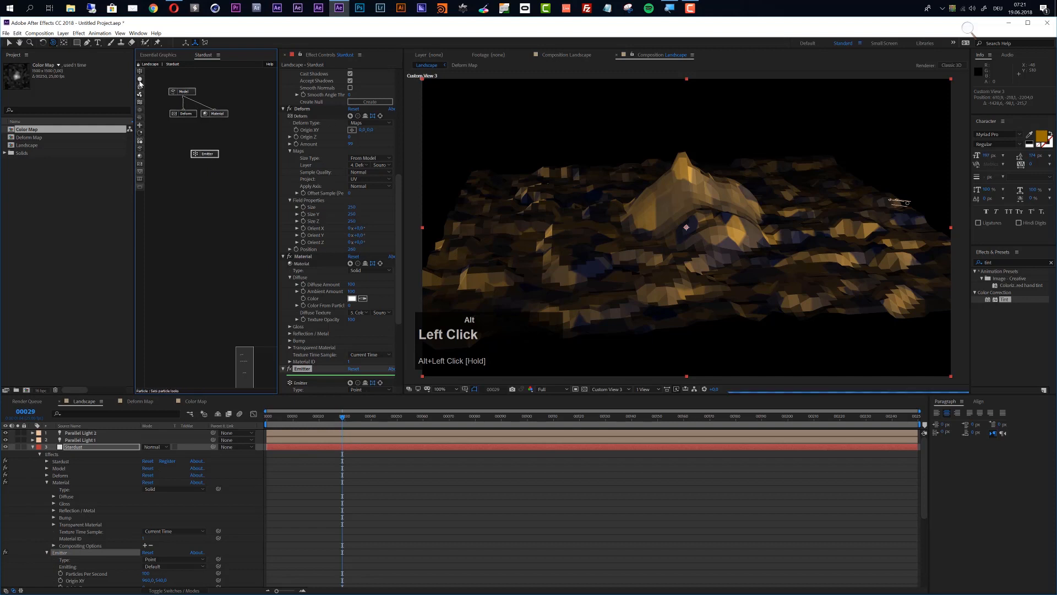
alt+click(140, 81)
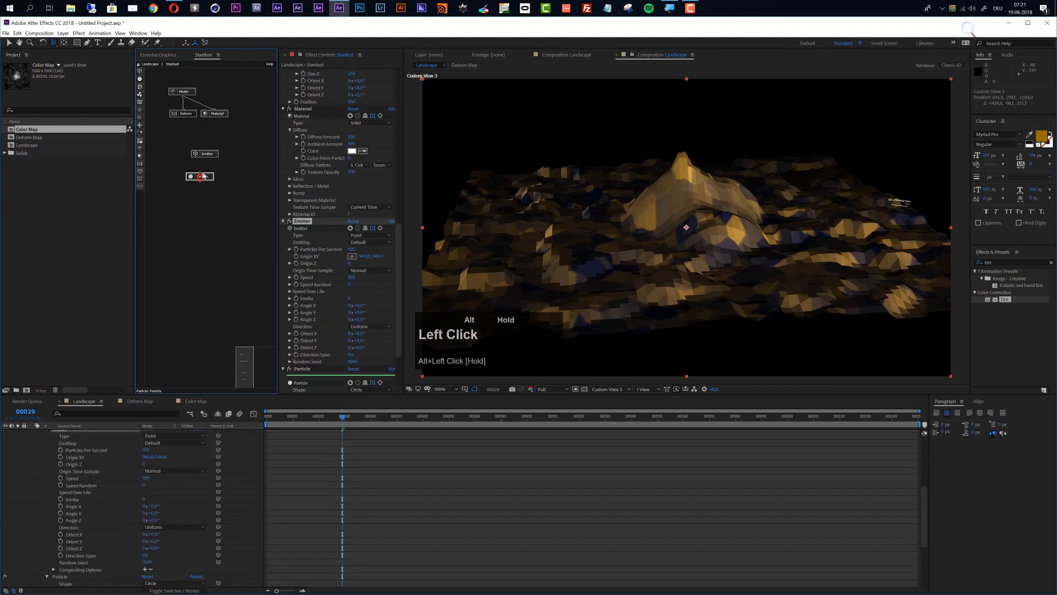
click(204, 172)
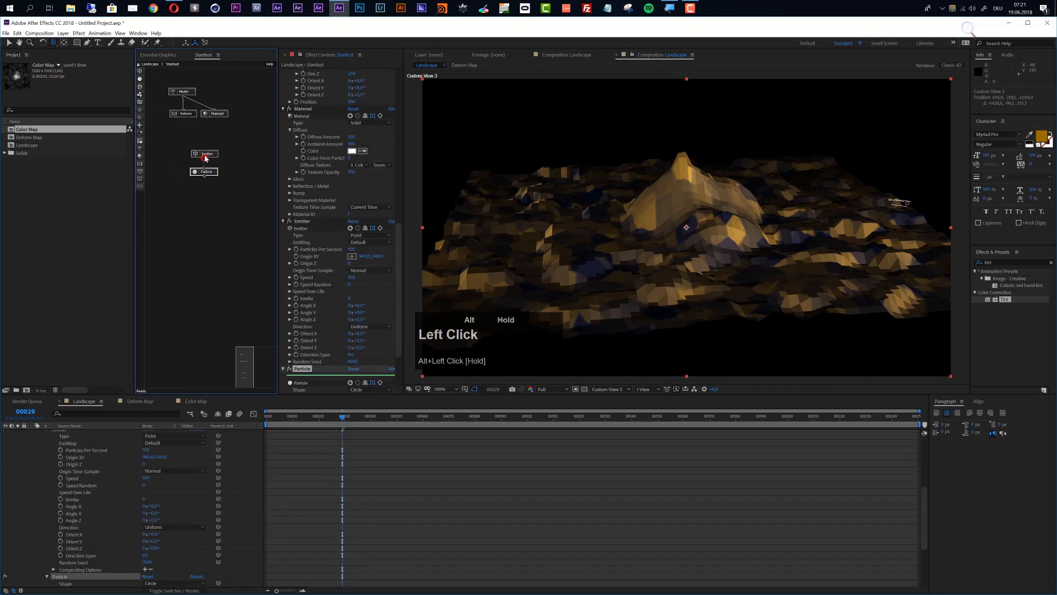
drag(322, 419, 384, 417)
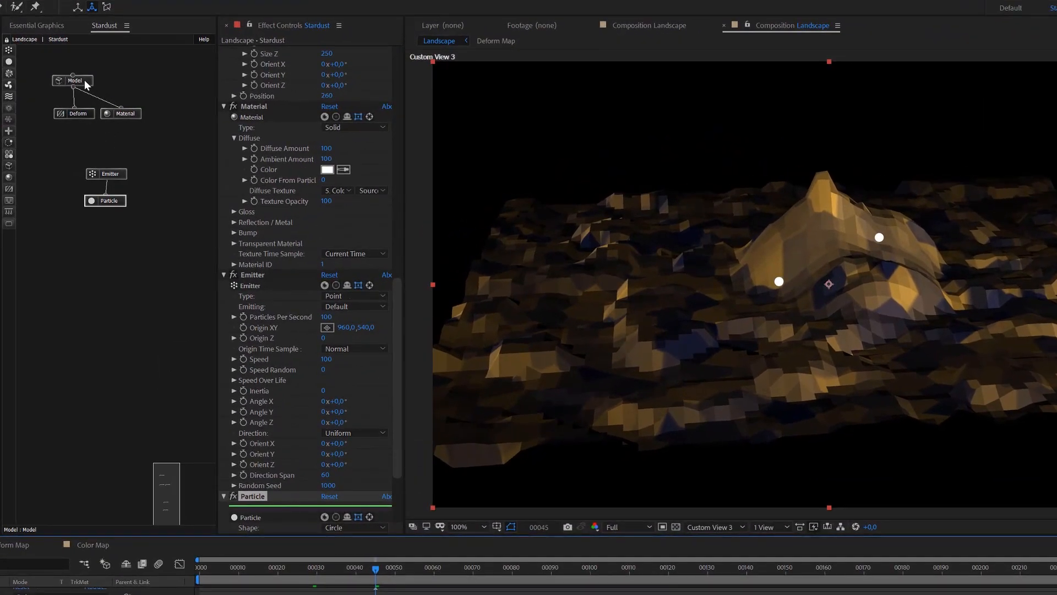
Disable the landscape's Model node so that only the emitter's particles are rendered.
alt+click(161, 90)
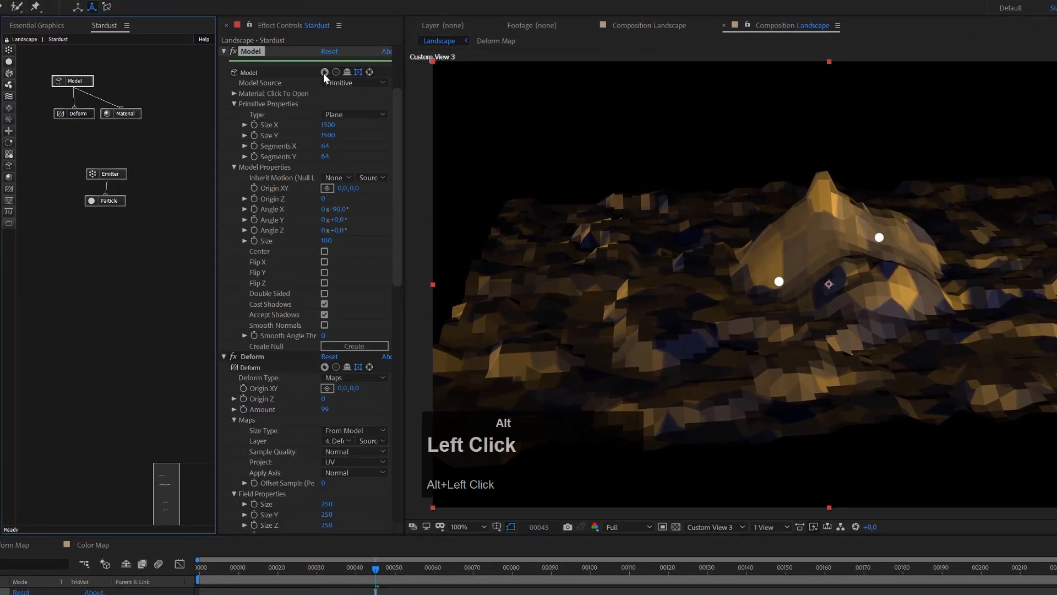
alt+click(324, 73)
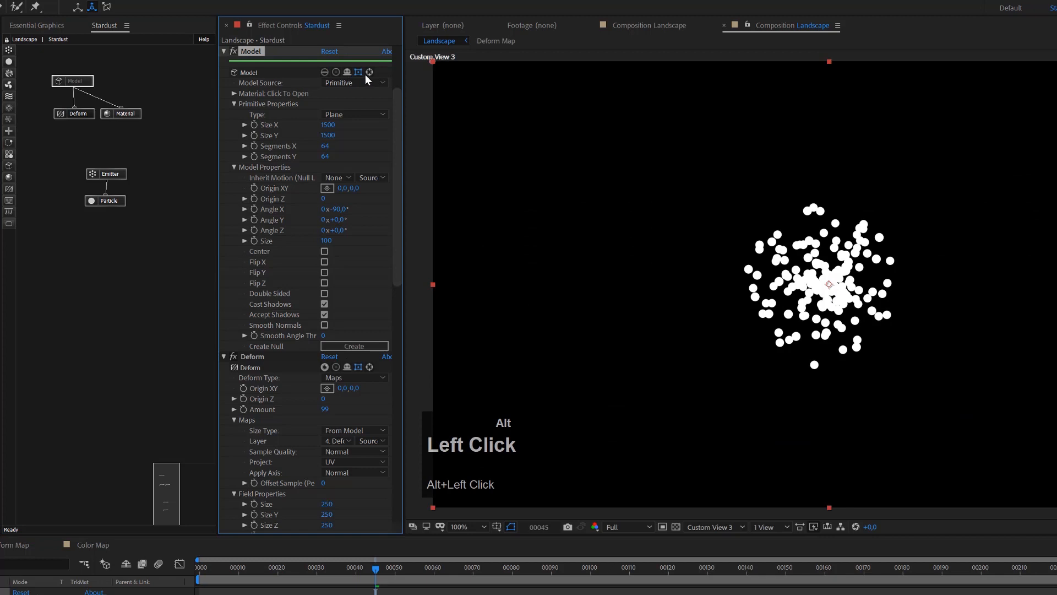
alt+click(325, 74)
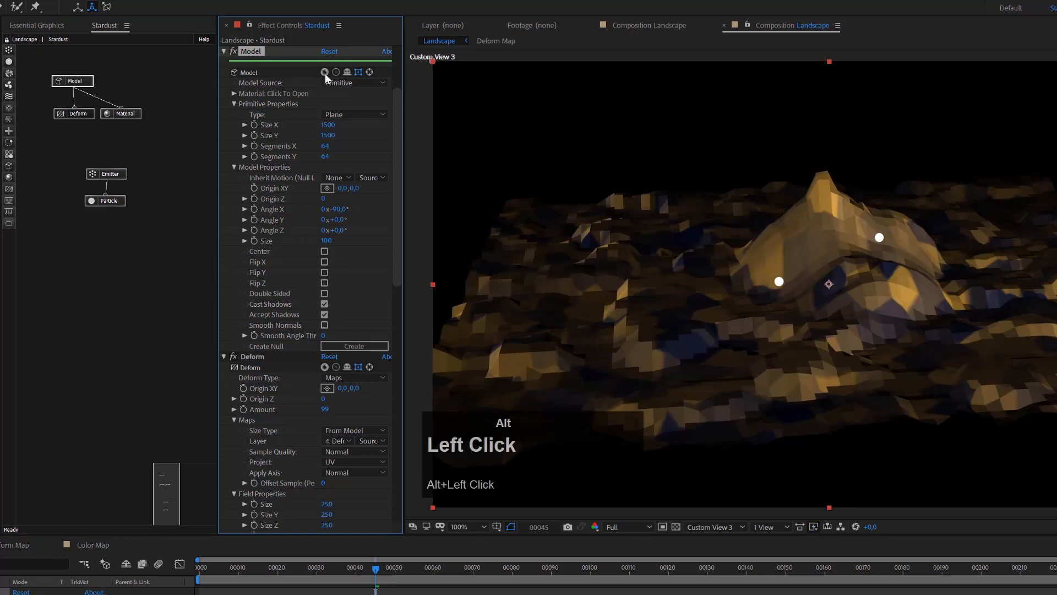
alt+click(325, 74)
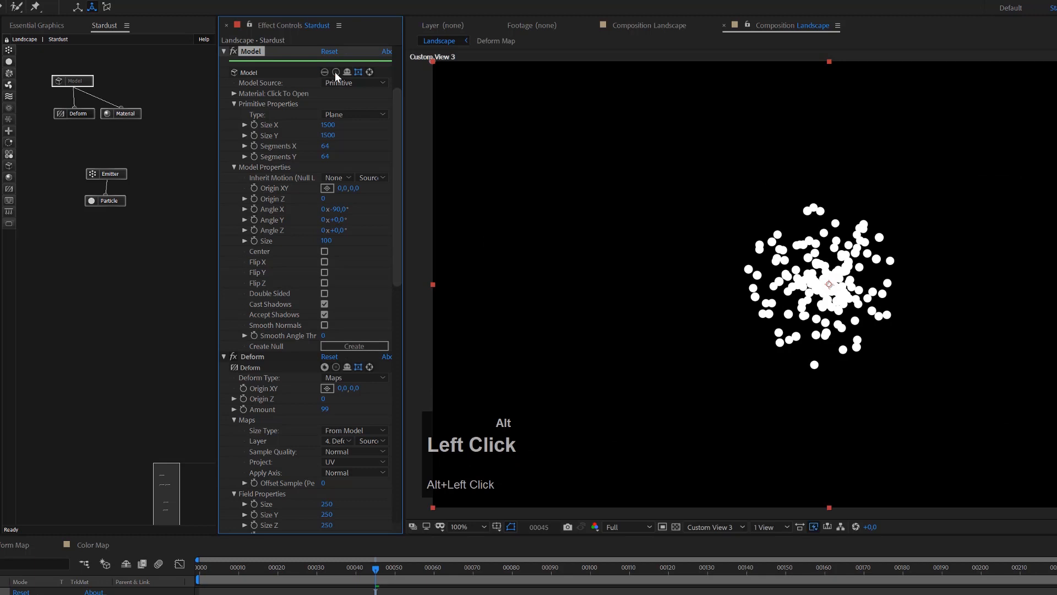
alt+click(334, 72)
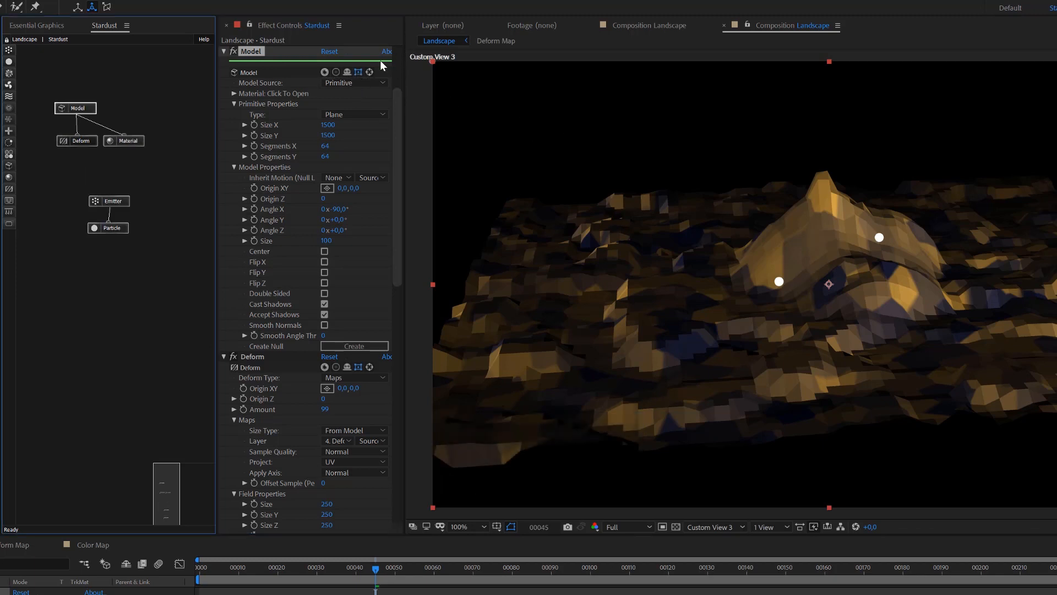
alt+click(369, 72)
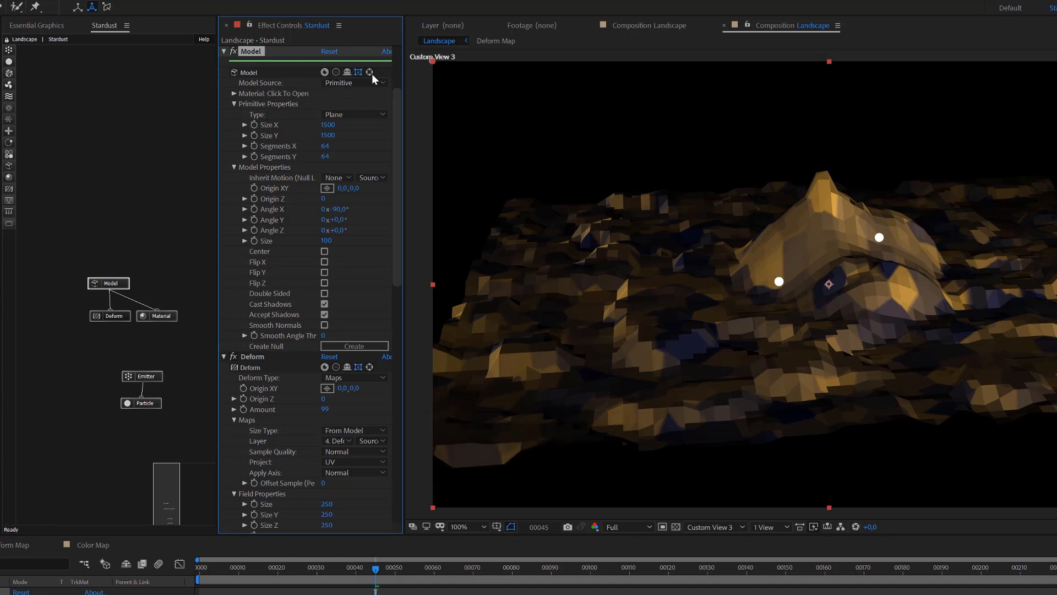
alt+click(324, 72)
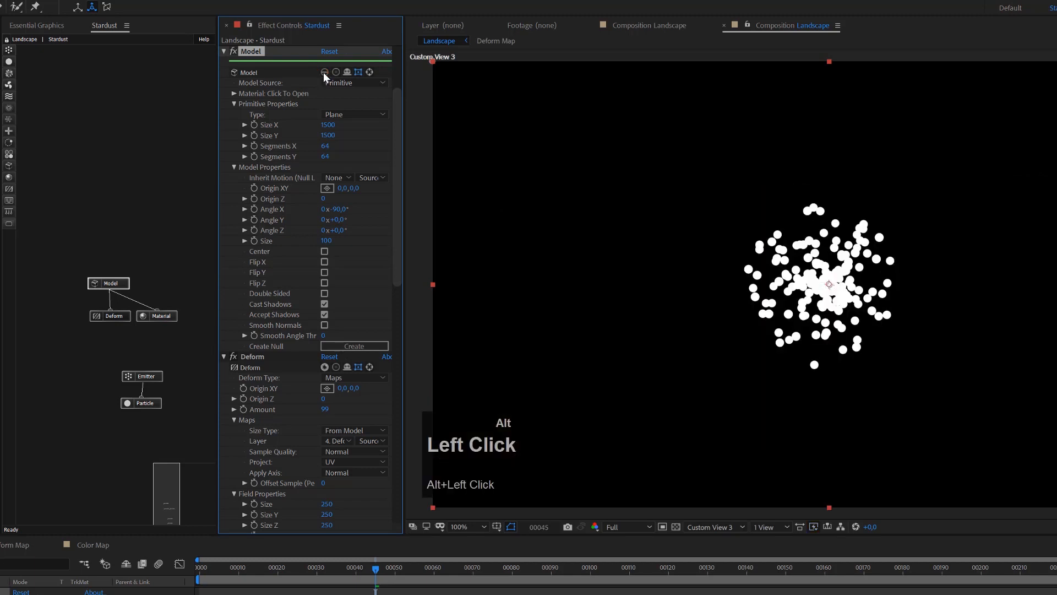
Set the Emitter node's Type to Grid and its Emitting mode to Once.
click(144, 377)
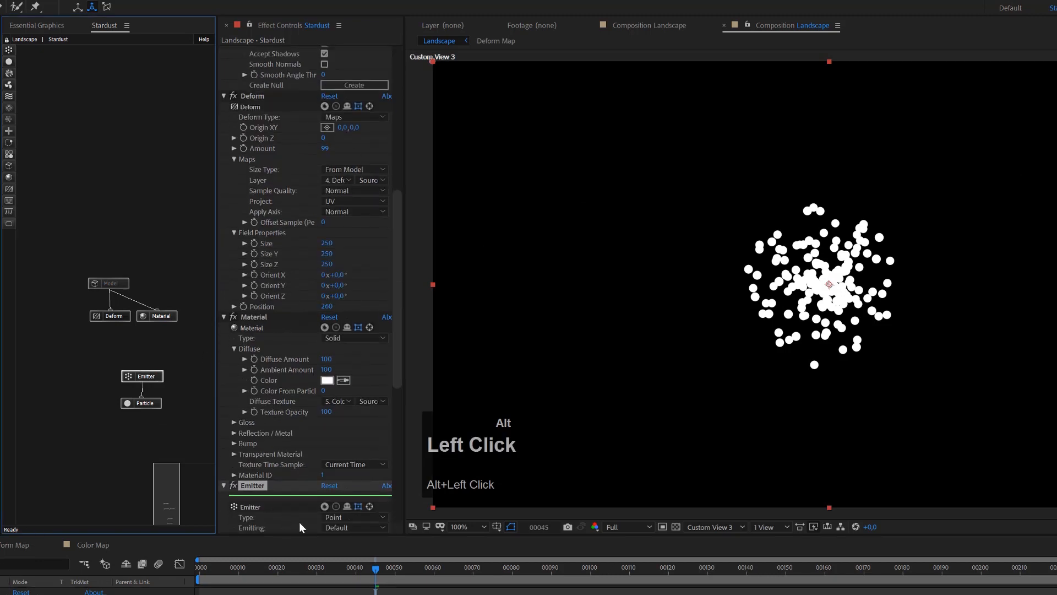
alt+click(359, 503)
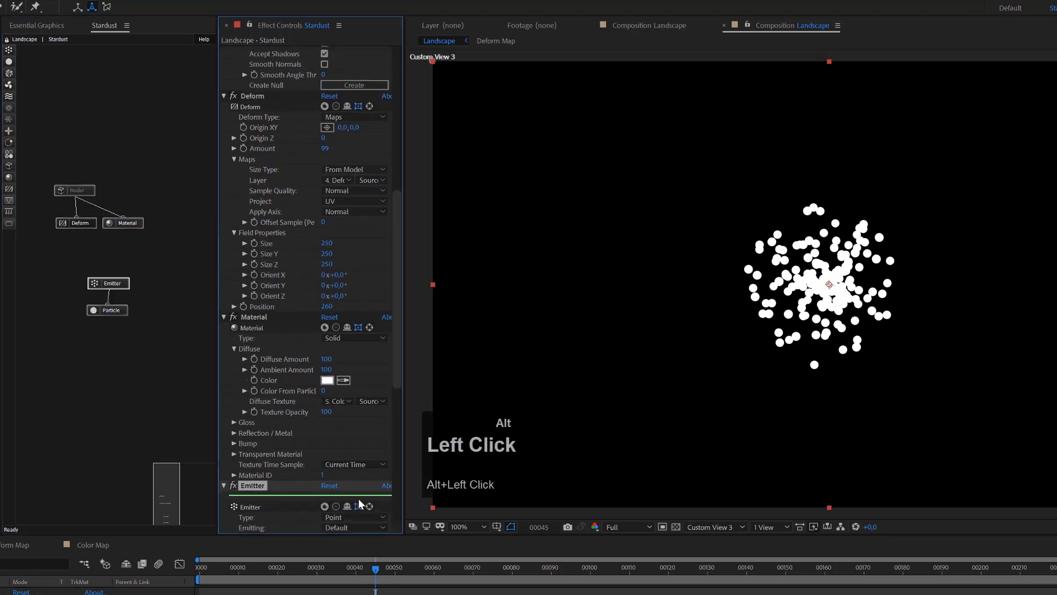
scroll(309, 392, down, 5)
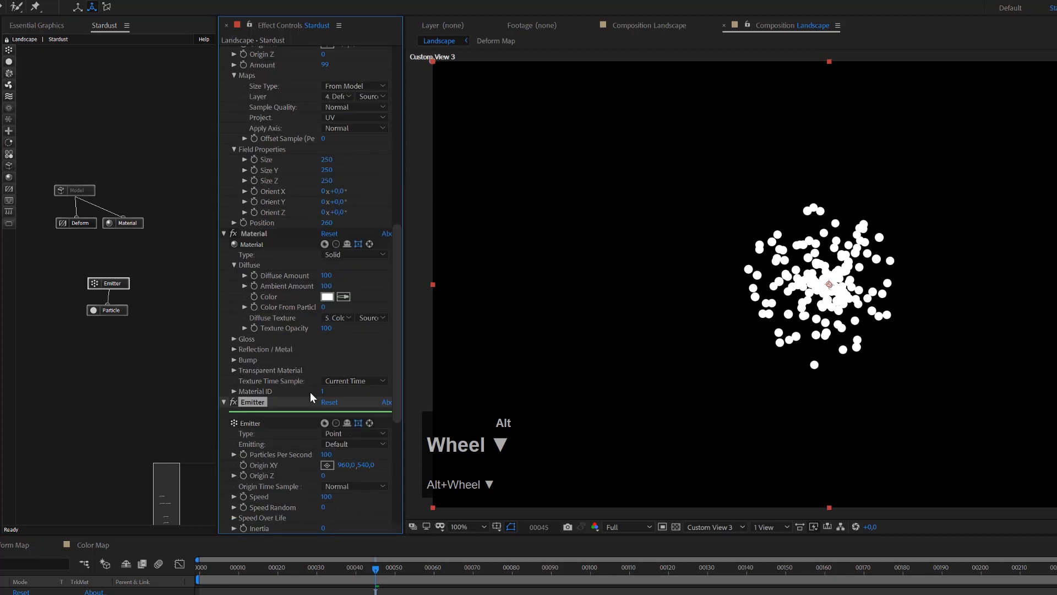
alt+click(349, 352)
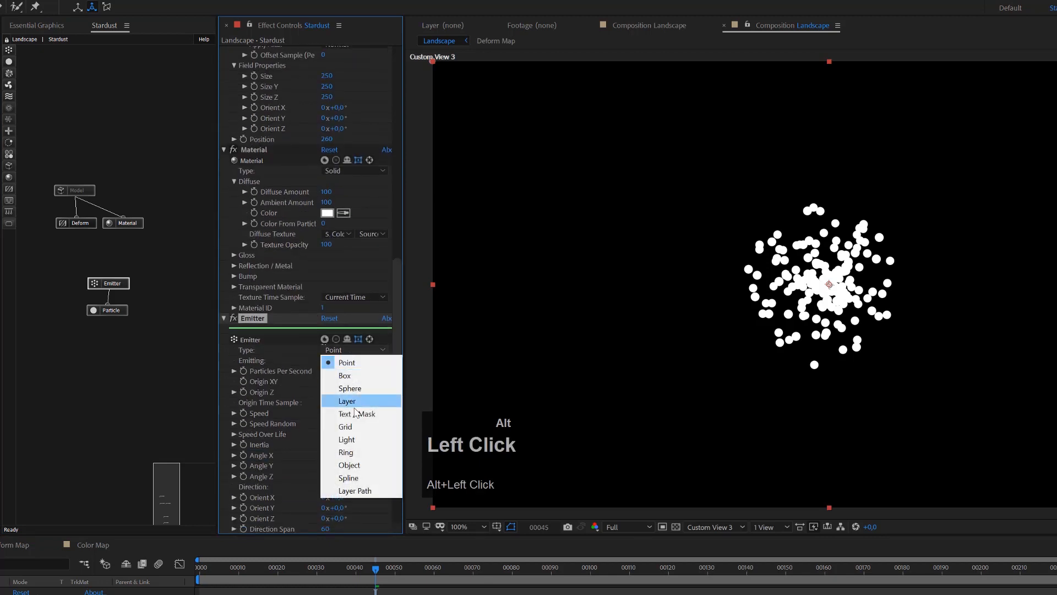
alt+click(355, 430)
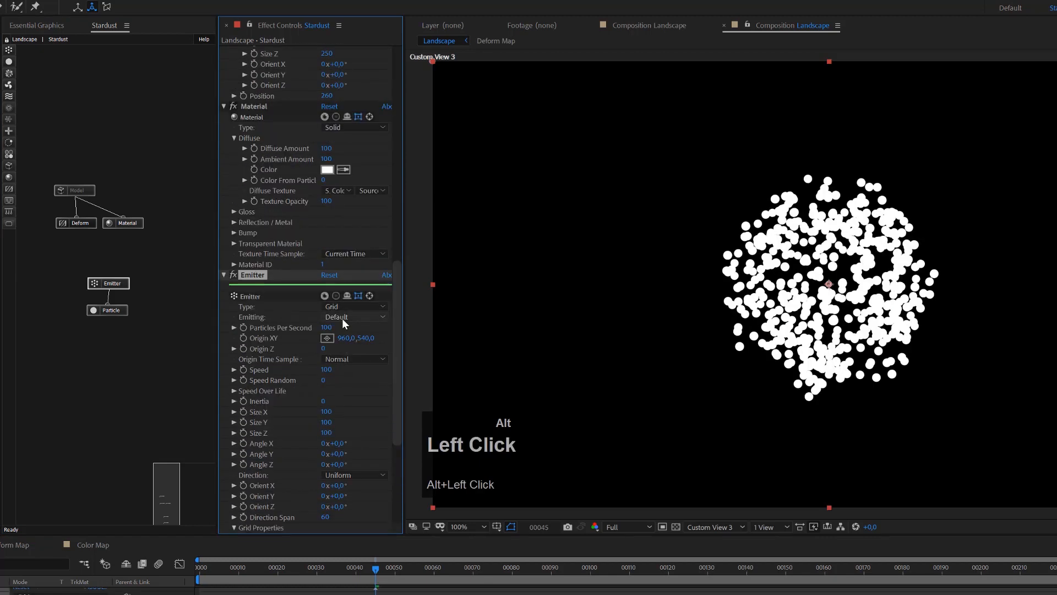
alt+click(342, 319)
alt+click(351, 343)
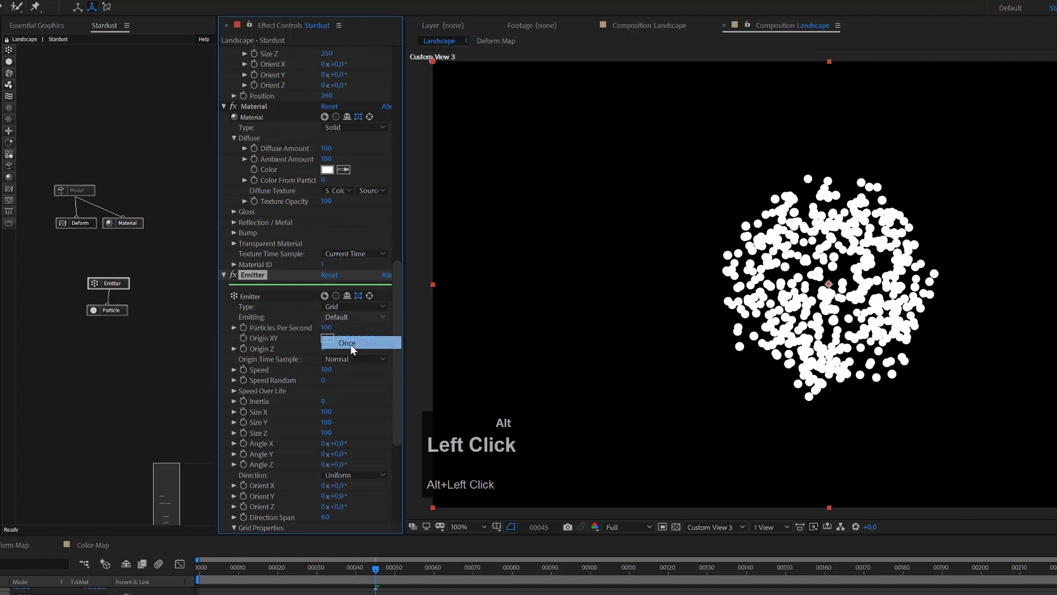
Set the Emitter's Speed to 0.
click(328, 371)
text(0)
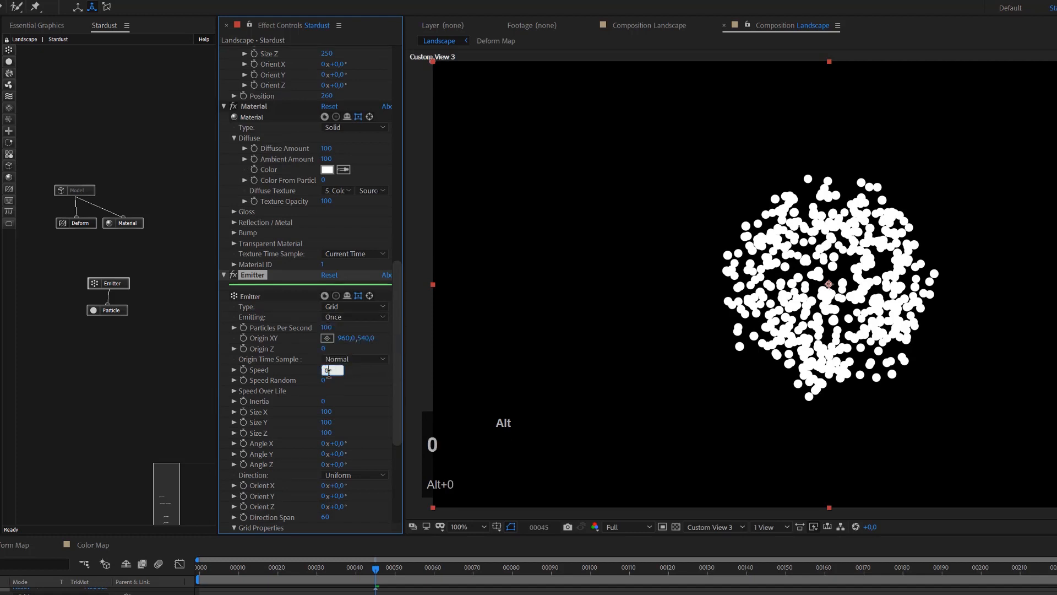
key(Return)
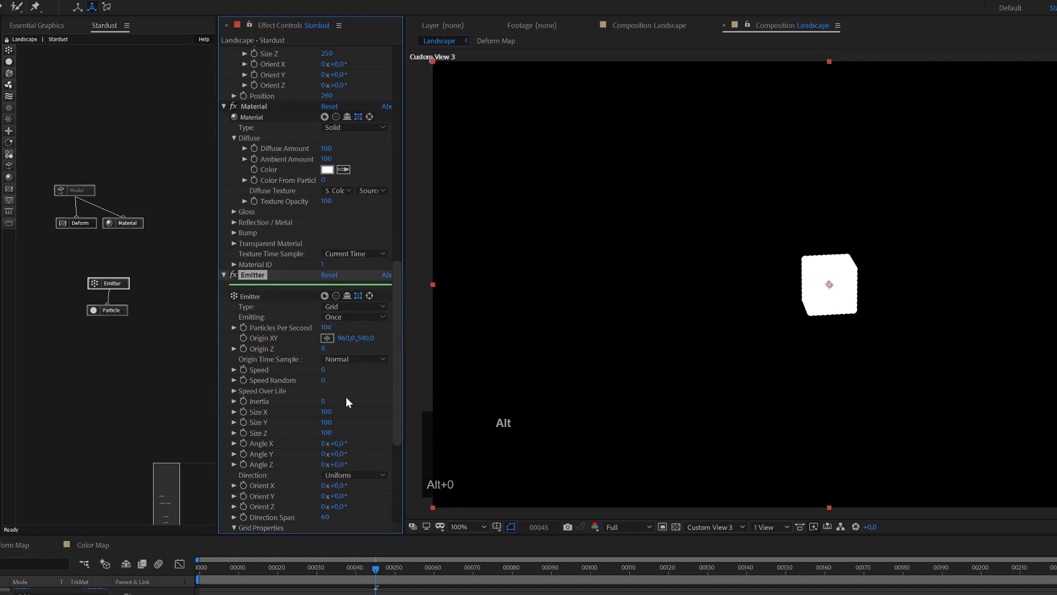
Set the Emitter's Size X to 1500, Size Y to 1 and Size Z to 1500.
alt+click(326, 411)
text(150)
key(Tab)
text(1)
key(Tab)
text(1)
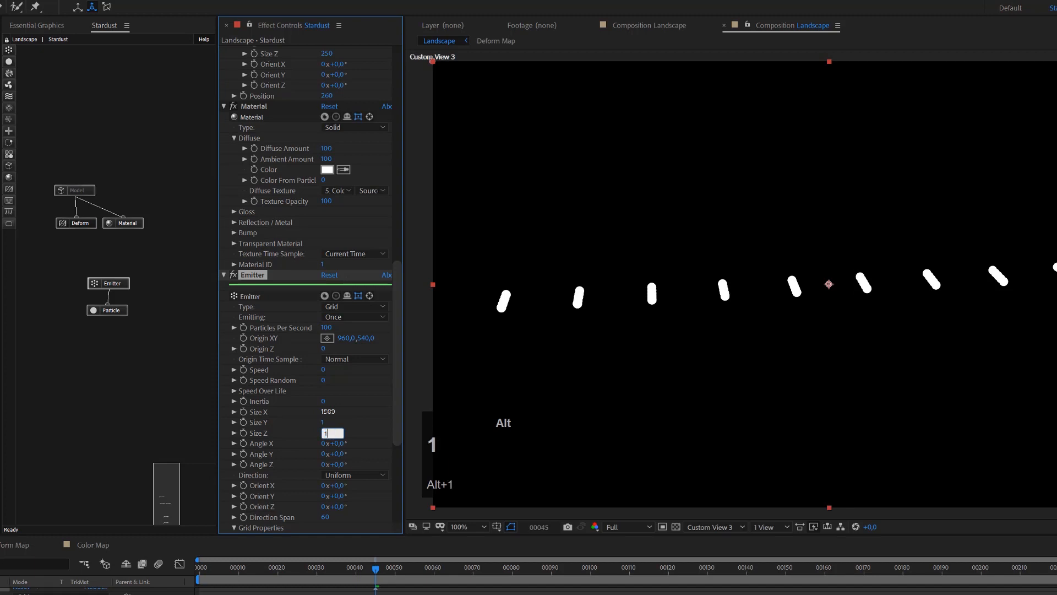
text(500)
click(348, 379)
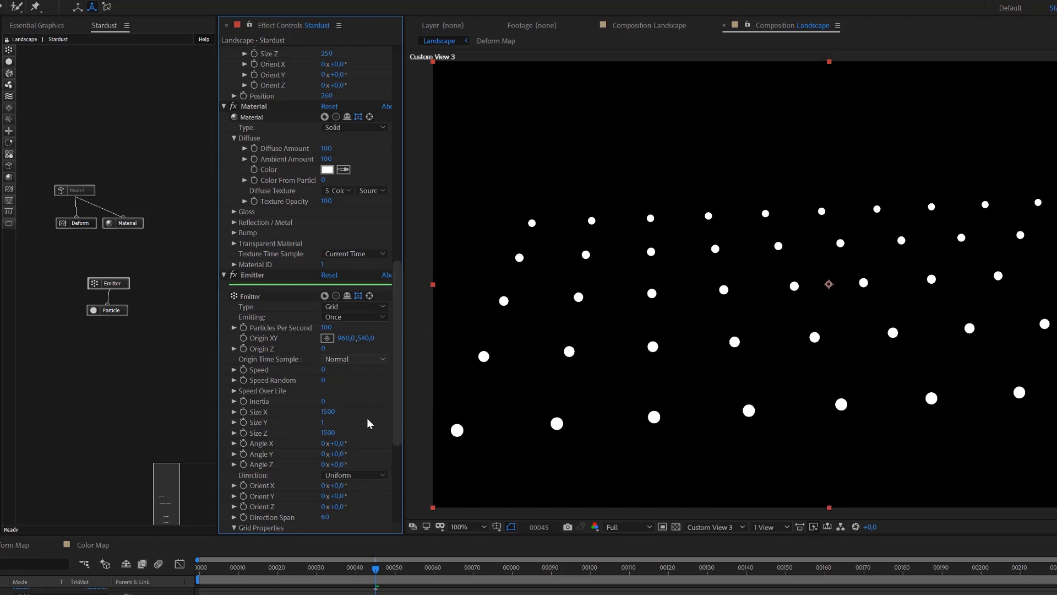
Set the Emitter's Grid X to 20, Grid Y to 1 and Grid Z to 20.
scroll(367, 427, down, 3)
scroll(368, 431, down, 1)
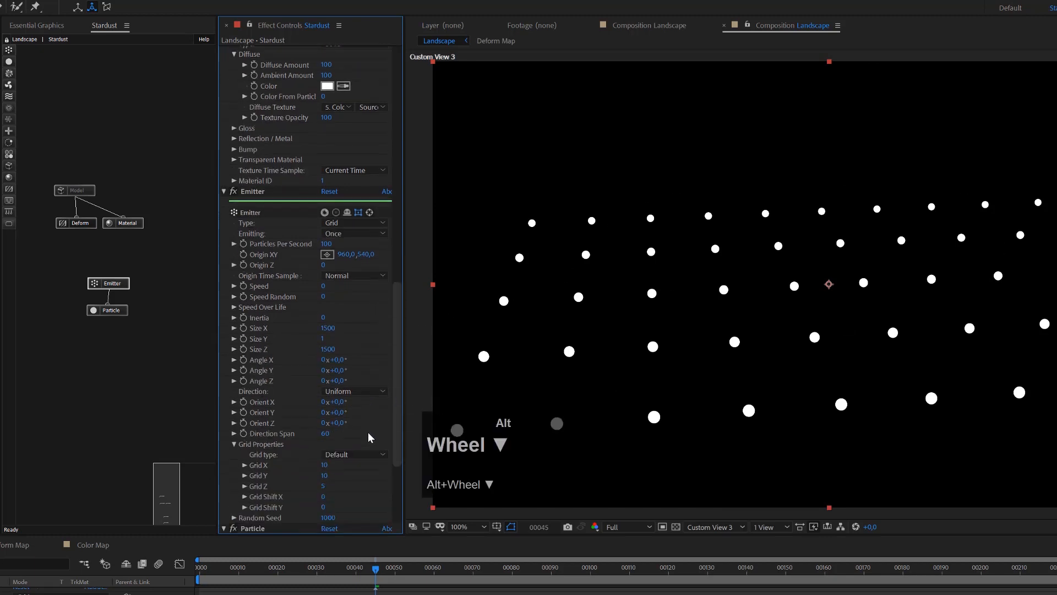
scroll(308, 434, down, 1)
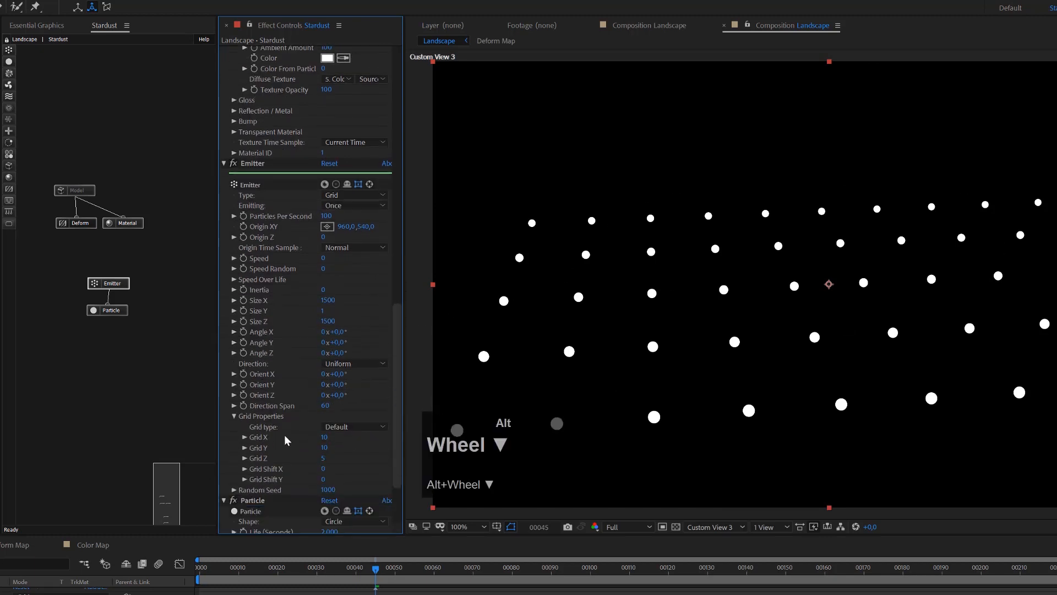
click(326, 436)
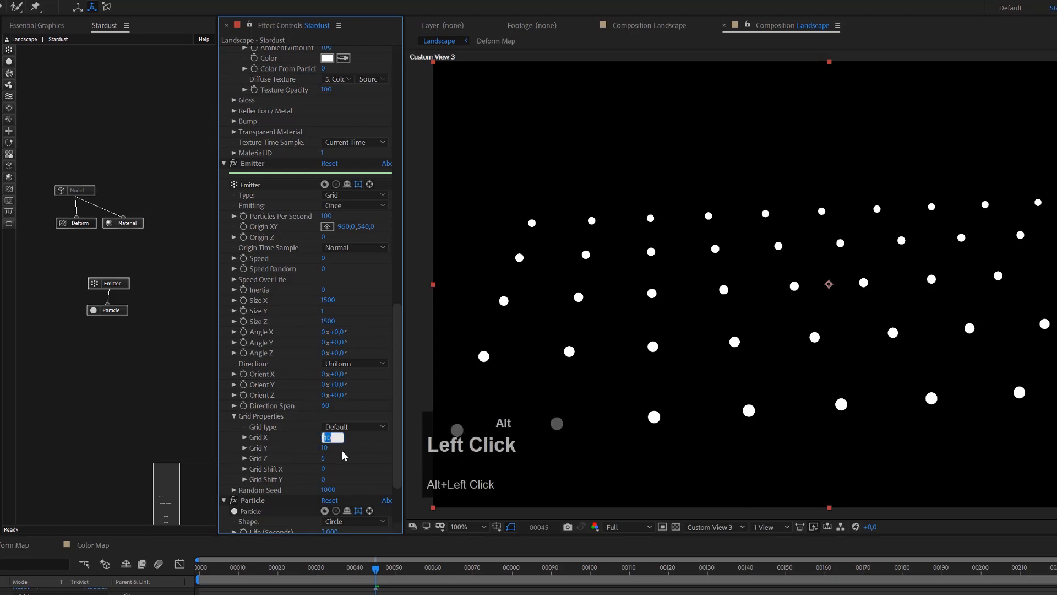
text(20)
key(Tab)
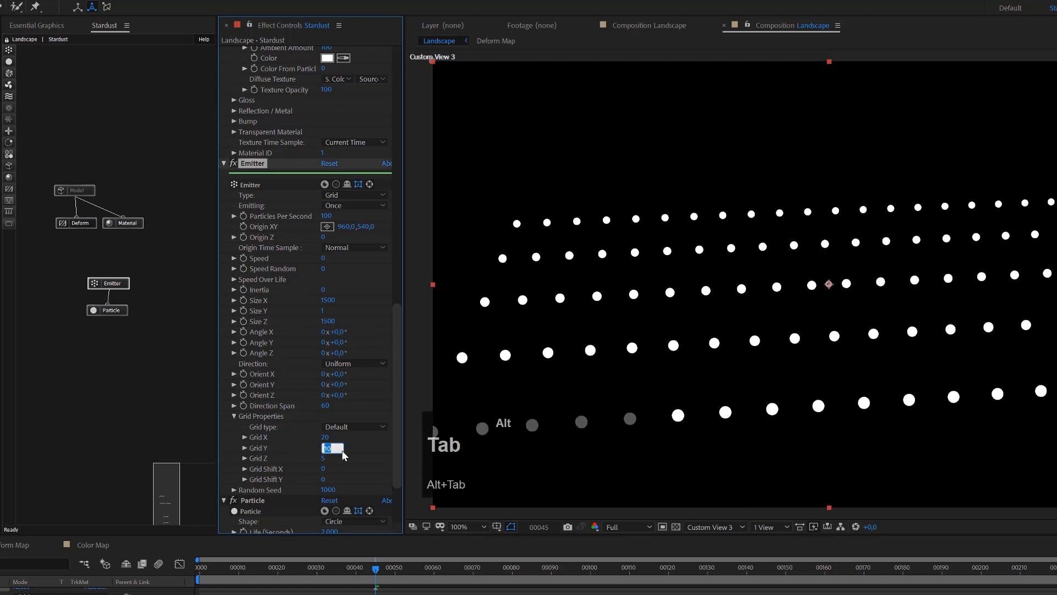
text(1)
key(Tab)
text(20)
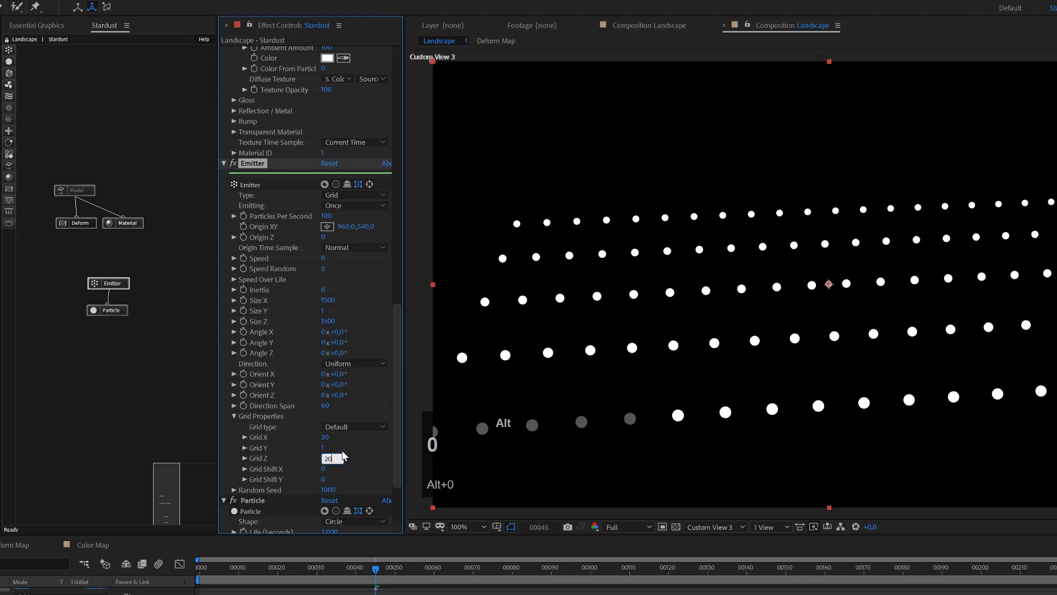
key(Return)
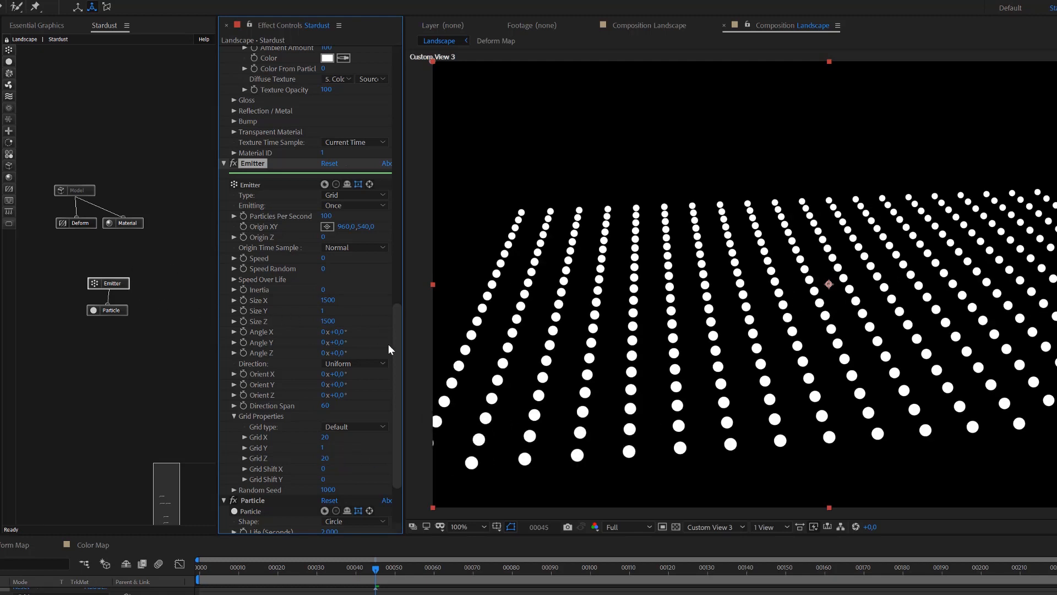
Re-enable the Model node so the landscape renders together with the particle grid.
alt+click(80, 190)
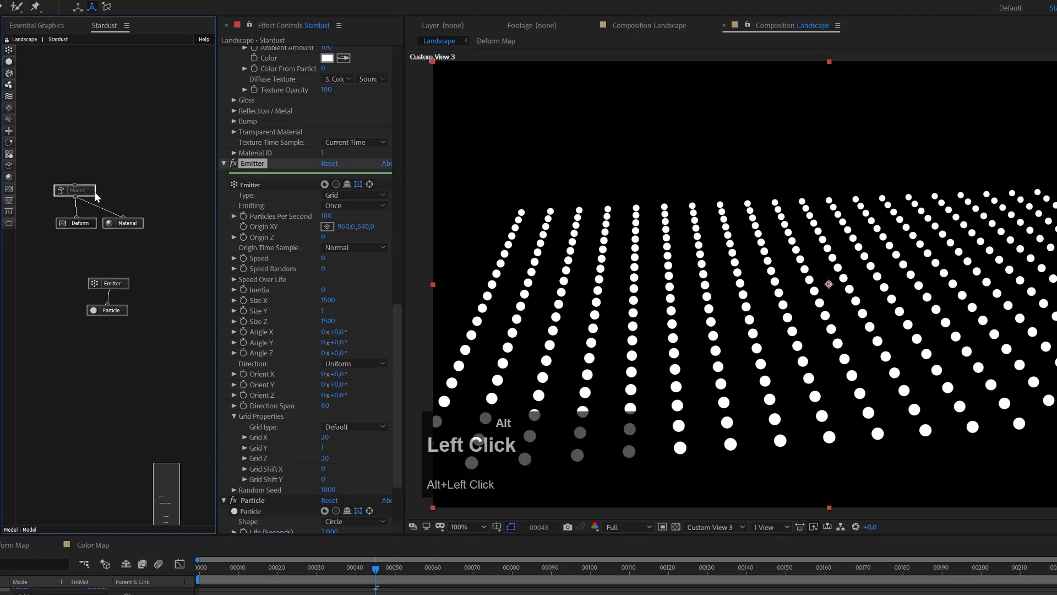
click(324, 72)
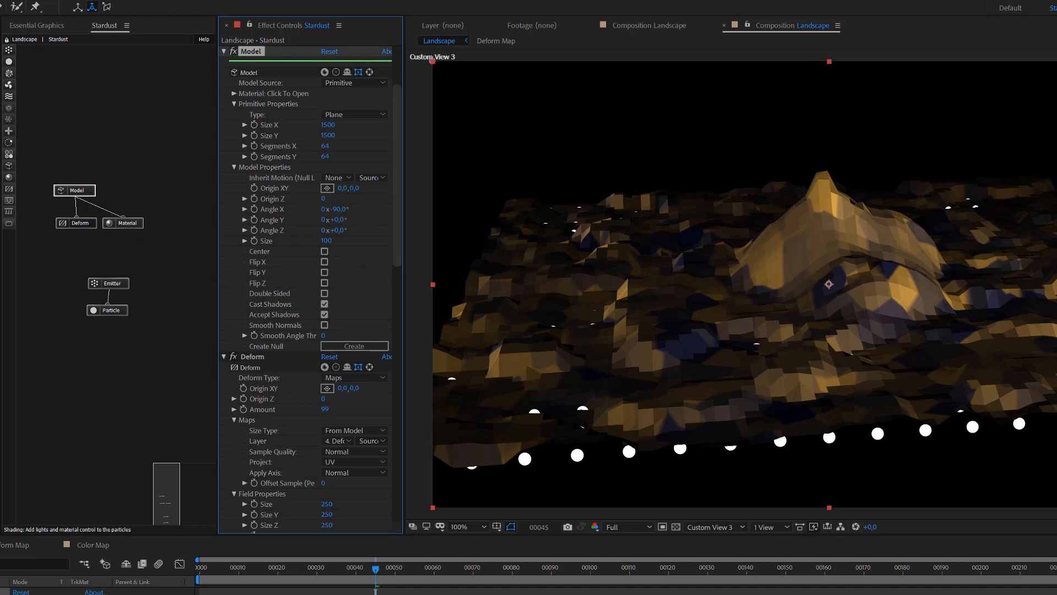
Add a Field node connected below the emitter's Particle node and set its Field Type to Maps.
alt+click(10, 108)
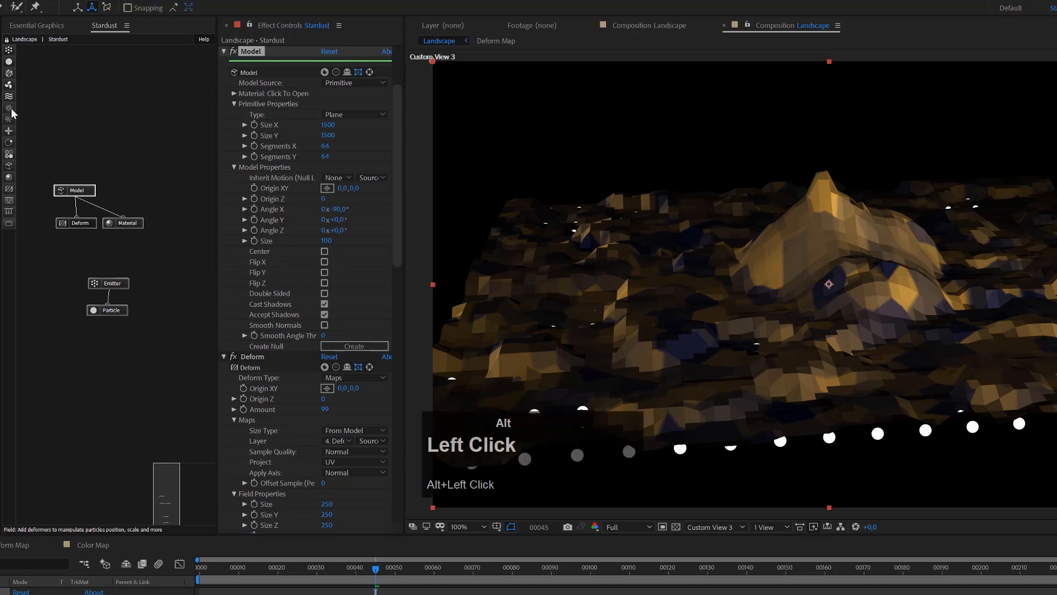
drag(37, 116, 112, 343)
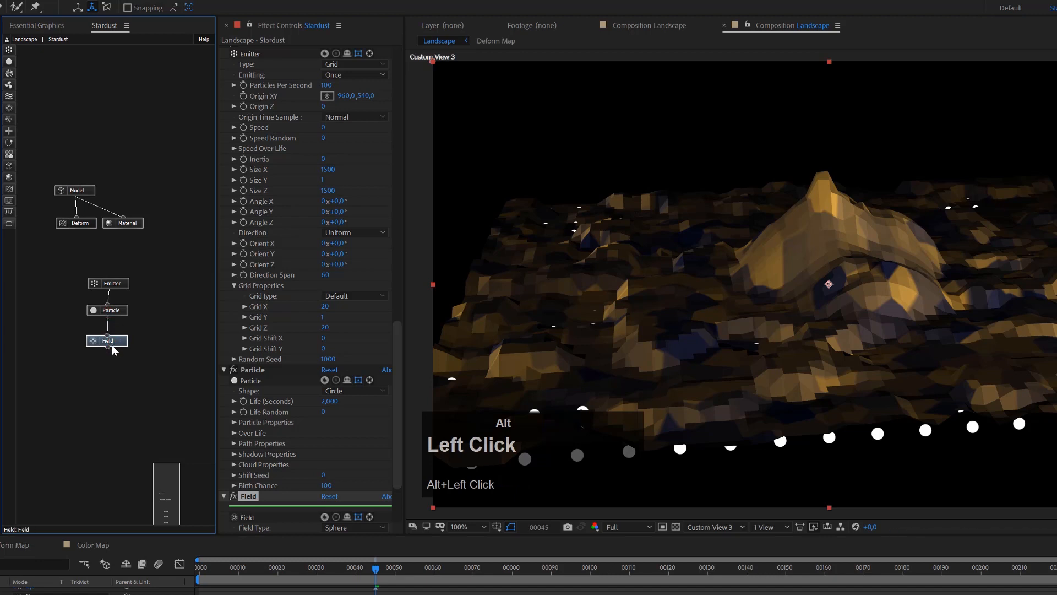
scroll(330, 438, down, 4)
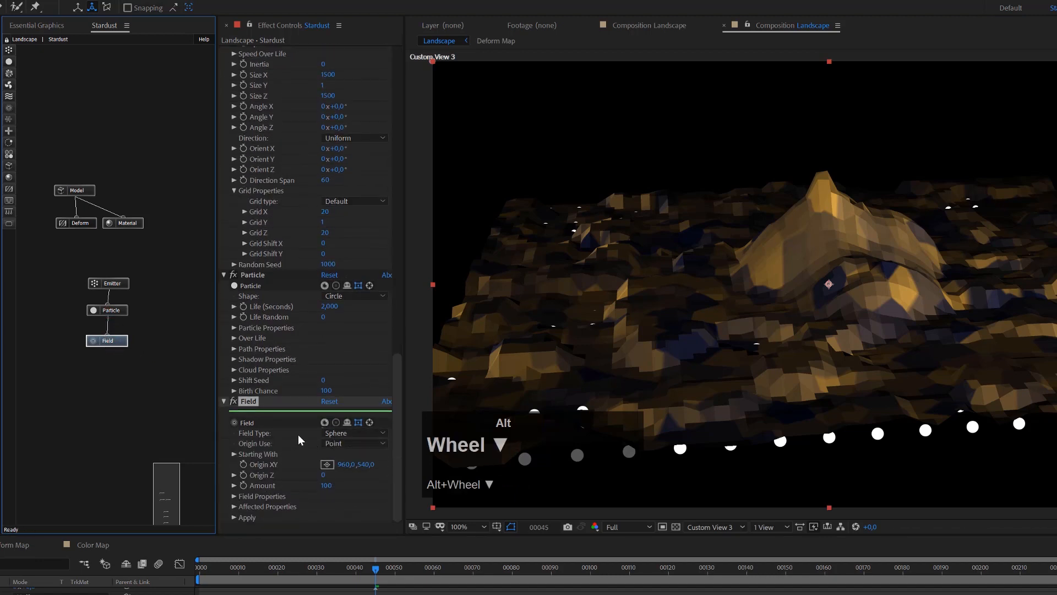
alt+click(360, 435)
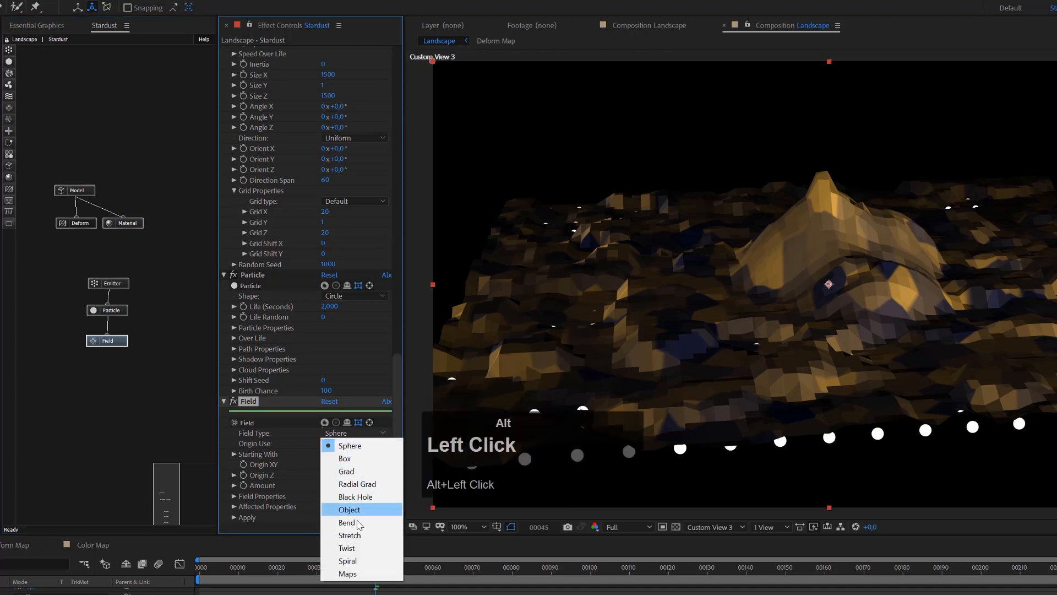
alt+click(352, 574)
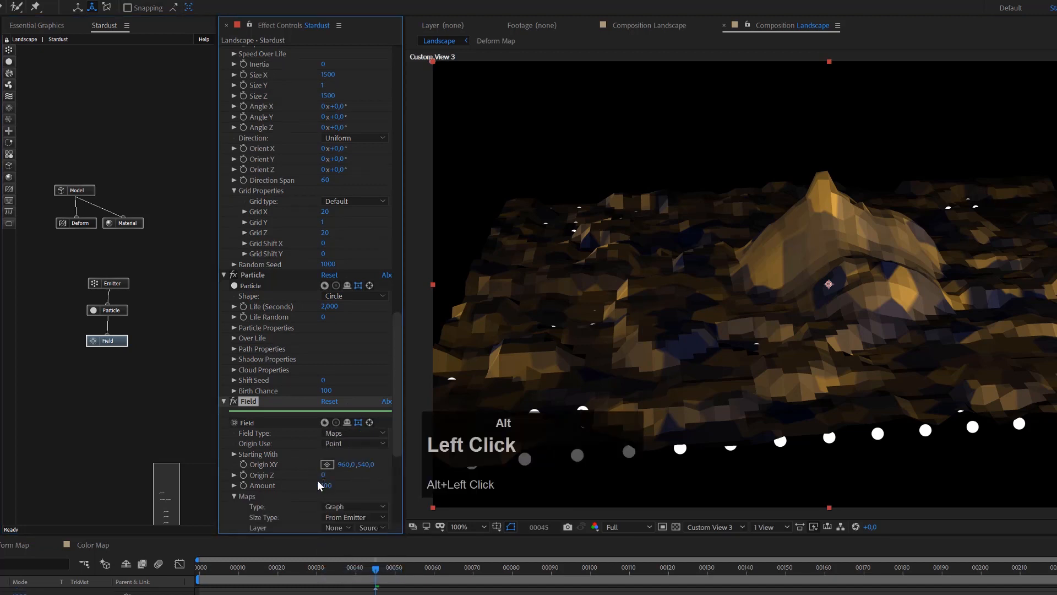
In the Field's Maps settings, choose Deform Map as the Layer and set the Type to Layer.
scroll(308, 483, down, 2)
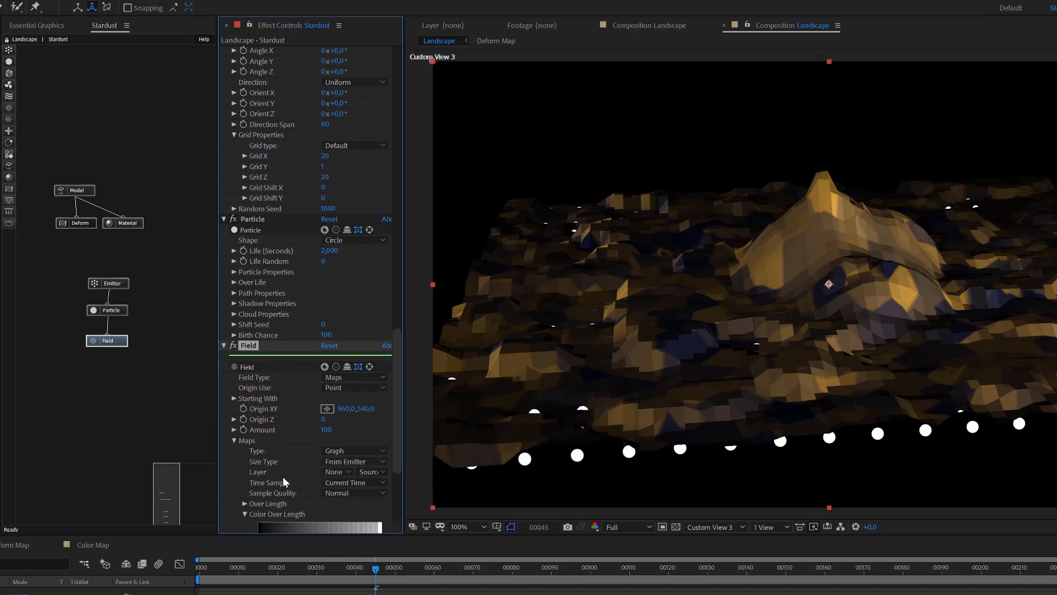
click(333, 472)
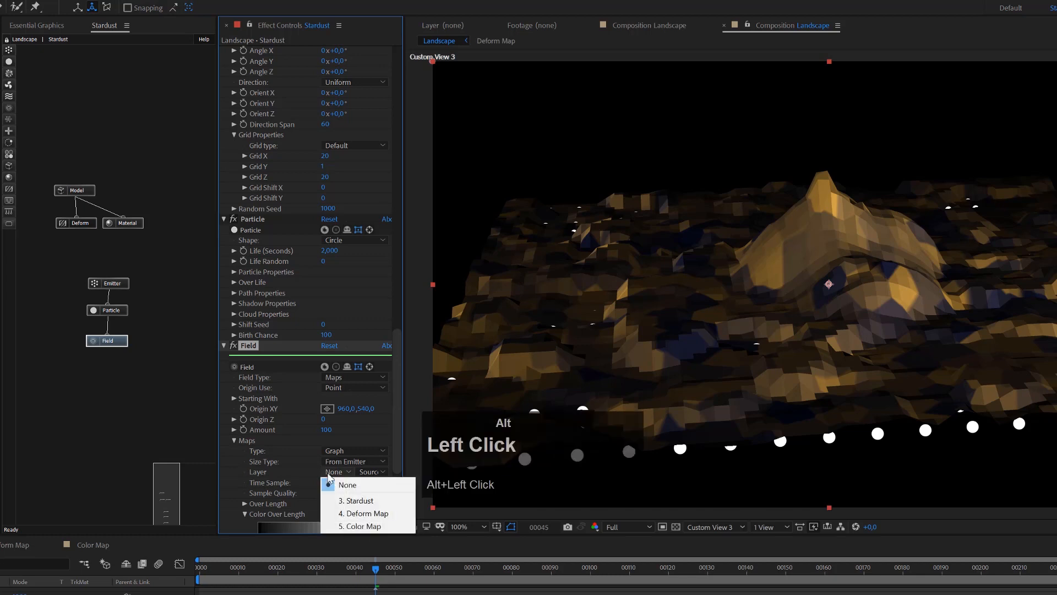
click(356, 513)
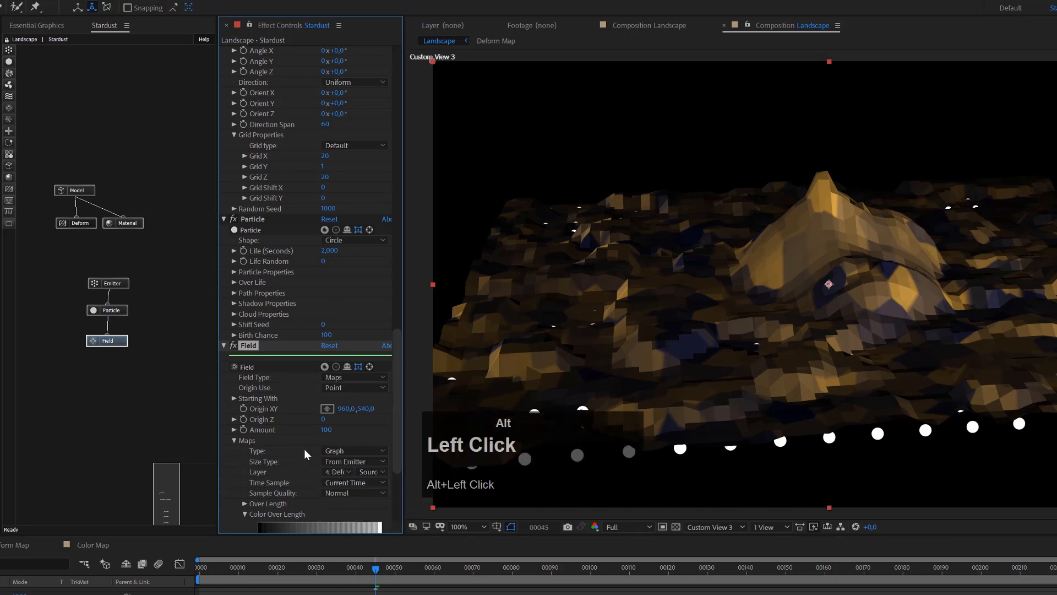
click(349, 452)
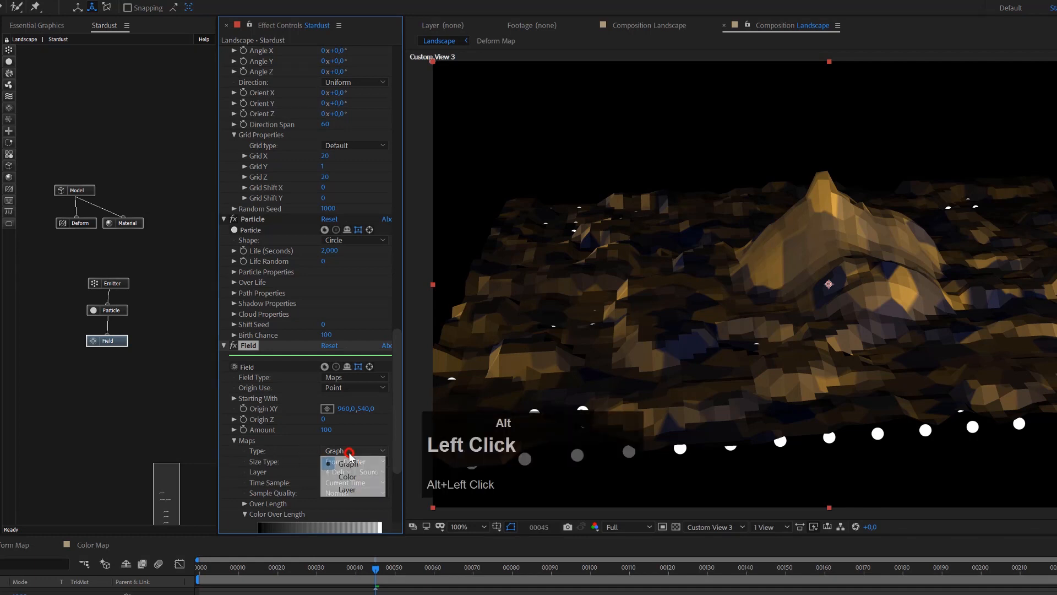
click(348, 482)
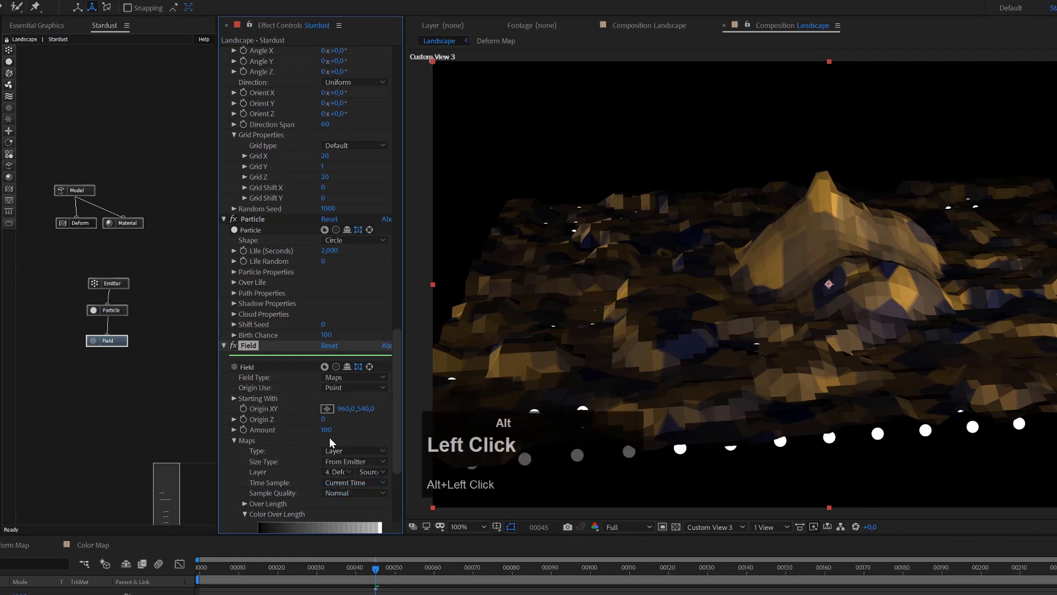
Open the Affect options in the Field's Maps settings.
scroll(292, 431, down, 3)
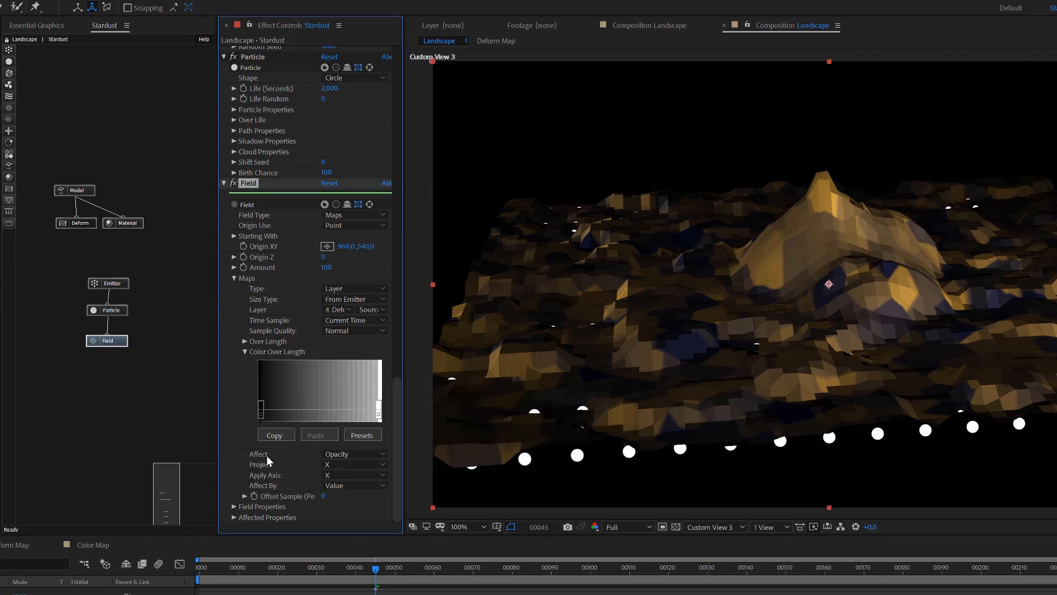
alt+click(339, 455)
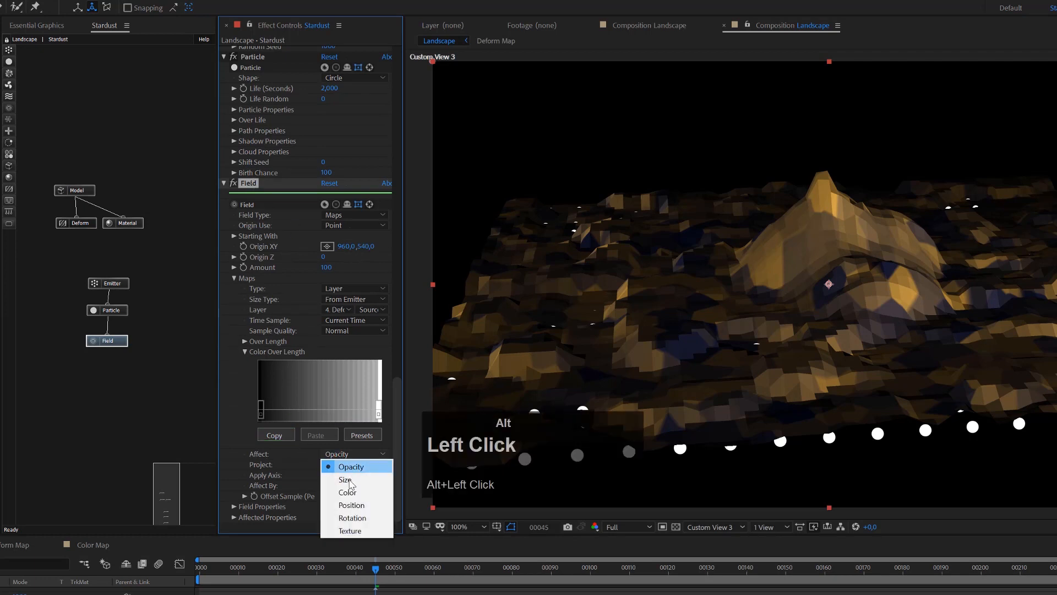
Make the Field's map affect particle Position, projected on XZ and applied along the Y axis.
click(355, 504)
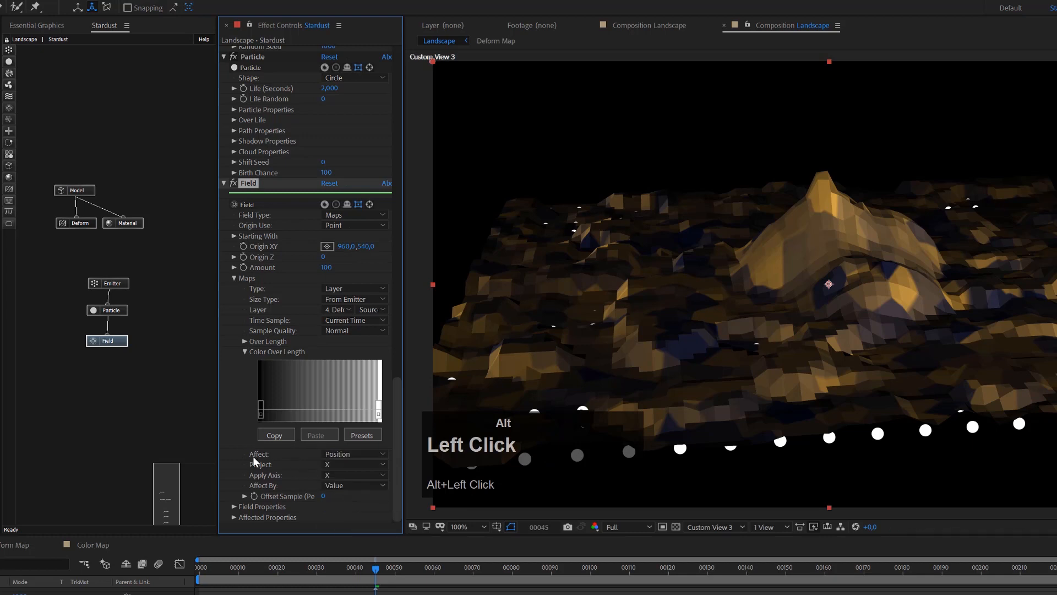
click(333, 465)
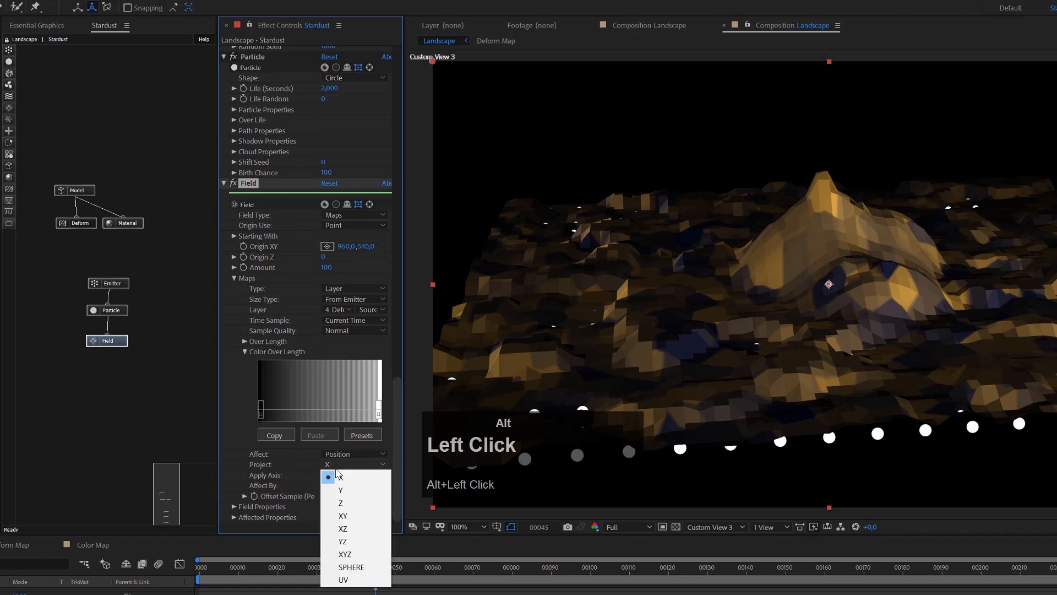
click(345, 528)
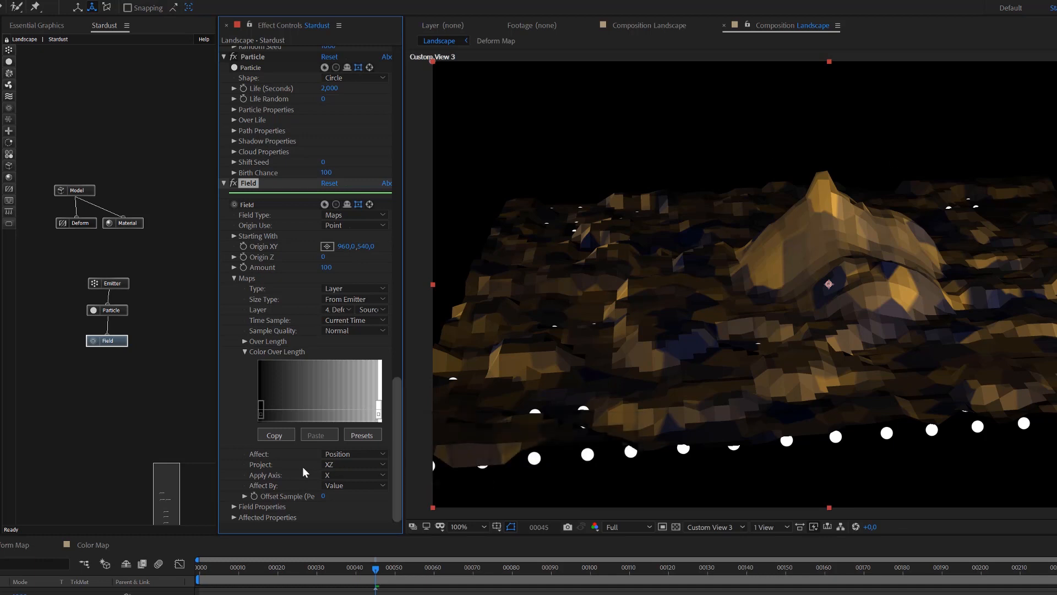
click(360, 477)
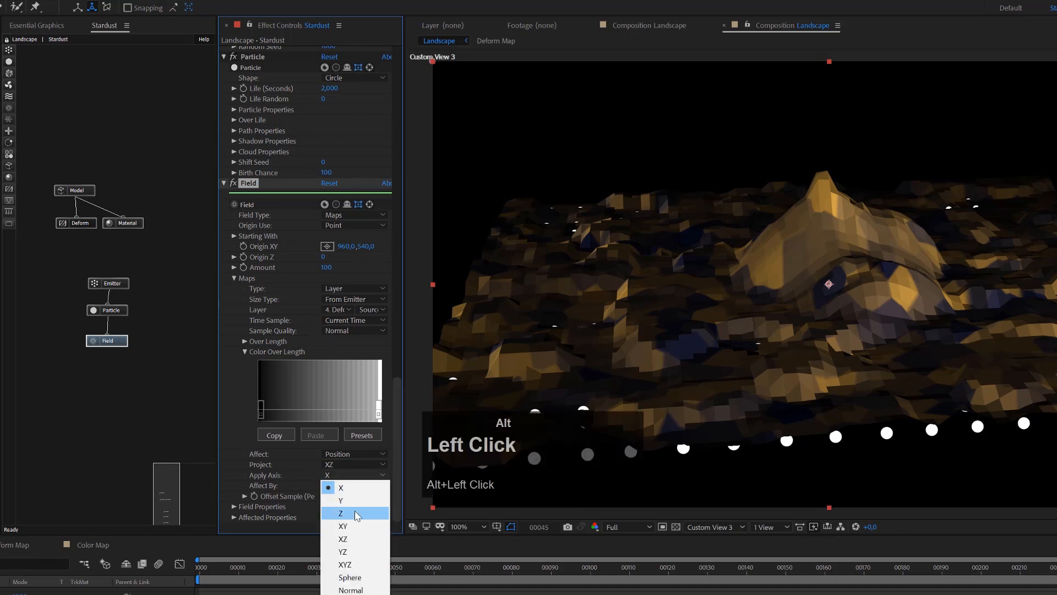
click(352, 501)
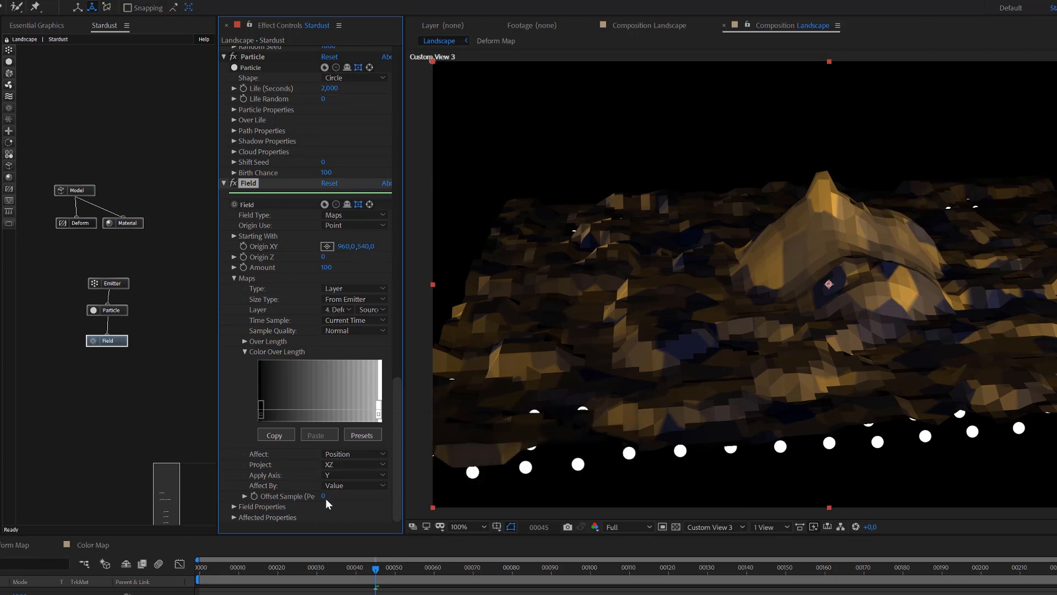
Reduce the Field's affected Size to 0, then raise its affected Position and adjust the sample offset to fit the particles to the terrain.
drag(324, 497, 217, 490)
drag(328, 268, 409, 325)
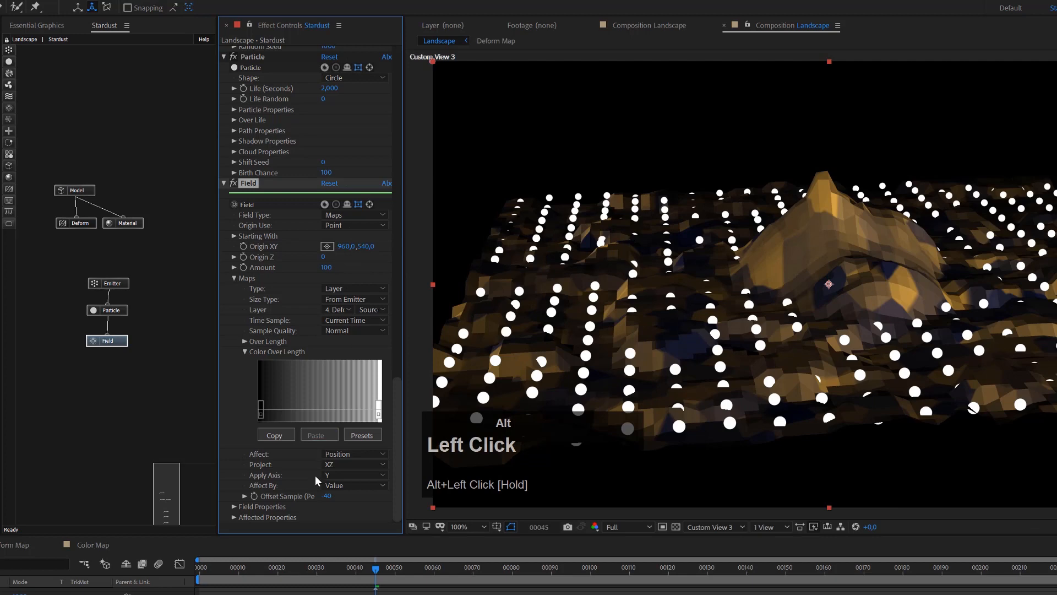
alt+click(234, 517)
scroll(242, 496, down, 2)
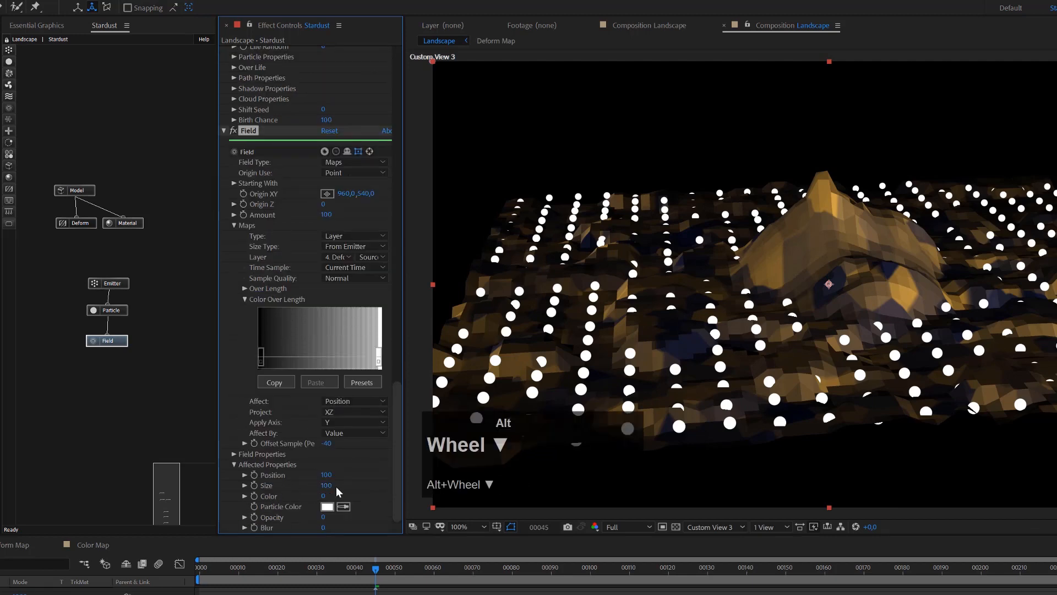
drag(328, 488, 264, 487)
drag(326, 474, 479, 446)
mouse_move(336, 444)
mouse_down()
mouse_move(291, 444)
mouse_move(393, 425)
mouse_move(307, 427)
mouse_move(329, 424)
mouse_up()
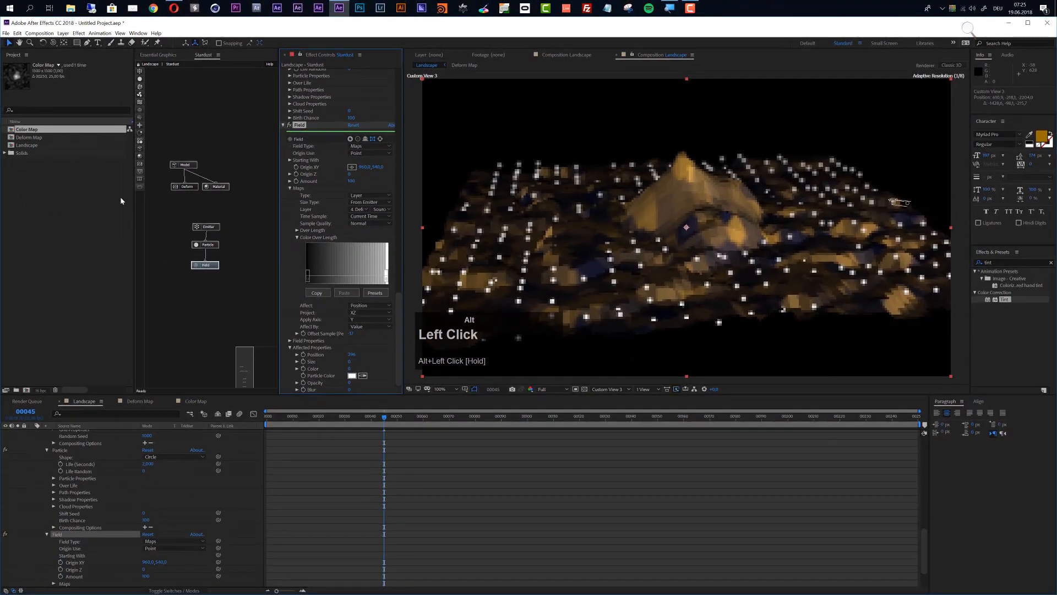
Duplicate the Deform Map composition and rename the copy Position Map.
click(121, 196)
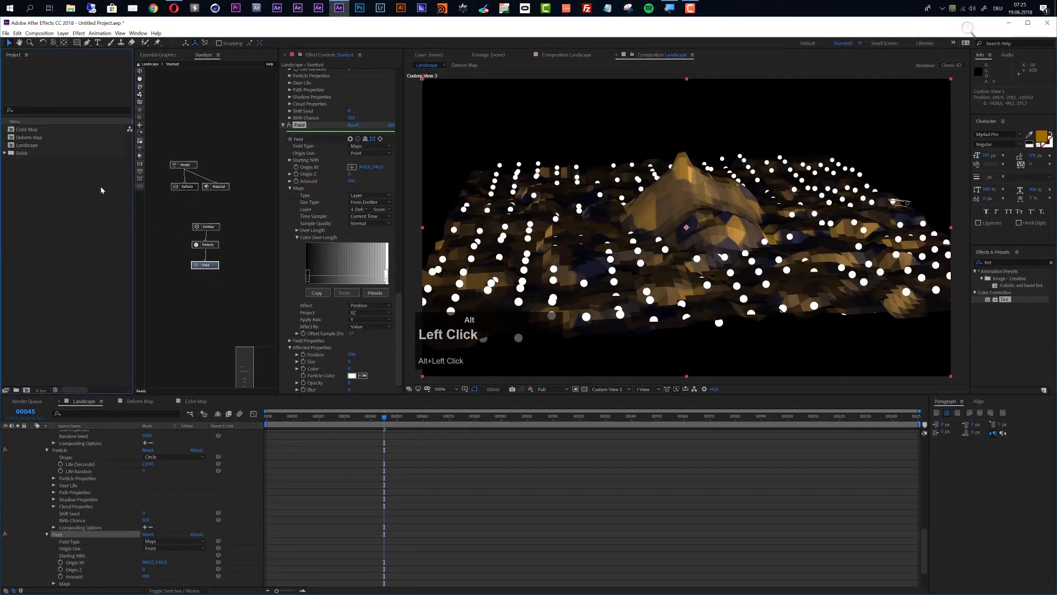
click(33, 138)
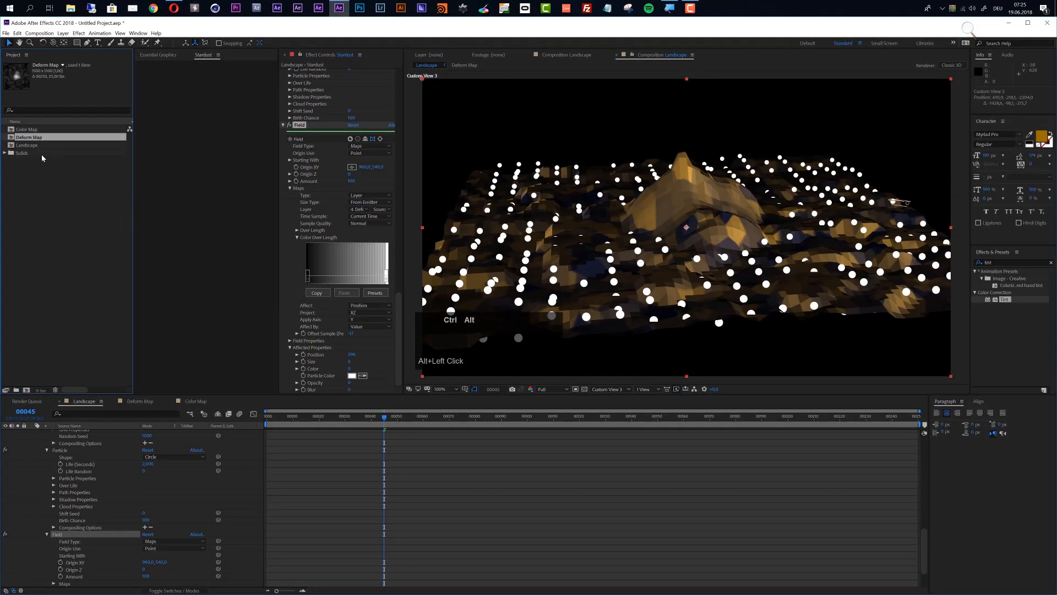
key(ctrl+d)
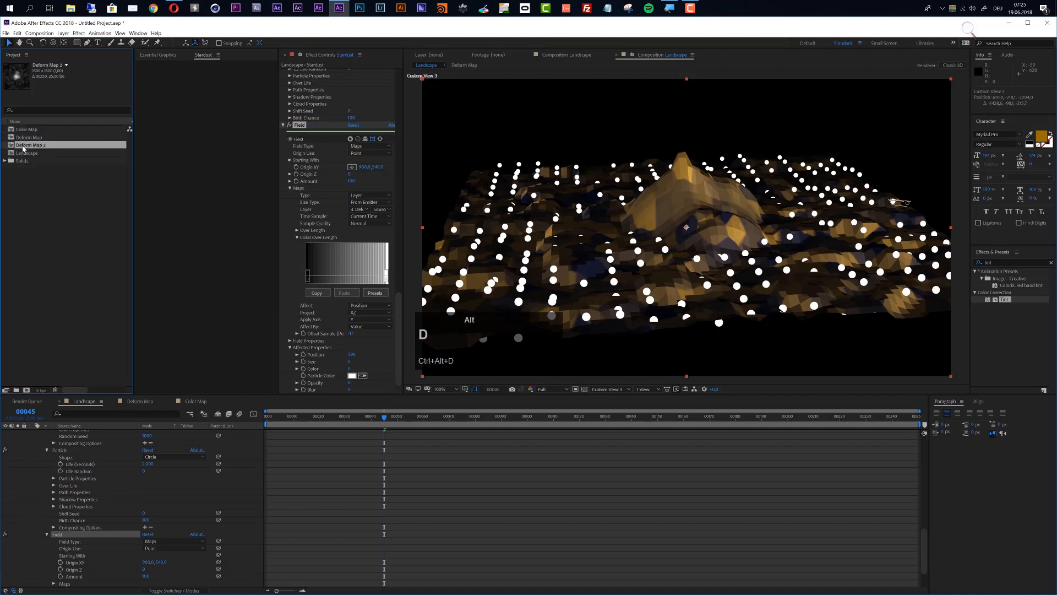
key(Return)
text(P)
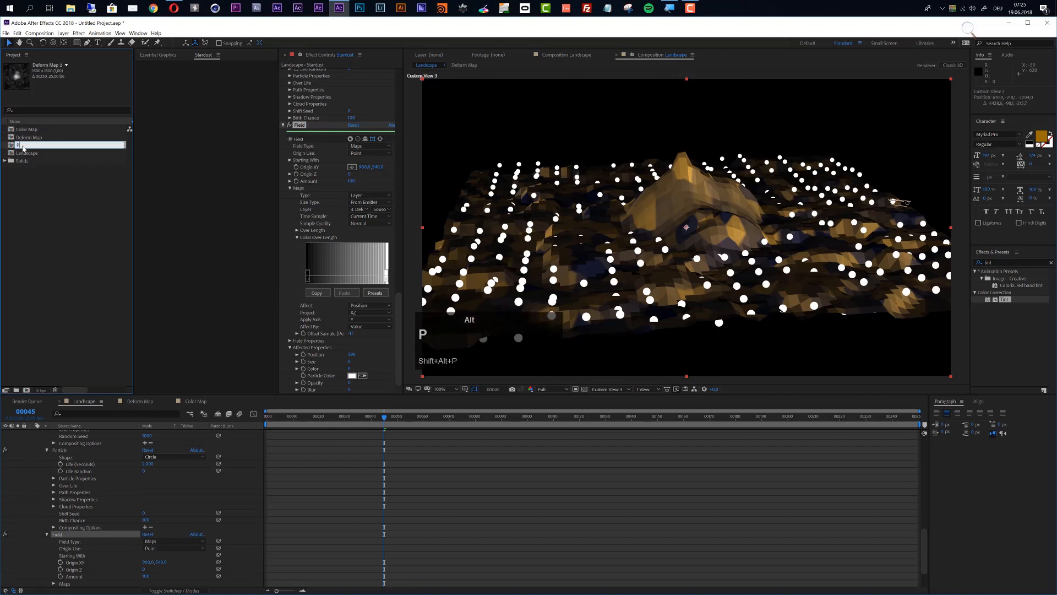
text(osition Map)
key(Return)
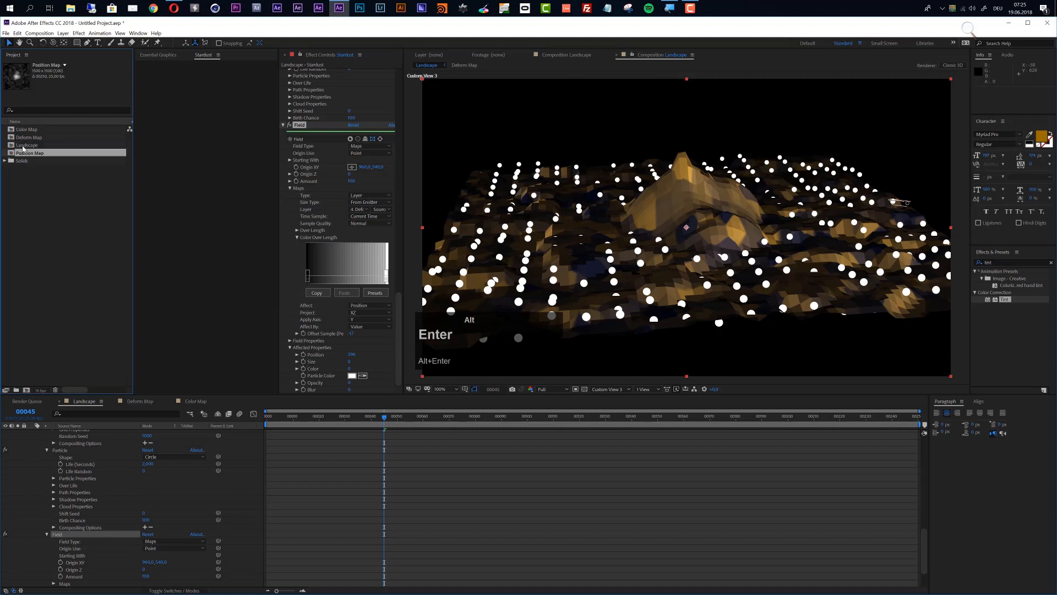
Collapse the Landscape layers, add Position Map beneath Color Map, and hide it.
click(23, 538)
key(alt+u)
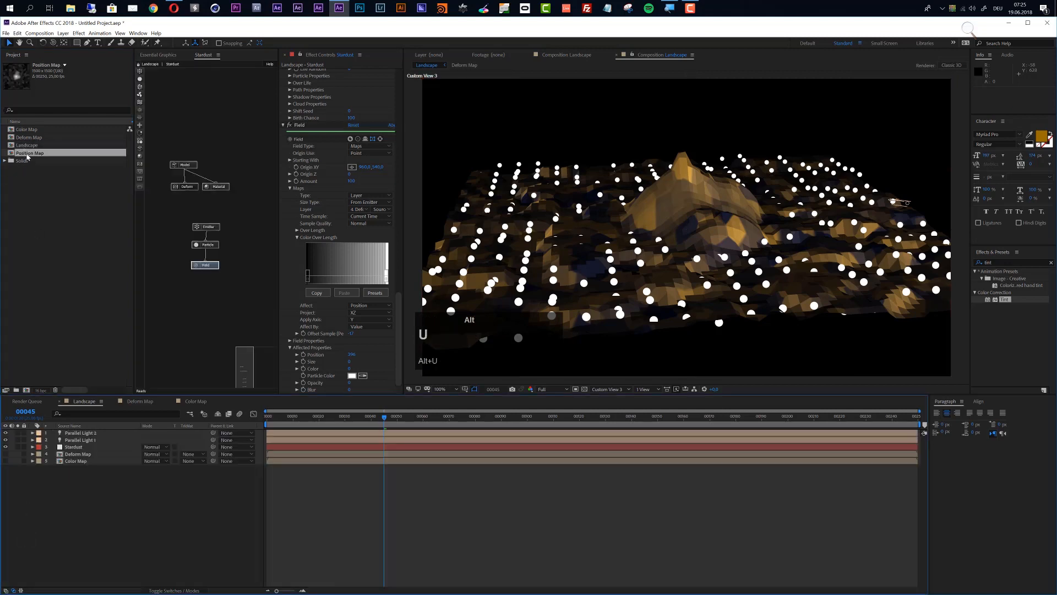
drag(27, 155, 3, 470)
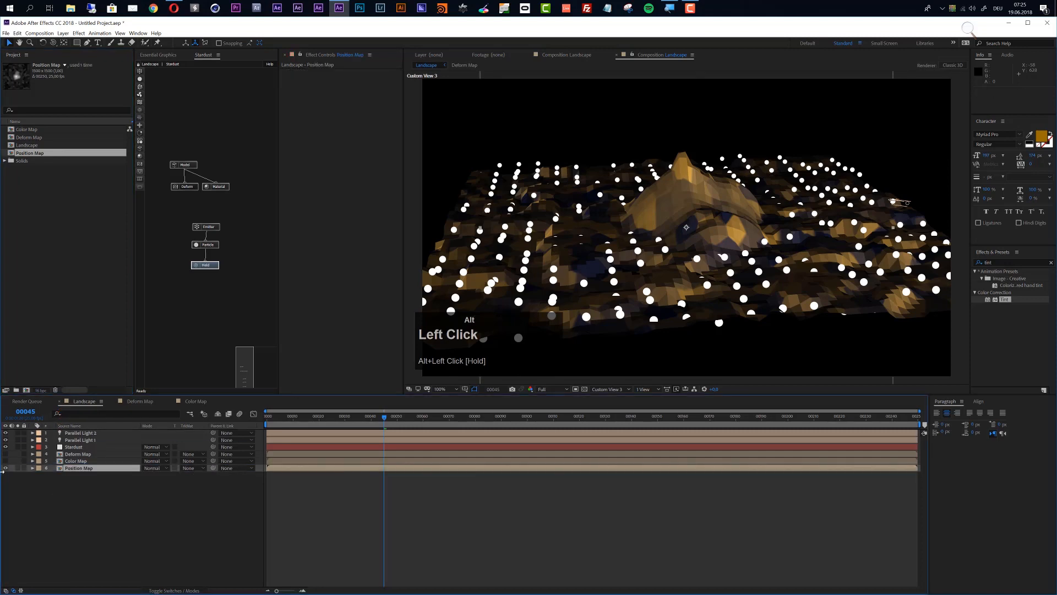
alt+click(7, 470)
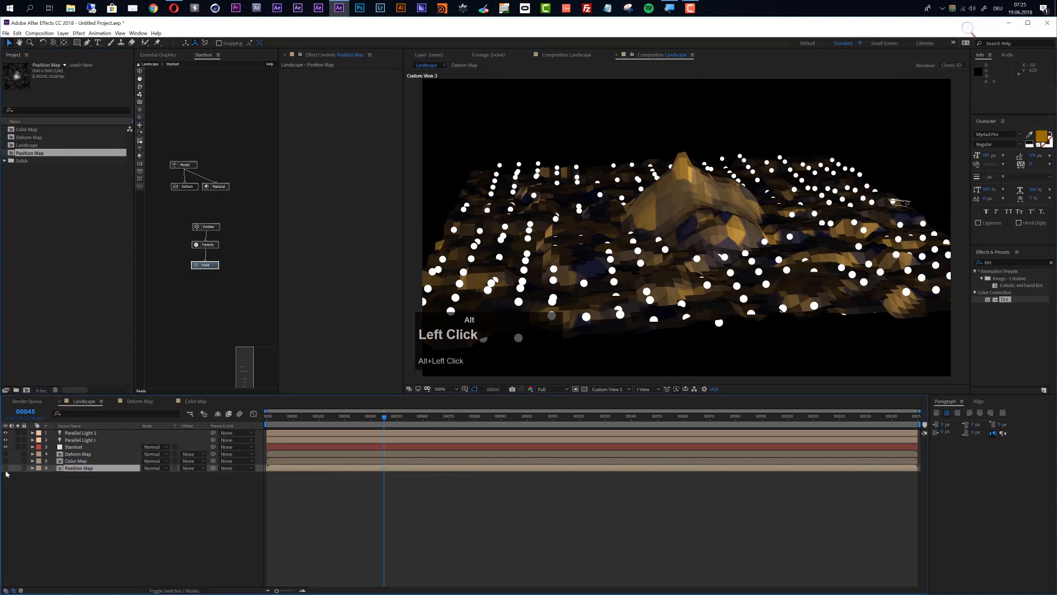
Open the Position Map composition and add an adjustment layer with the Invert effect above its other layers.
double_click(83, 468)
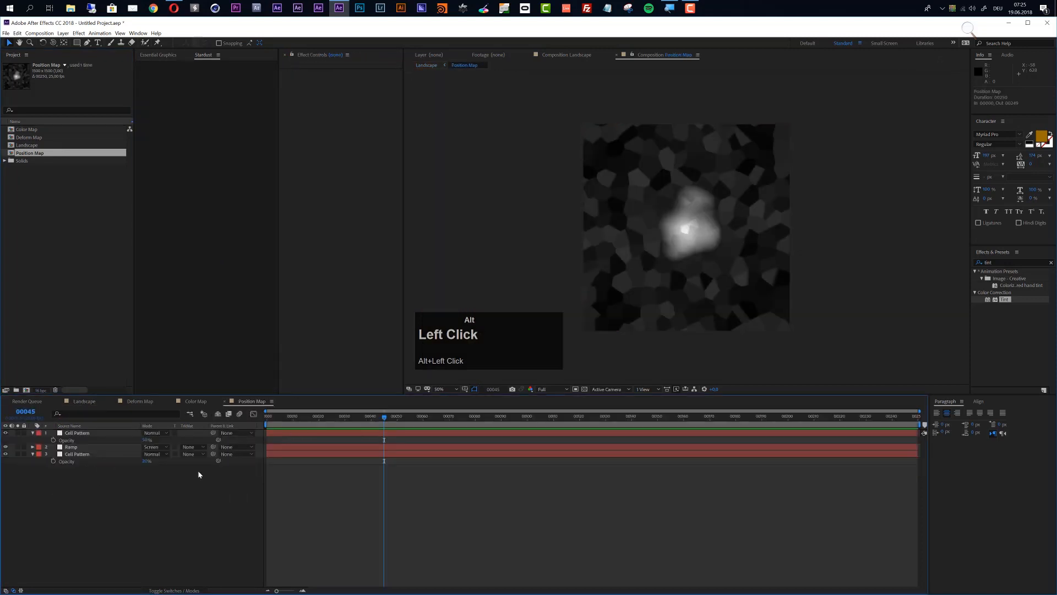
click(65, 34)
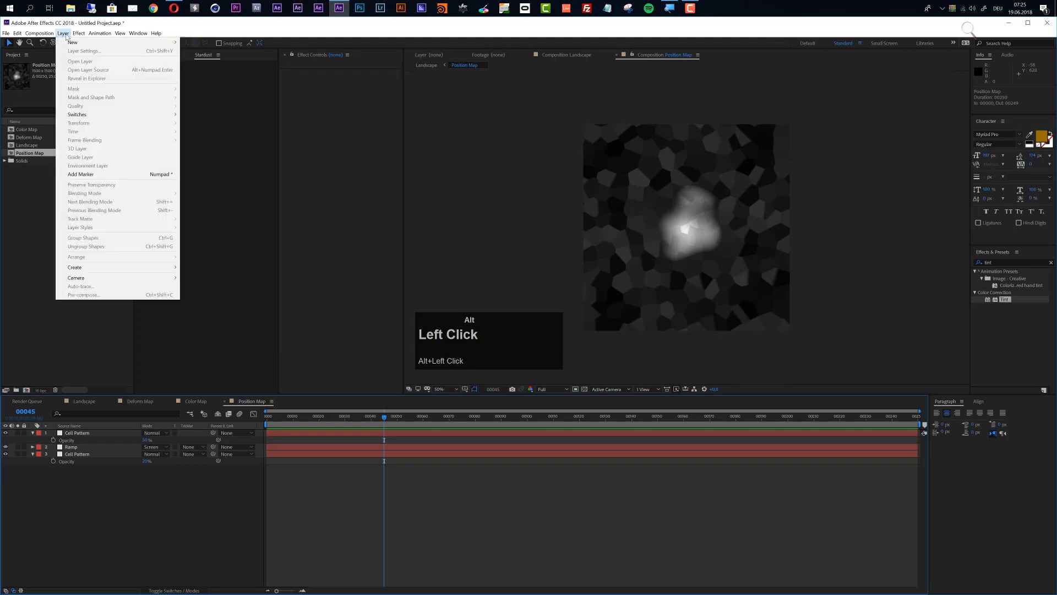
mouse_move(82, 43)
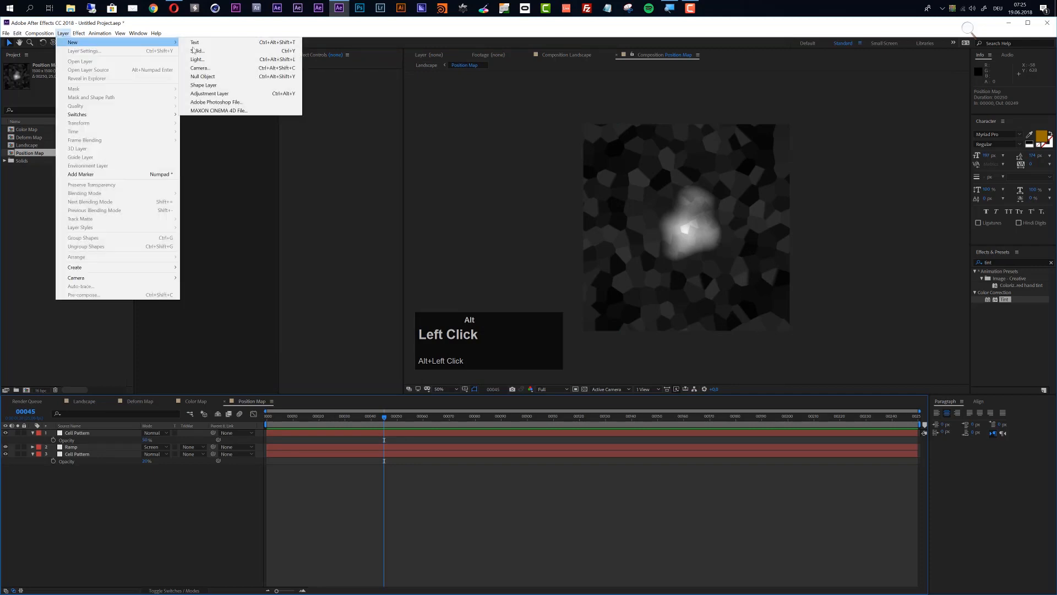
click(225, 93)
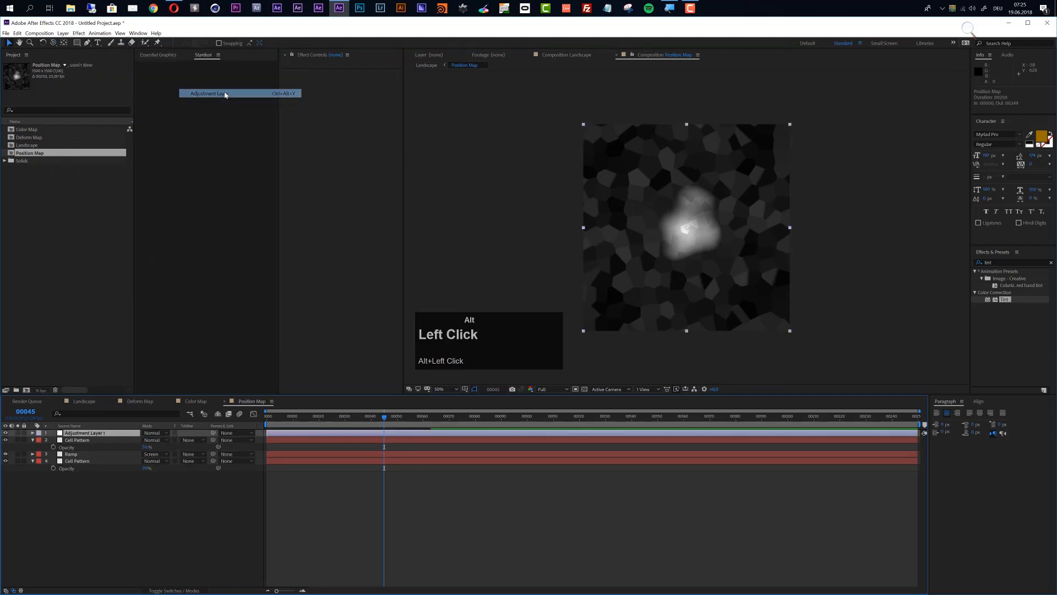
click(984, 262)
text(invert)
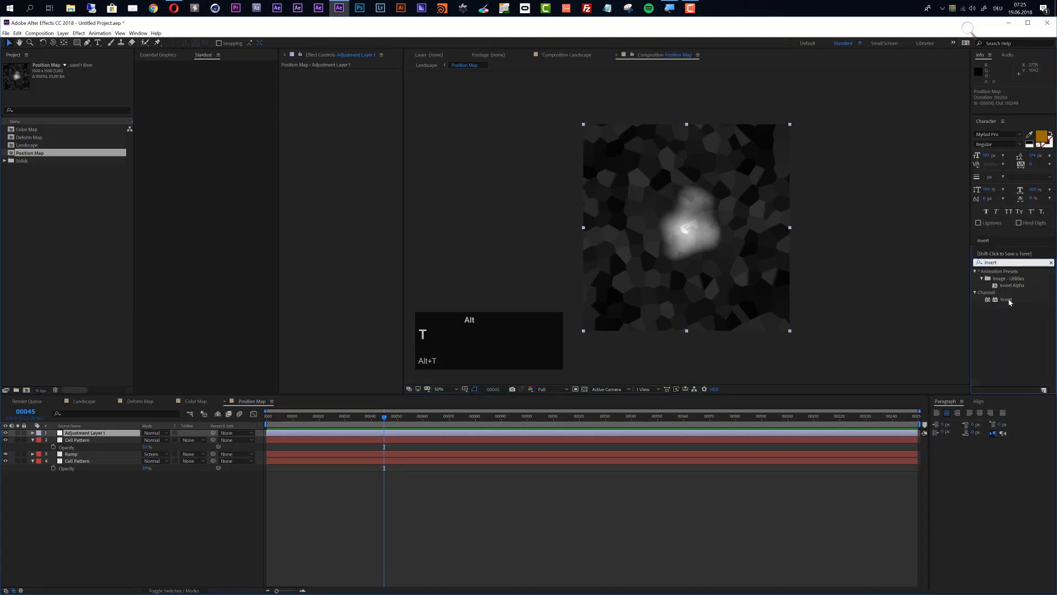
drag(1009, 301, 610, 431)
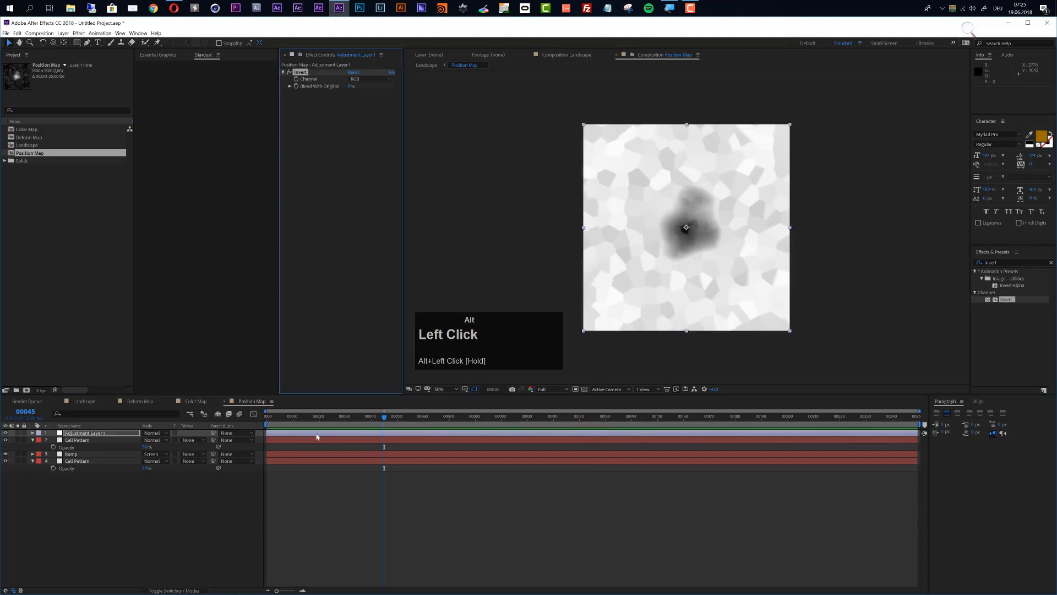
Return to the Landscape composition and use Position Map as the map layer of the Stardust Field.
click(83, 401)
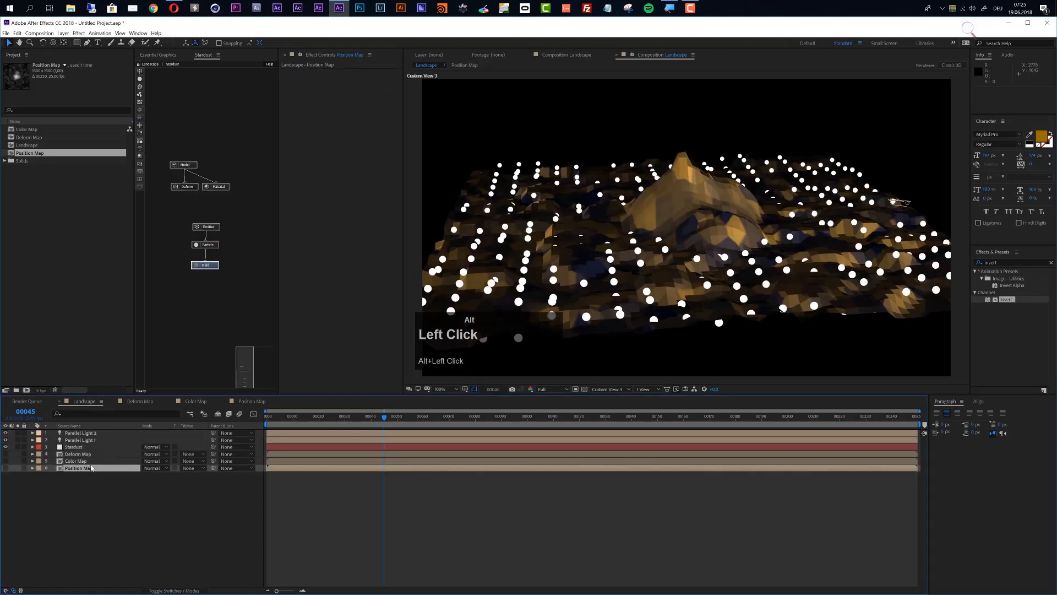
click(81, 447)
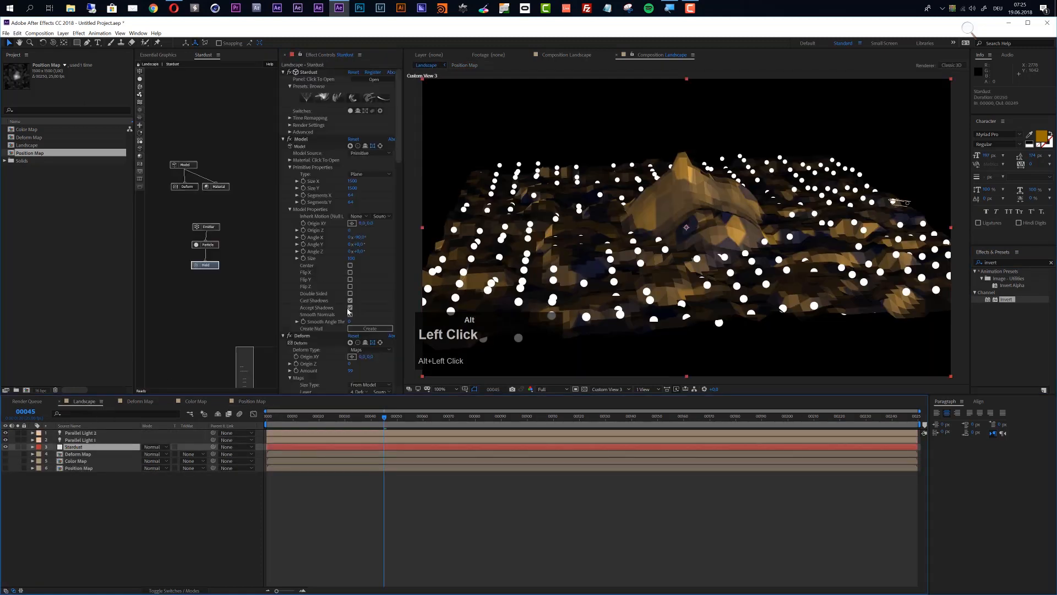
click(208, 266)
scroll(338, 312, down, 5)
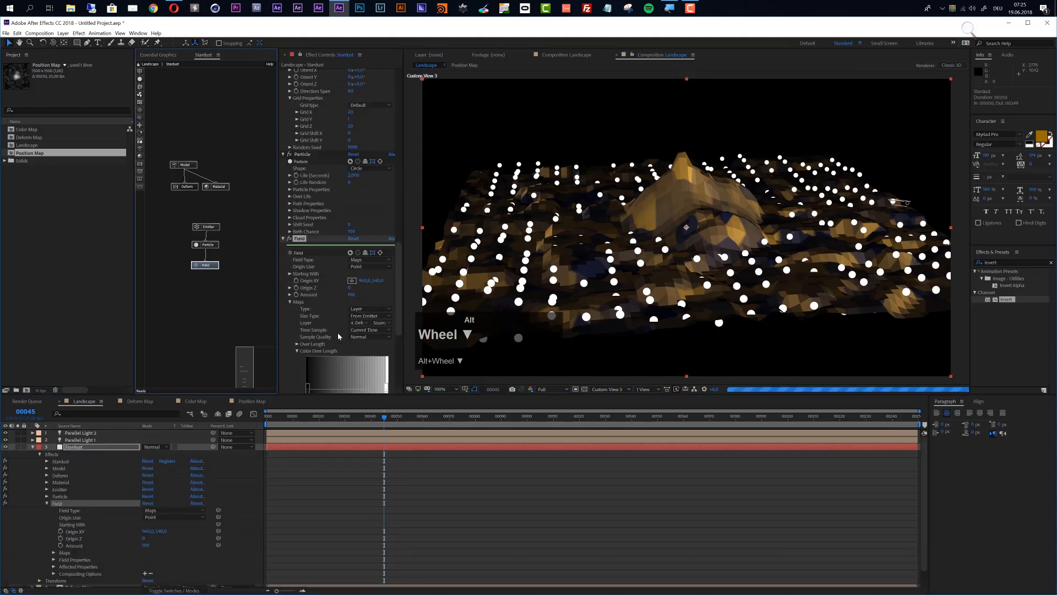
click(360, 305)
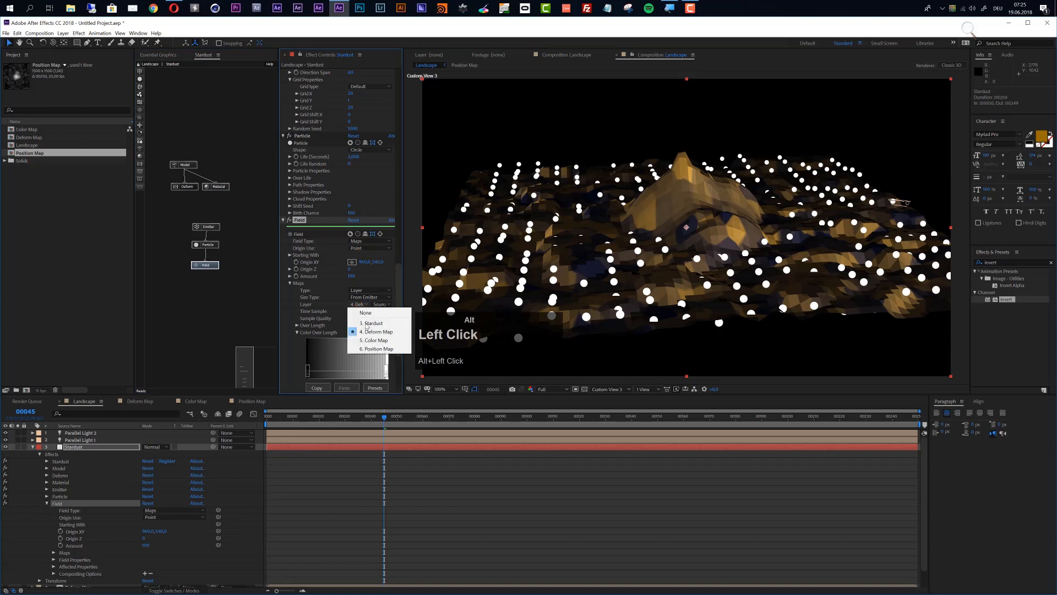
click(375, 349)
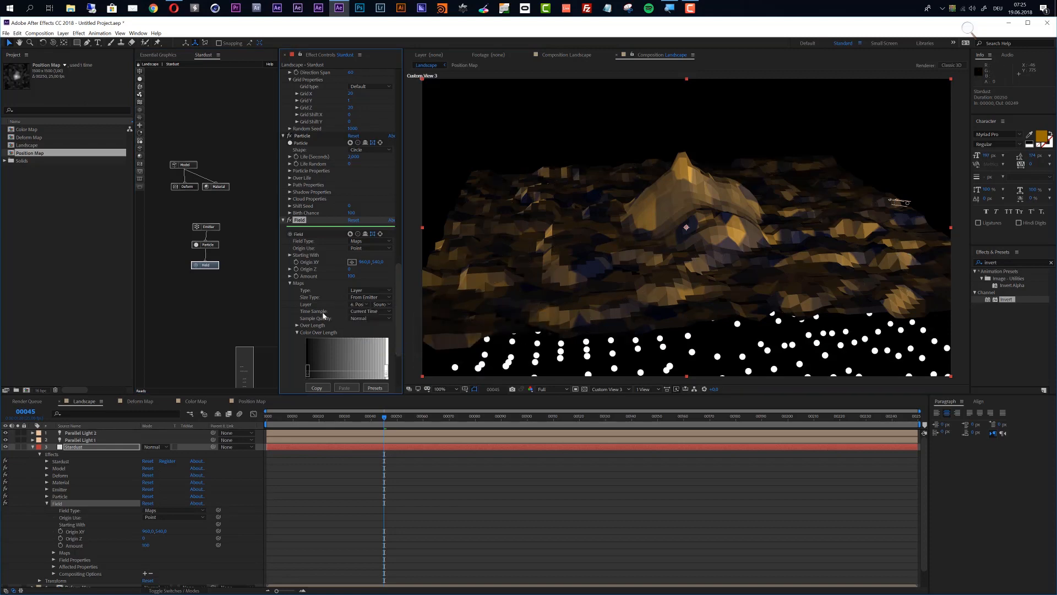
Set the Field's sample offset to -100 and fine-tune its affected Position until the particles follow the terrain surface.
scroll(322, 311, down, 4)
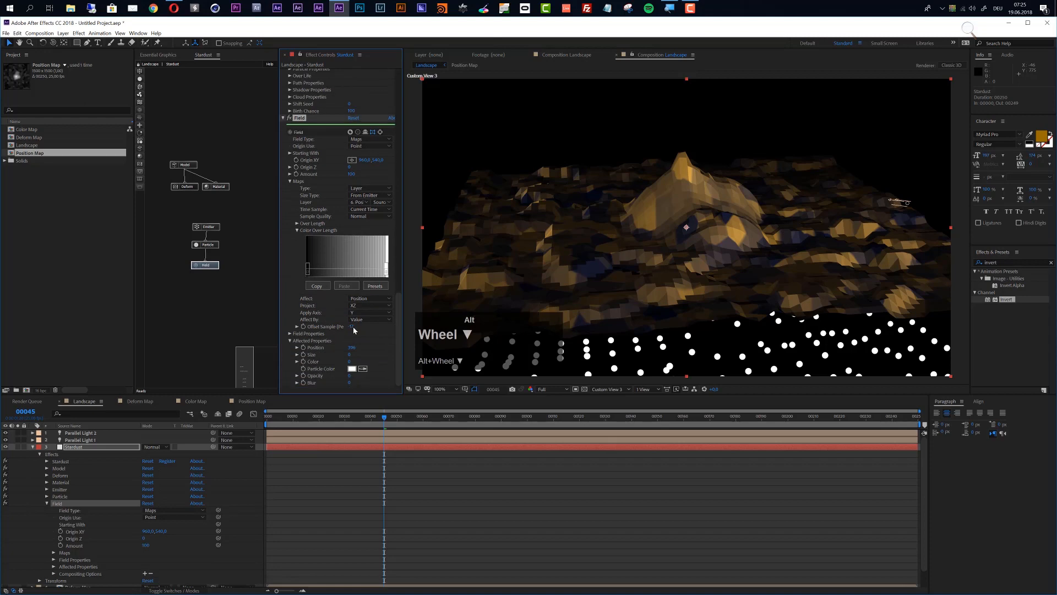
drag(351, 326, 280, 326)
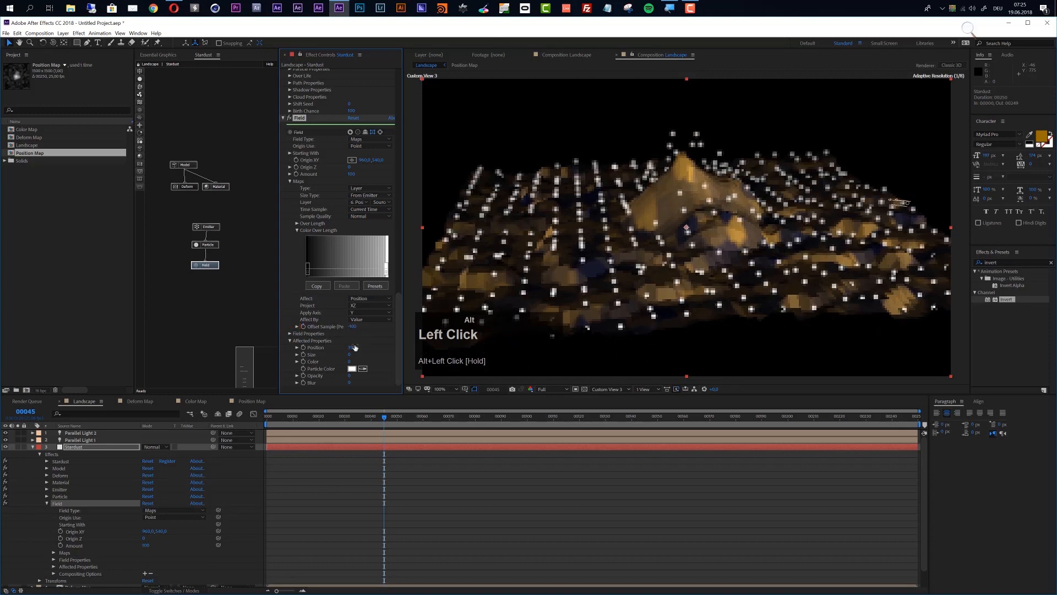
drag(355, 347, 303, 348)
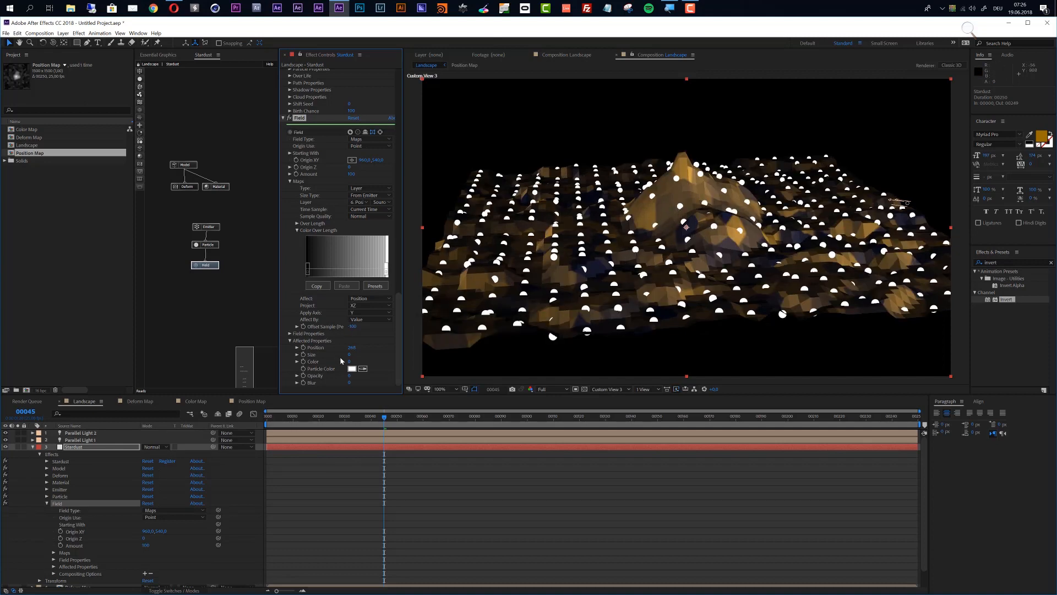
drag(351, 350, 350, 350)
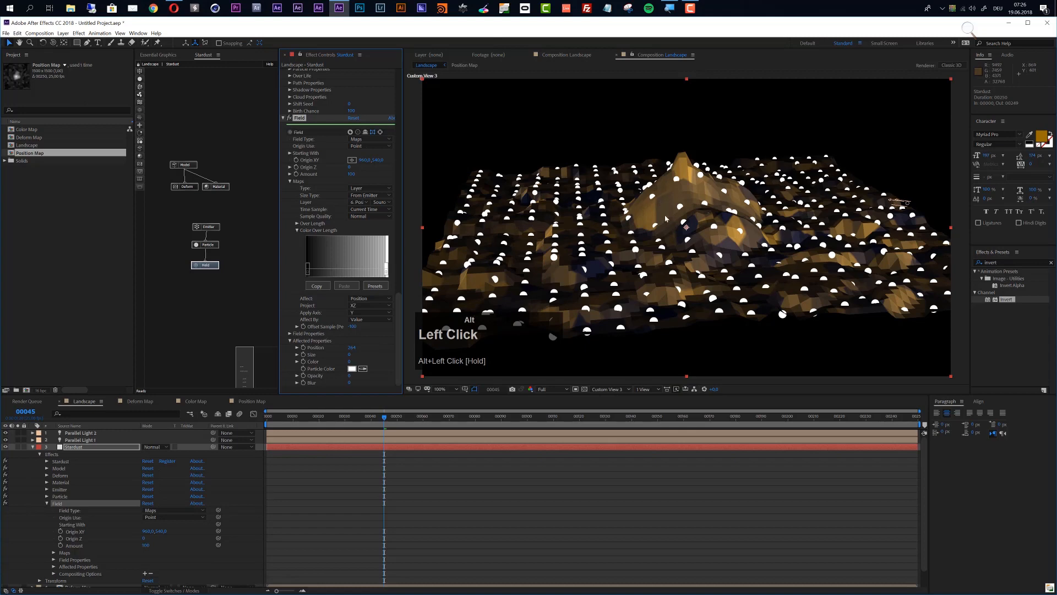
mouse_move(352, 326)
mouse_down()
mouse_move(337, 327)
mouse_move(354, 326)
mouse_up()
alt+click(354, 327)
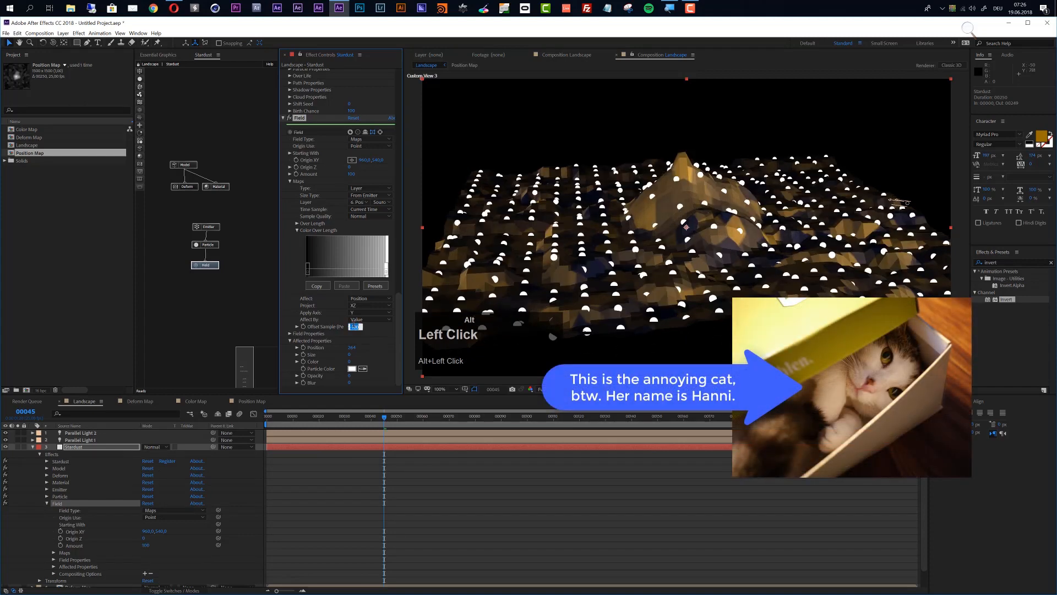
text(-110)
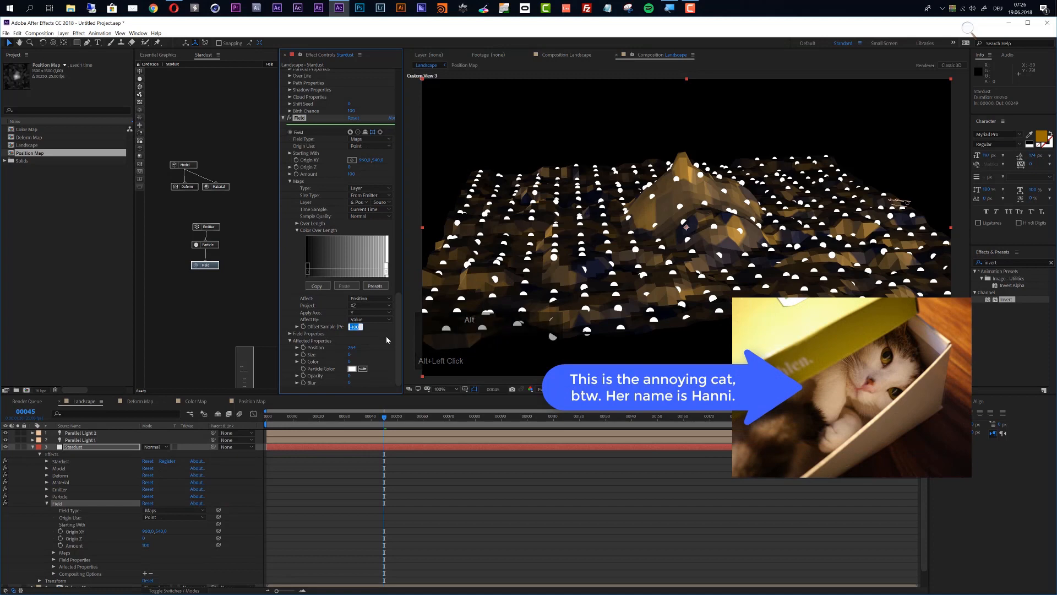
key(Return)
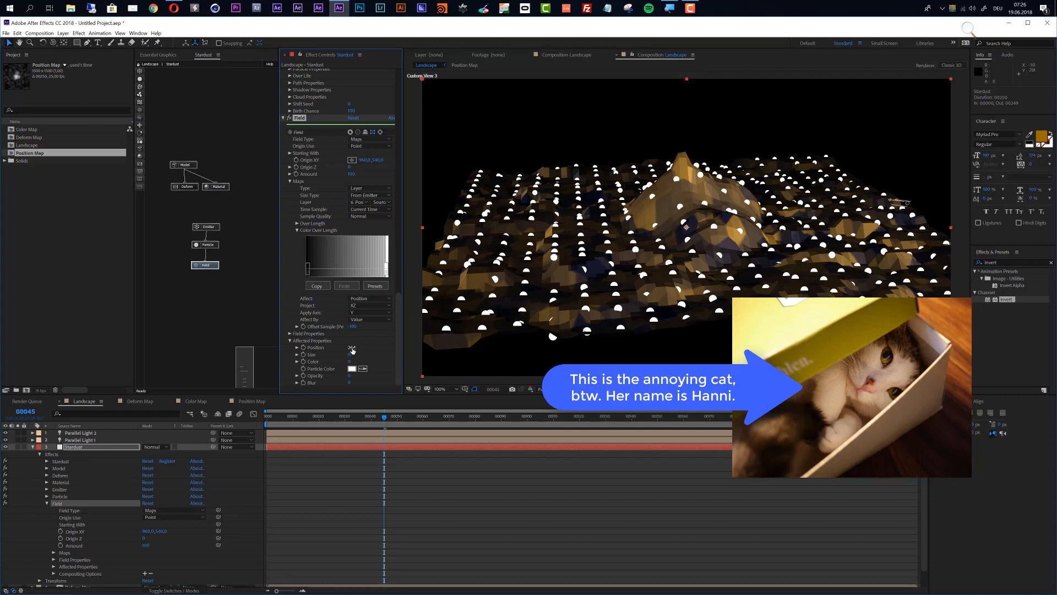
drag(352, 351, 357, 347)
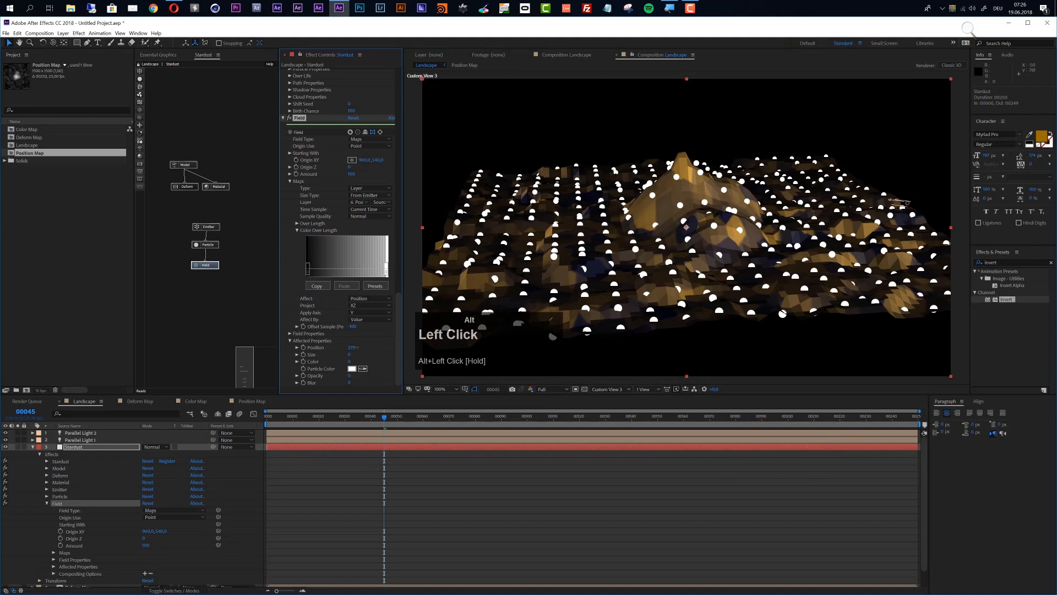
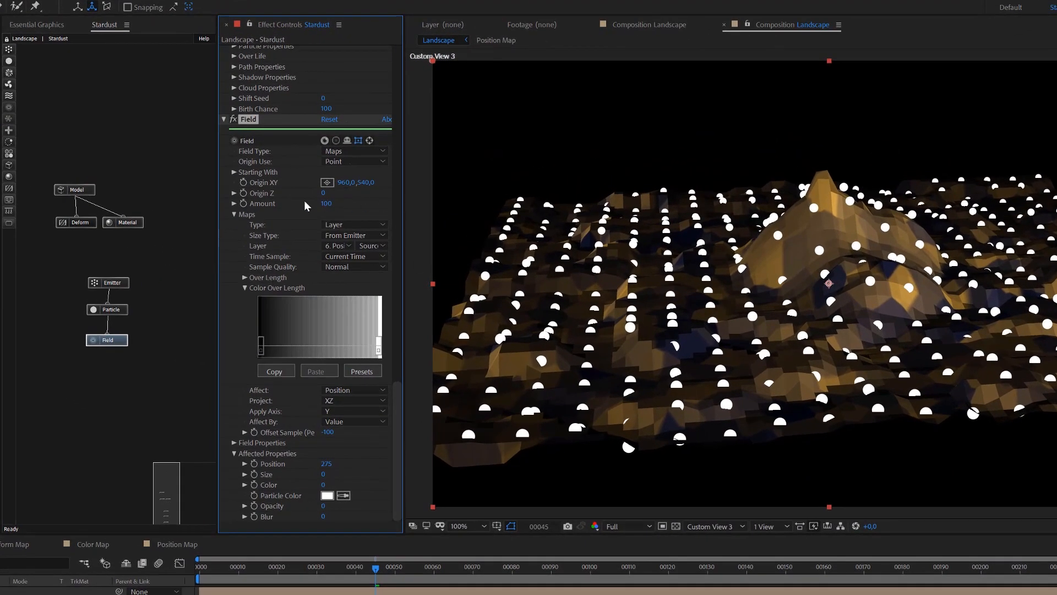
Change the particle shape of the Particle node from the lower Emitter branch to Model.
alt+click(115, 313)
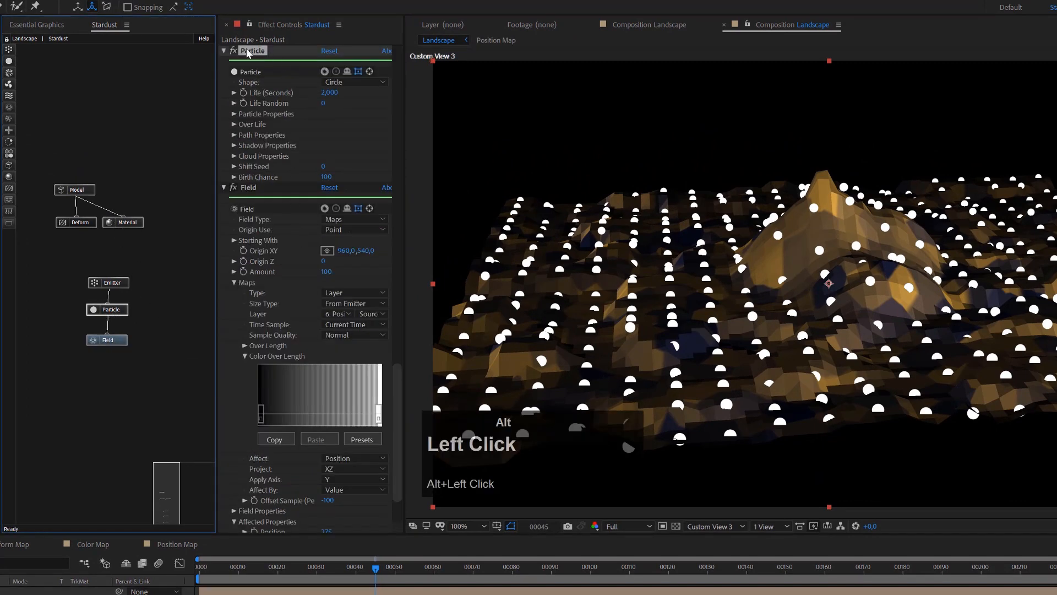
click(354, 82)
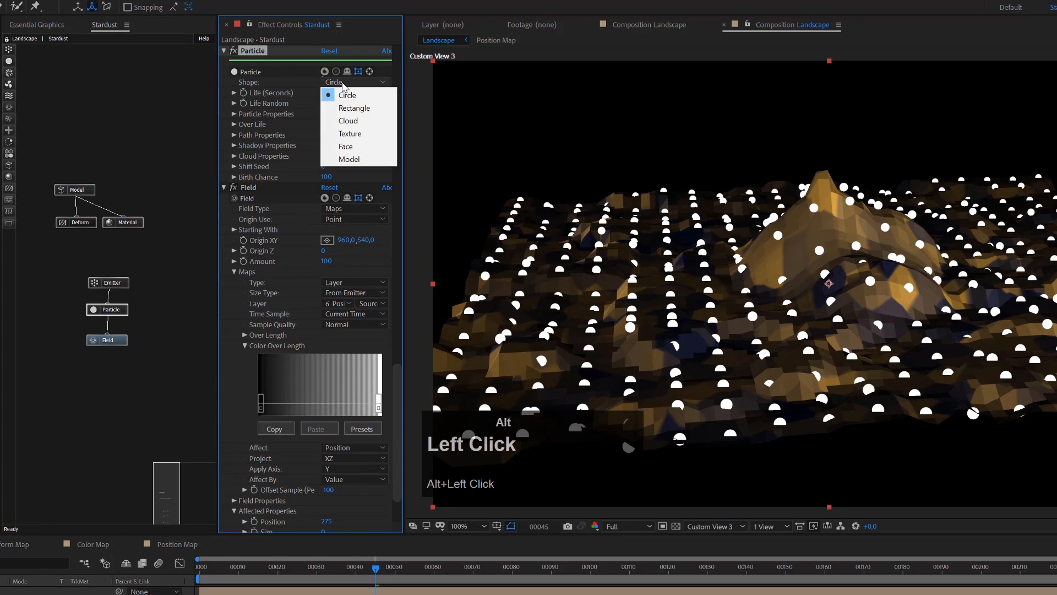
click(357, 160)
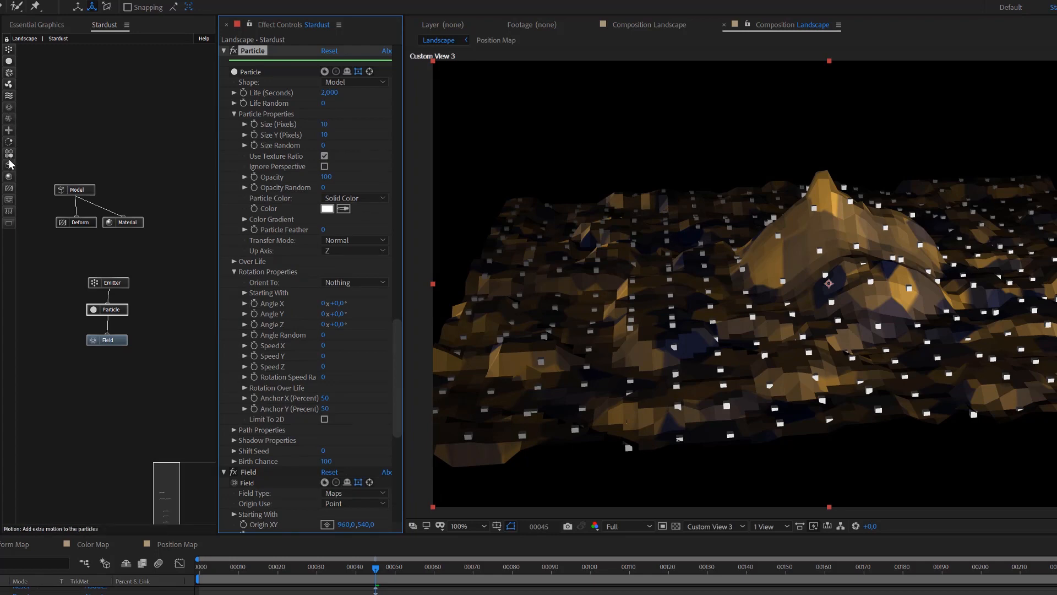
Attach a new Model node to the Particle node and make it a Cylinder primitive.
drag(9, 170, 109, 312)
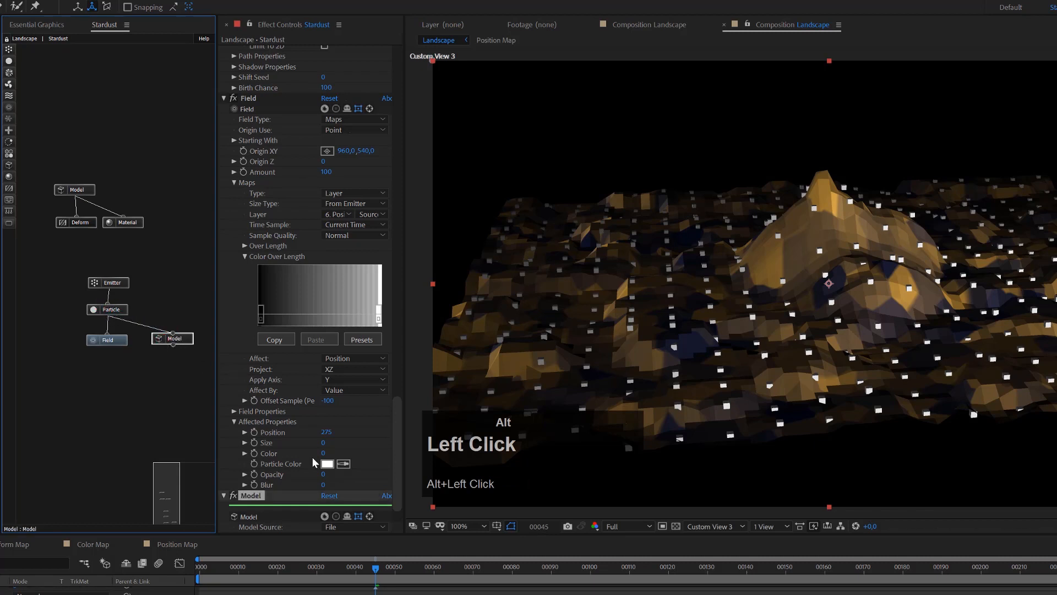
scroll(312, 457, down, 2)
click(335, 483)
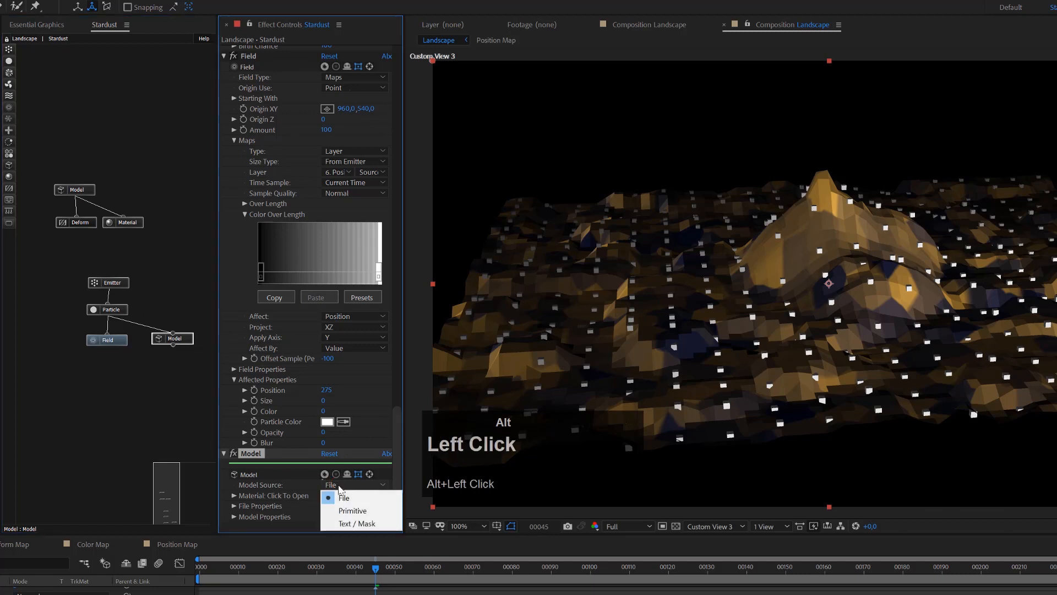
click(358, 511)
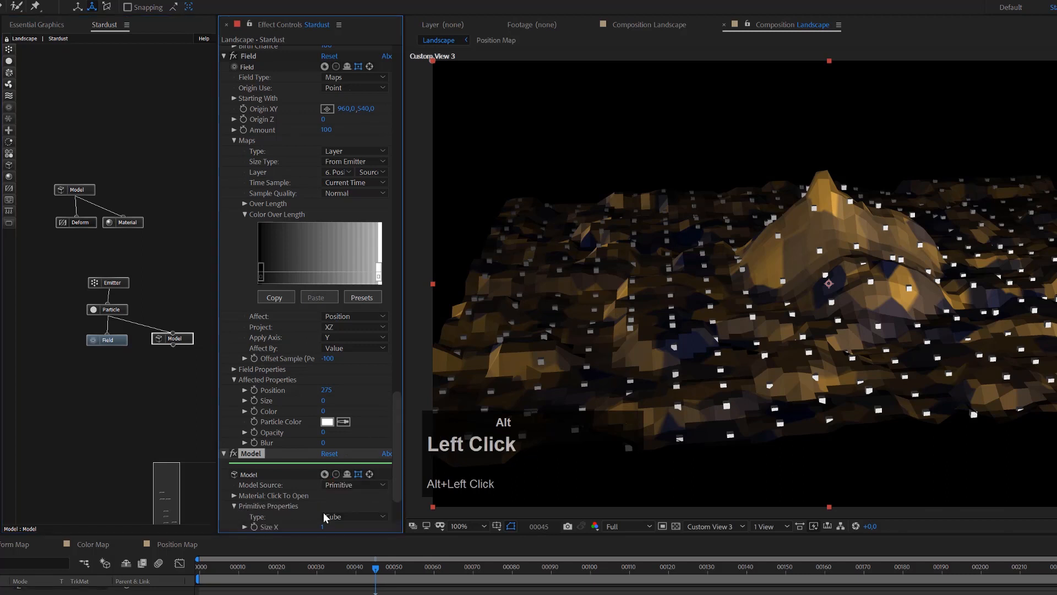
click(333, 518)
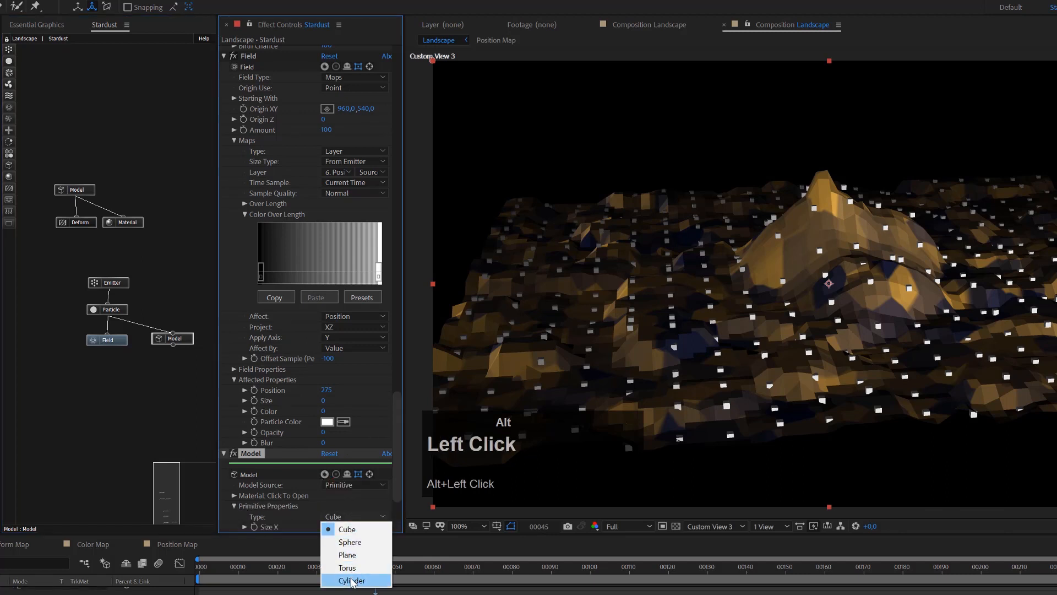
click(351, 581)
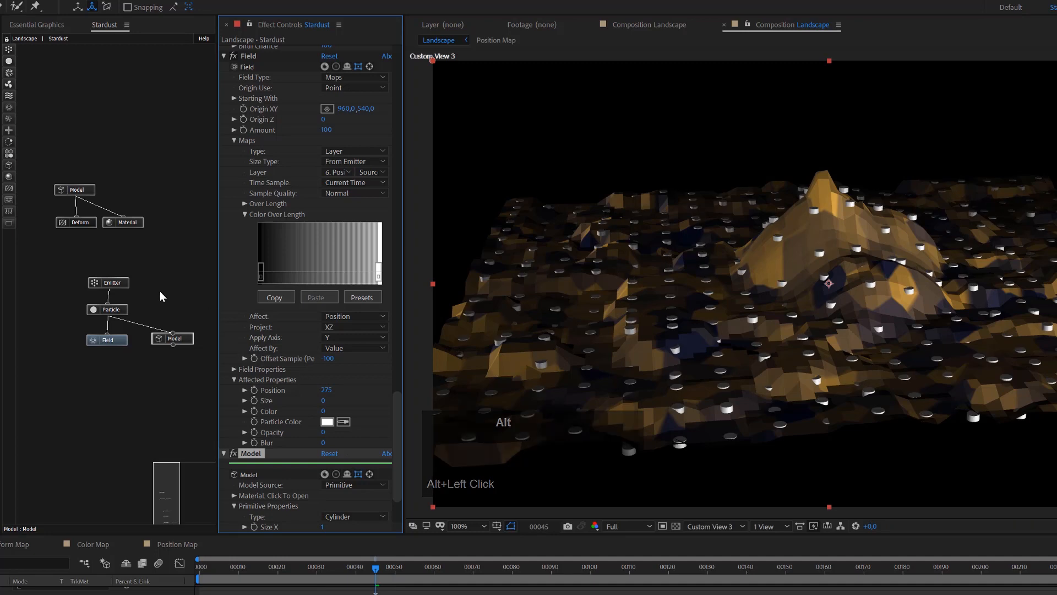
Set the Particle node's life to 10 seconds and its particle size to 6 pixels.
alt+click(115, 310)
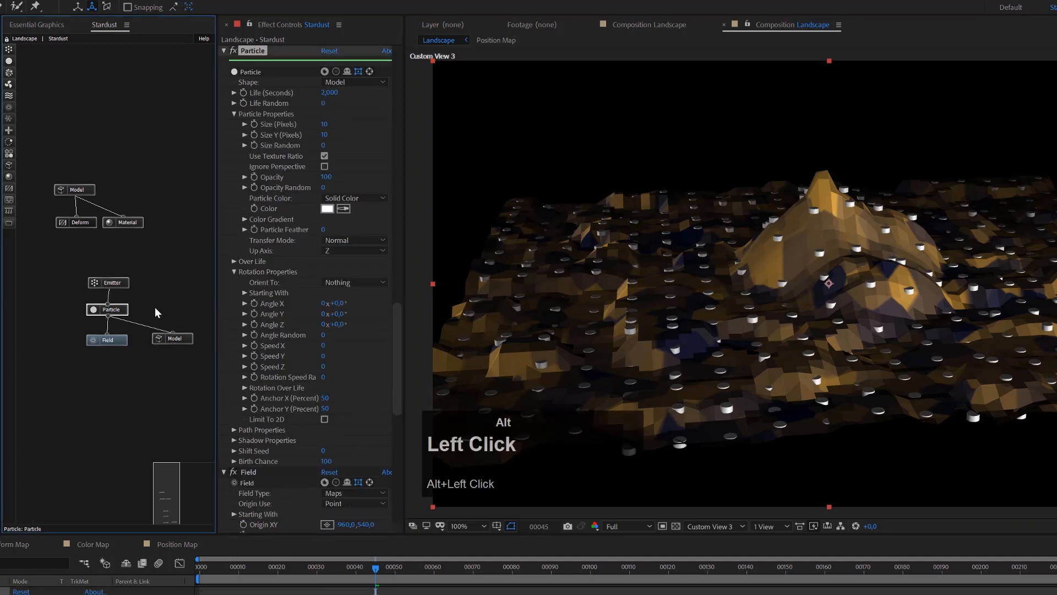
alt+click(324, 93)
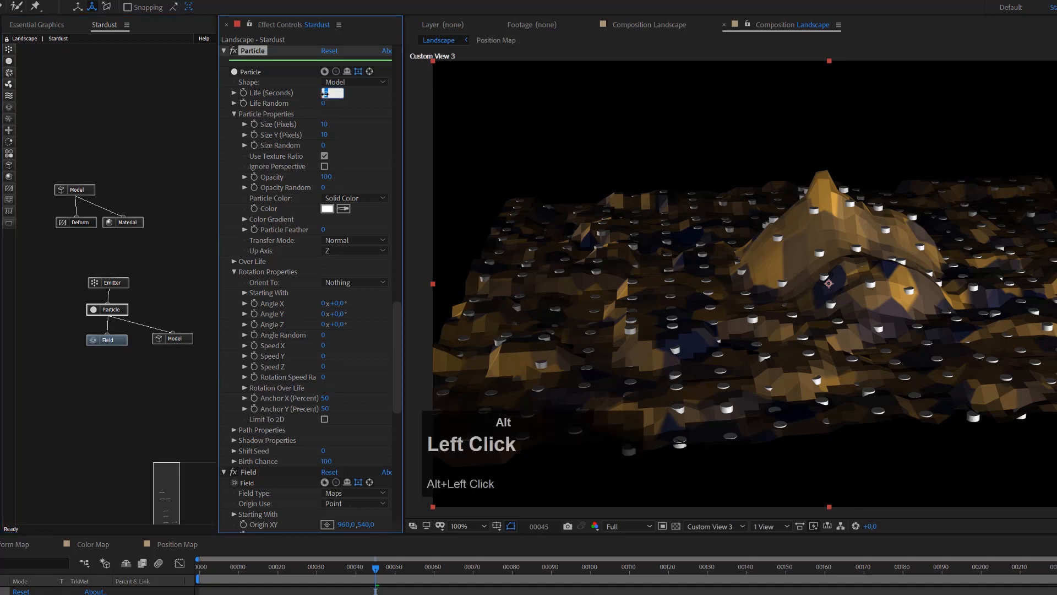
text(10)
key(Return)
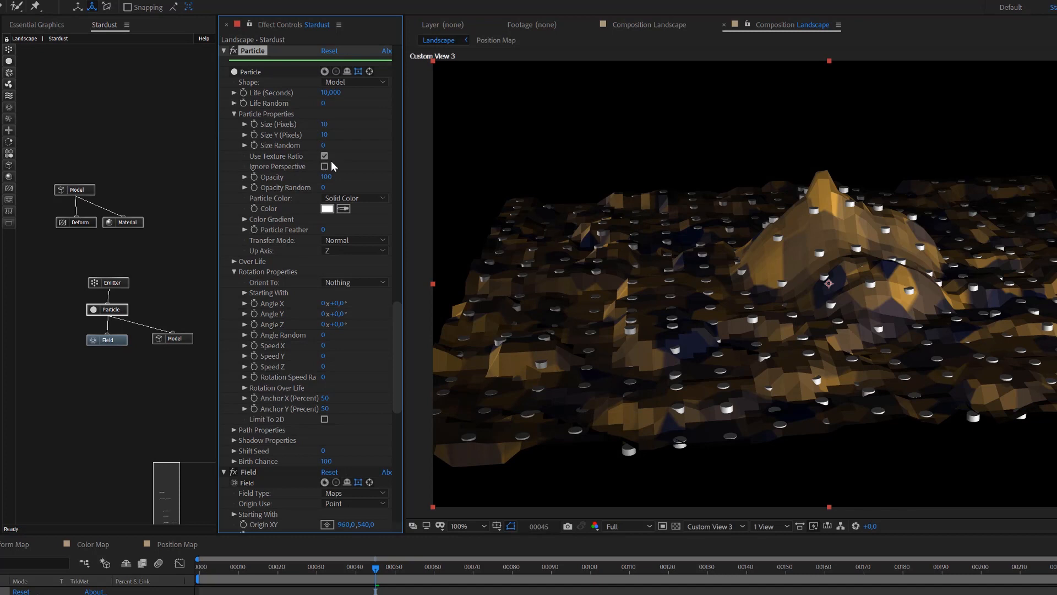
alt+click(325, 125)
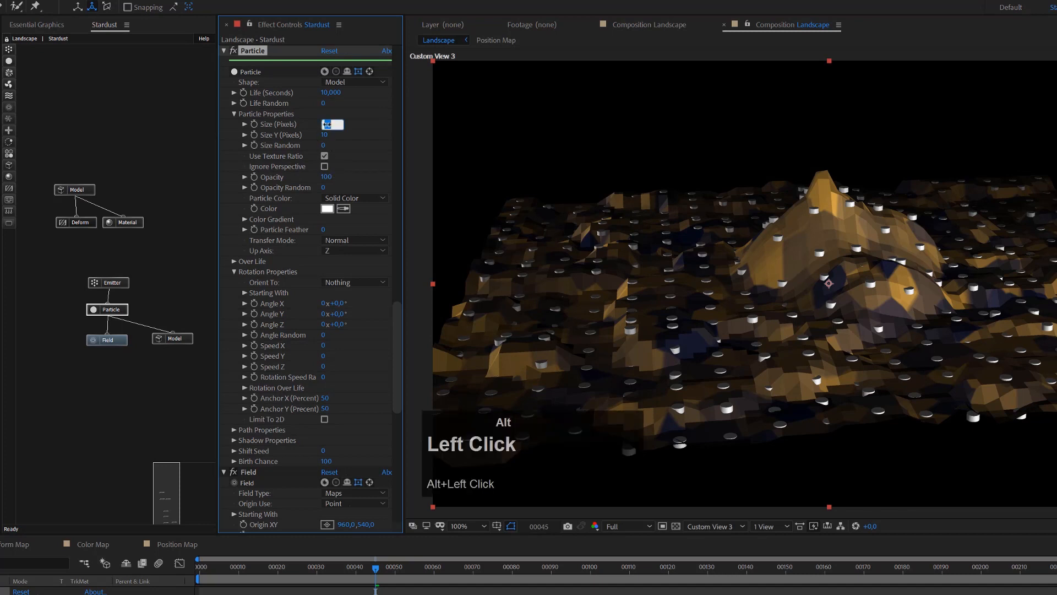
text(5)
key(Return)
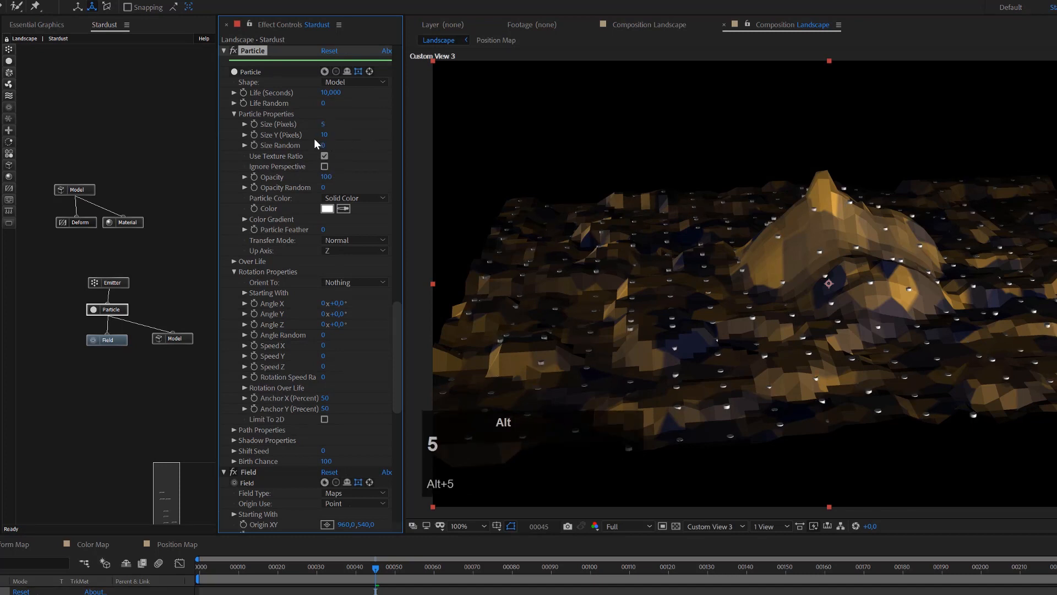
alt+click(323, 125)
text(6)
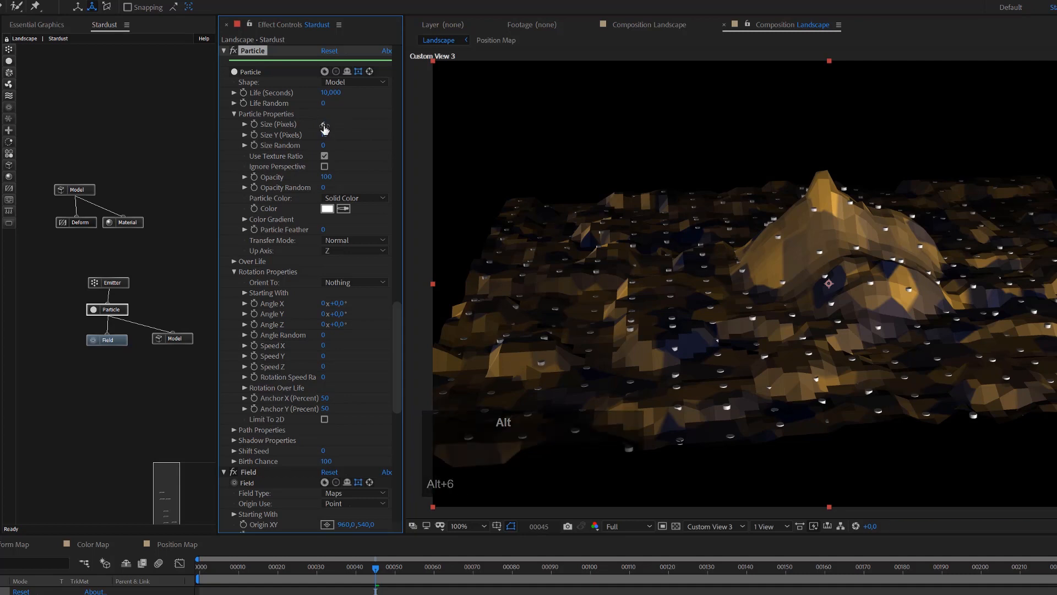
click(134, 238)
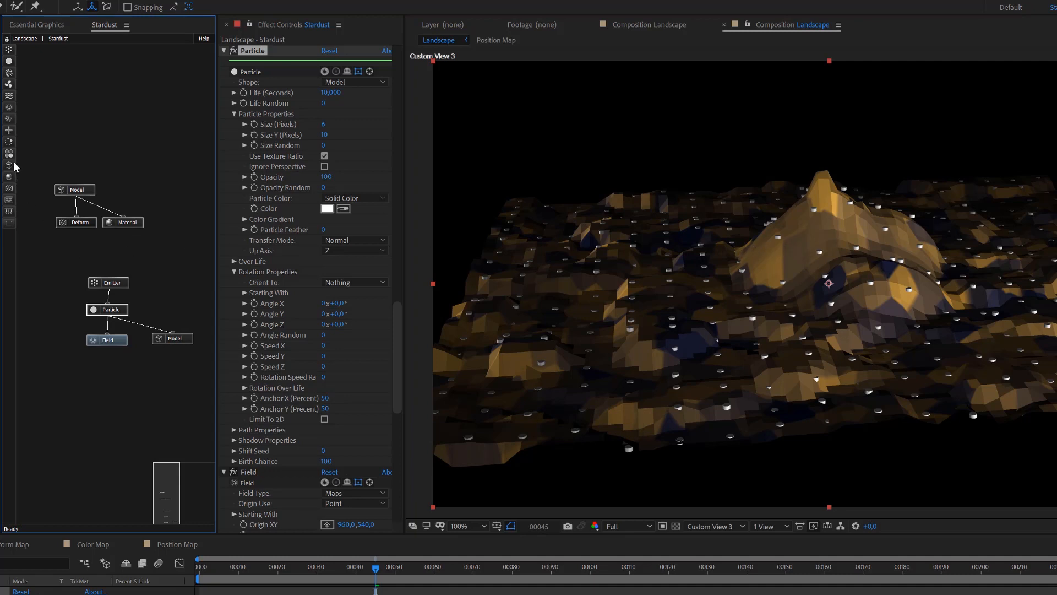
Add a Replica node and attach it beneath the cylinder Model node.
alt+click(8, 118)
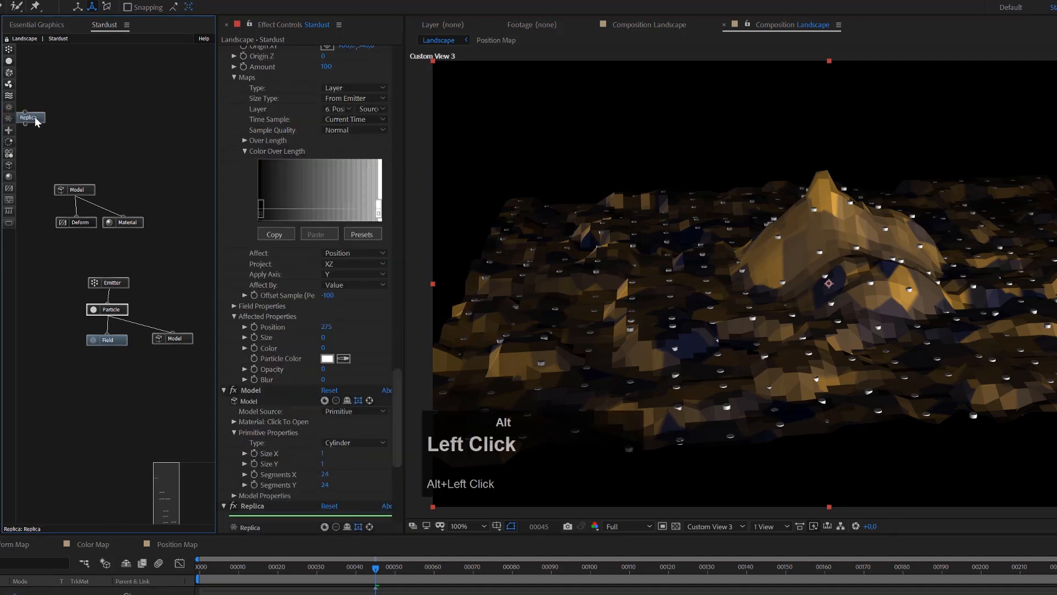
drag(36, 121, 176, 340)
scroll(300, 490, down, 2)
scroll(299, 489, down, 2)
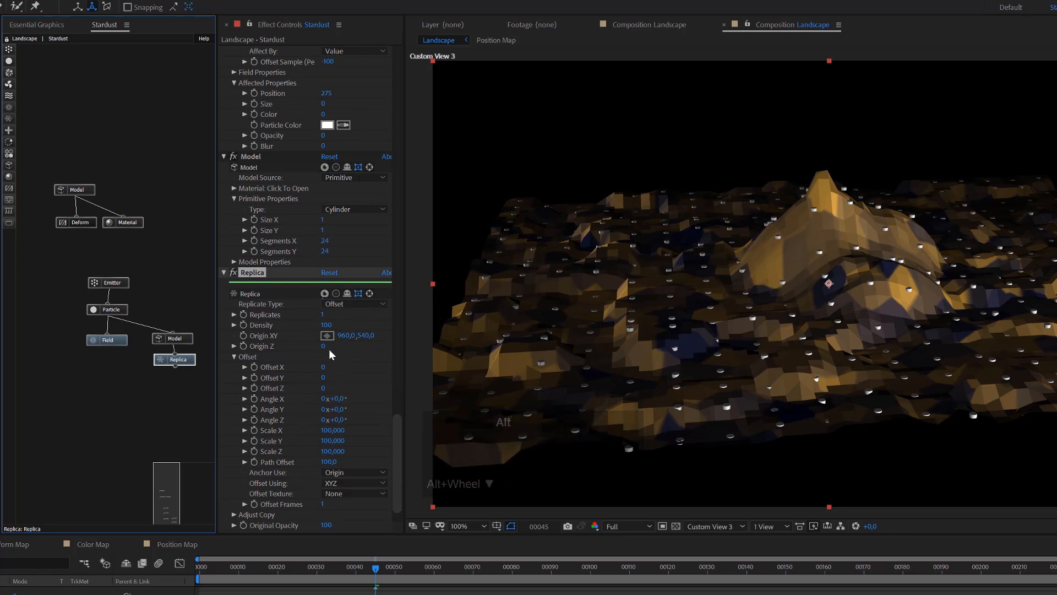
Give the Replica an Offset Y of -5 and 4 replicates.
alt+click(324, 378)
text(-)
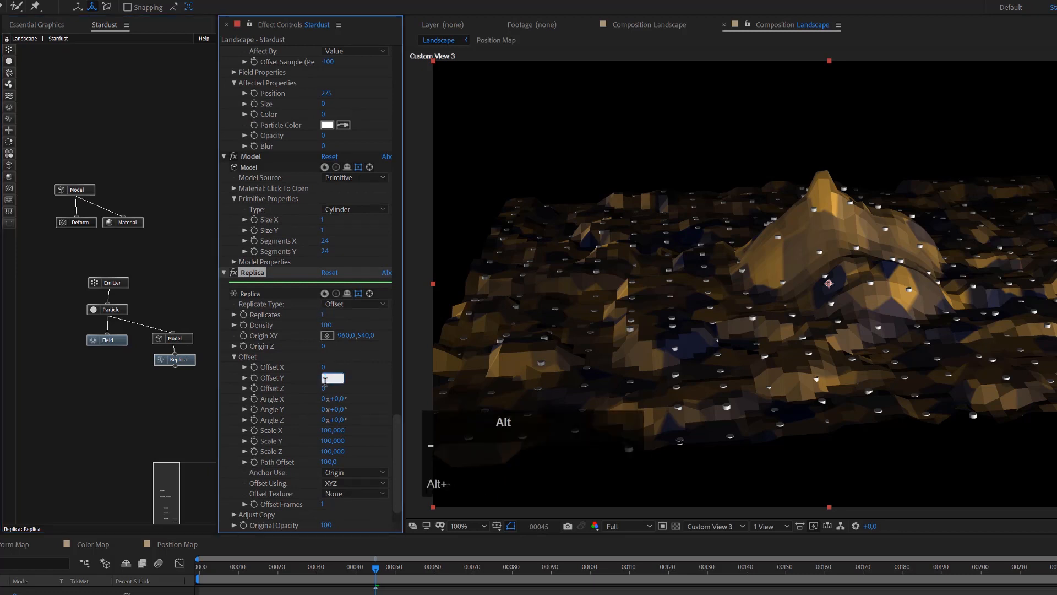
text(5)
alt+click(323, 317)
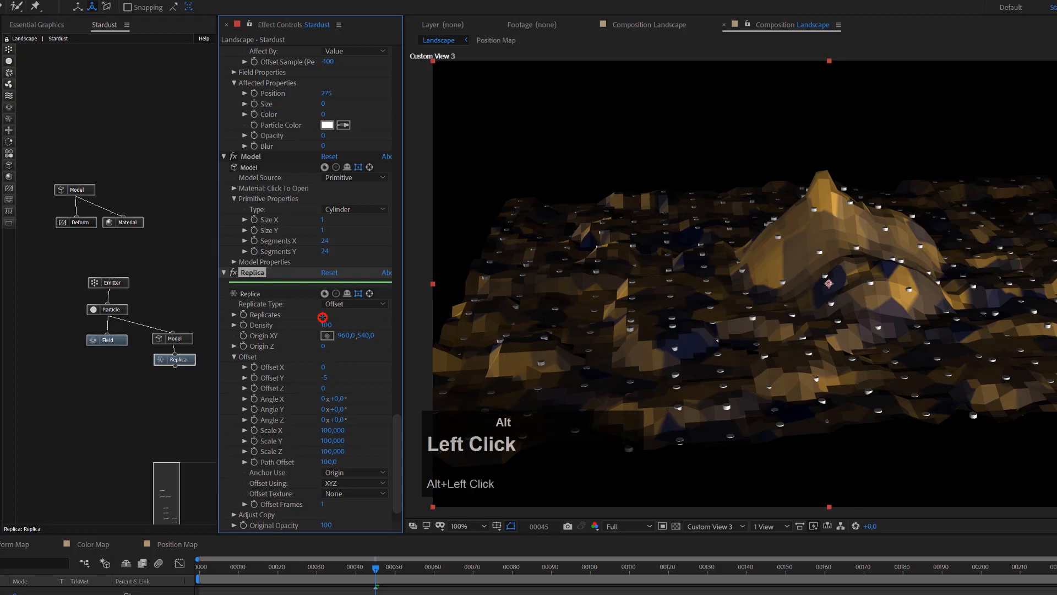
text(4)
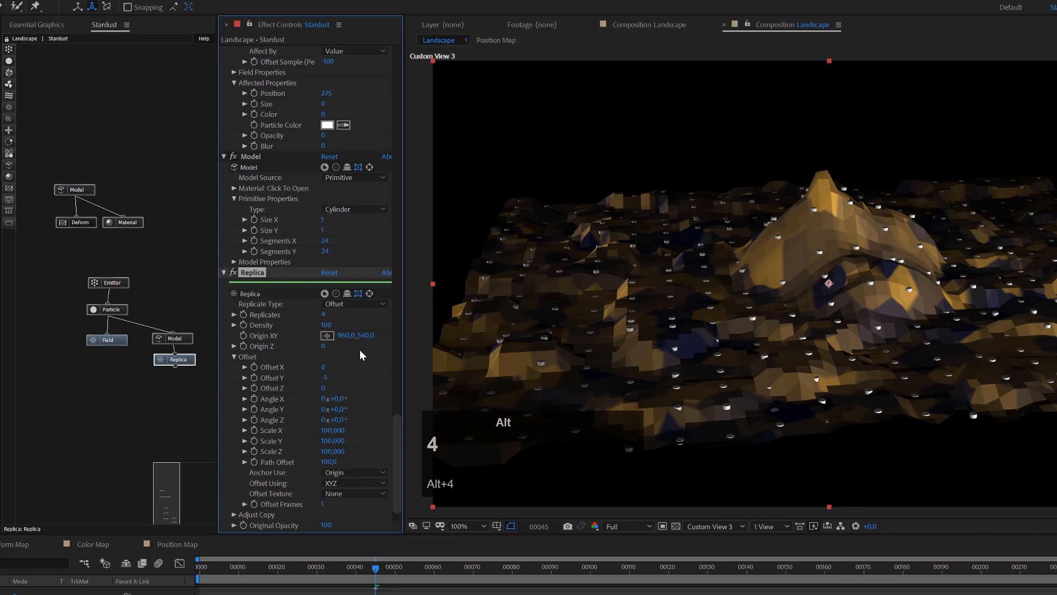
alt+click(360, 350)
alt+scroll(765, 360, up, 2)
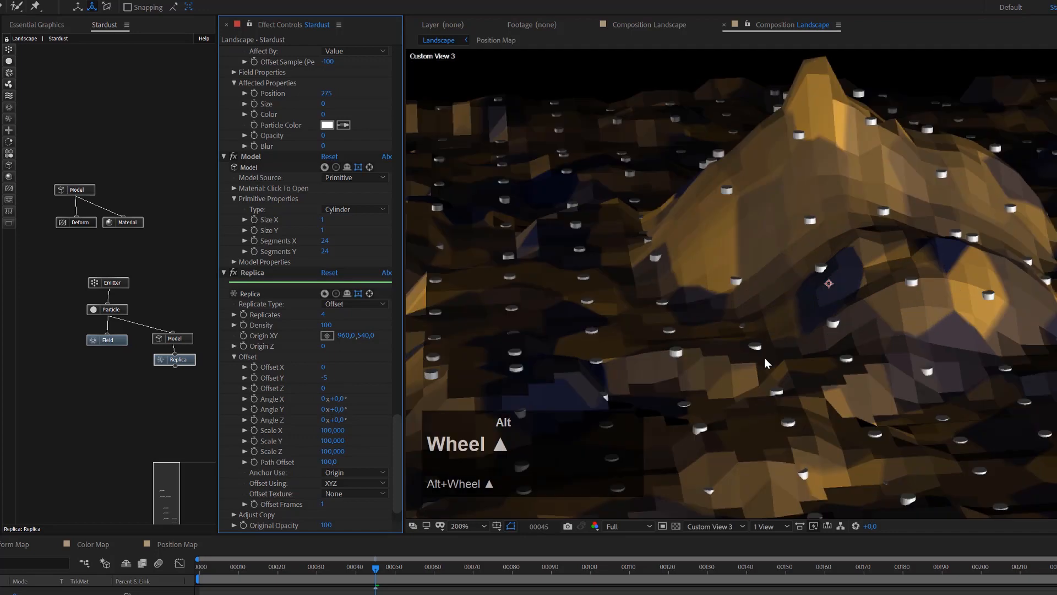
alt+scroll(765, 358, down, 2)
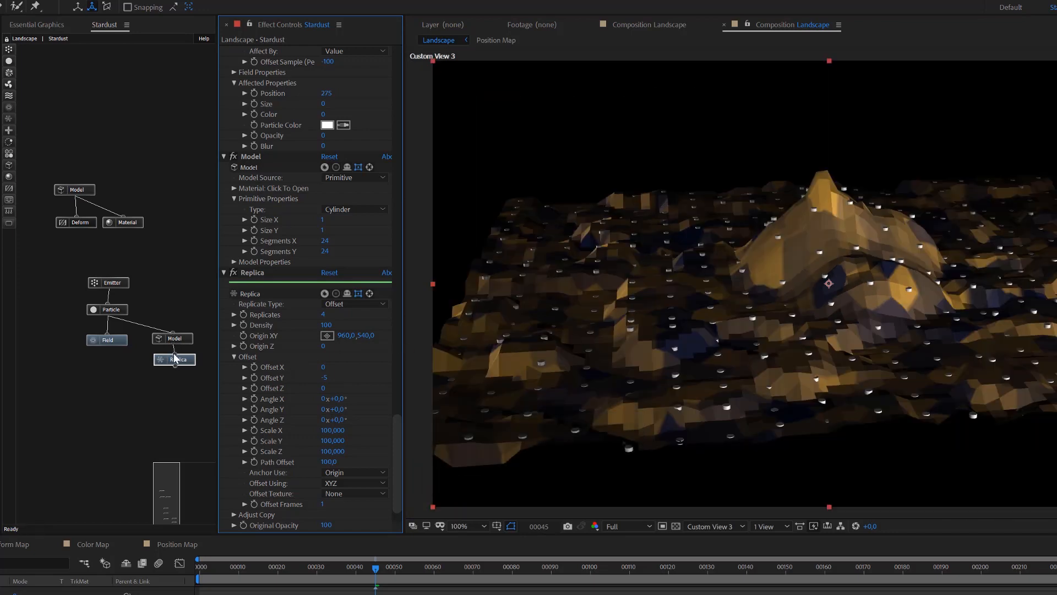
Link the Replica directly to the Particle node instead of the cylinder Model, and place it beside the Field node.
alt+drag(175, 353, 110, 315)
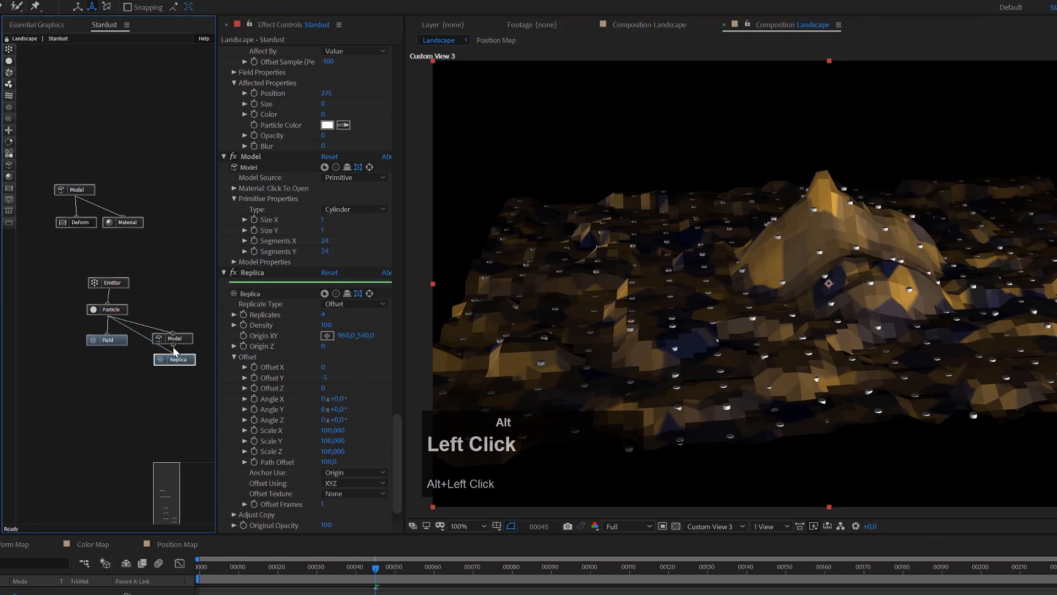
drag(176, 360, 170, 404)
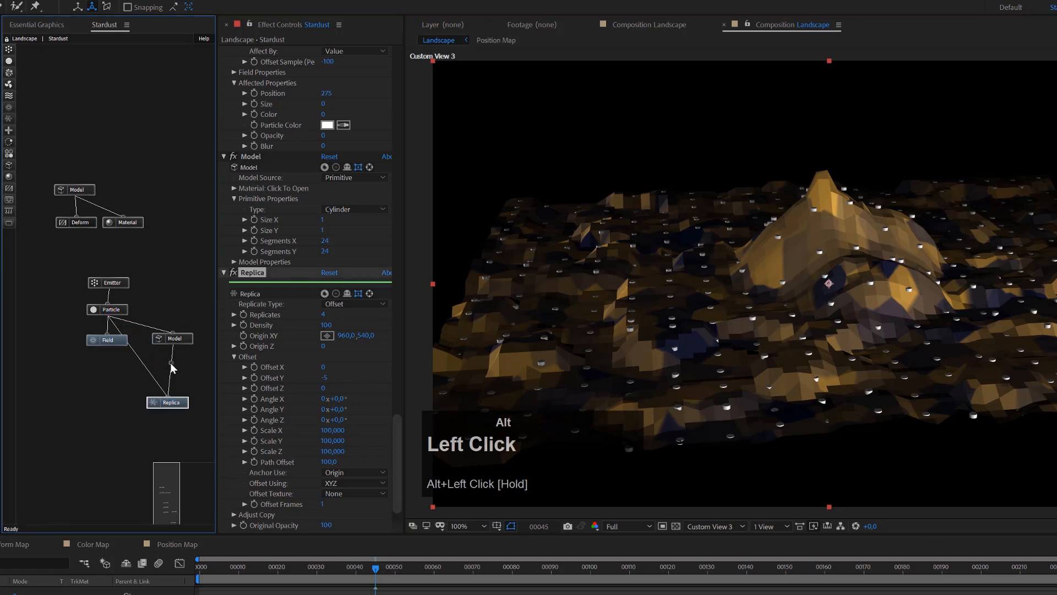
mouse_move(174, 346)
alt+mouse_down()
mouse_move(187, 379)
mouse_move(174, 352)
alt+mouse_up()
alt+right_click(171, 355)
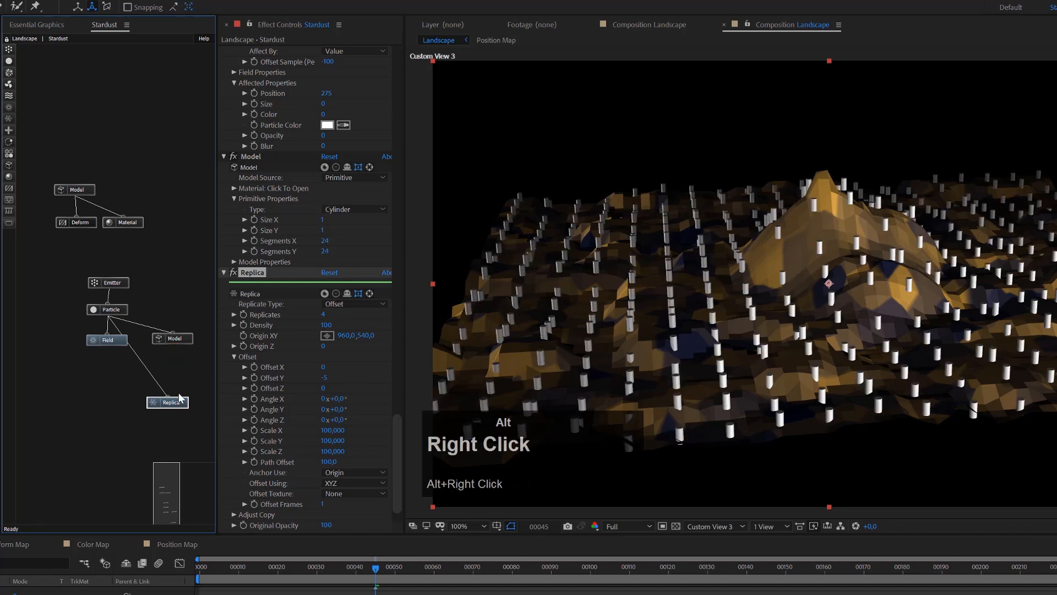
alt+drag(183, 401, 65, 345)
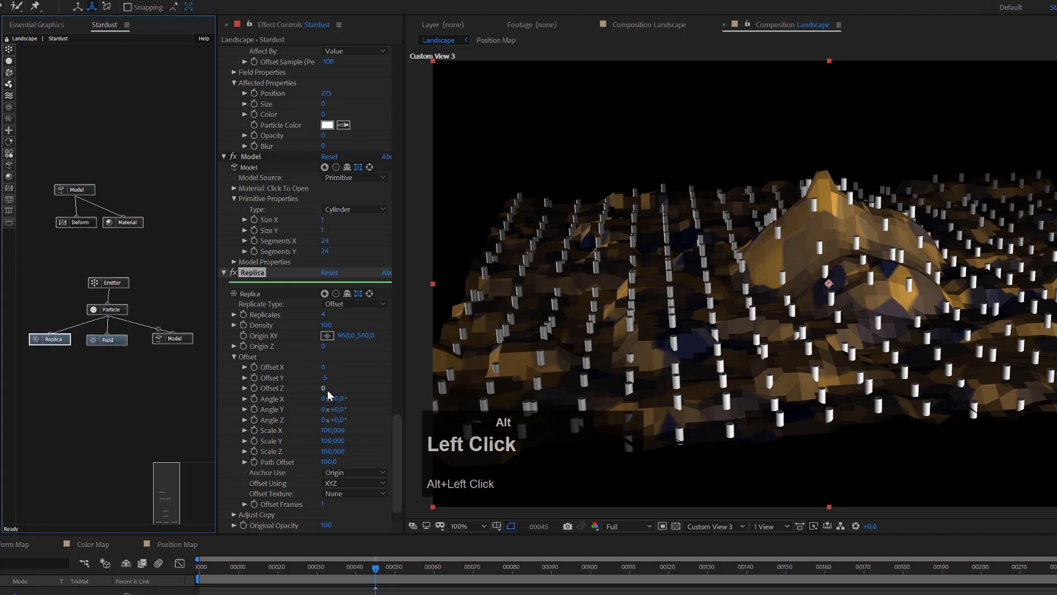
key(ctrl+alt+z)
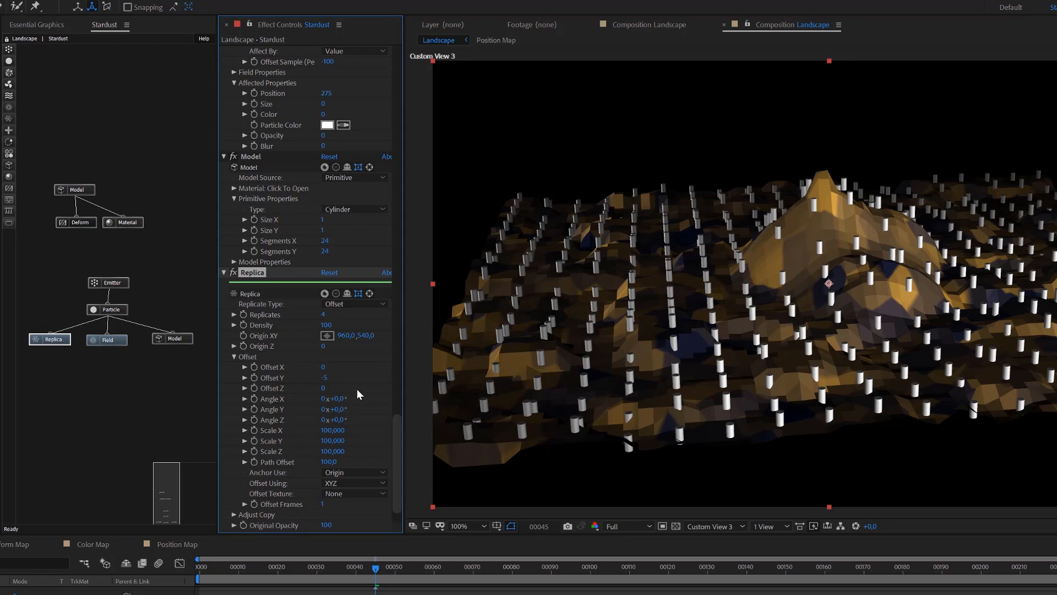
Apply the Fade Out Bezier 2 preset to the Size curve in the Replica's Along Path Properties.
scroll(362, 385, down, 2)
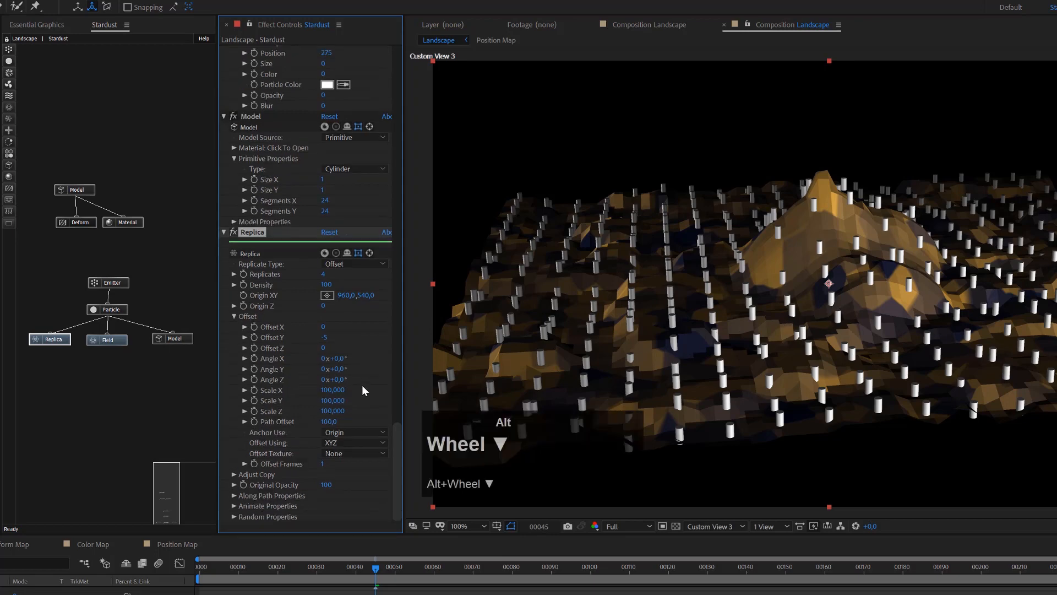
alt+click(234, 495)
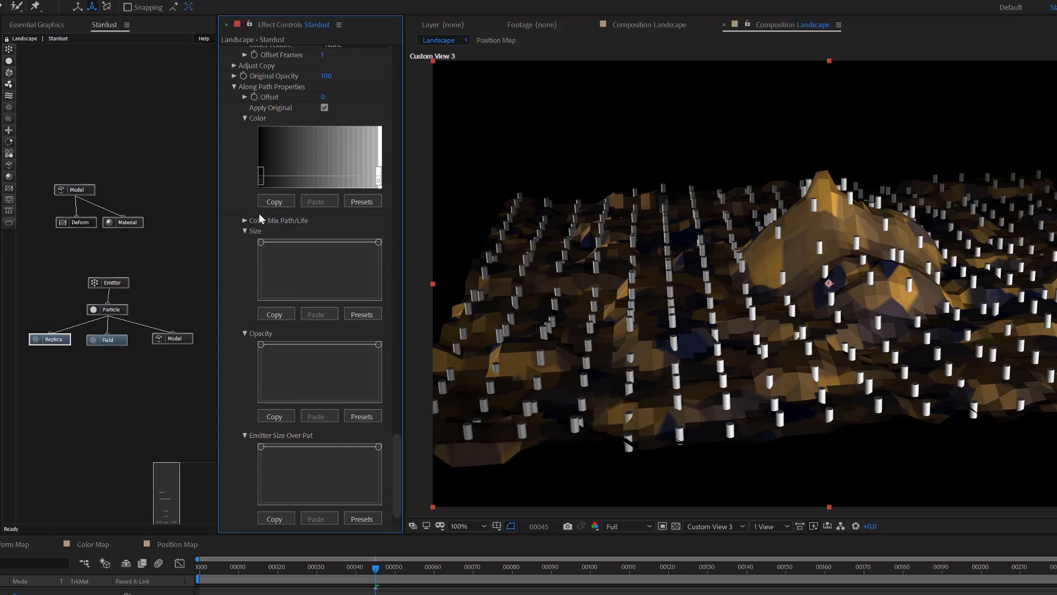
alt+click(360, 310)
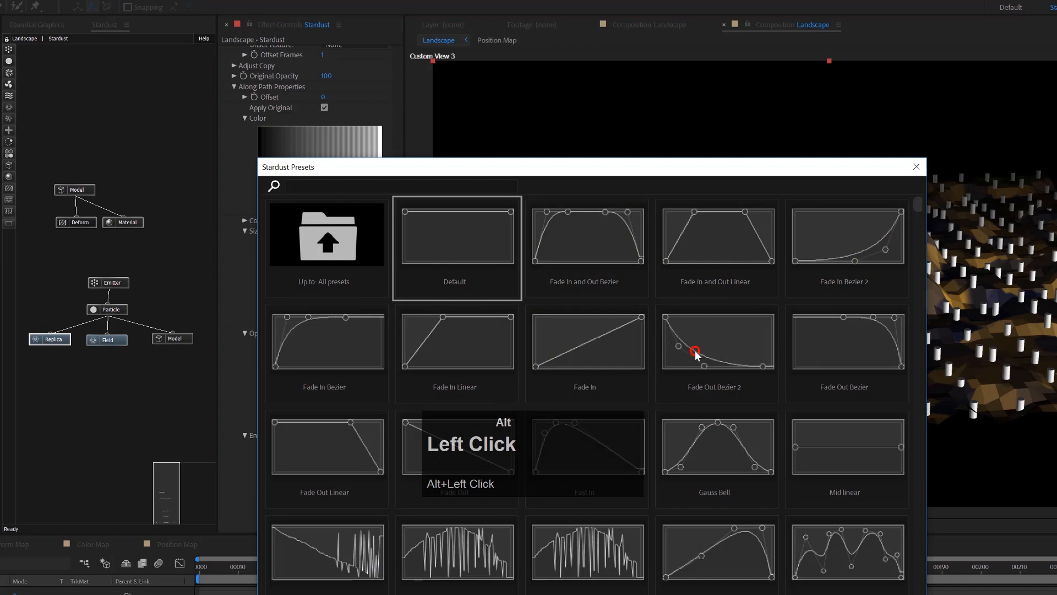
click(696, 353)
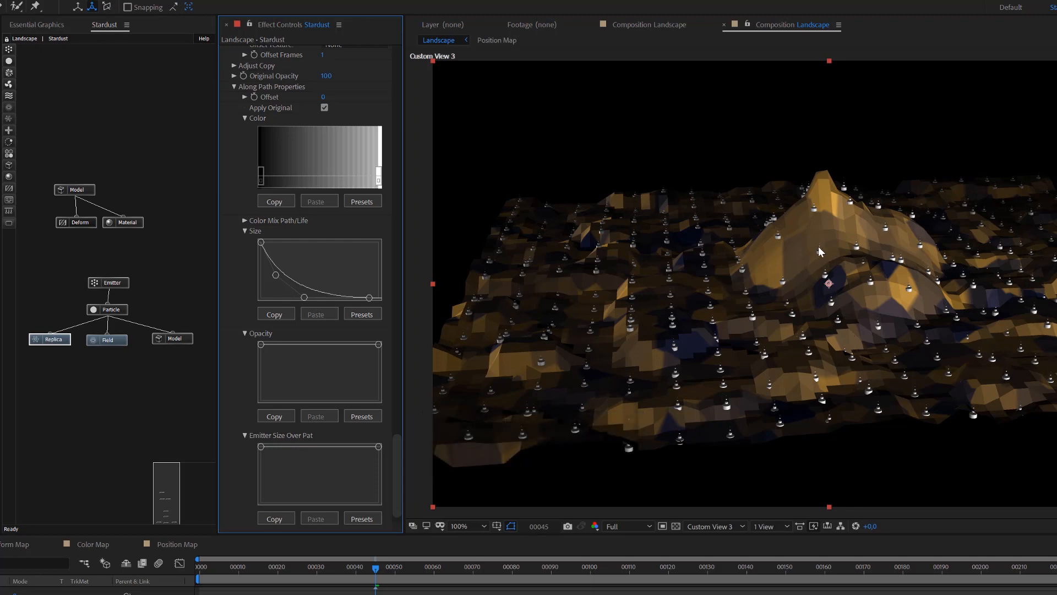
Reshape the Replica's Size curve into a gentler falloff with its end point raised slightly above zero.
alt+click(277, 274)
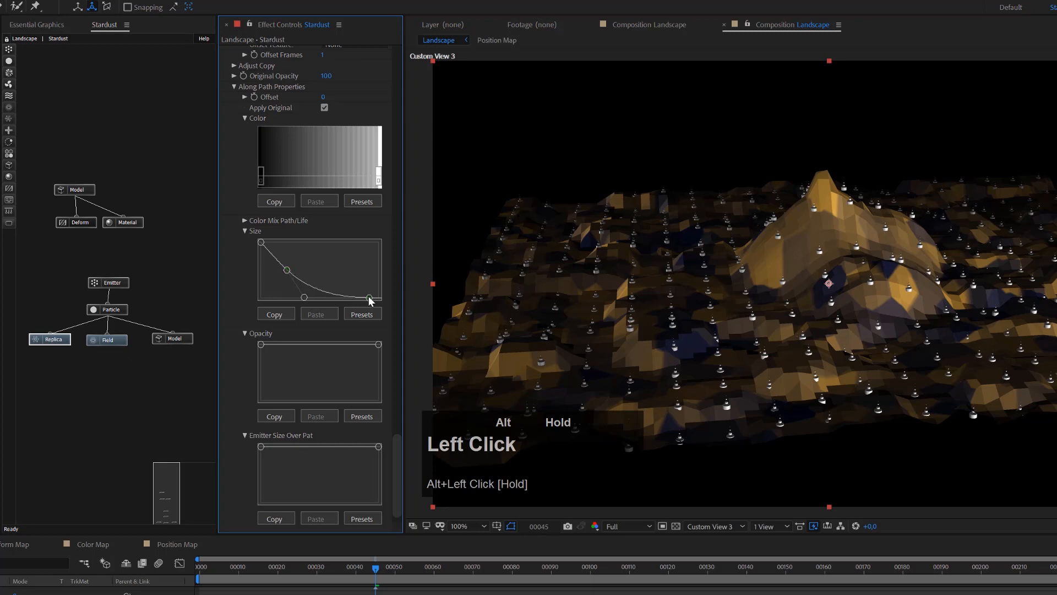
drag(369, 297, 374, 287)
click(304, 298)
drag(303, 301, 315, 282)
alt+click(288, 270)
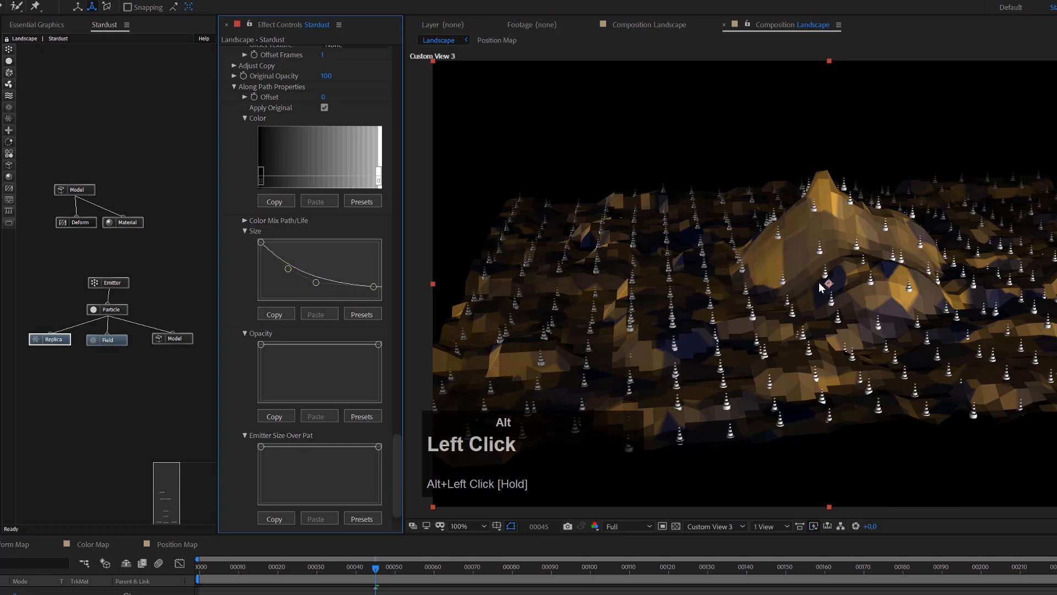
alt+scroll(820, 283, up, 3)
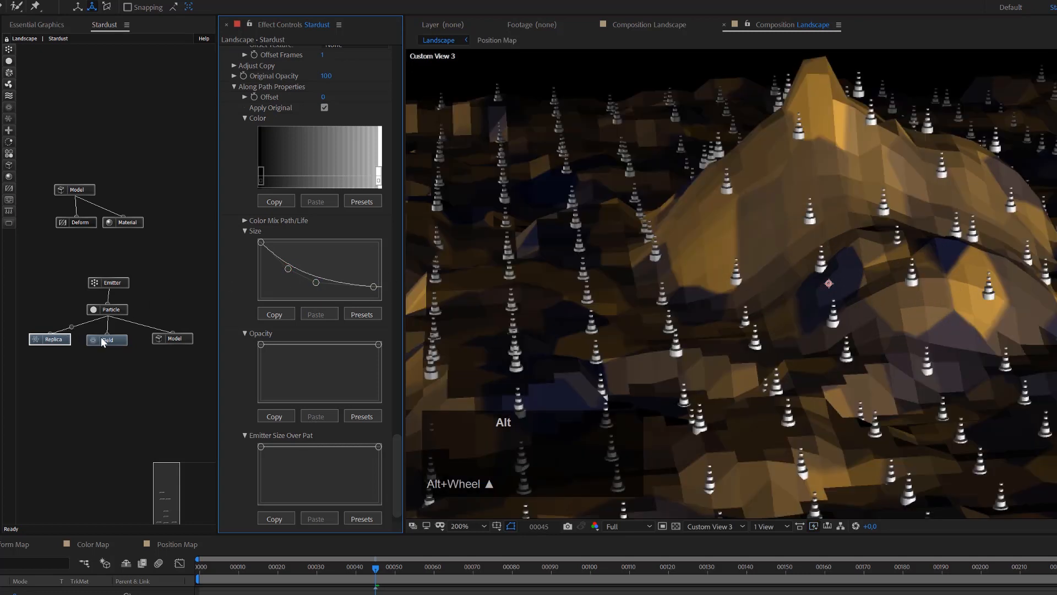
Set the Replica node's Offset Y to -3 to tighten the stacked cylinders.
alt+click(62, 342)
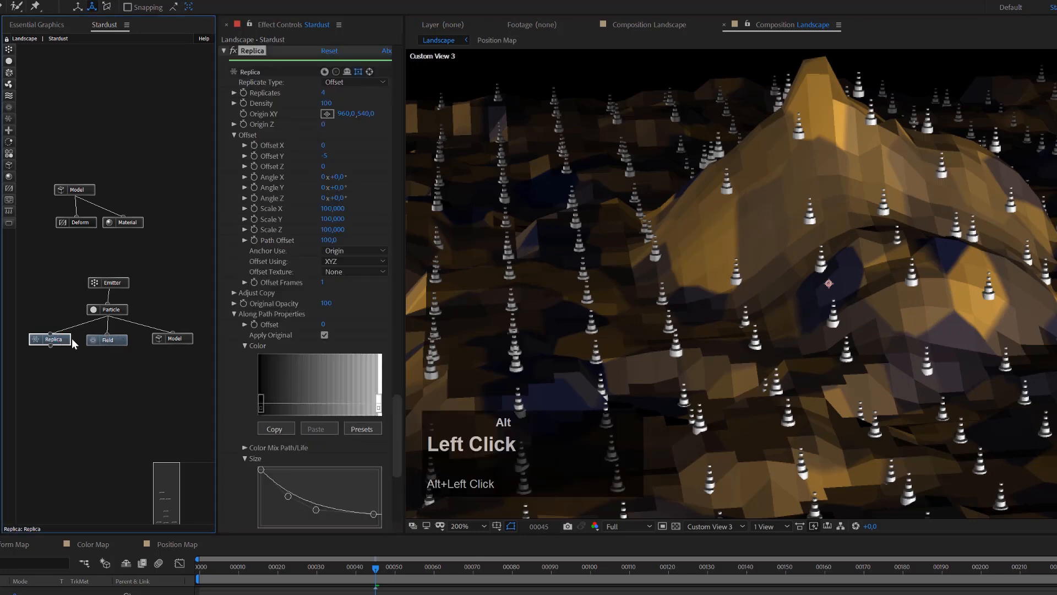
click(324, 157)
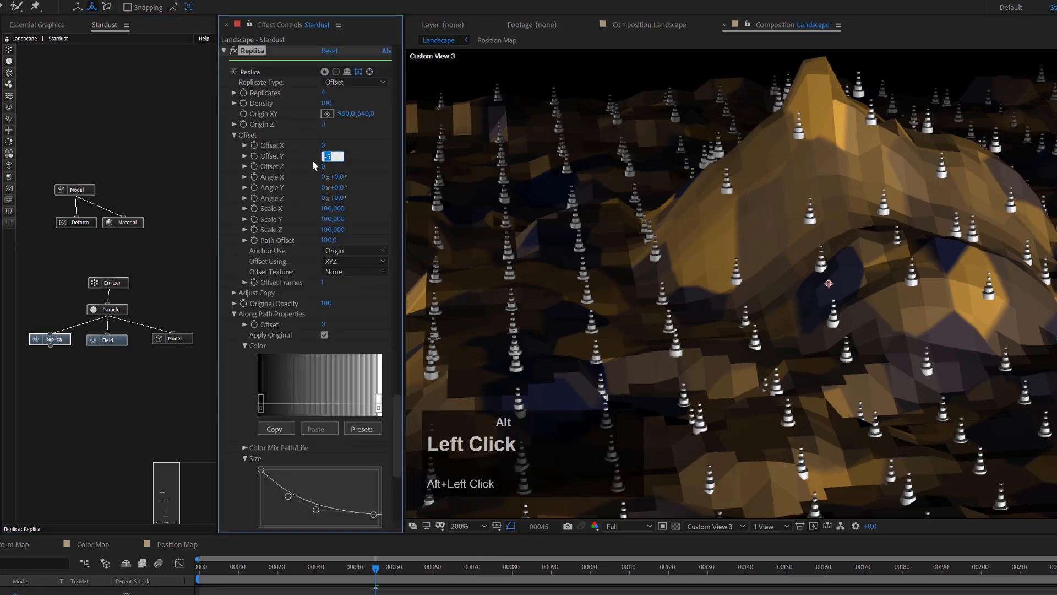
text(-3)
key(Return)
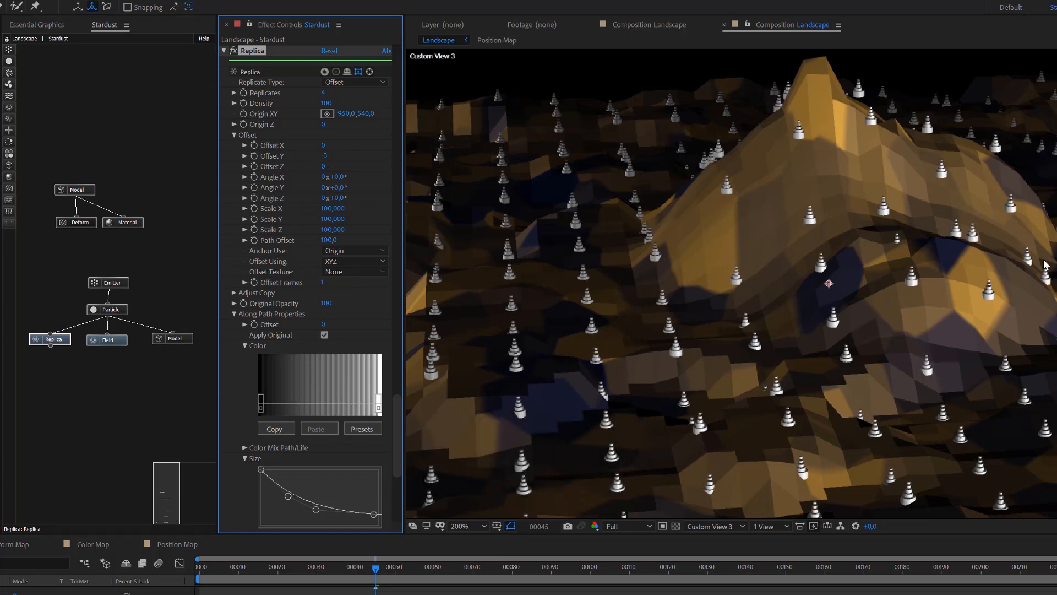
Lower the Particle node's Birth Chance below 100 to thin out the trees on the landscape.
scroll(875, 269, down, 1)
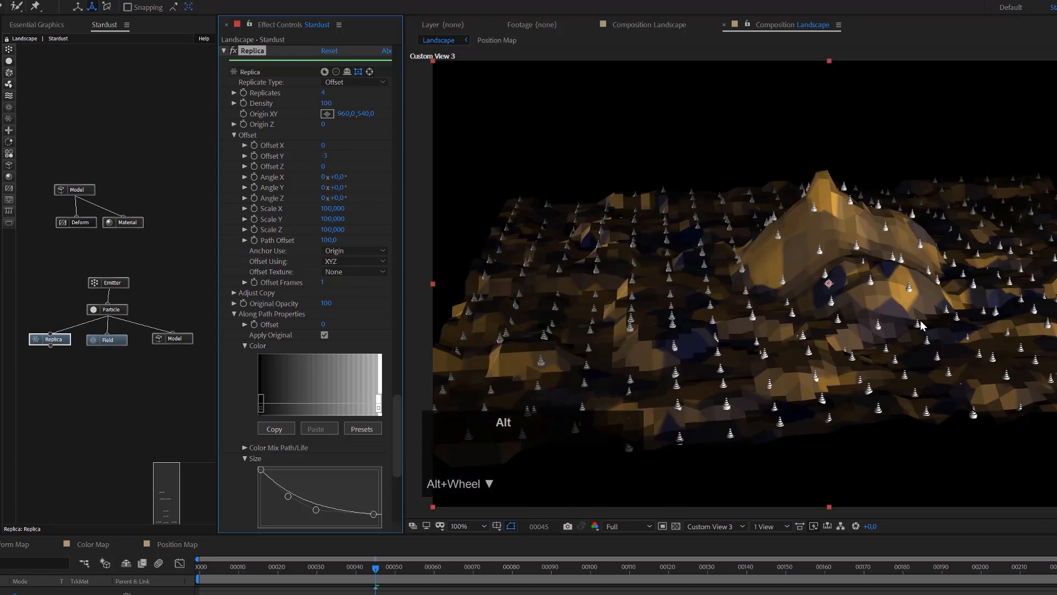
alt+click(120, 310)
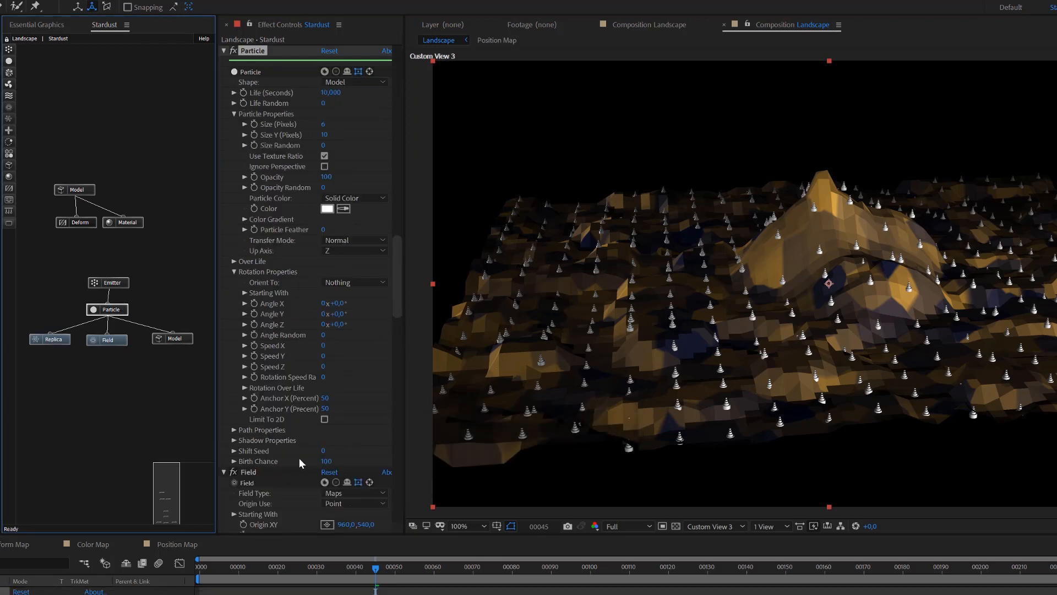
drag(326, 465, 338, 443)
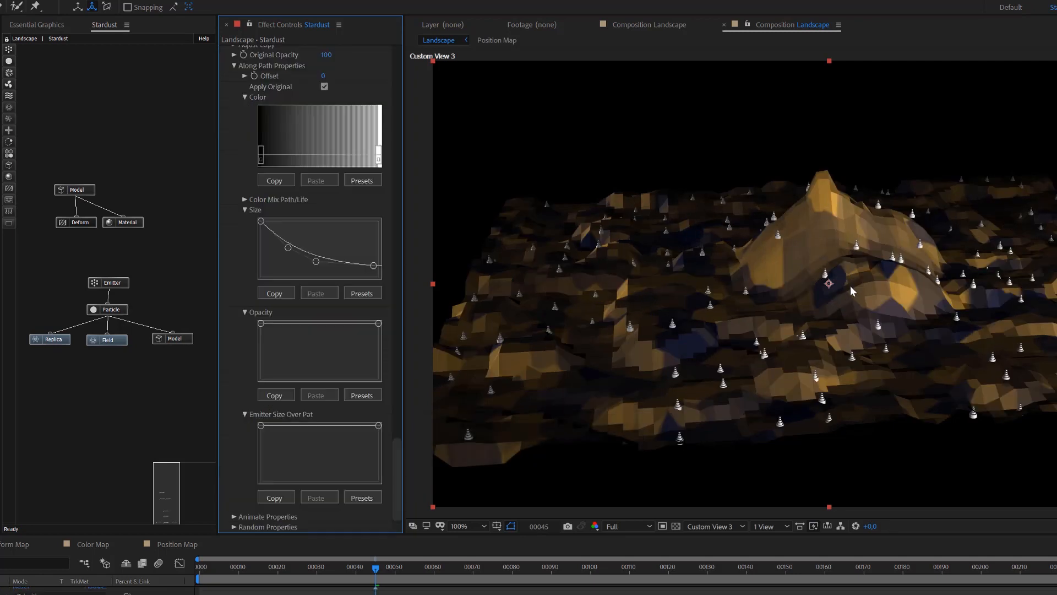
Add a Field node beneath the Replica node and set its Field Type to Maps.
alt+click(10, 108)
drag(35, 107, 51, 342)
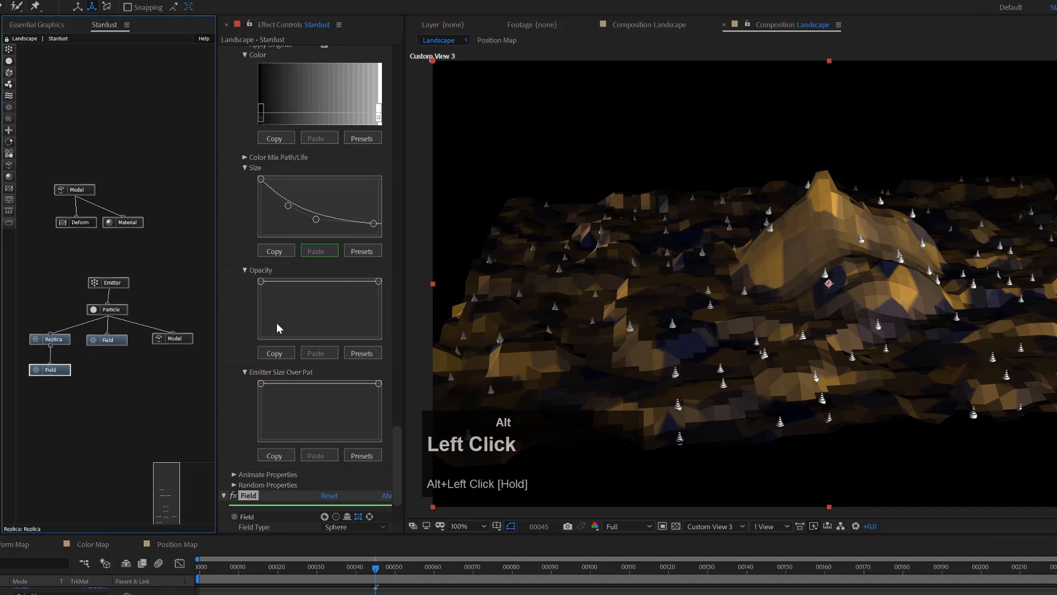
scroll(288, 421, down, 4)
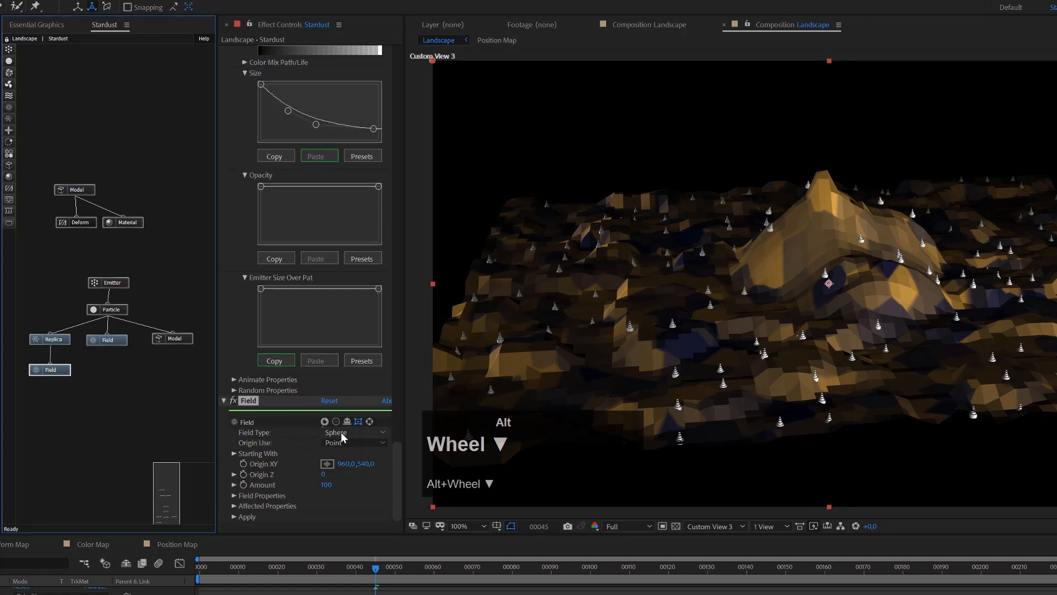
alt+click(341, 432)
click(348, 573)
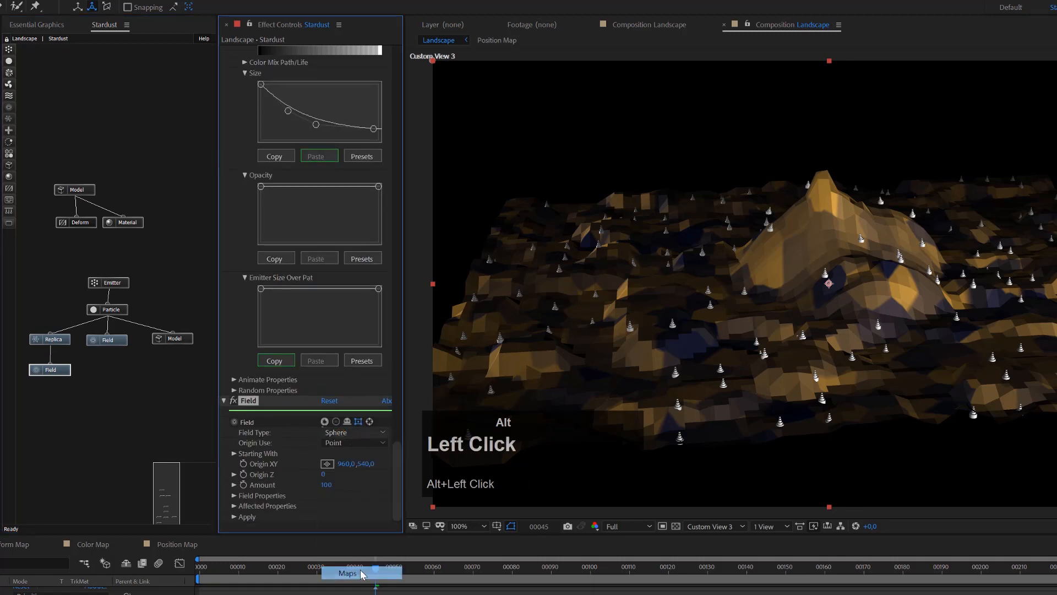
Set the new Field's map Type to Layer and use the Color Map layer as its source.
click(330, 506)
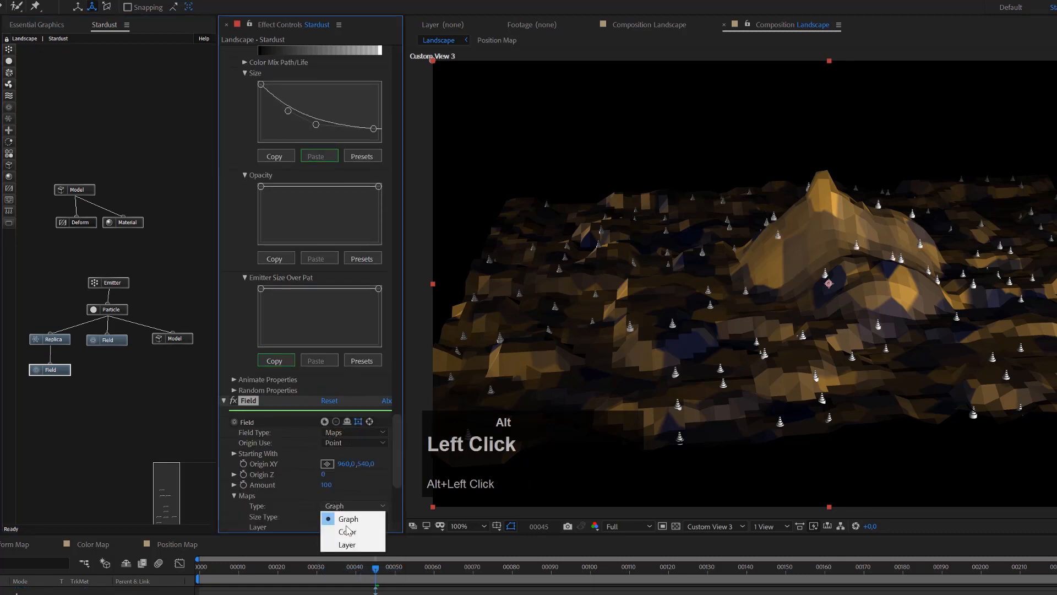
click(348, 545)
scroll(342, 490, down, 4)
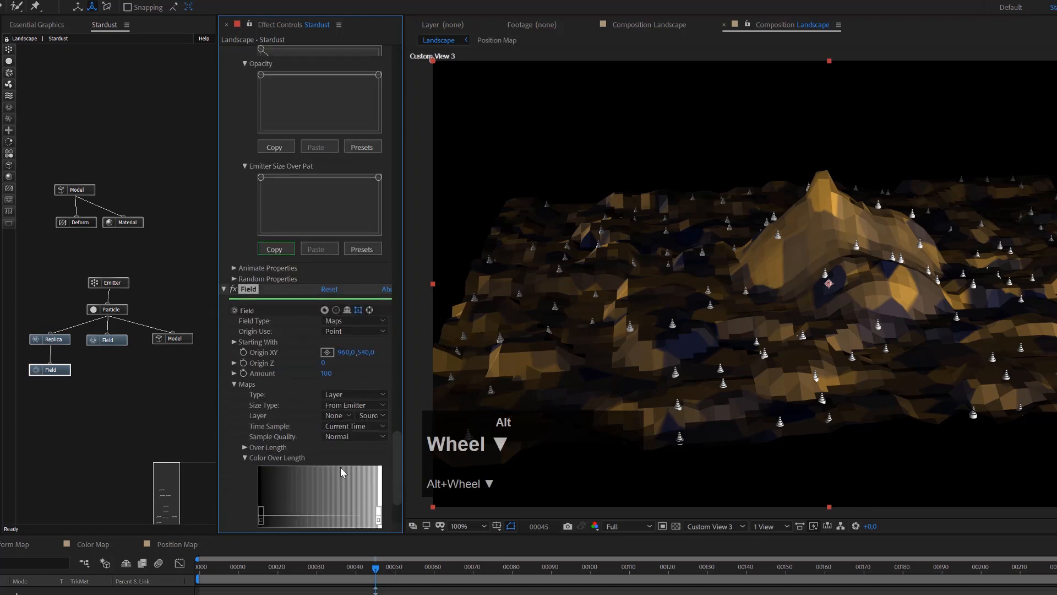
click(340, 417)
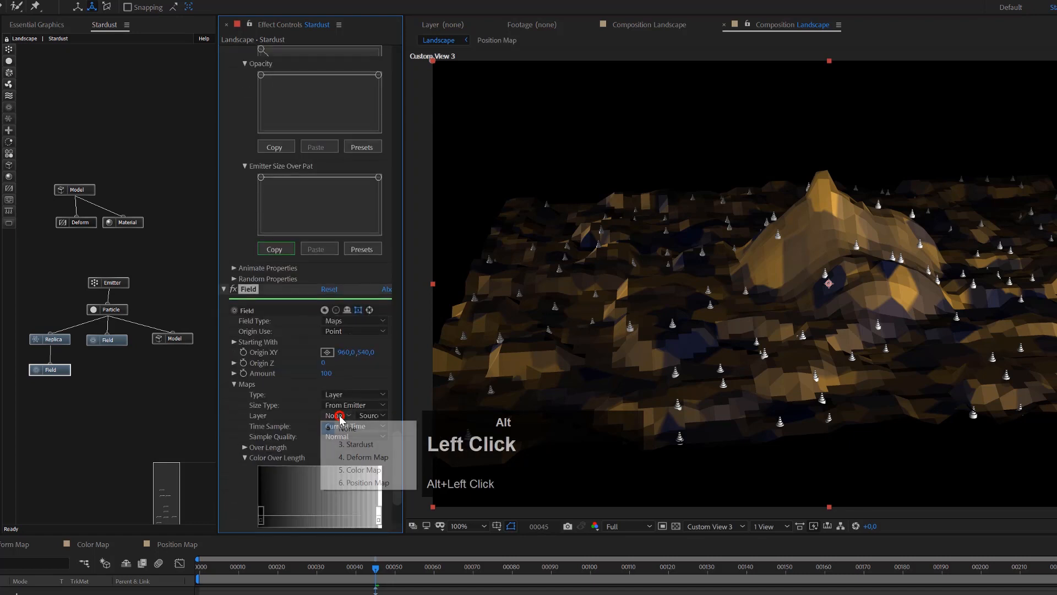
click(355, 469)
Make the Replica's Field map affect Color, projected along XZ.
scroll(318, 427, down, 3)
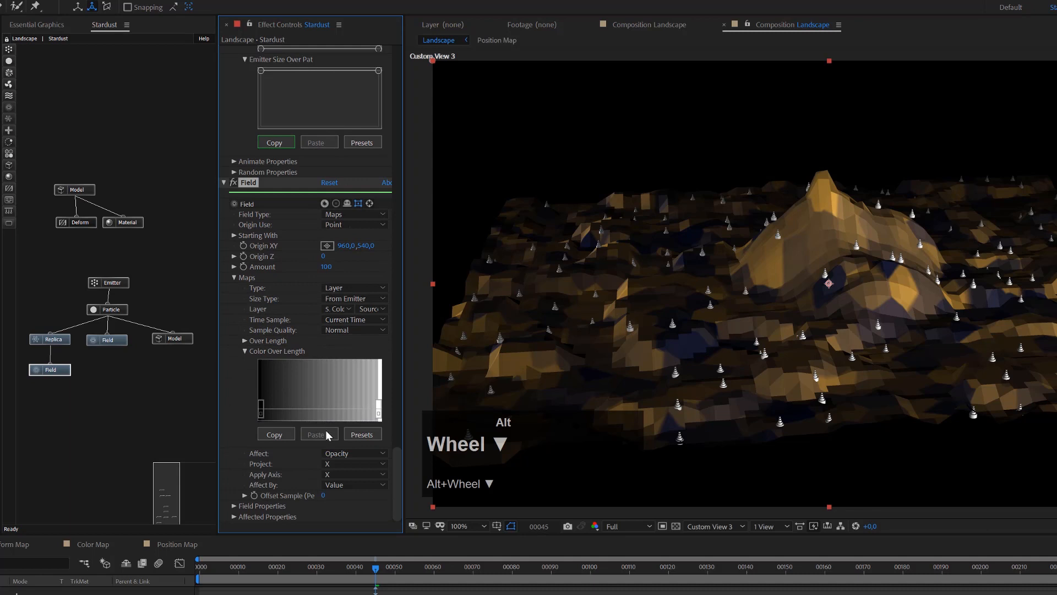
click(343, 454)
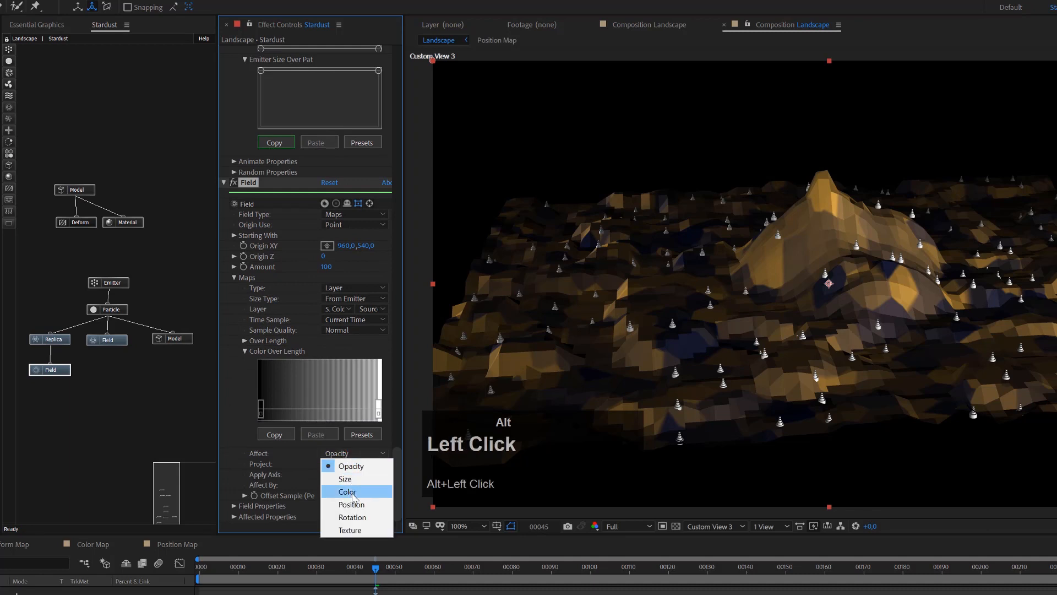
click(347, 492)
click(338, 464)
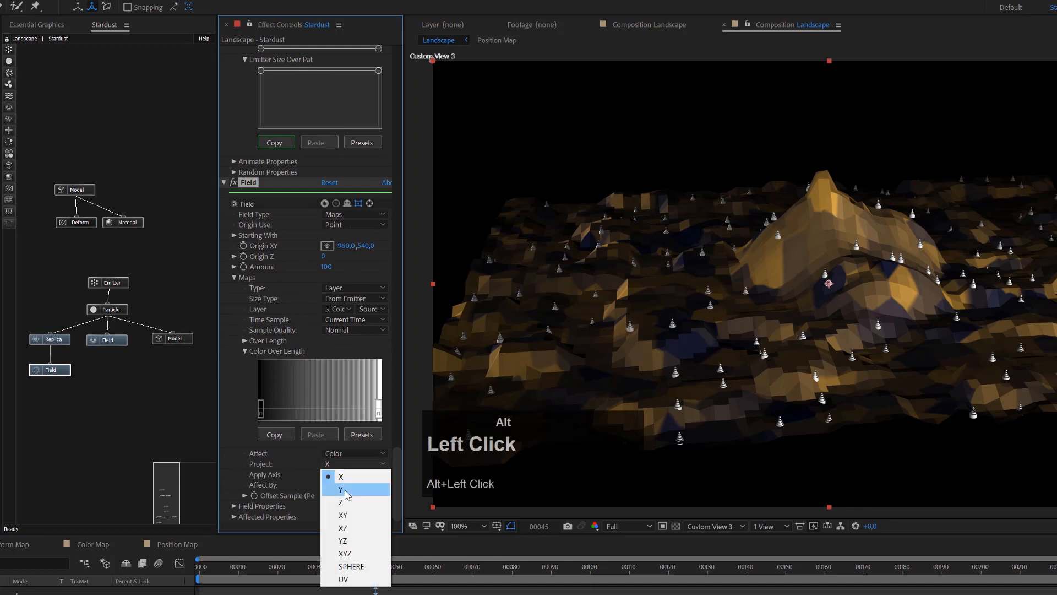
click(352, 528)
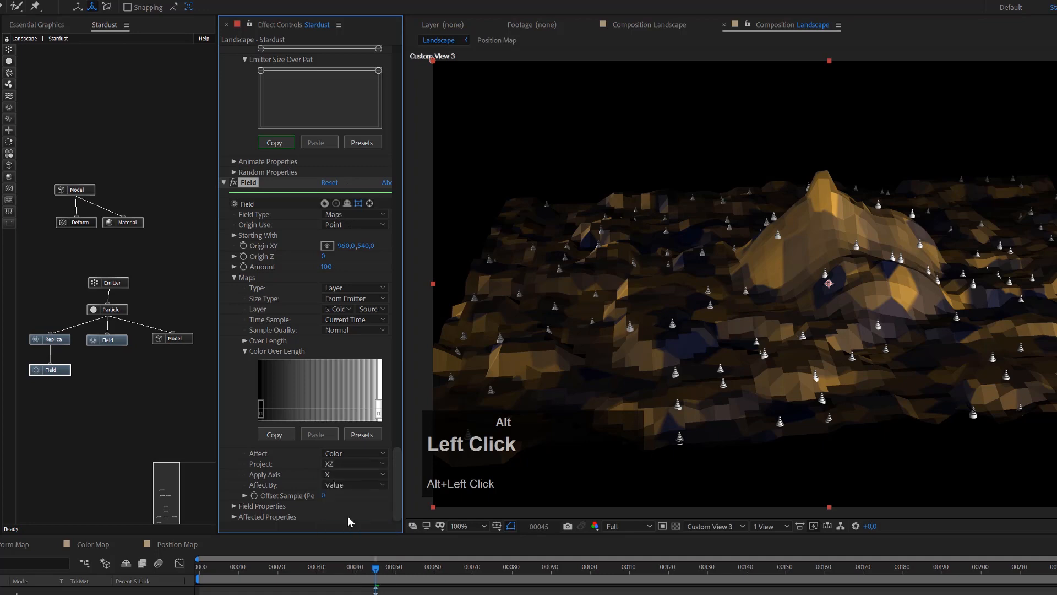
scroll(801, 274, up, 2)
scroll(802, 275, down, 2)
scroll(814, 272, up, 2)
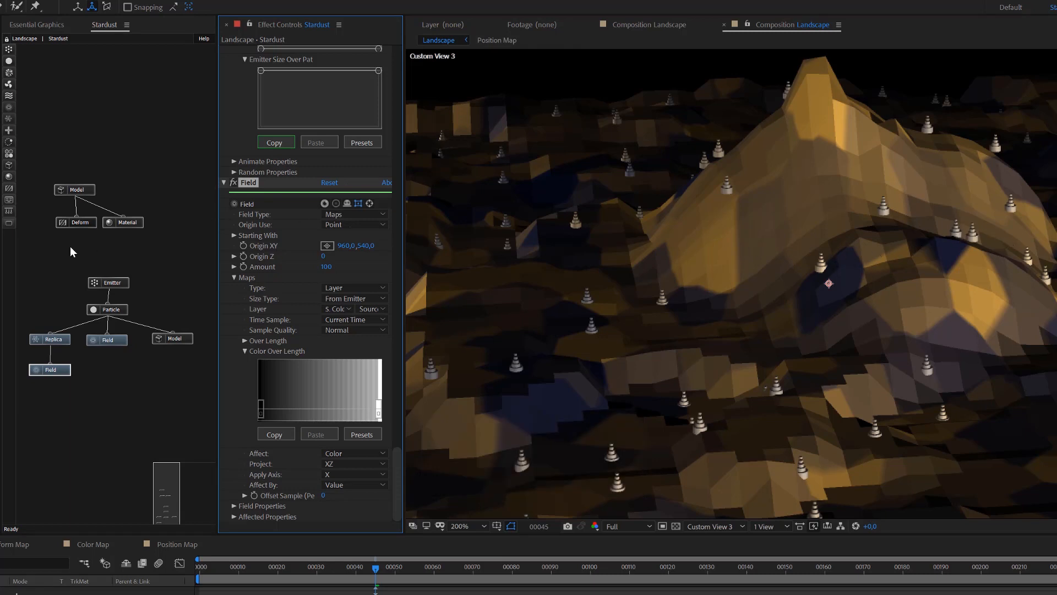
Add a Material node and link it beneath the cylinder Model node.
alt+click(9, 176)
mouse_move(30, 182)
mouse_down()
mouse_move(149, 304)
mouse_move(171, 364)
mouse_move(173, 344)
mouse_up()
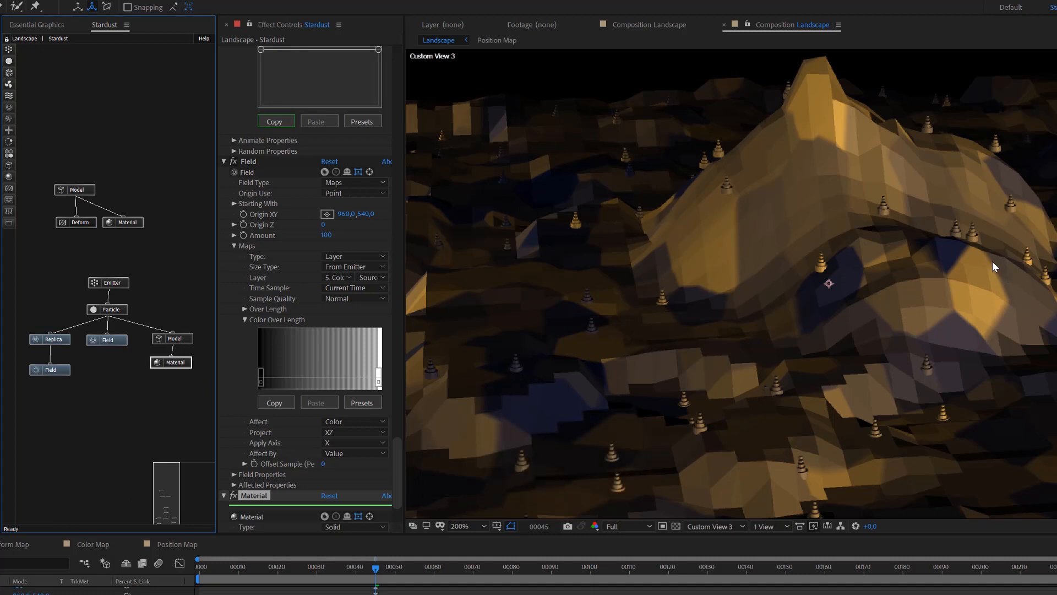
scroll(992, 261, down, 5)
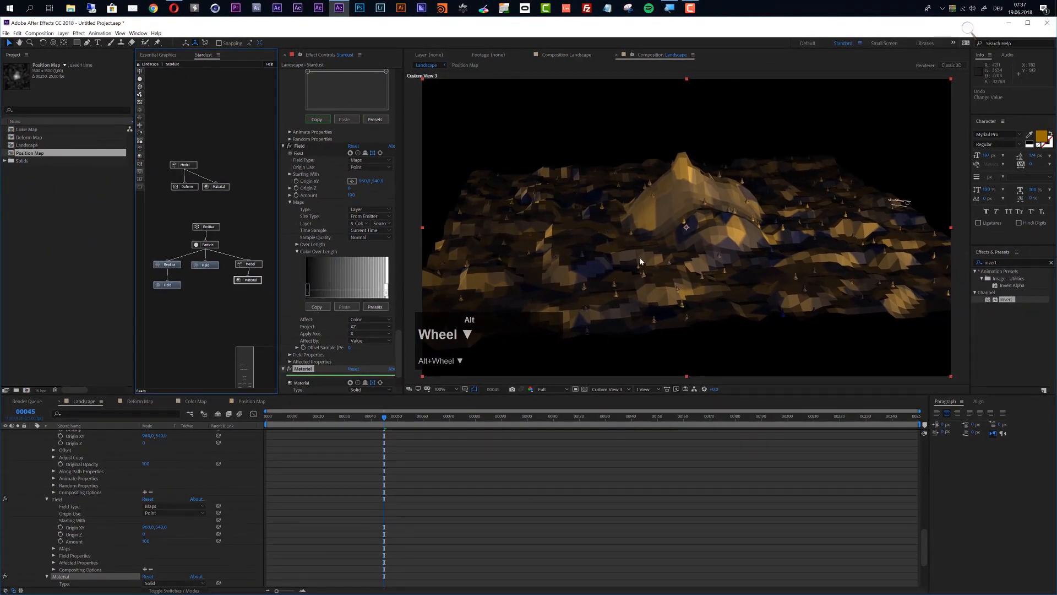
Show the Light Options of Parallel Light 1 and raise its Intensity.
scroll(153, 458, up, 10)
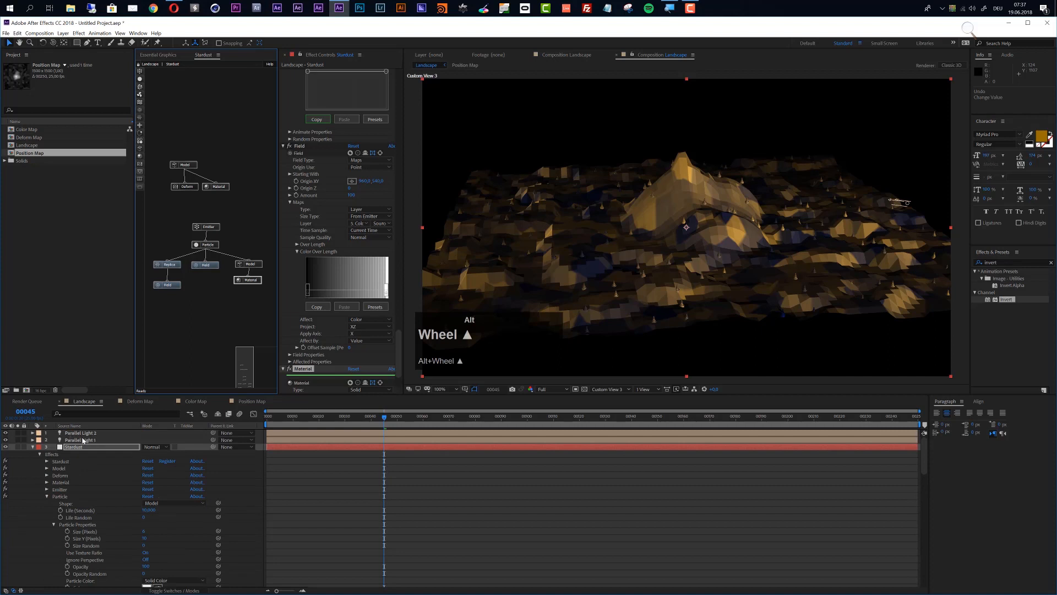
alt+click(82, 441)
key(a)
key(a)
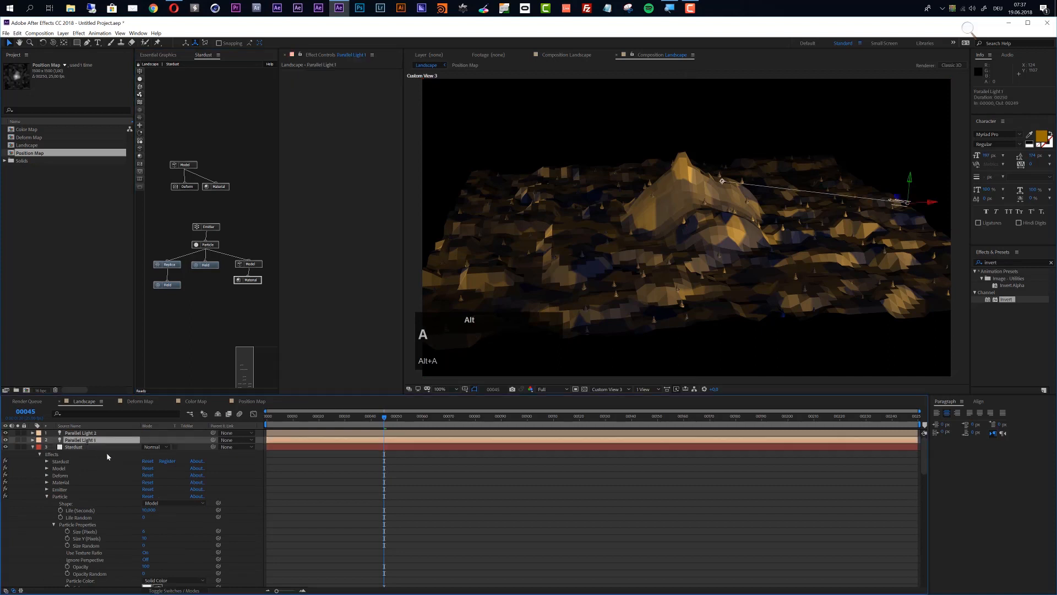
mouse_move(149, 453)
mouse_down()
mouse_move(182, 450)
mouse_move(166, 452)
mouse_up()
Tint Parallel Light 1 a very pale warm yellow.
click(147, 460)
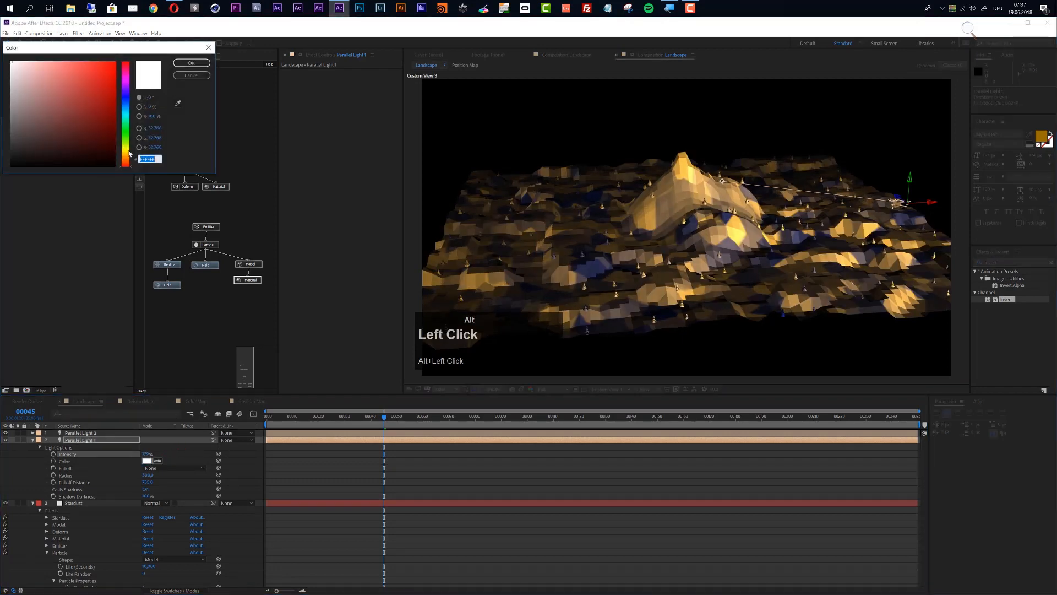
drag(128, 153, 127, 154)
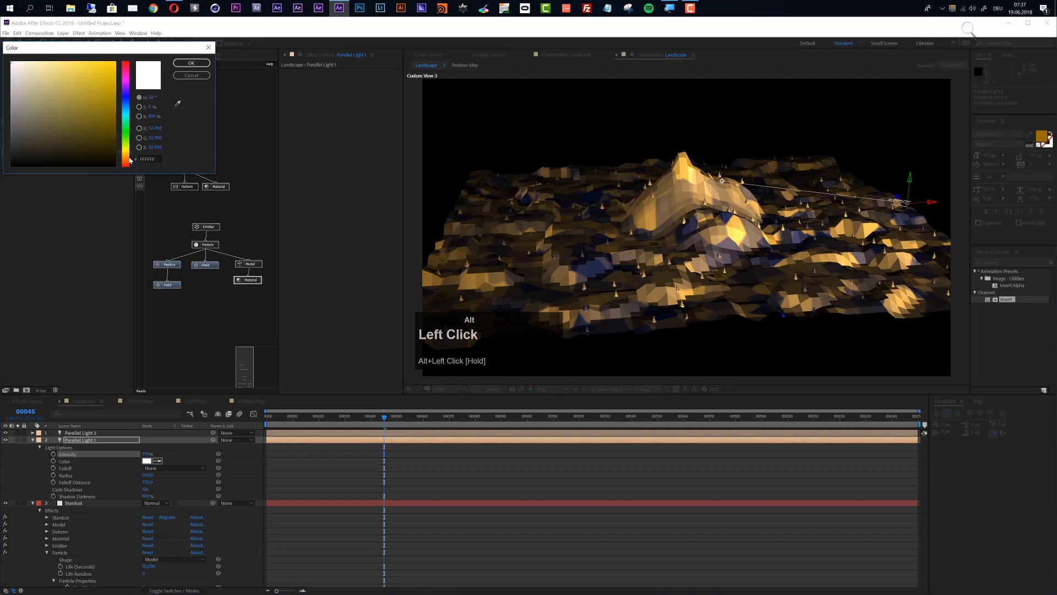
click(126, 154)
click(20, 61)
click(191, 63)
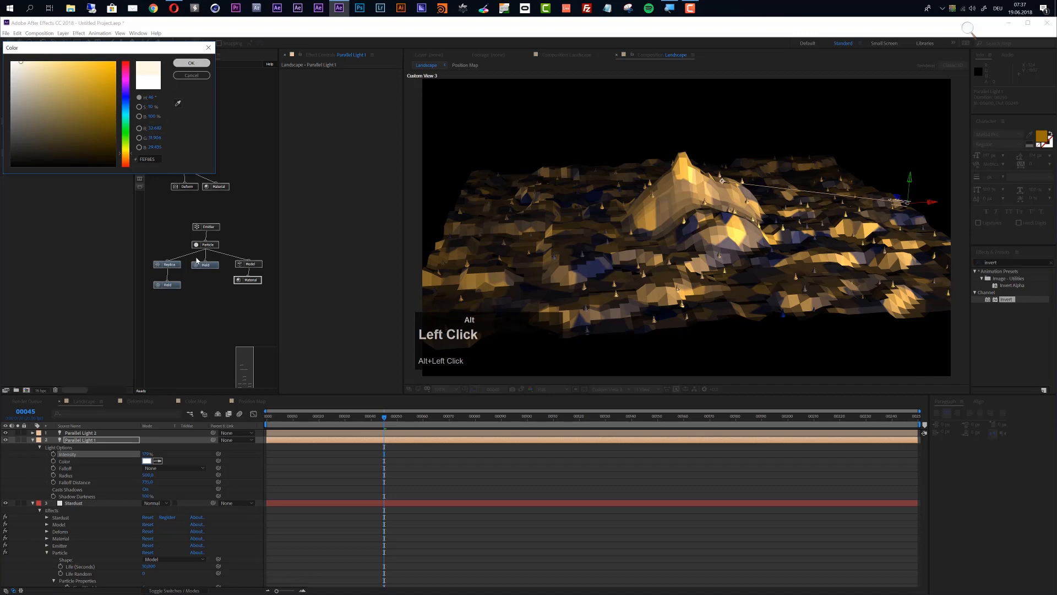
Tint Parallel Light 2 a pale blue and raise its Intensity.
alt+click(93, 436)
key(alt+a)
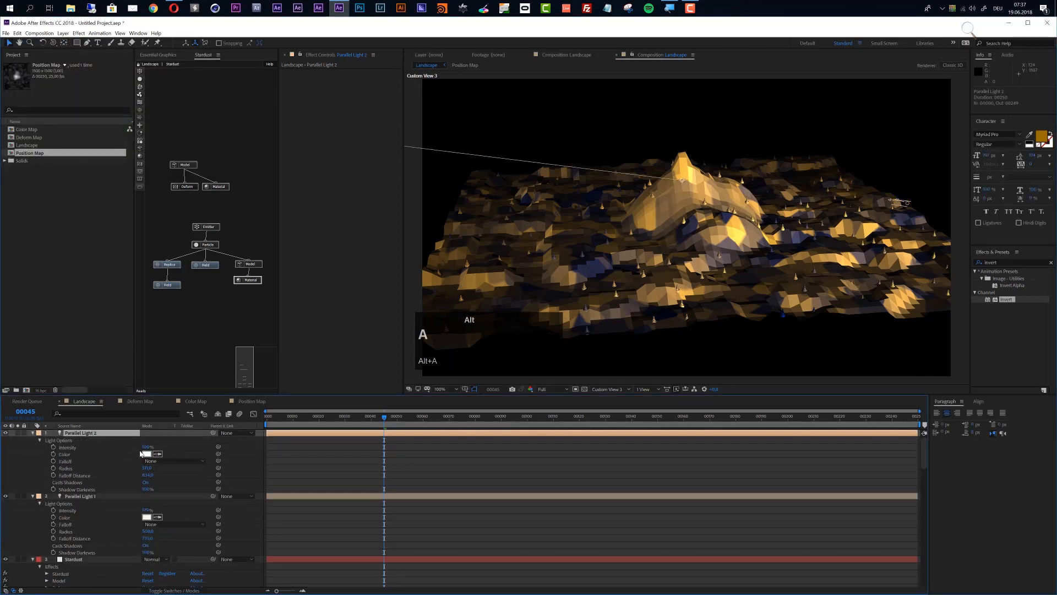
alt+click(146, 455)
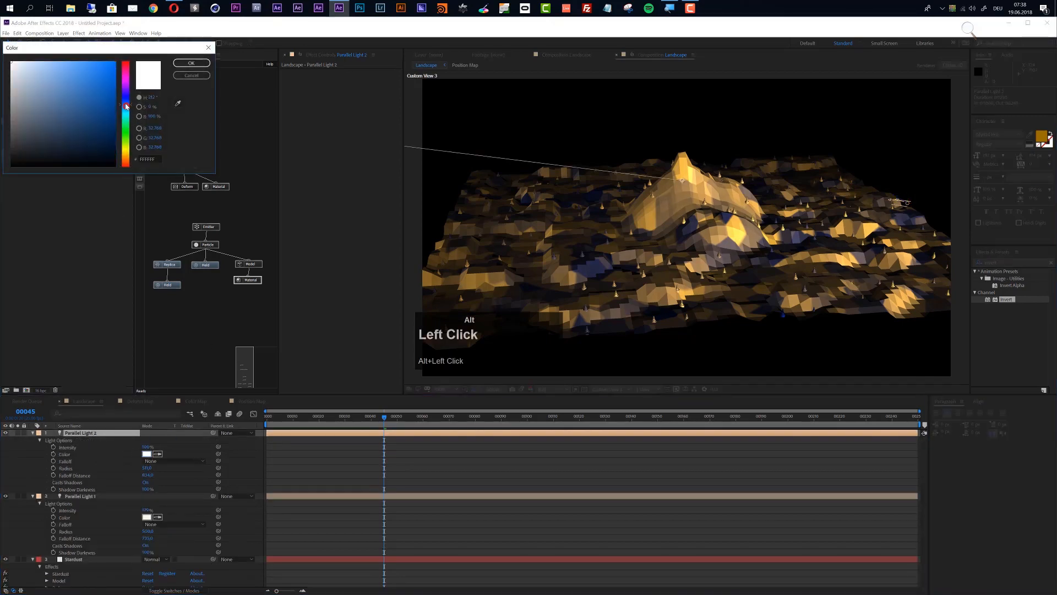
mouse_move(30, 64)
mouse_down()
mouse_move(17, 64)
mouse_move(26, 60)
mouse_up()
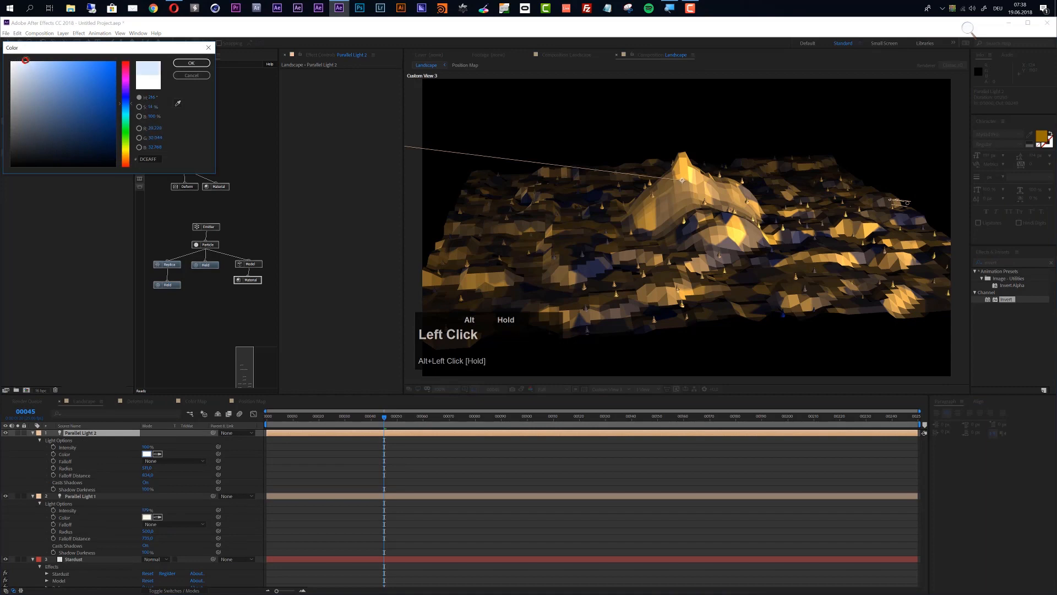
click(191, 63)
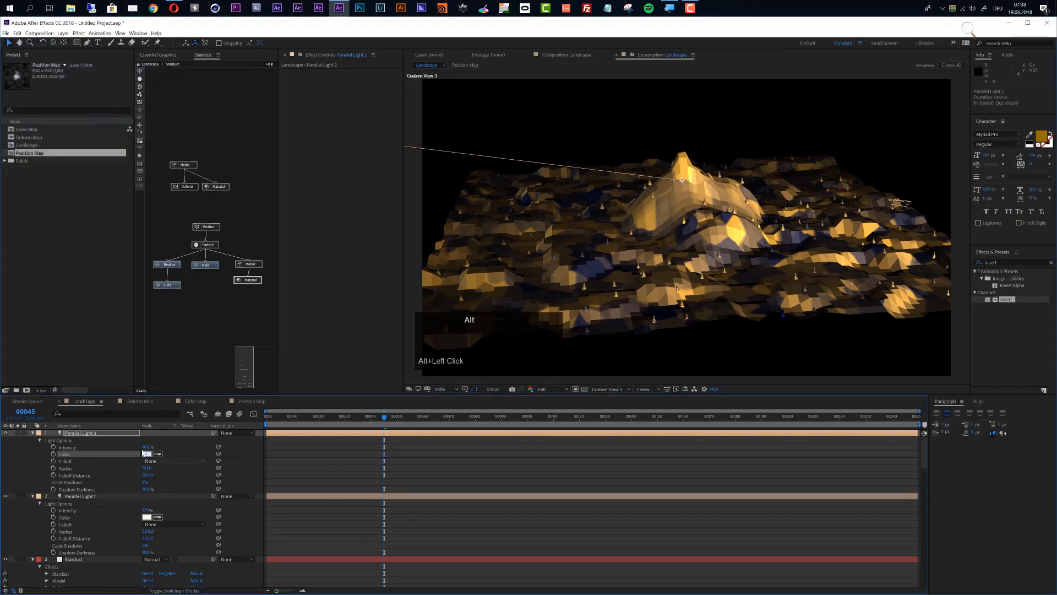
drag(146, 447, 184, 451)
scroll(675, 287, up, 2)
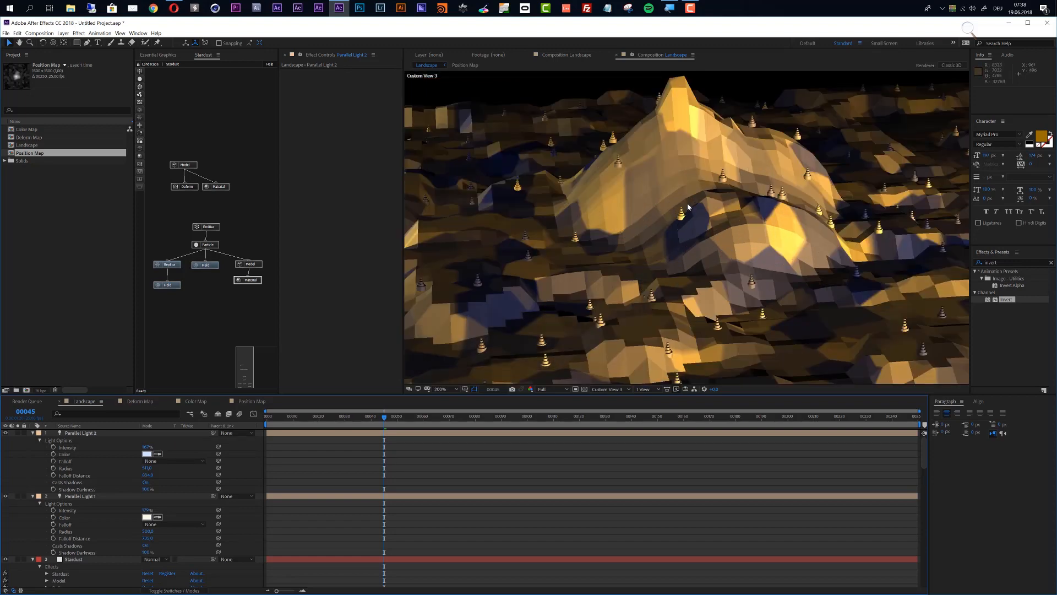
Turn on Shadows in the Render Settings of the Stardust effect.
scroll(103, 501, down, 3)
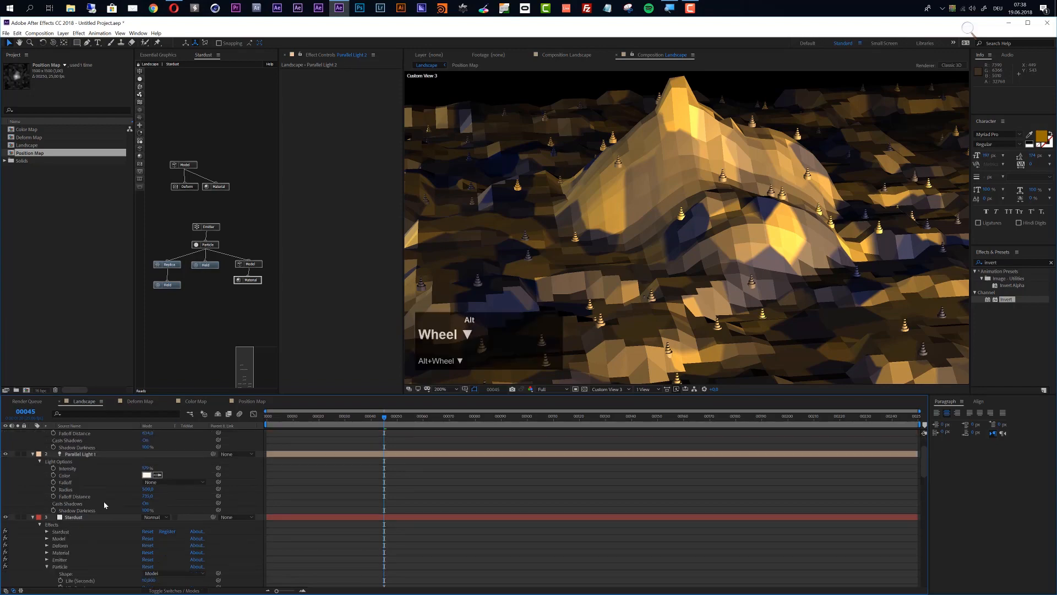
click(77, 518)
click(309, 72)
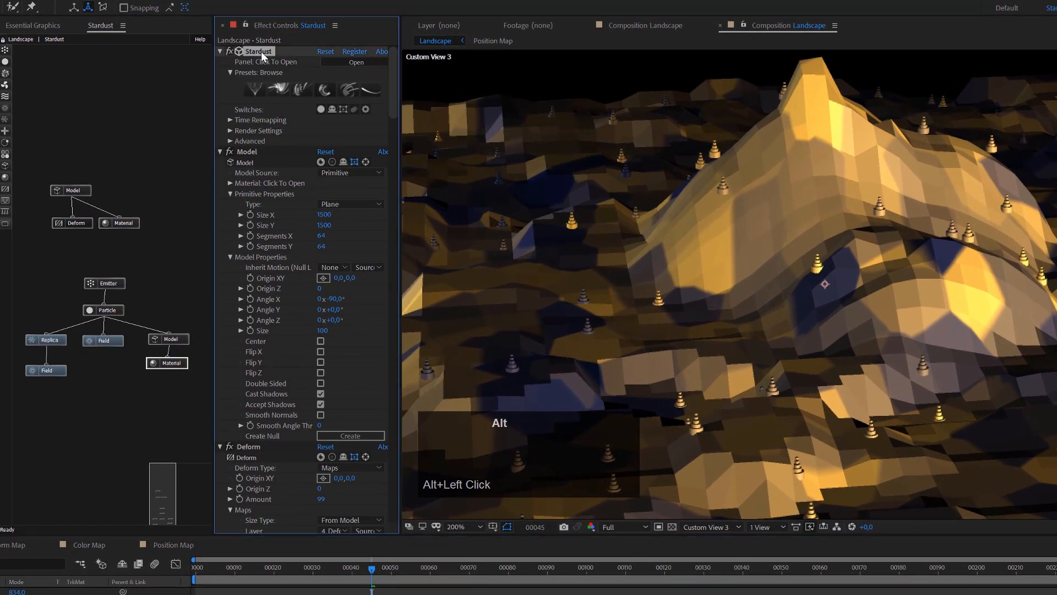
alt+click(255, 54)
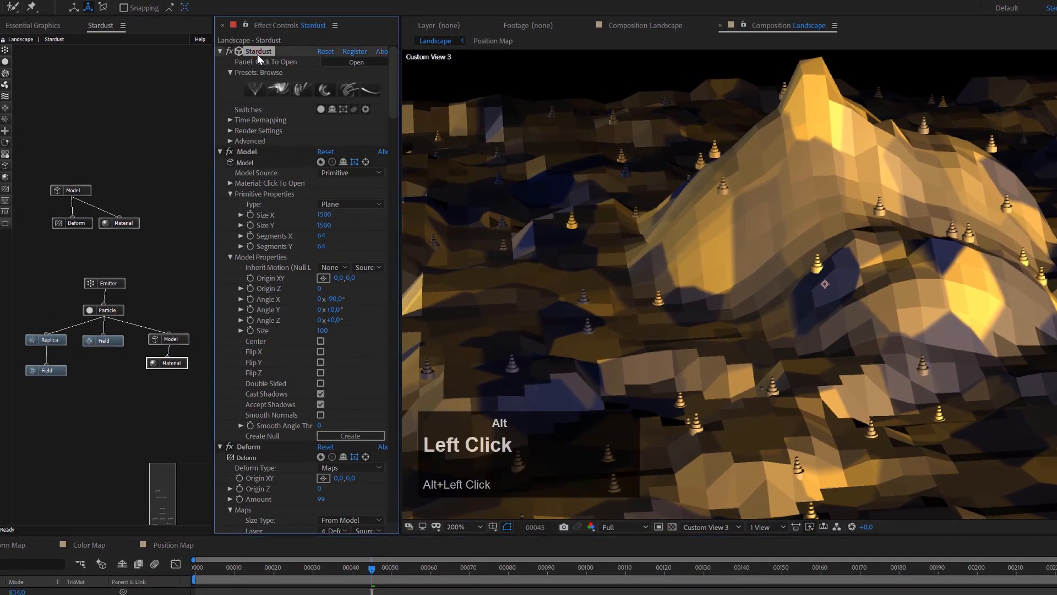
alt+click(230, 131)
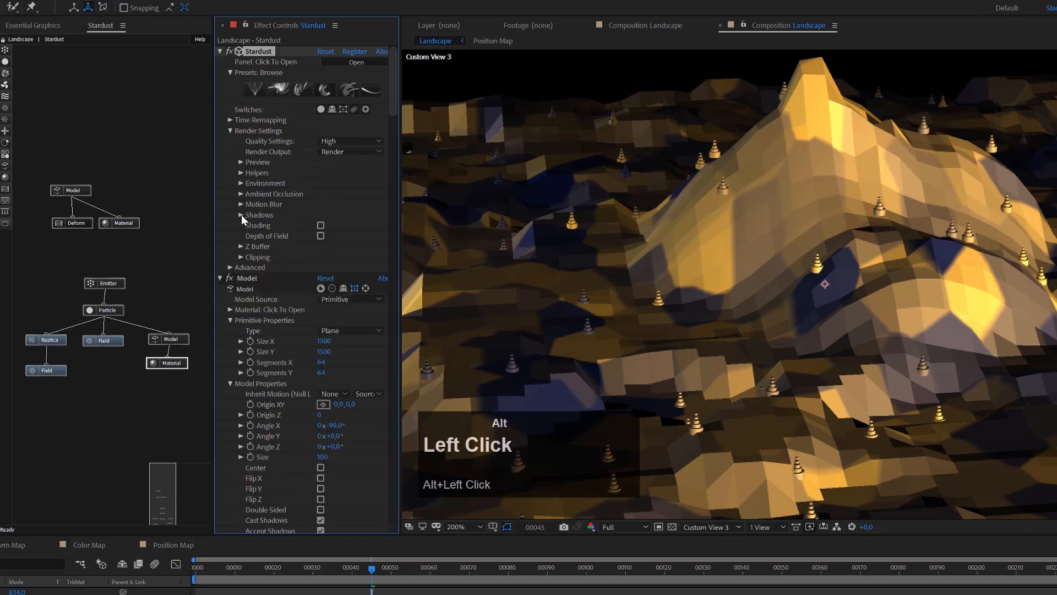
alt+click(241, 215)
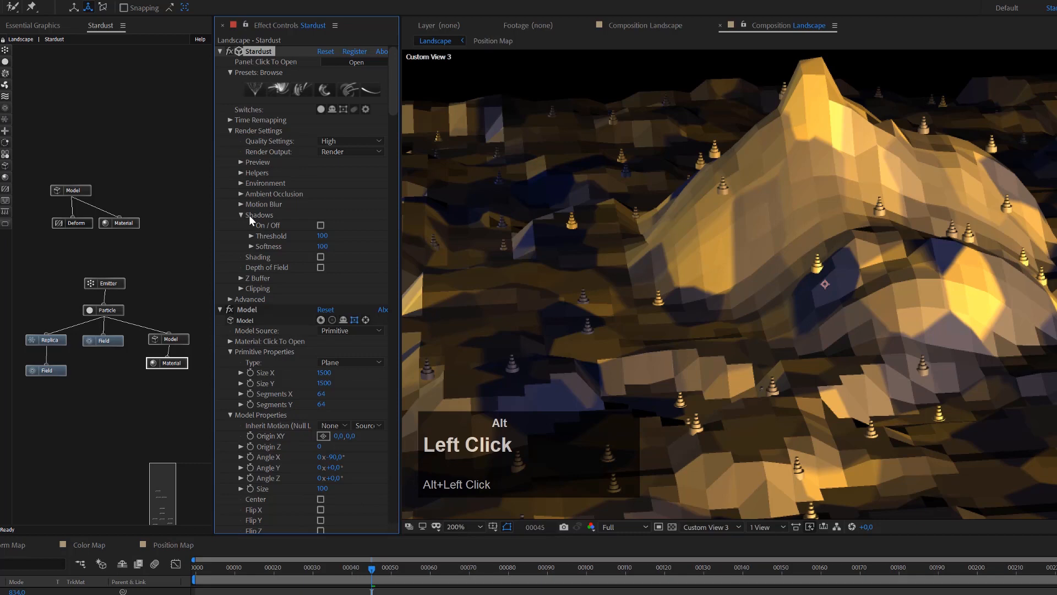
alt+click(321, 225)
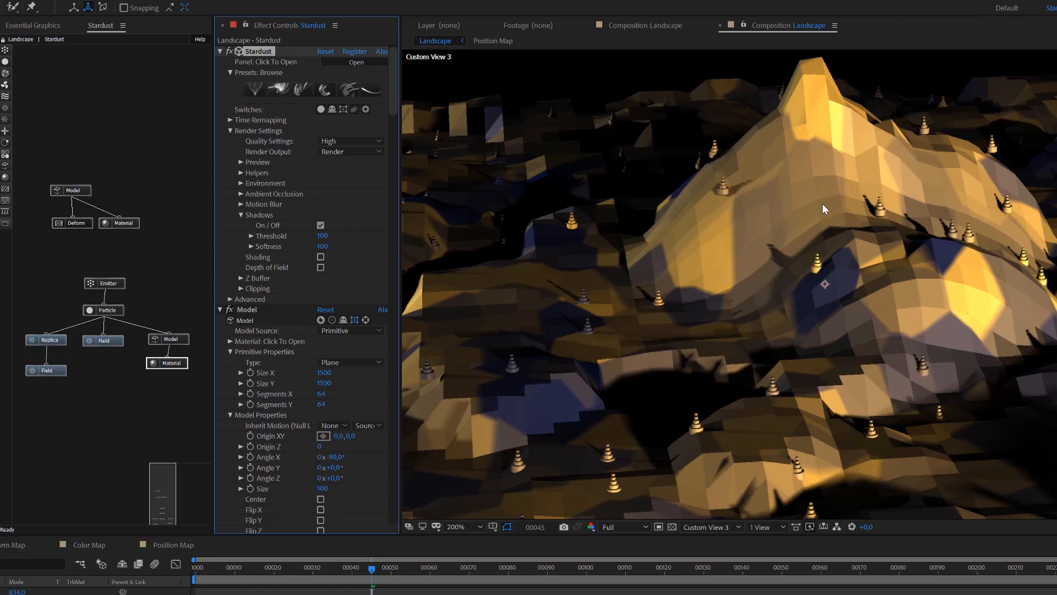
Try a shadow Threshold of 391 in the Stardust render settings, and set it back to 100.
alt+scroll(826, 215, down, 1)
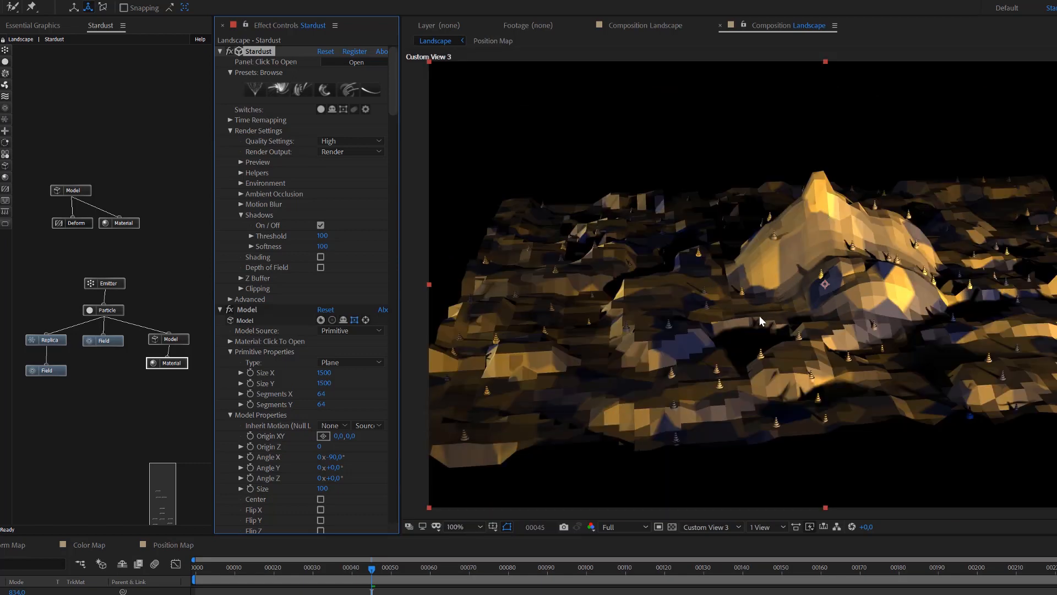
scroll(816, 292, up, 1)
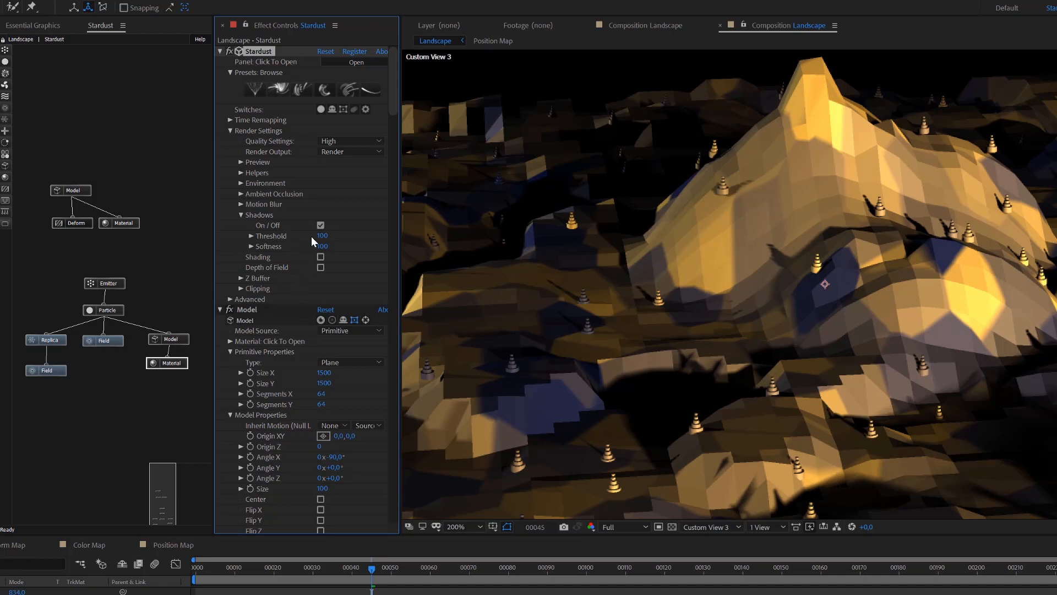
drag(322, 236, 572, 250)
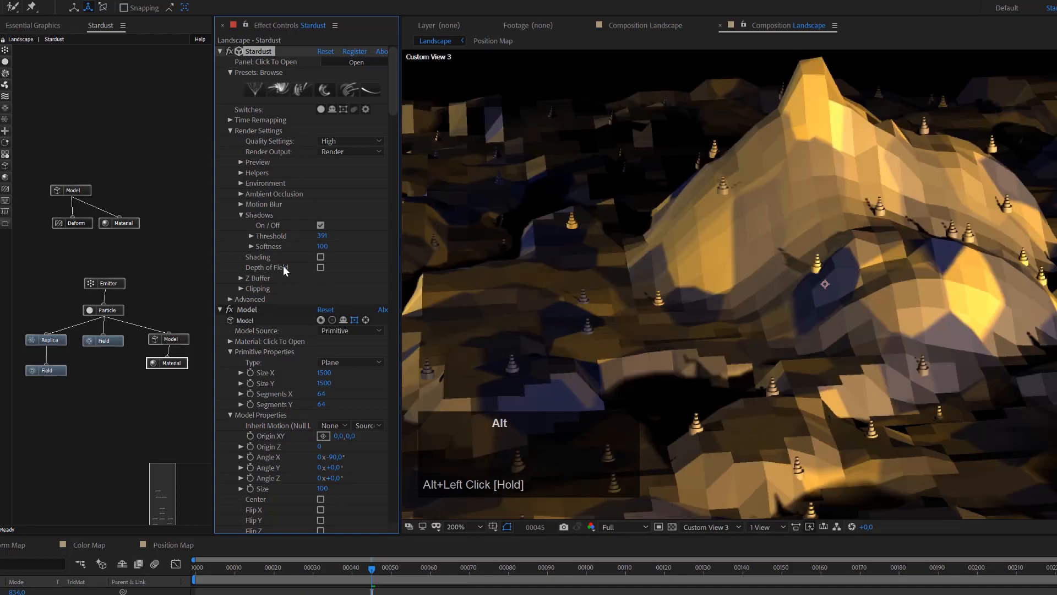
alt+click(322, 236)
text(100)
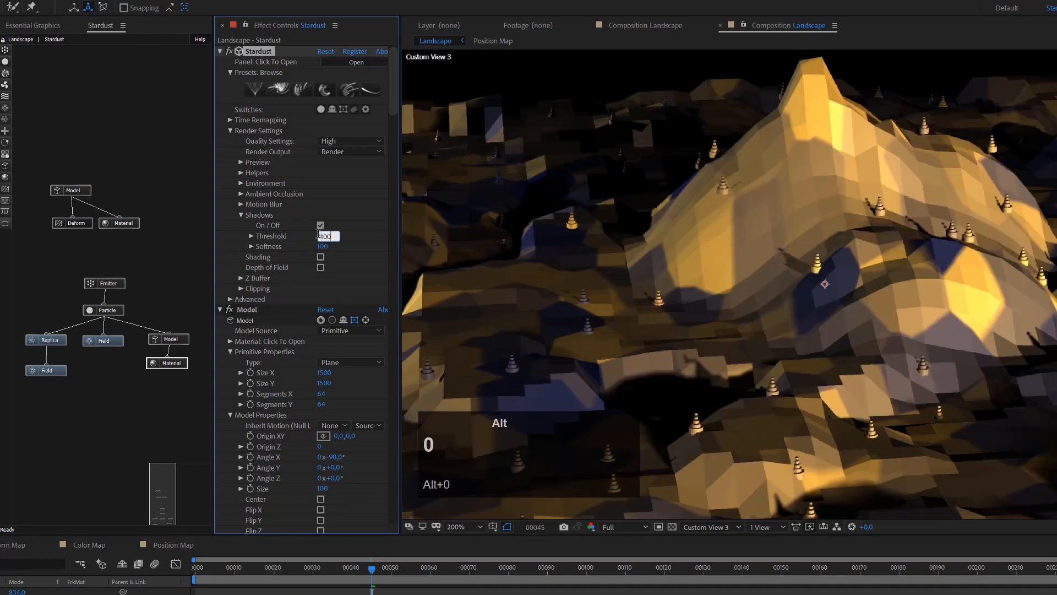
key(Return)
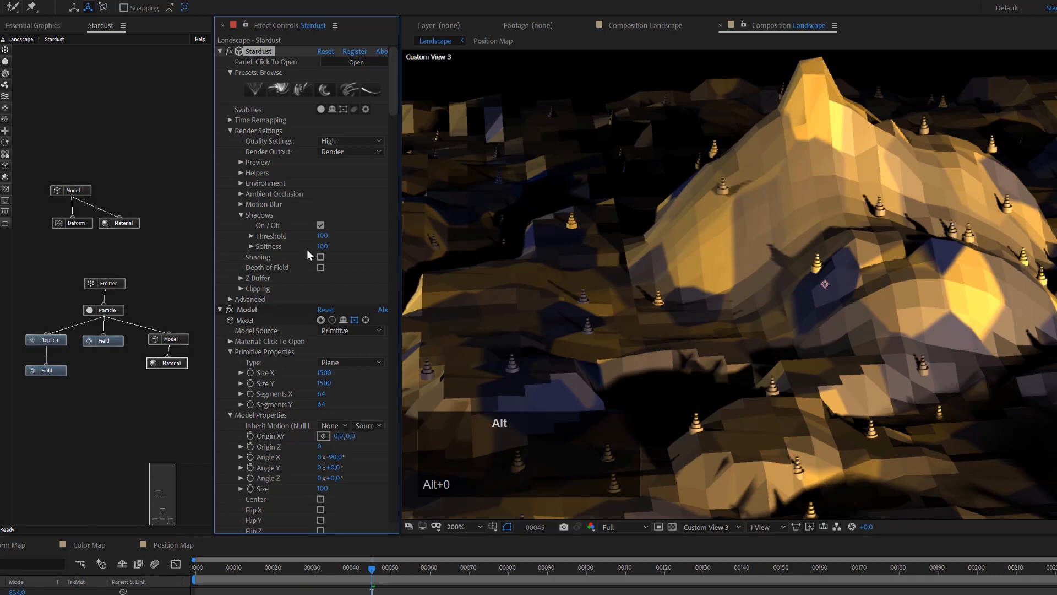
Set the Softness of the Stardust shadows to 200 after trying higher values.
drag(325, 247, 505, 243)
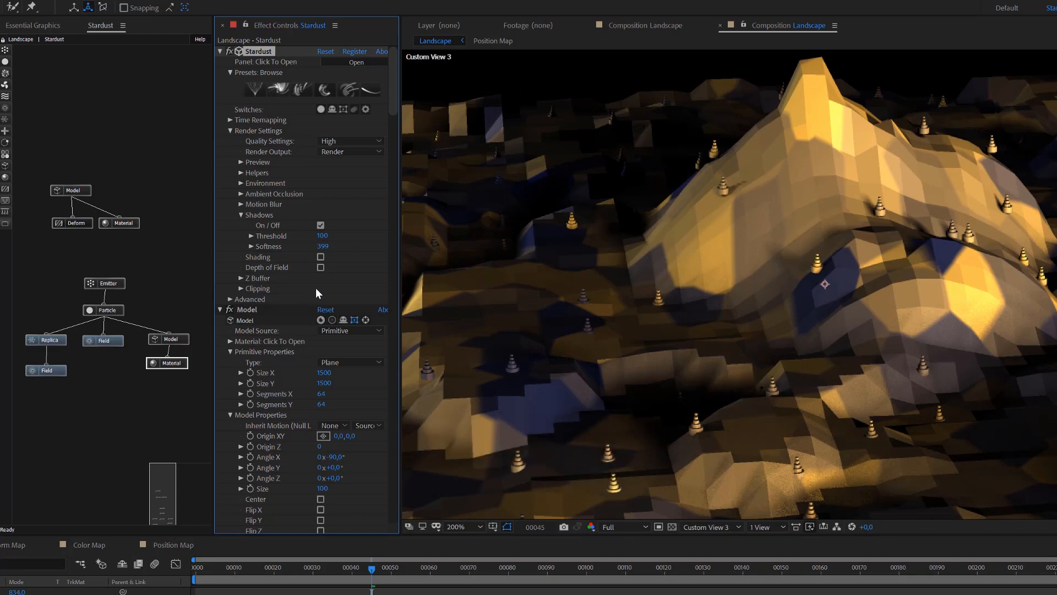
mouse_move(326, 248)
mouse_down()
mouse_move(290, 249)
mouse_move(311, 250)
mouse_up()
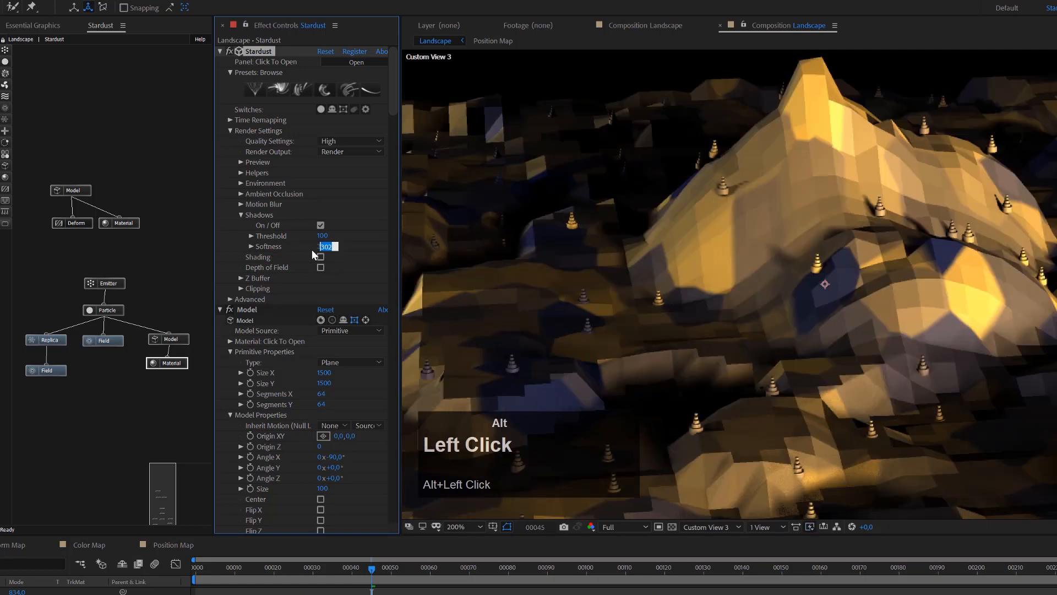
text(200)
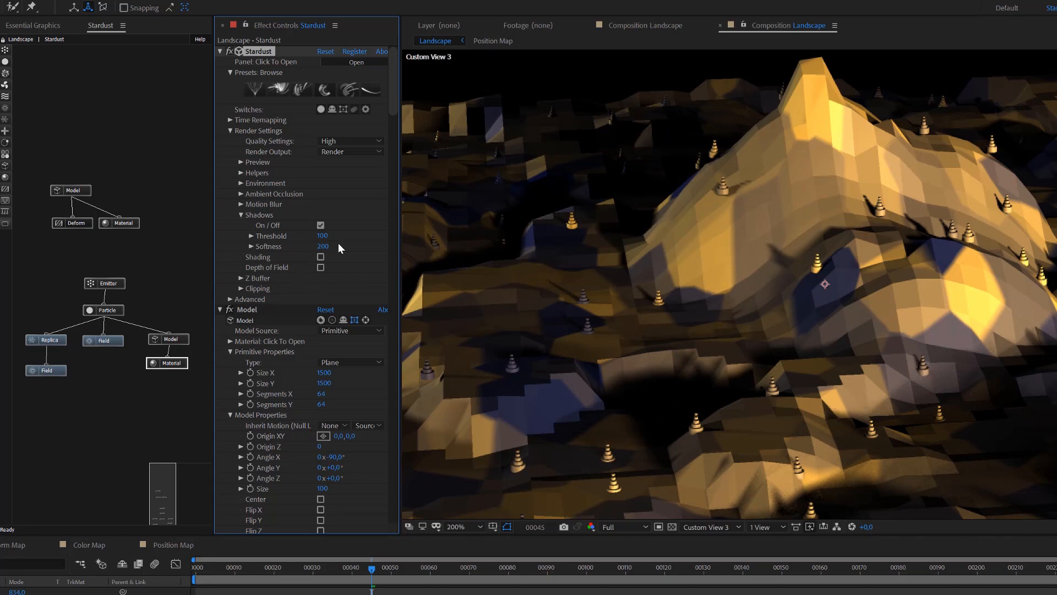
Compare the Extreme and Medium render Quality Settings on the shadows, and return the quality to High.
click(346, 141)
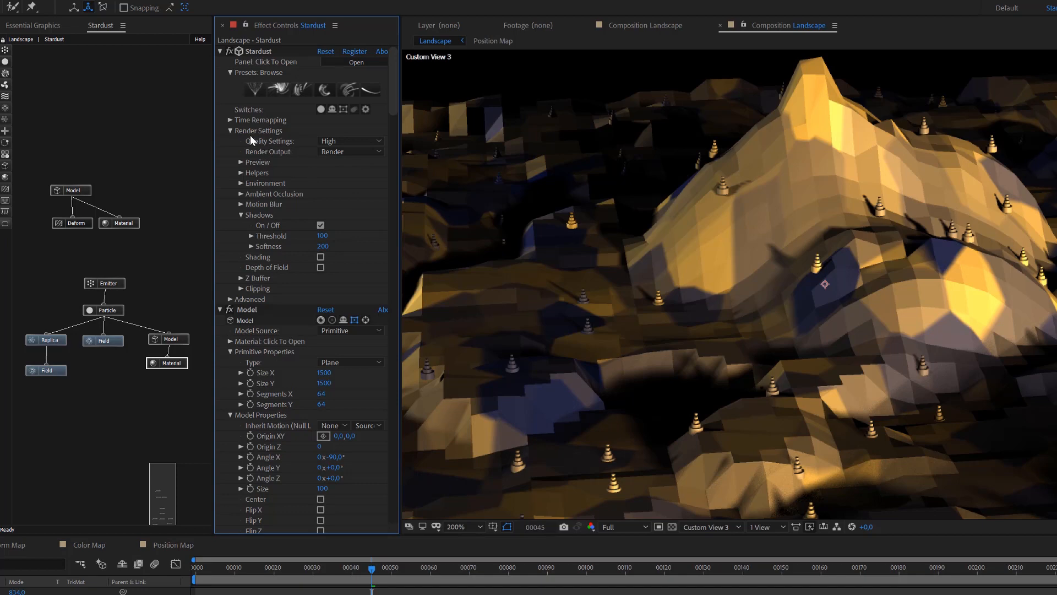
alt+click(341, 142)
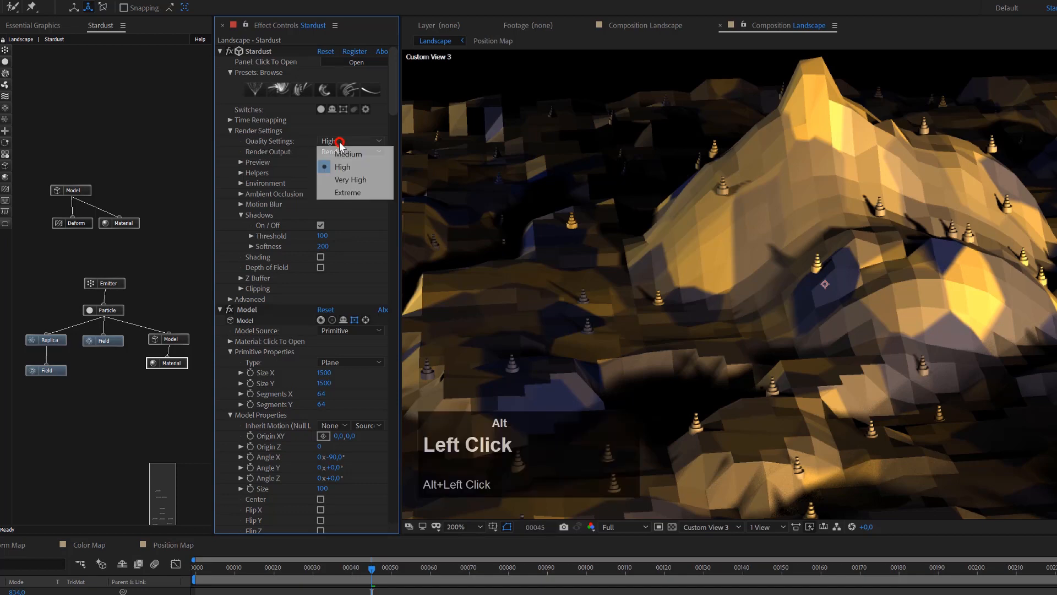
click(346, 193)
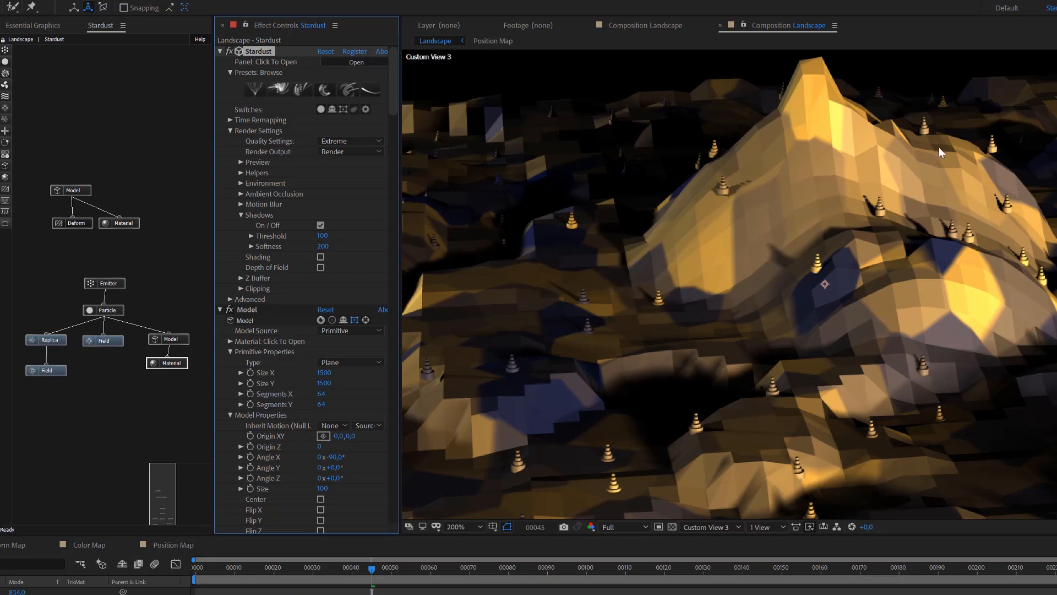
alt+click(336, 143)
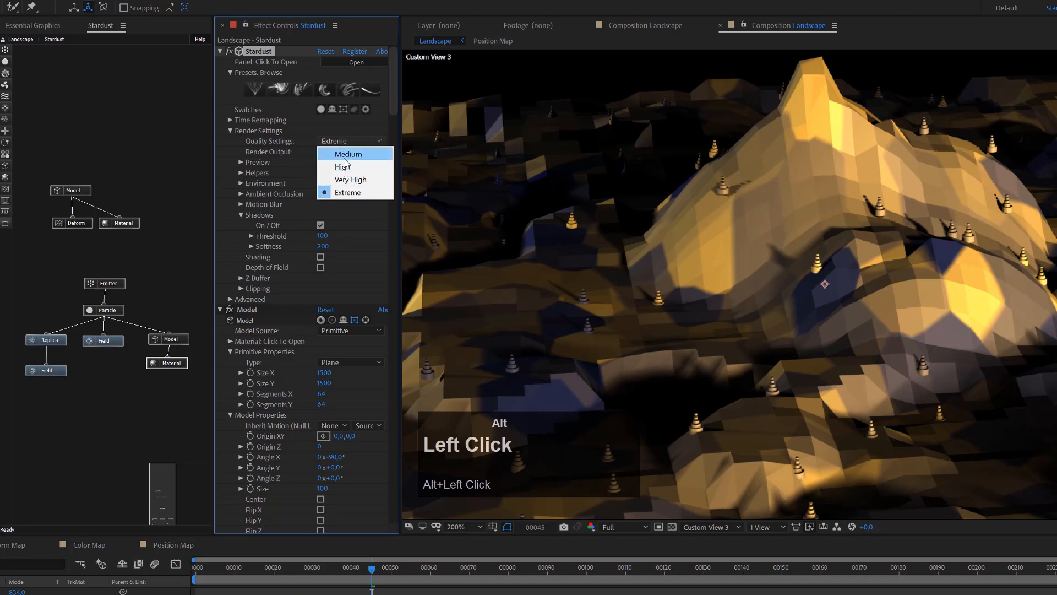
click(343, 157)
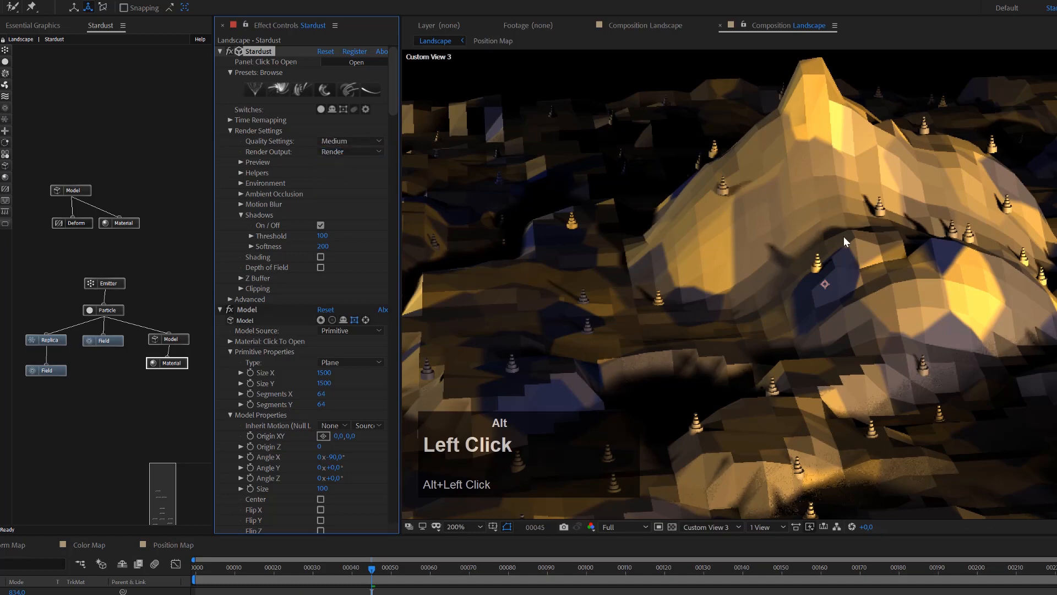
alt+click(338, 143)
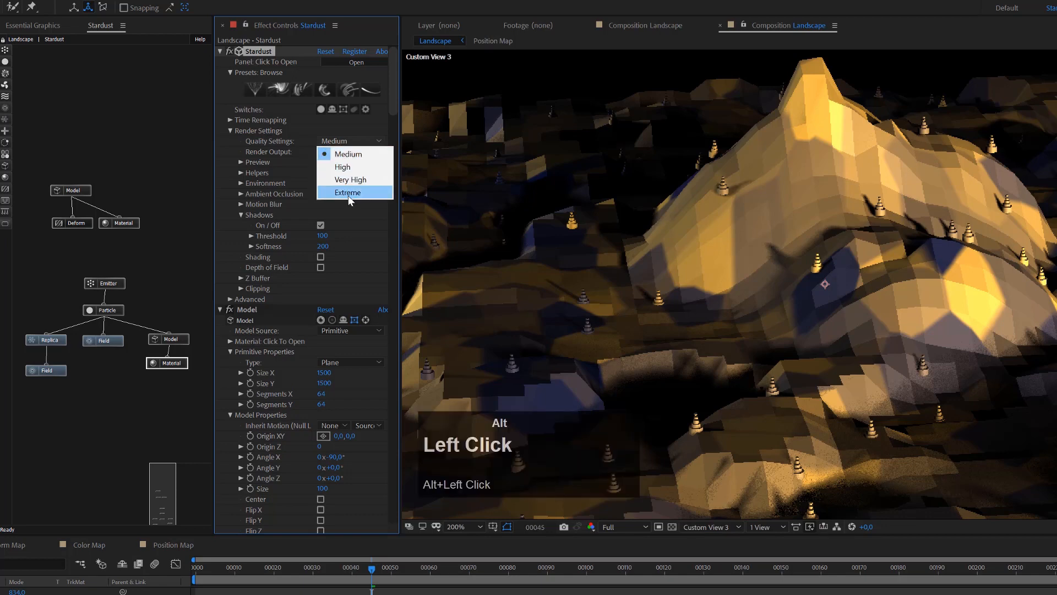
alt+click(344, 168)
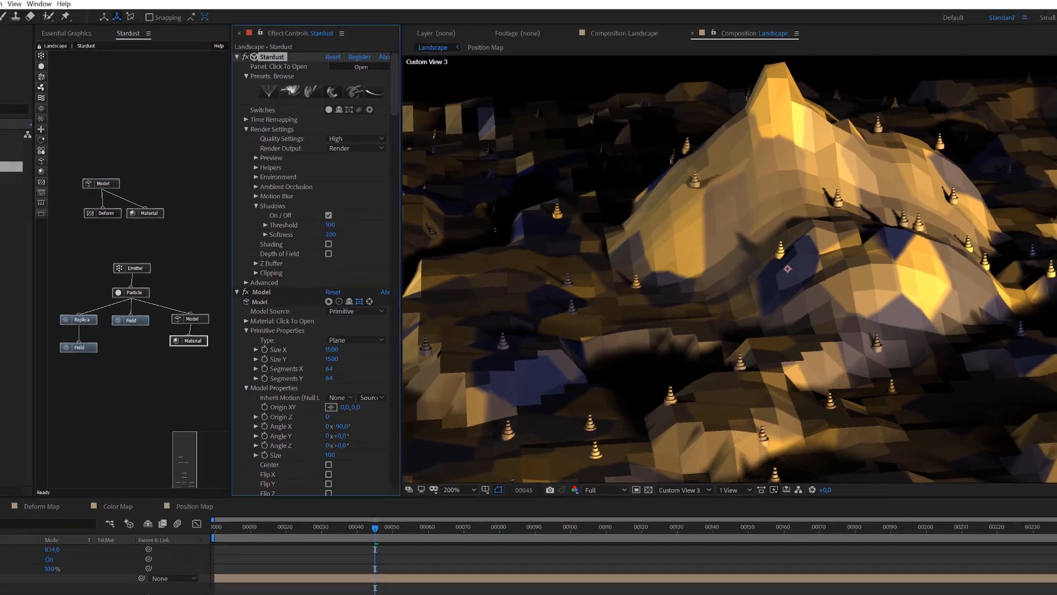
Turn off Casts Shadows for Parallel Light 2.
scroll(65, 474, up, 3)
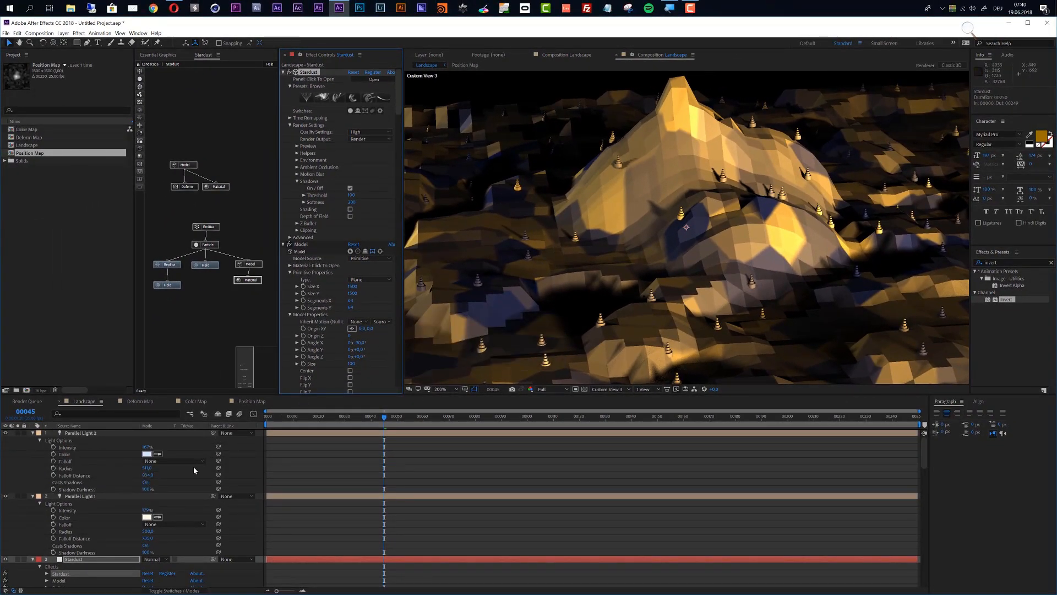
alt+click(85, 434)
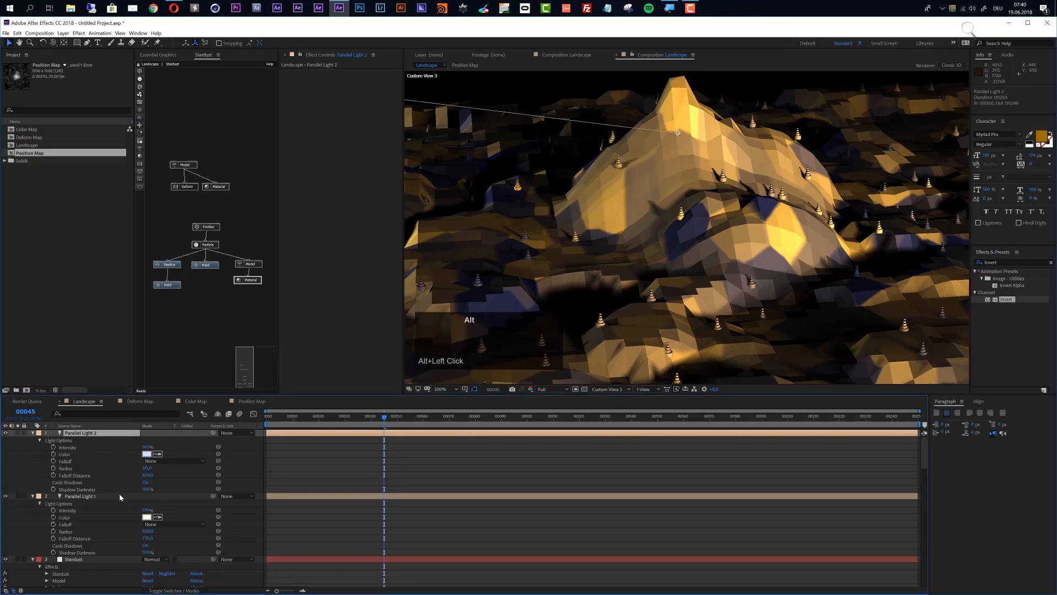
alt+click(145, 483)
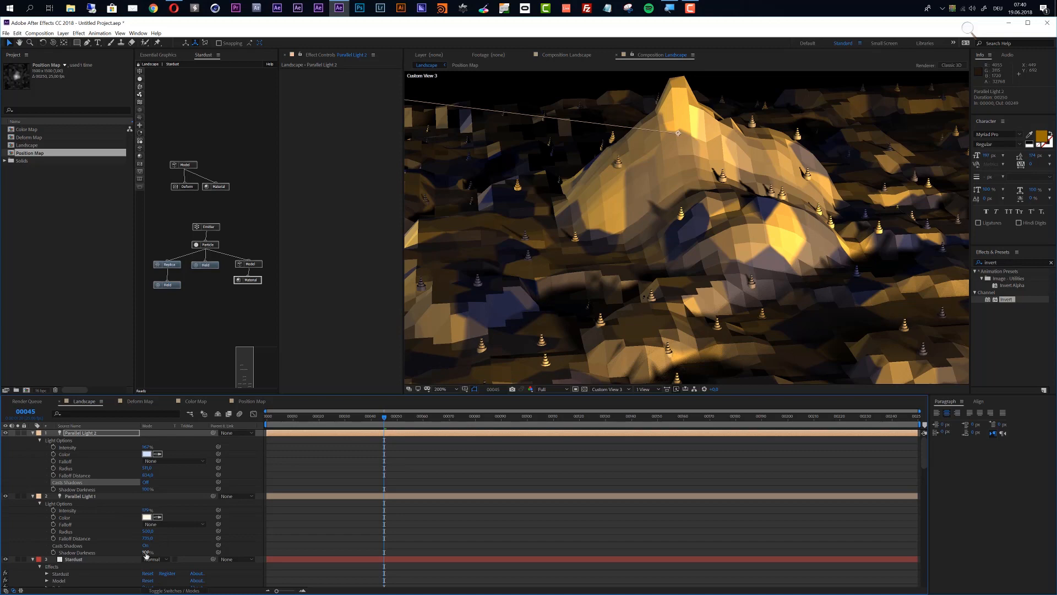
Set the Shadow Darkness of Parallel Light 1 to 75%.
drag(145, 554, 121, 551)
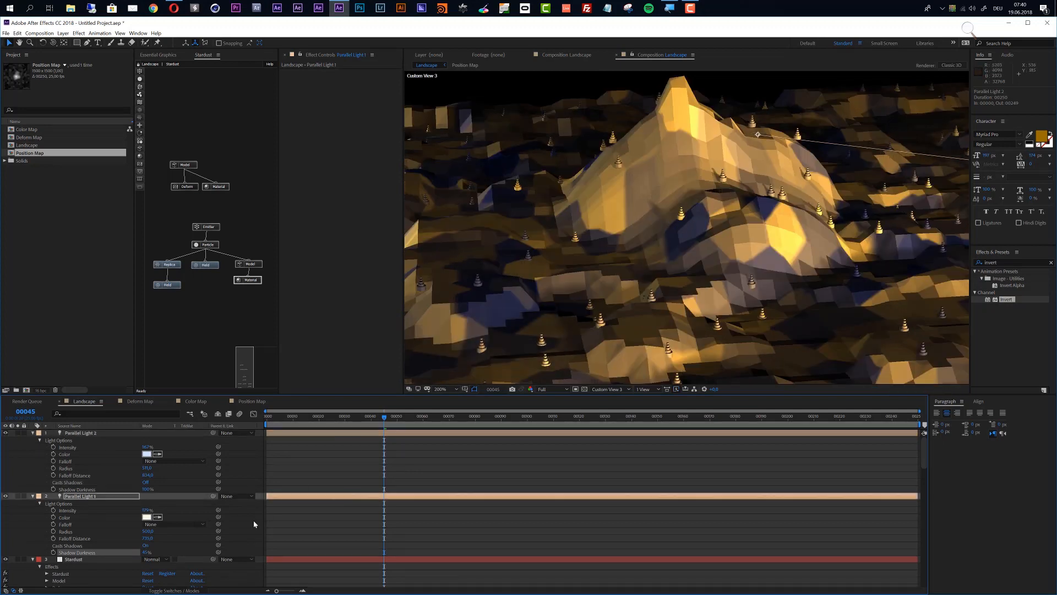
alt+click(146, 553)
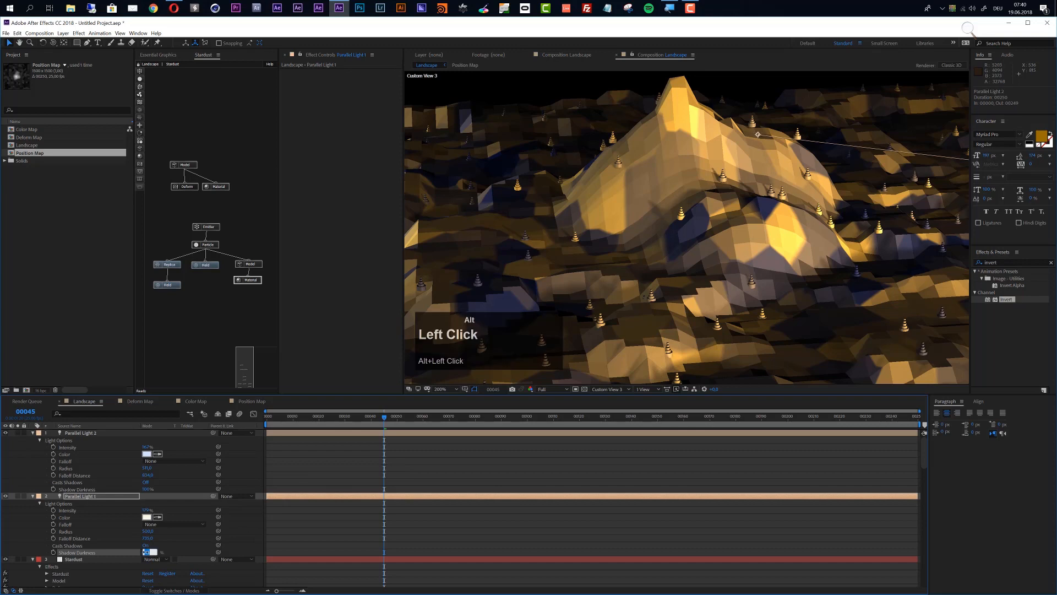
key(alt+5)
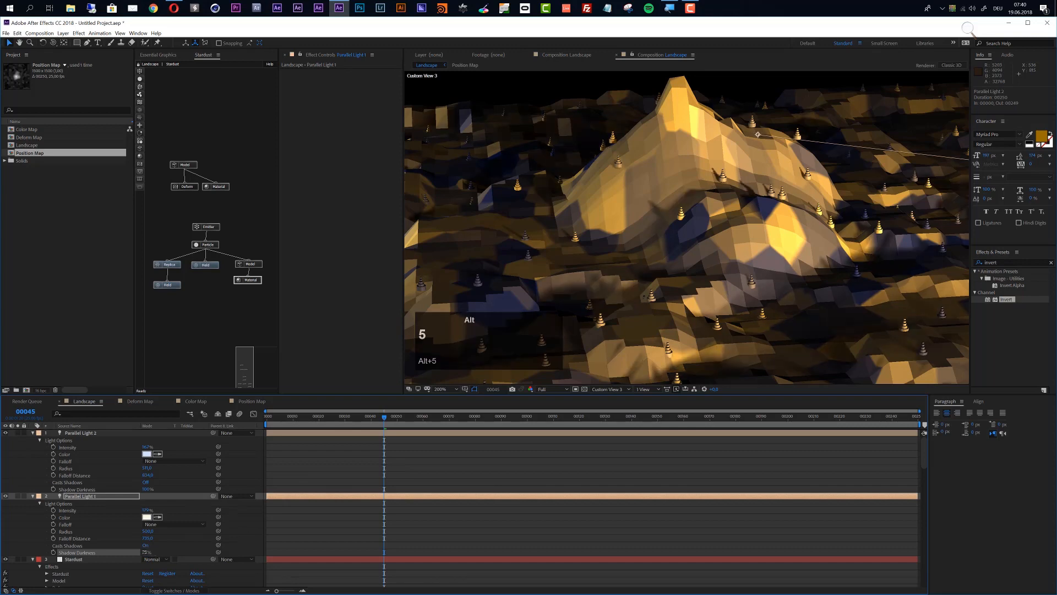
alt+scroll(736, 243, down, 2)
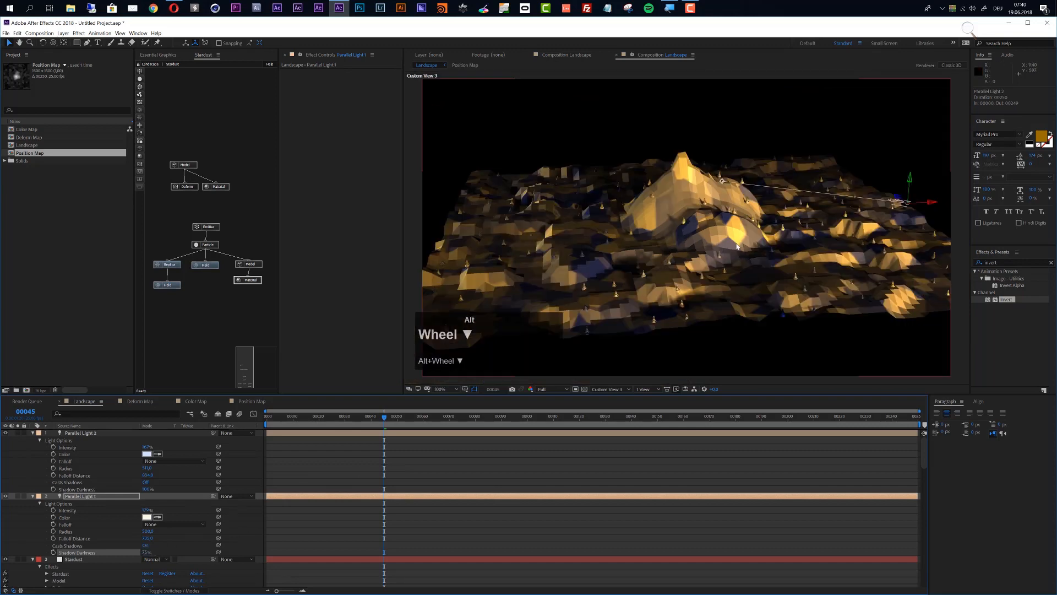
alt+scroll(736, 246, up, 2)
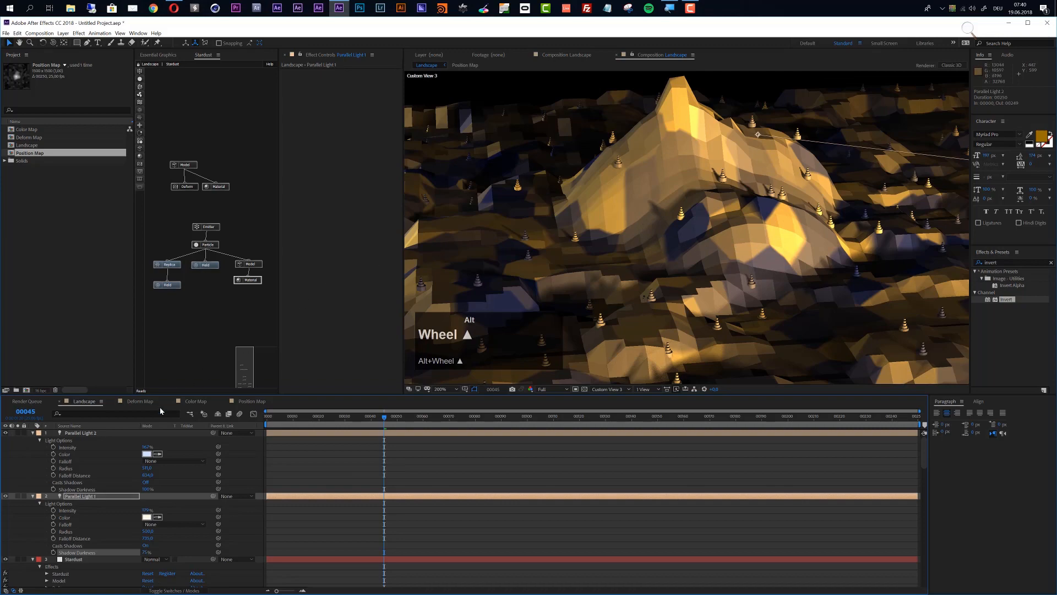
Try Ambient Occlusion in the render settings of the Stardust effect, and turn it off again.
alt+click(87, 558)
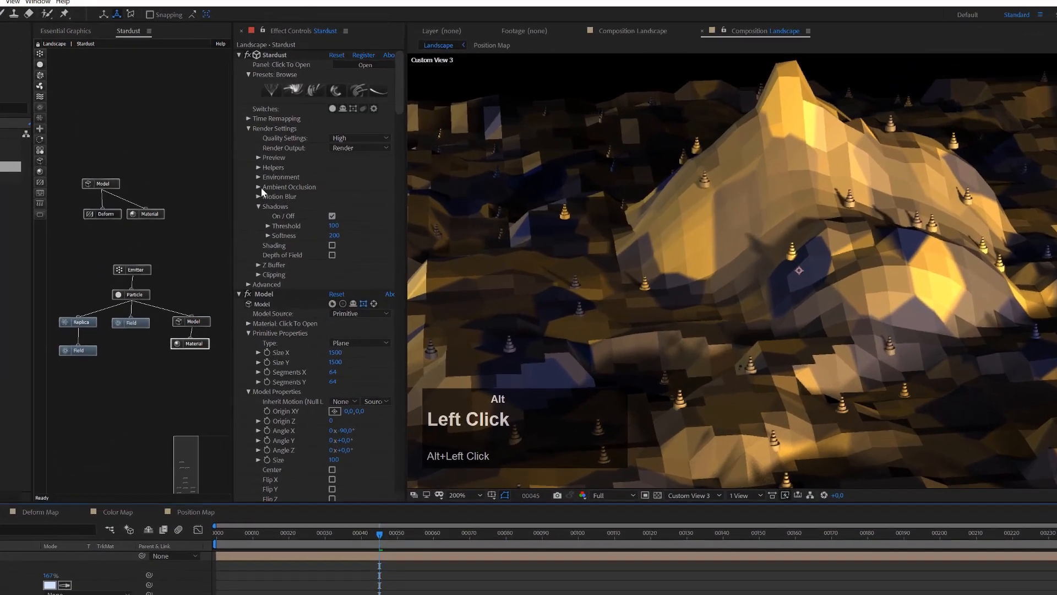
click(297, 167)
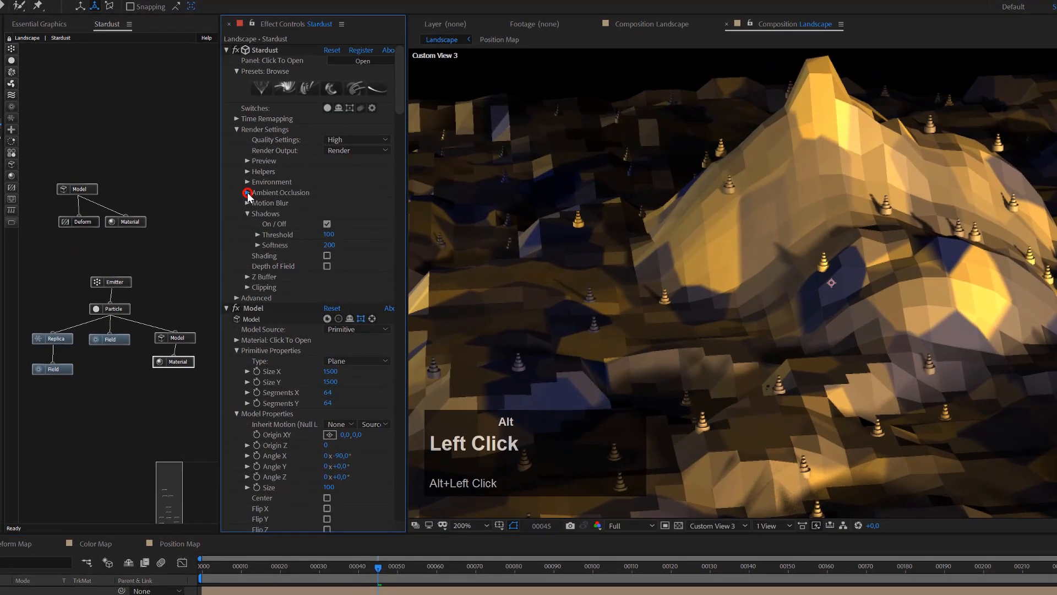
click(326, 203)
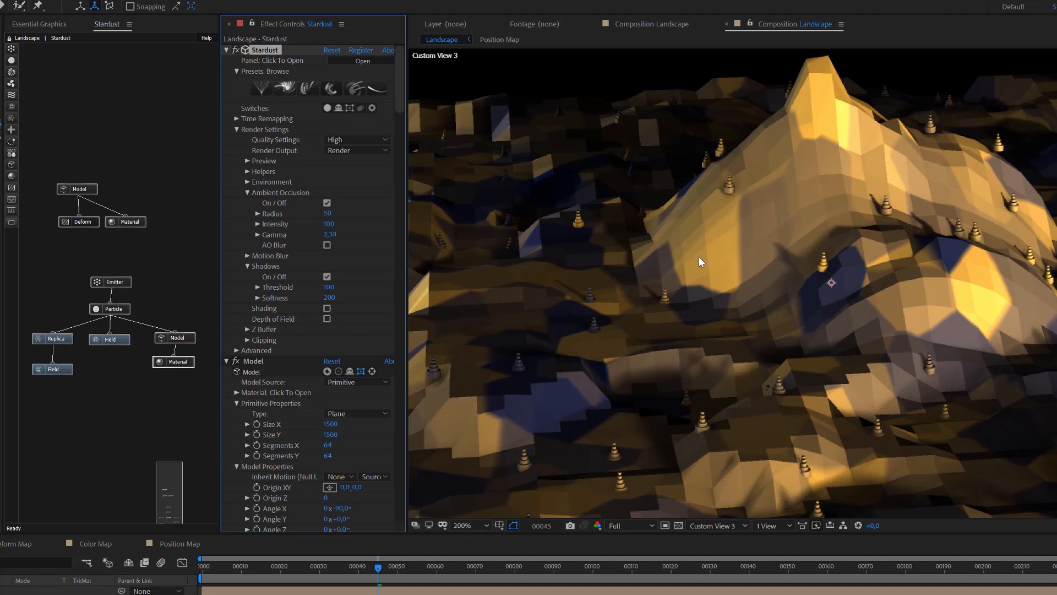
scroll(874, 208, up, 2)
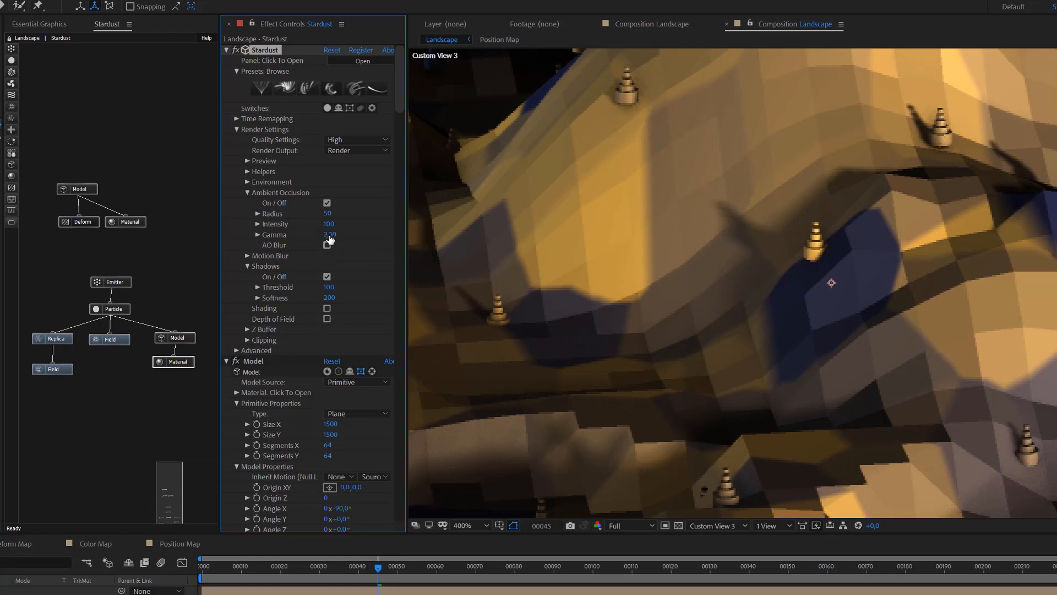
alt+click(327, 203)
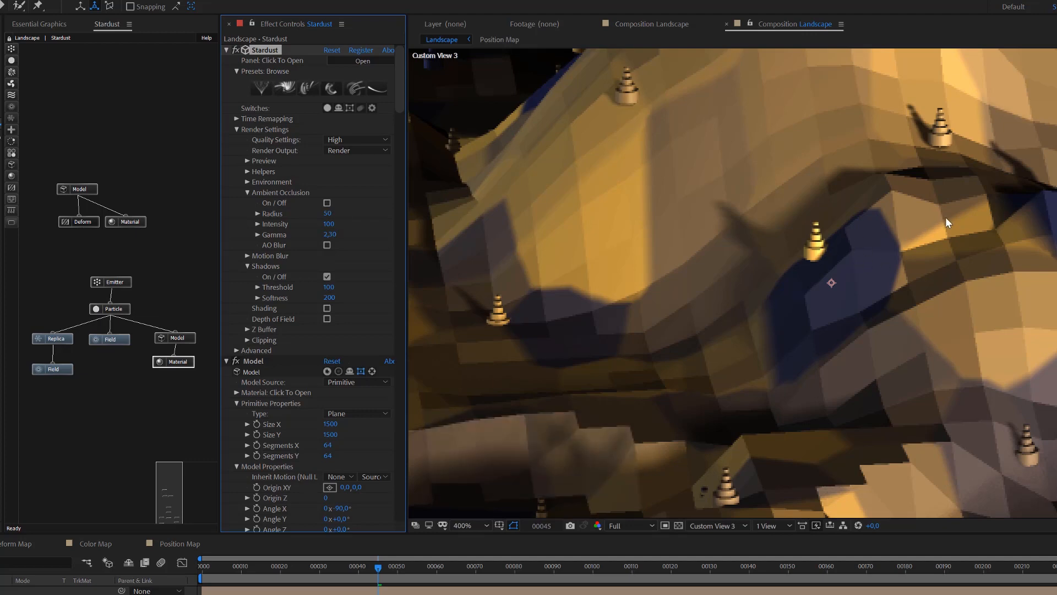
scroll(950, 227, down, 4)
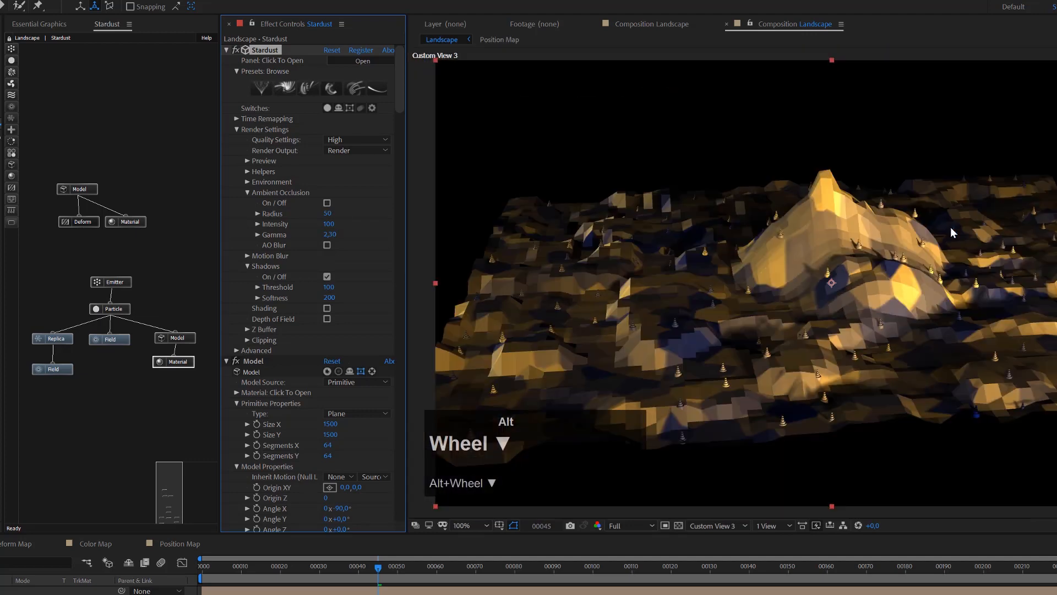
key(alt+c)
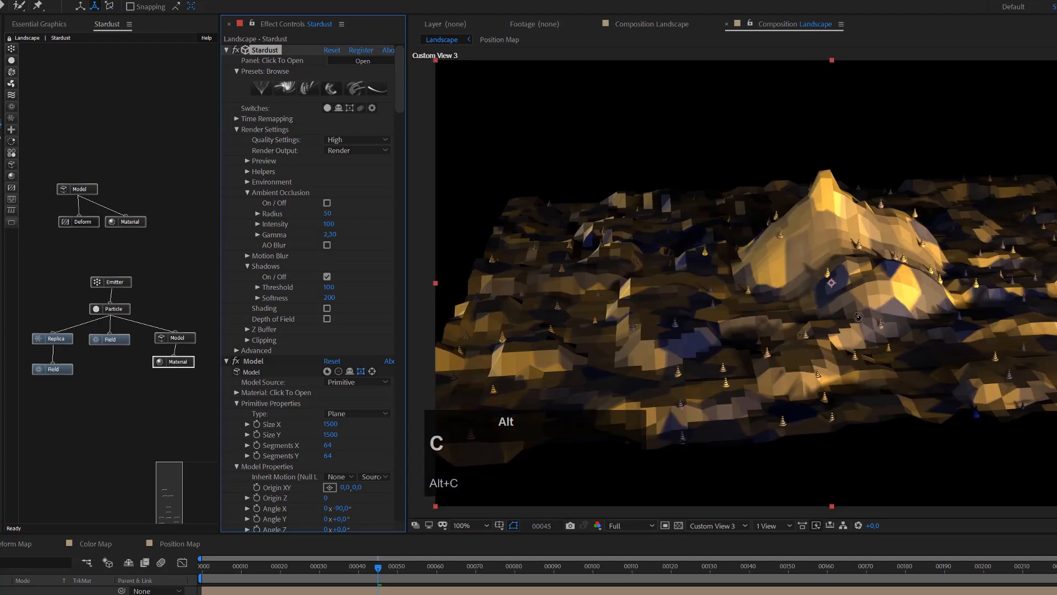
alt+click(858, 320)
drag(858, 319, 738, 305)
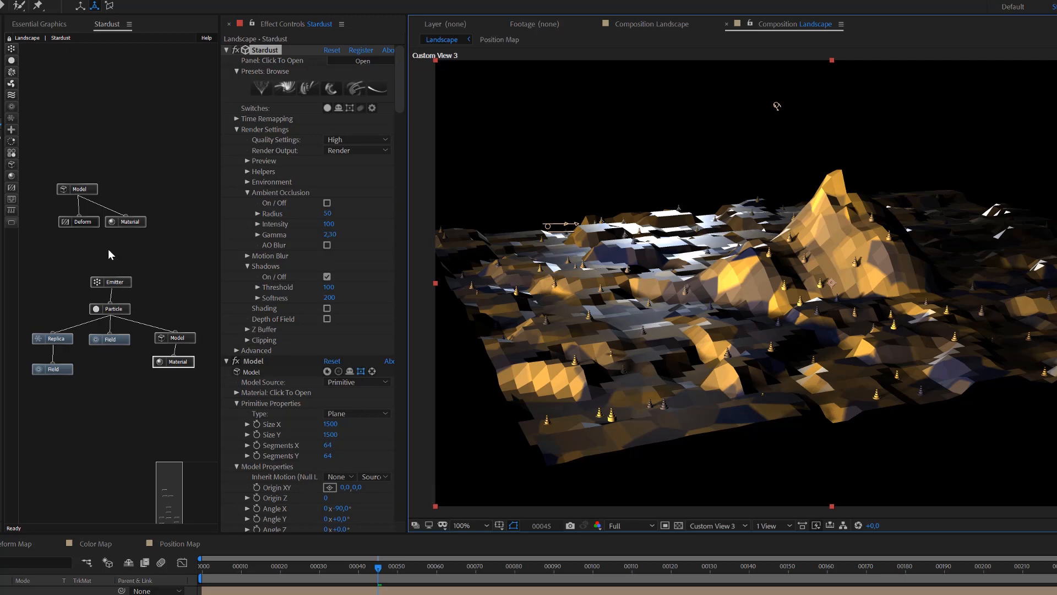
alt+click(11, 49)
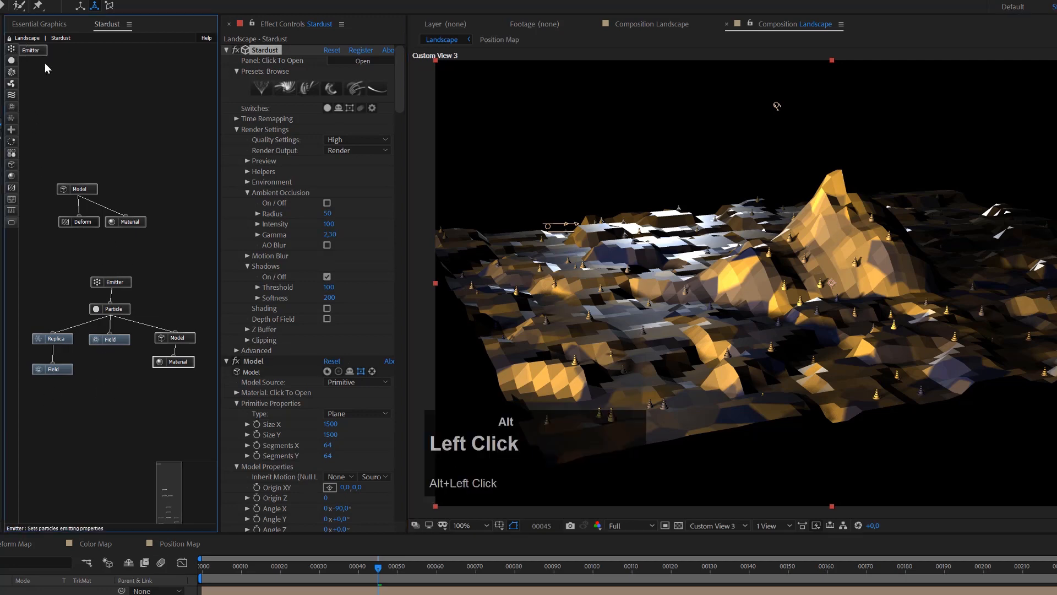
drag(41, 54, 191, 90)
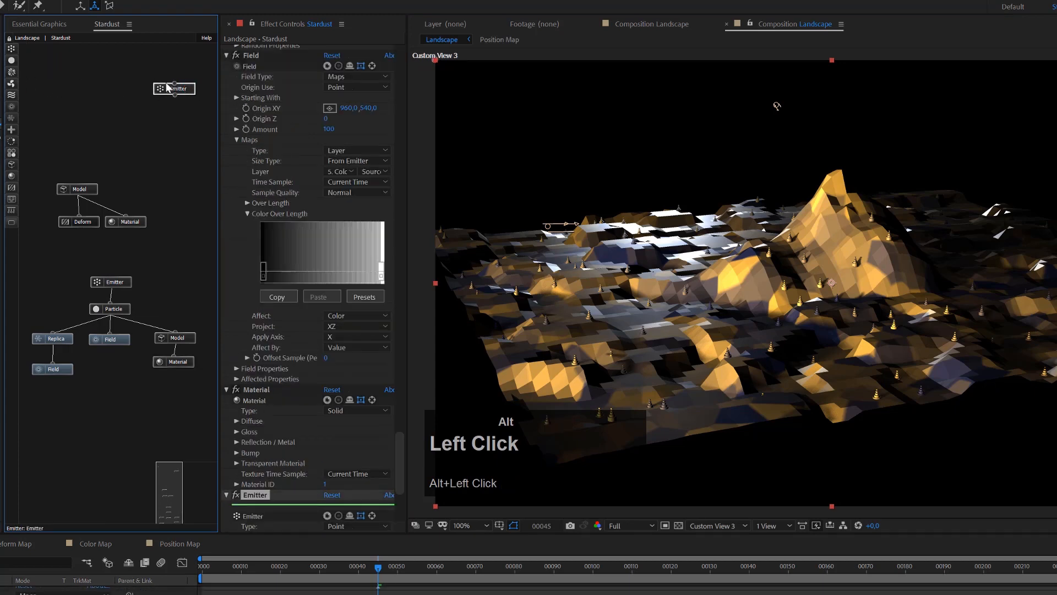
key(alt+Delete)
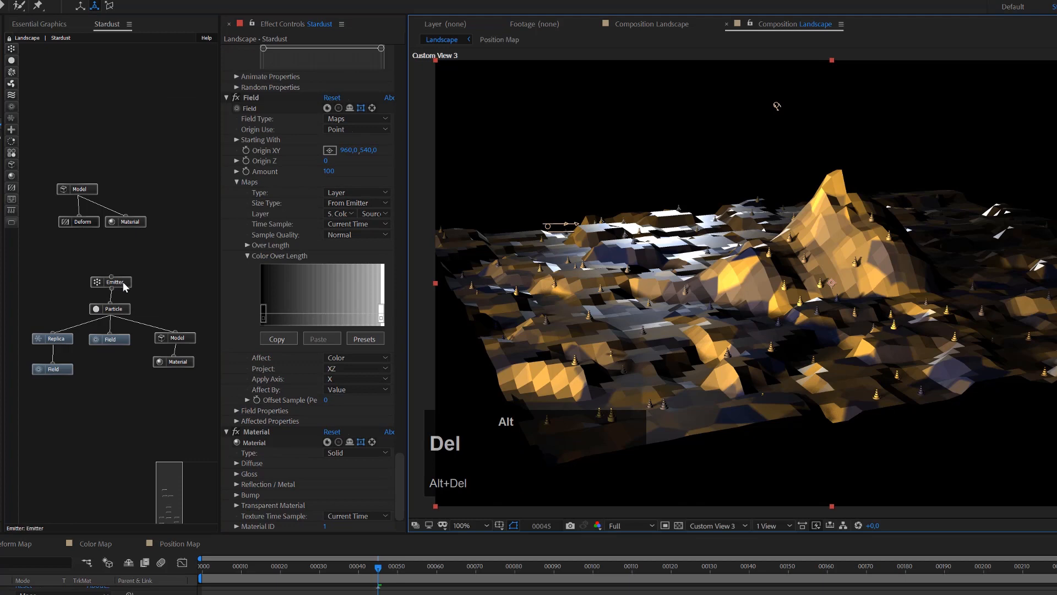
Duplicate the trees' Emitter node, place the copy in free space above the terrain nodes, and attach a new Particle node to it.
alt+click(123, 283)
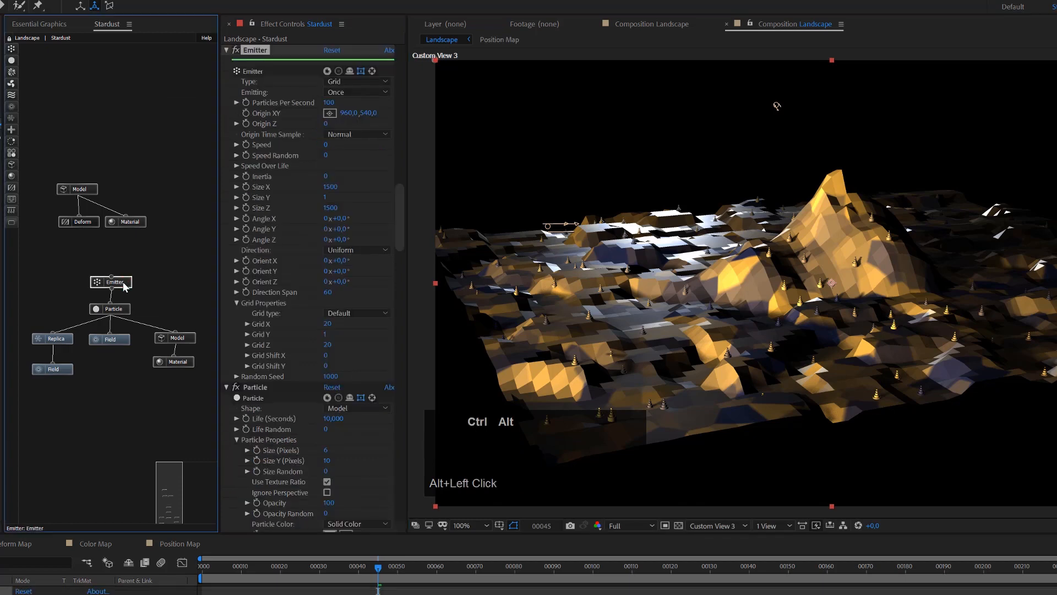
key(ctrl+alt+d)
drag(144, 293, 170, 106)
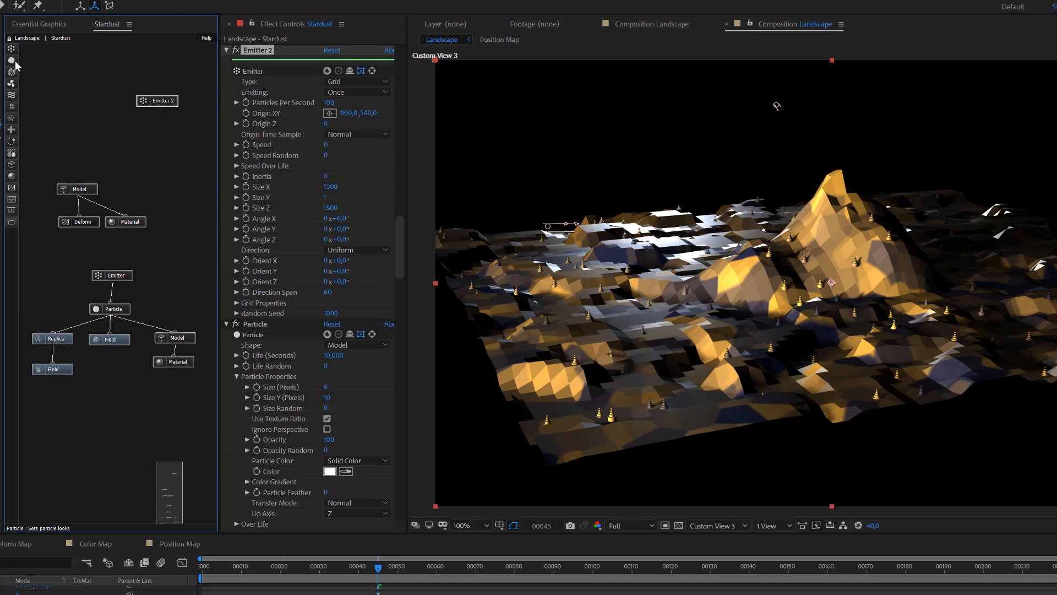
drag(15, 65, 167, 131)
Set the shape of the new Particle node under Emitter 2 to Cloud.
alt+click(158, 108)
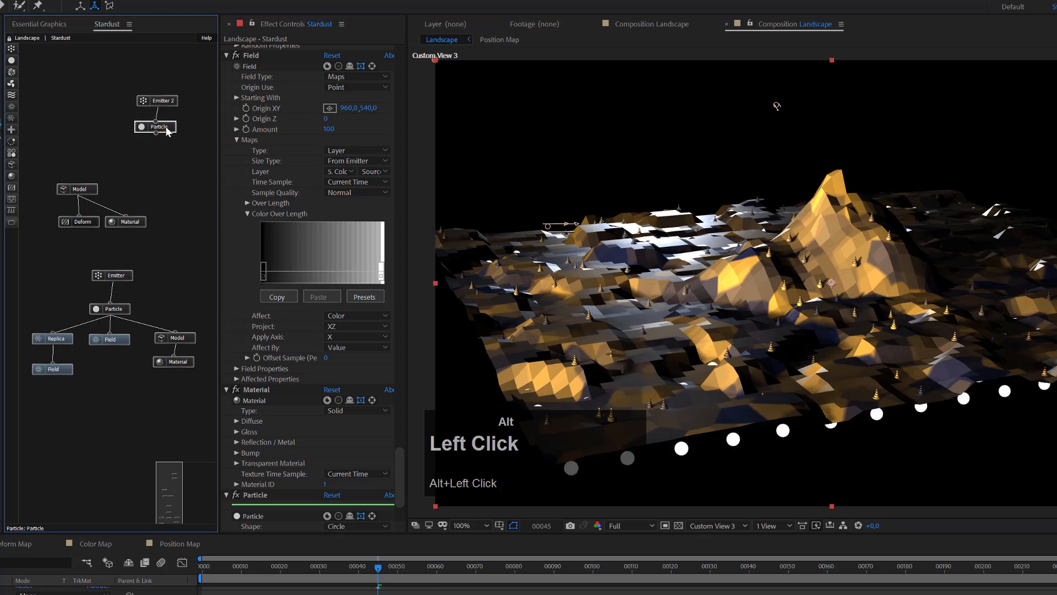
scroll(335, 422, down, 1)
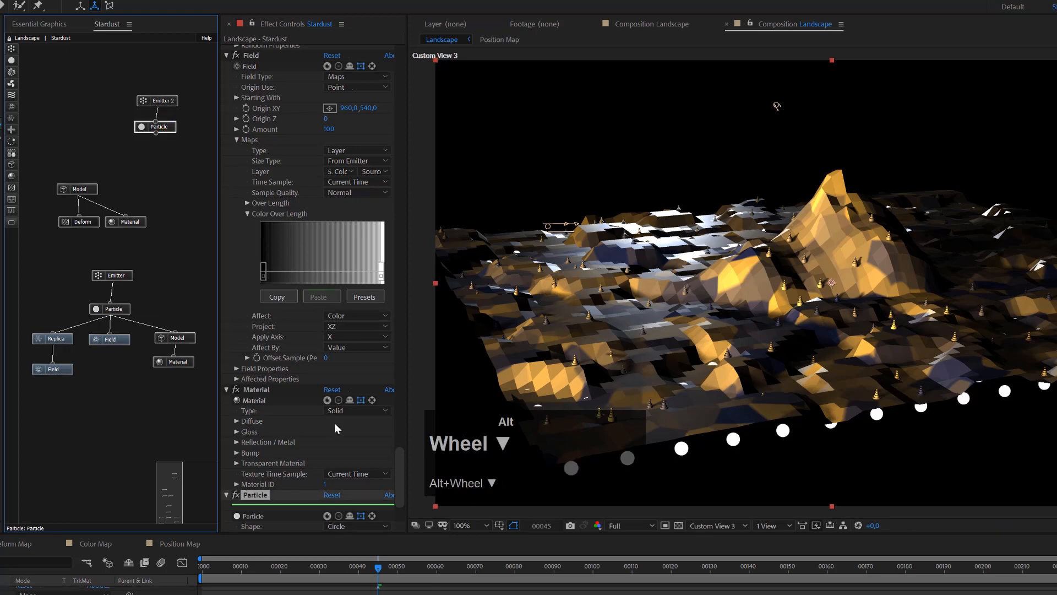
scroll(335, 422, down, 3)
click(343, 423)
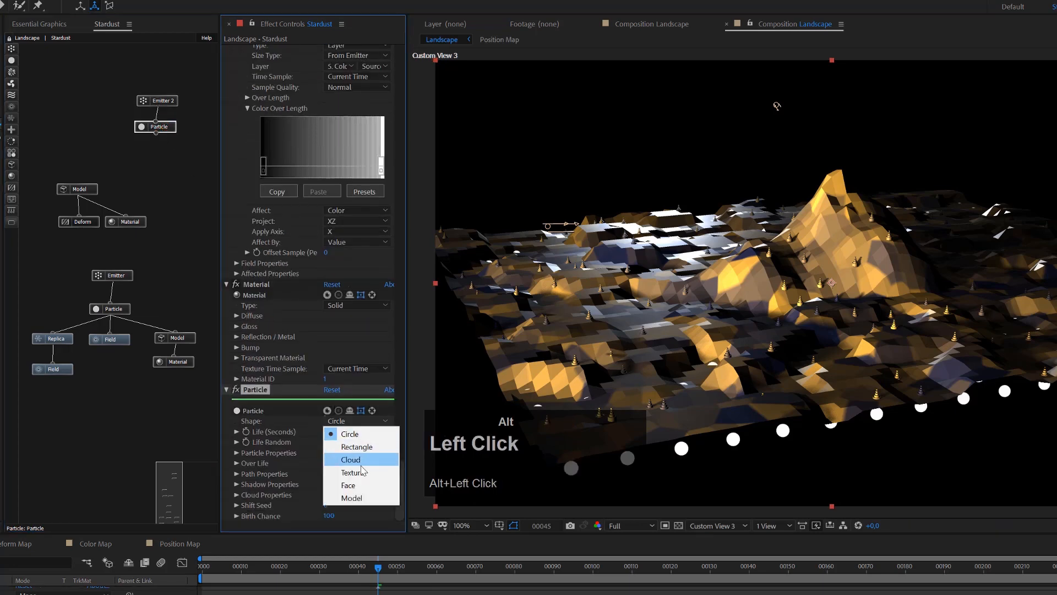
click(359, 463)
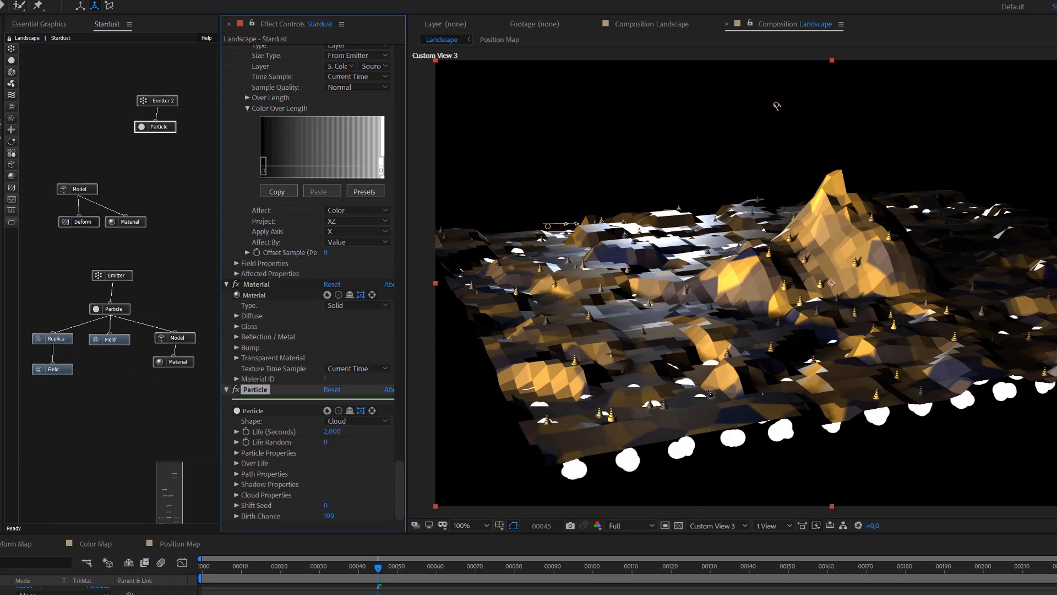
Duplicate the trees' position-map Field node and connect the copy beneath the cloud Particle node.
alt+click(125, 345)
key(ctrl+alt+d)
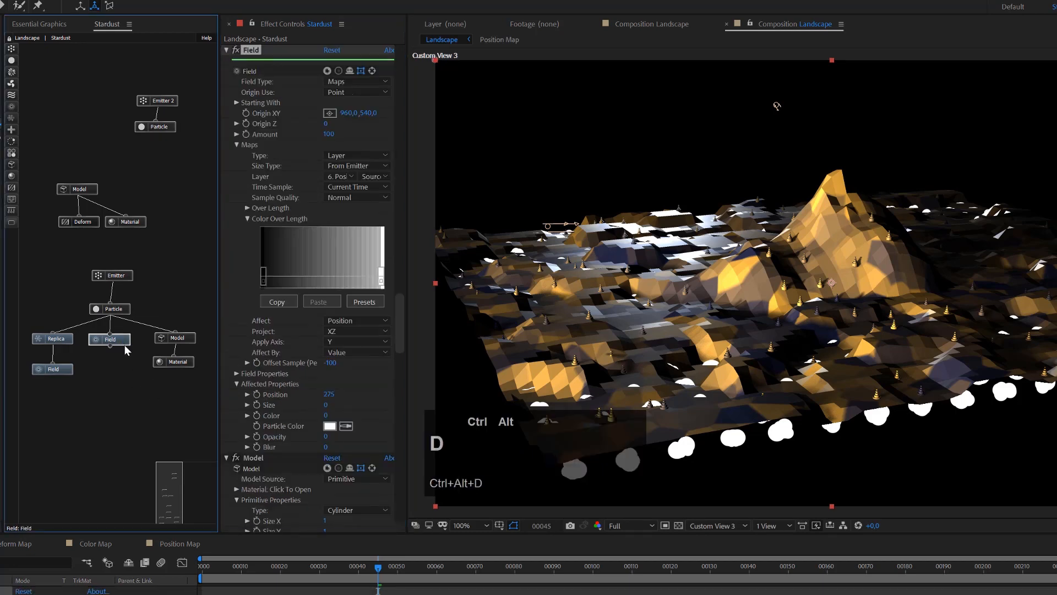
drag(139, 351, 159, 127)
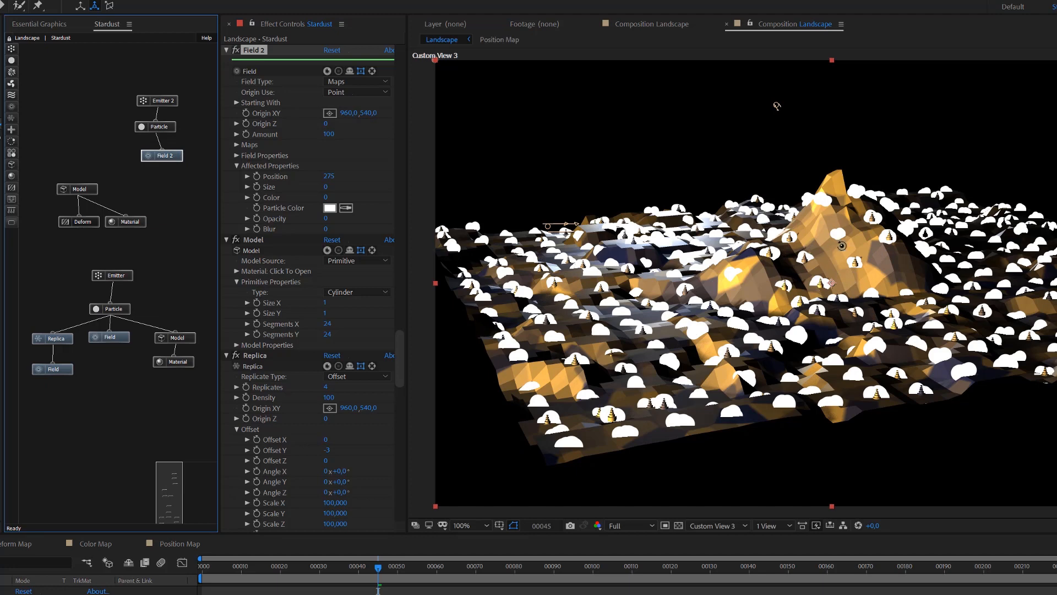
alt+click(385, 264)
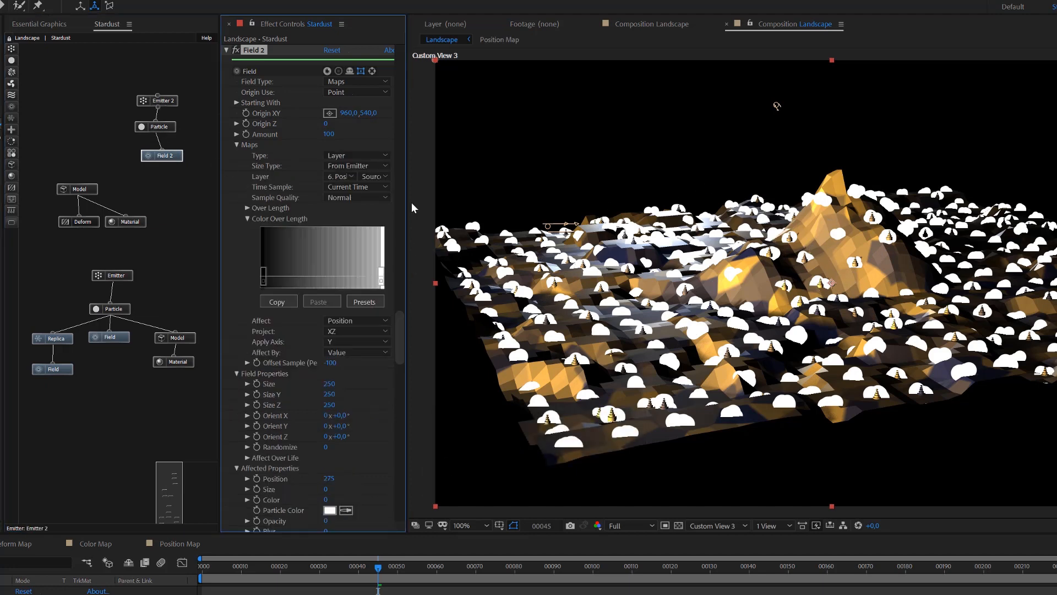
Raise the clouds above the terrain by changing Emitter 2's Origin Y to 444.
alt+click(163, 101)
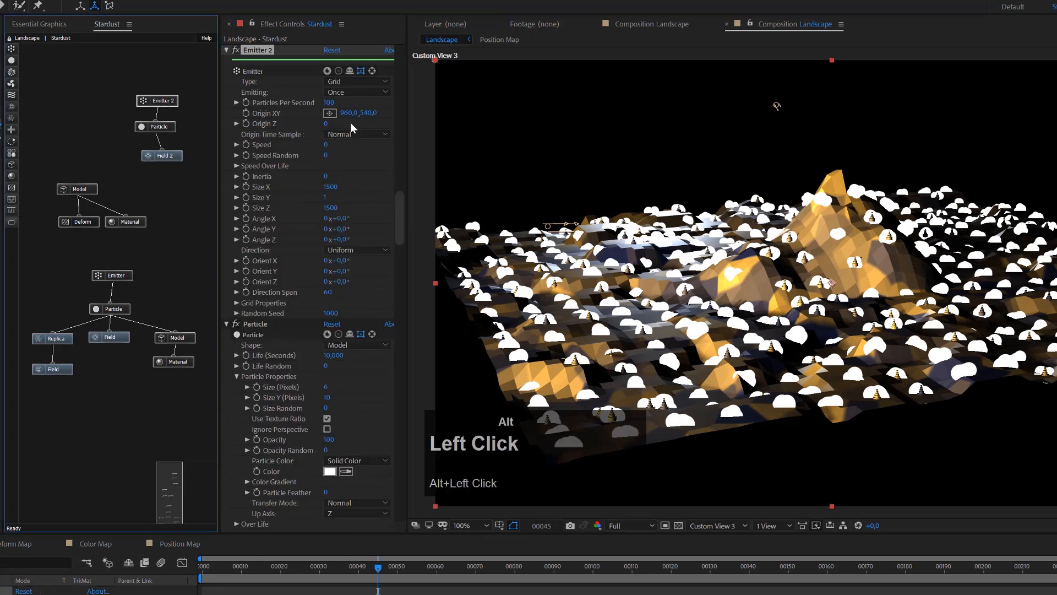
drag(339, 113, 303, 107)
drag(307, 108, 306, 107)
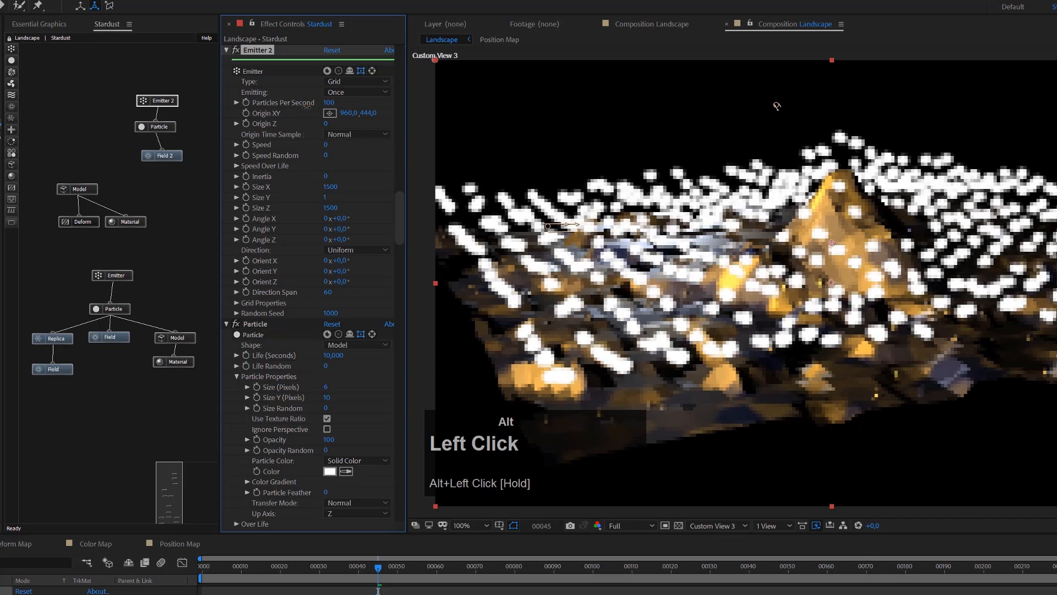
Thin out the clouds by setting the cloud Particle's Birth Chance to 35.
alt+click(159, 126)
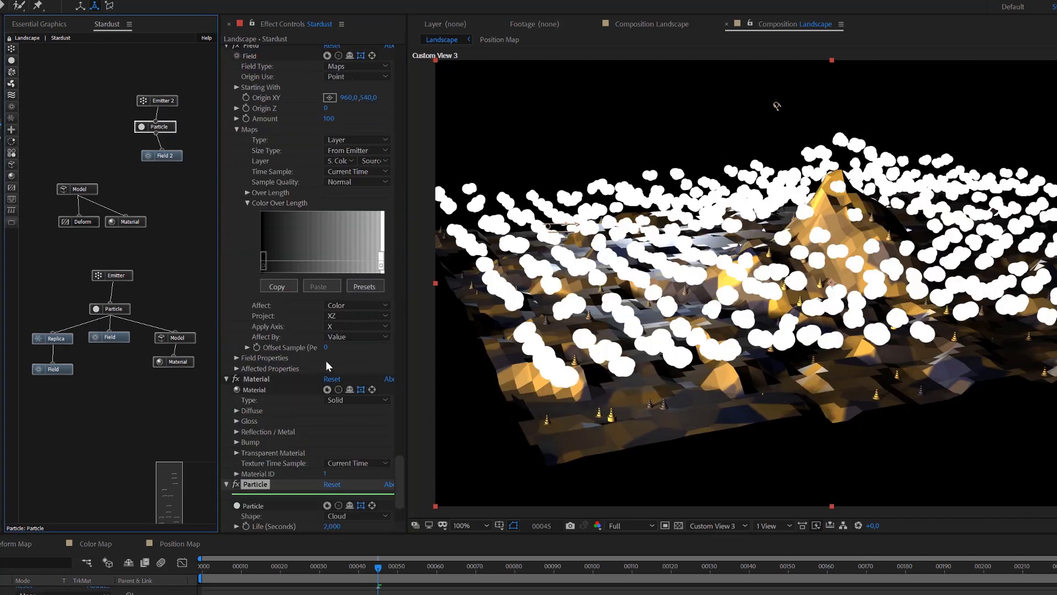
scroll(299, 451, down, 1)
scroll(299, 451, down, 3)
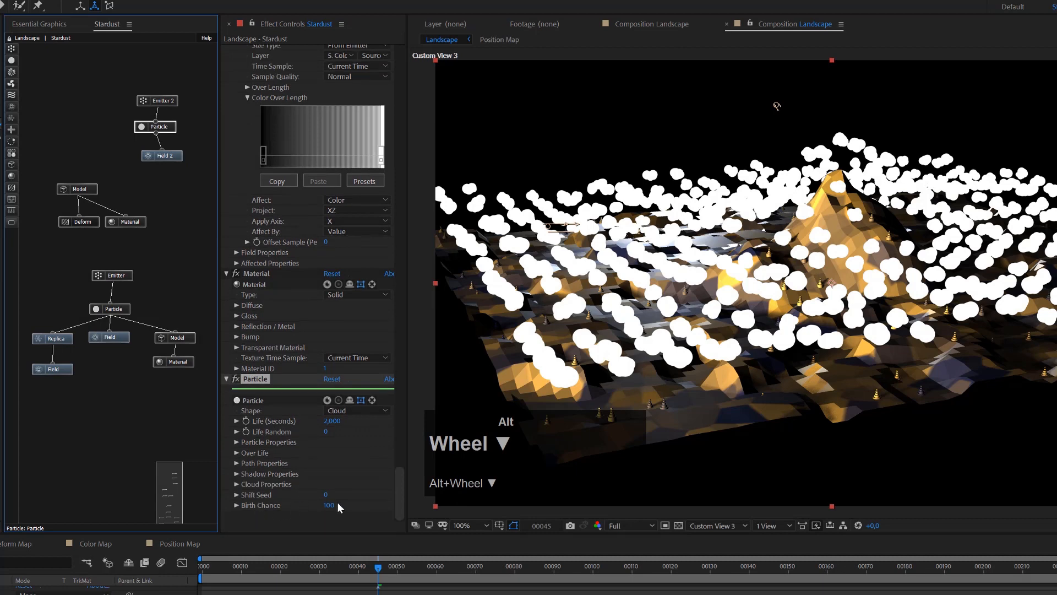
alt+click(329, 505)
text(3)
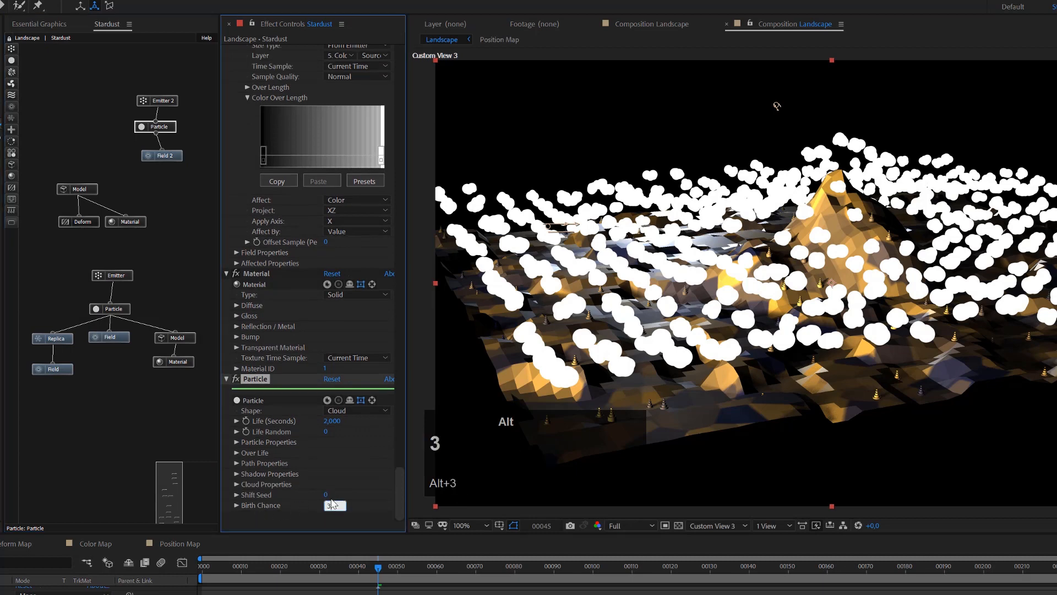
text(5)
key(Return)
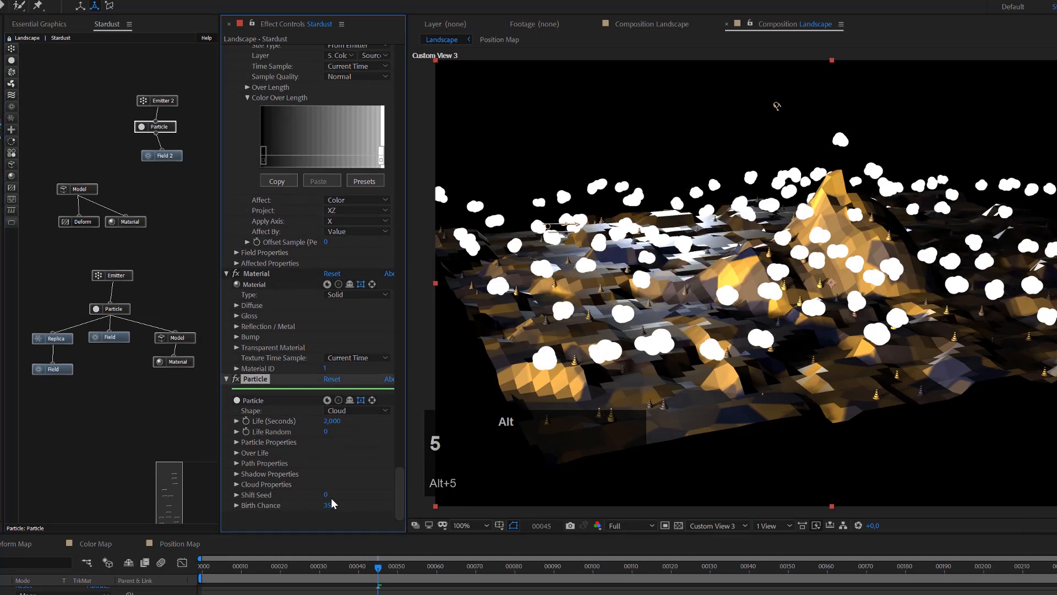
Set the cloud Particle's Life to 10 seconds.
alt+click(162, 129)
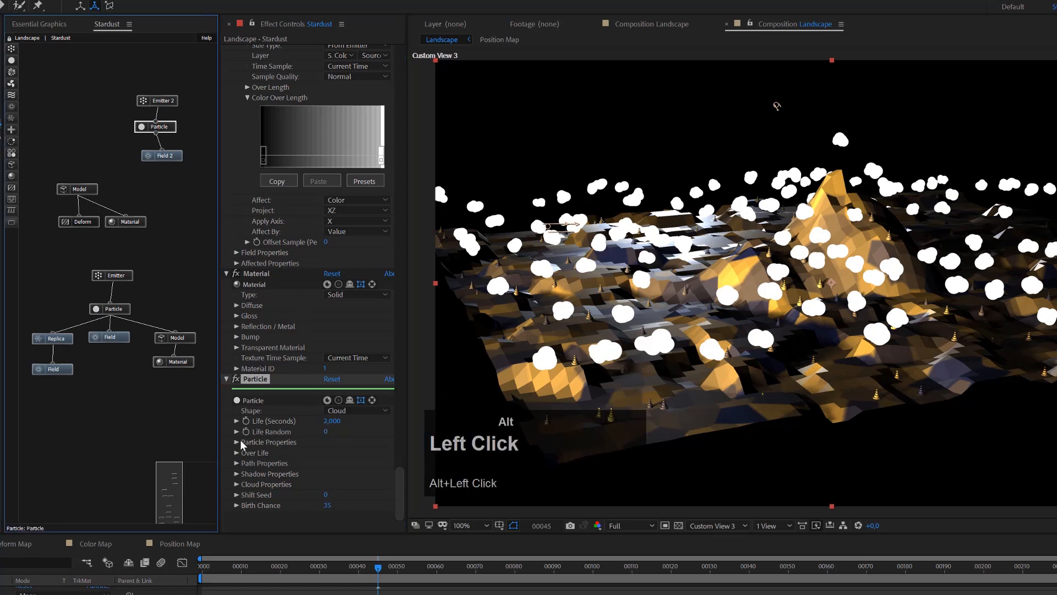
alt+click(332, 421)
text(10)
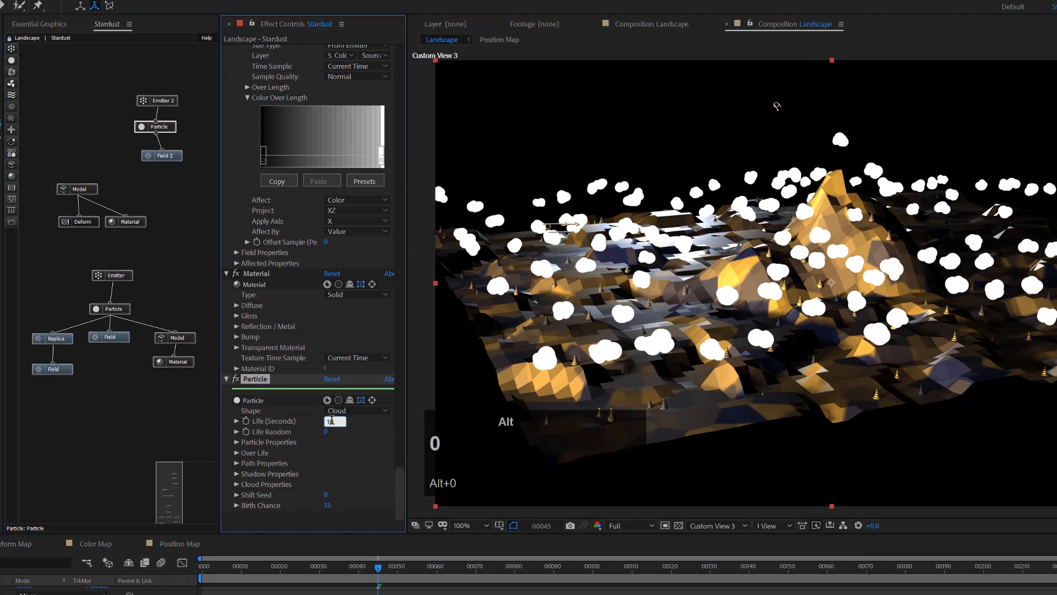
Switch the cloud Particle's Particle Color mode to Random From Gradient.
alt+click(235, 440)
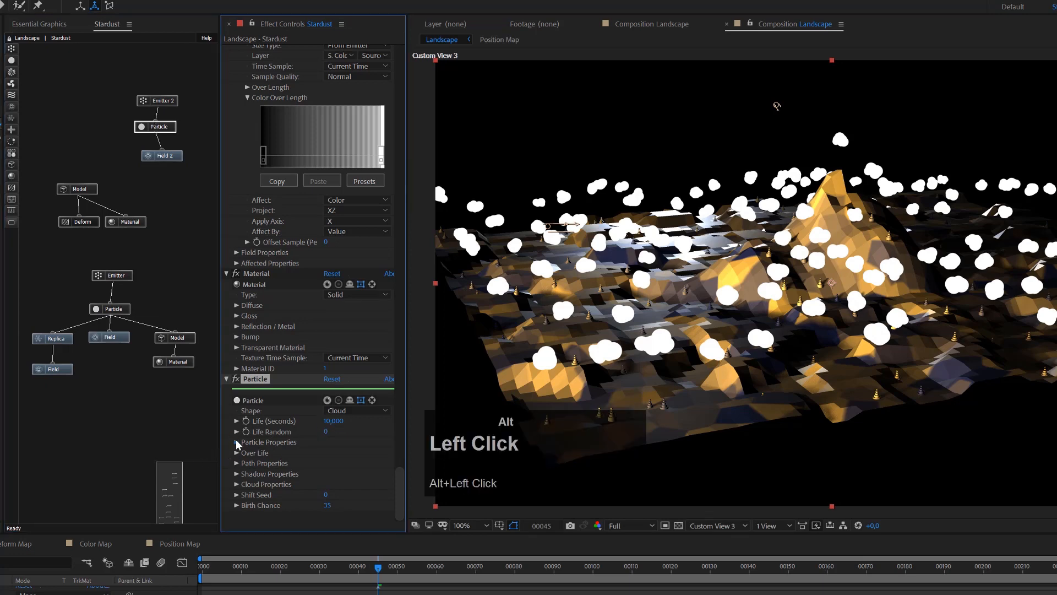
click(355, 473)
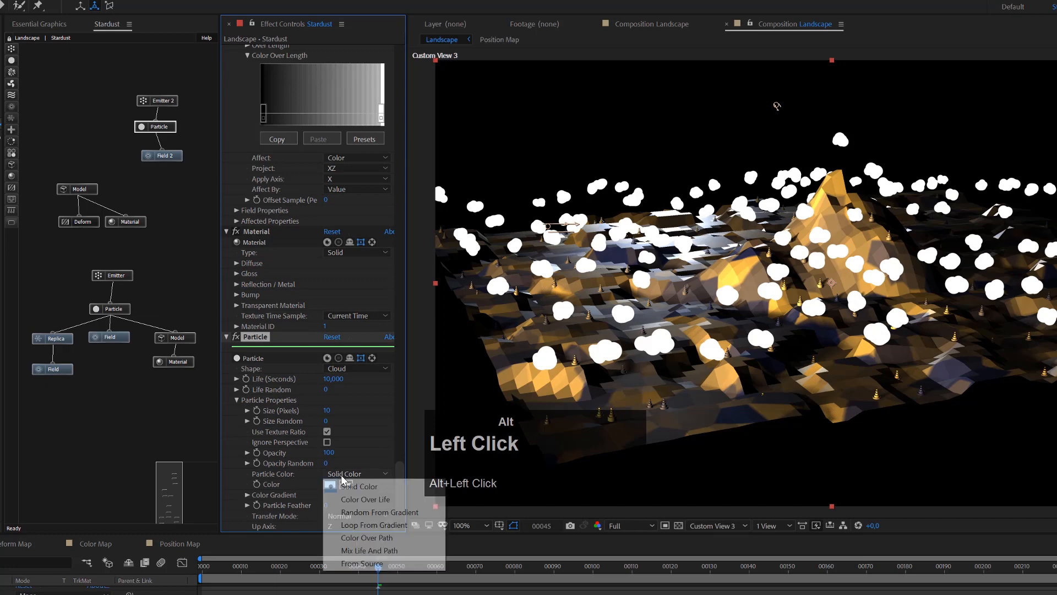
click(380, 512)
scroll(360, 475, down, 1)
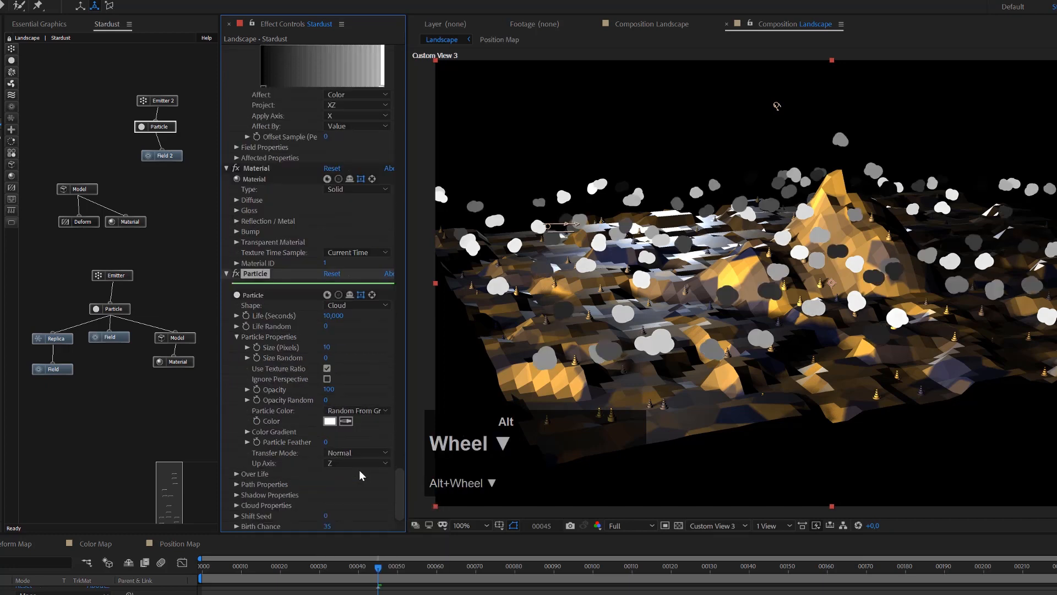
Change the black stop of the cloud Particle's Color Gradient to a light blue.
alt+click(248, 433)
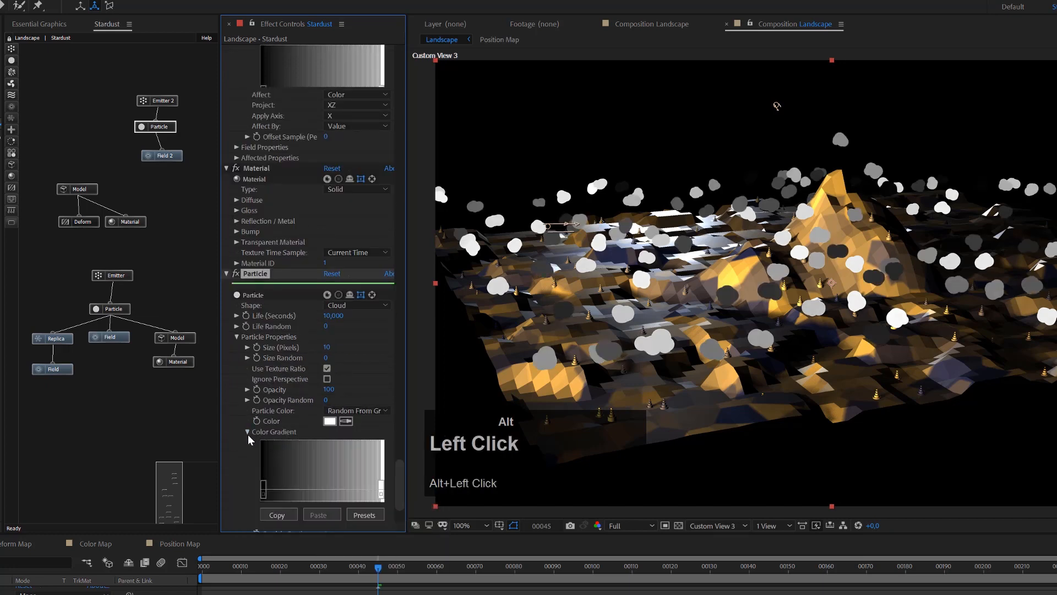
double_click(265, 497)
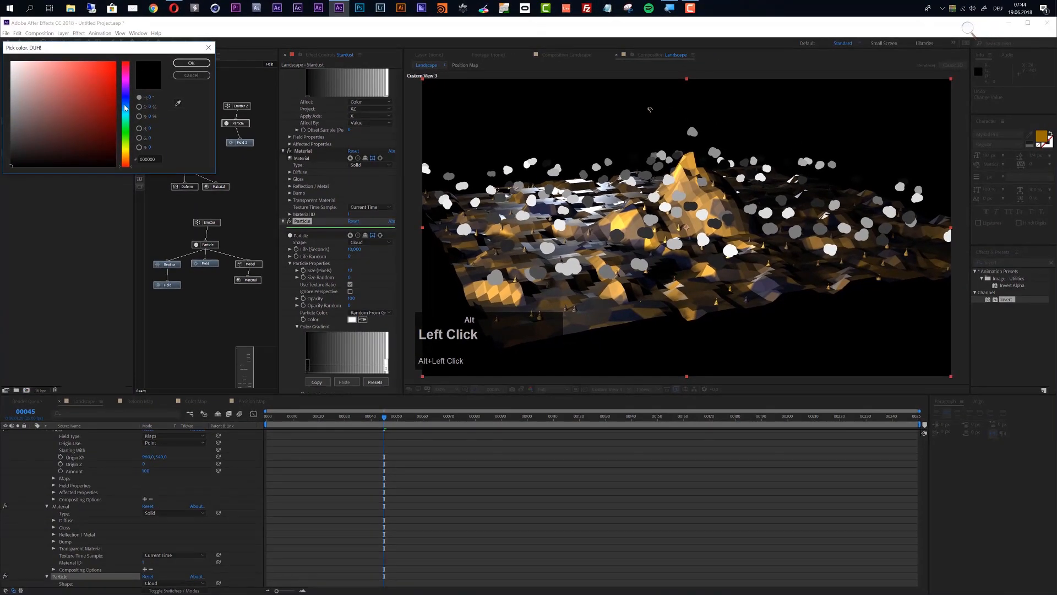
drag(125, 108, 126, 104)
click(54, 72)
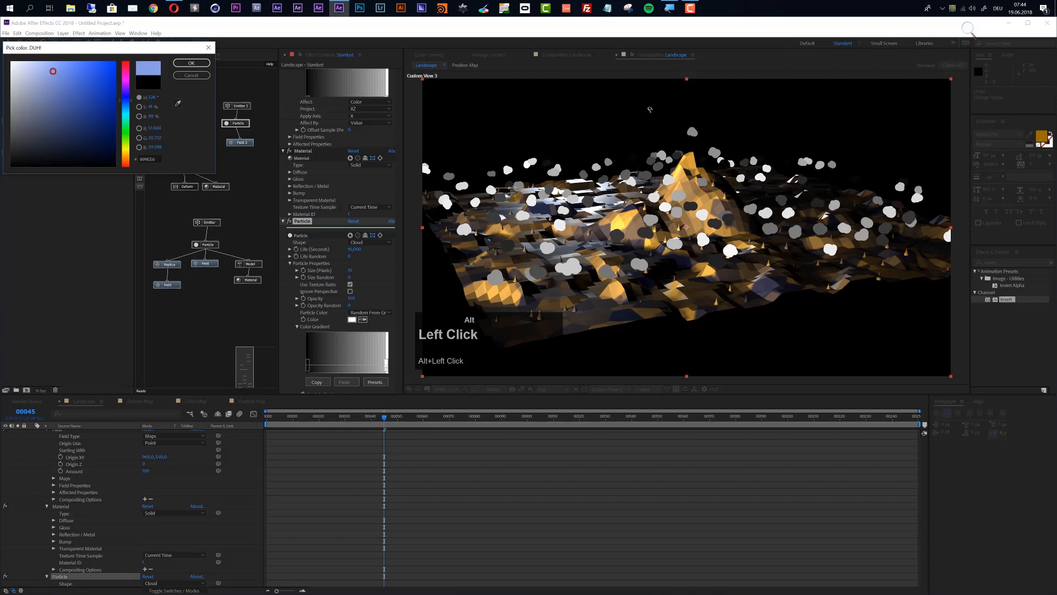
click(191, 63)
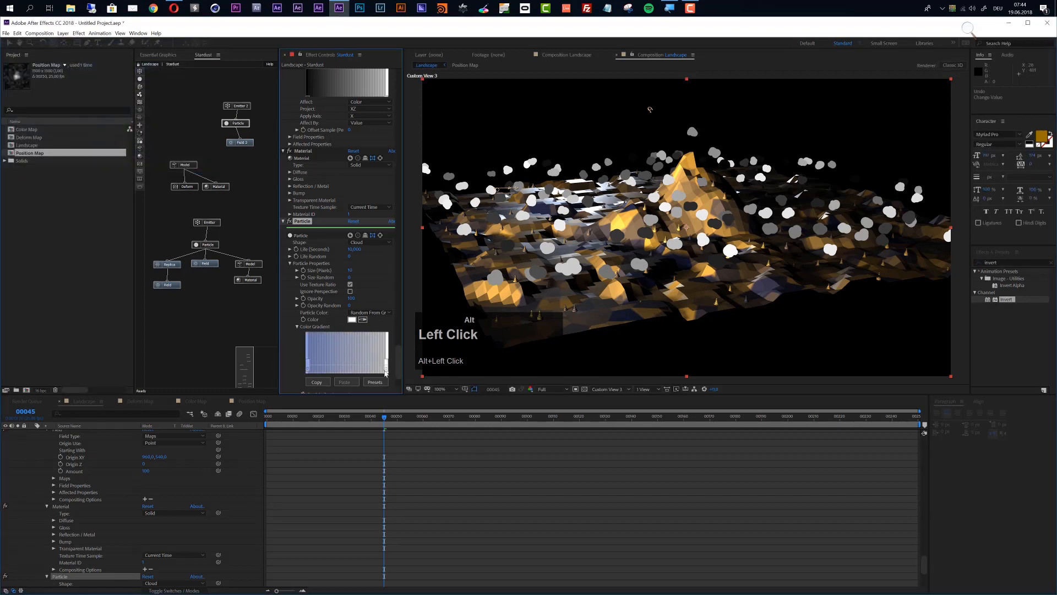
Change the white stop of the cloud Particle's Color Gradient to a pale yellow.
alt+click(386, 368)
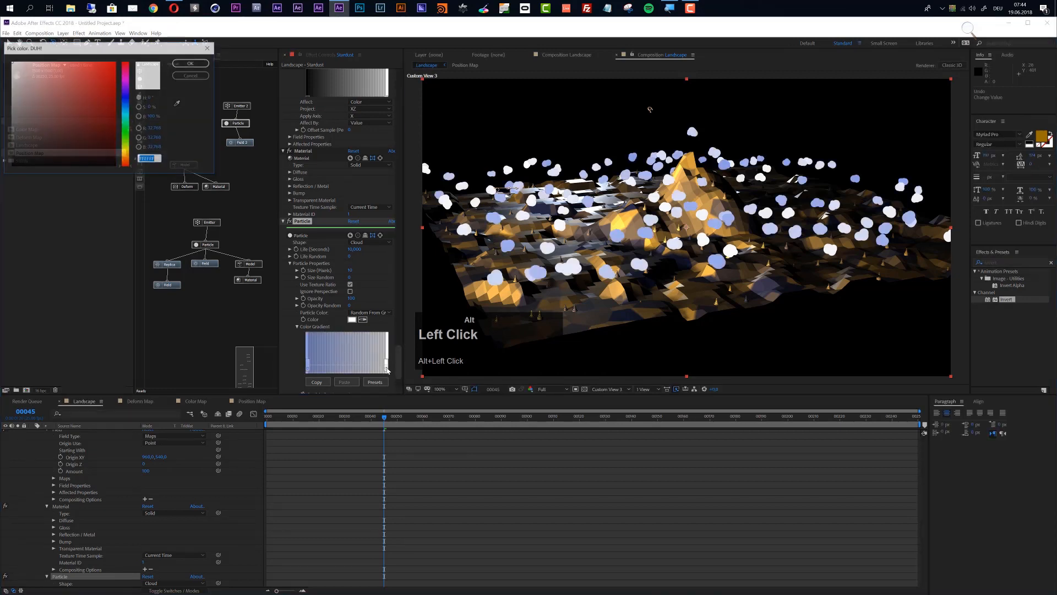
alt+click(128, 154)
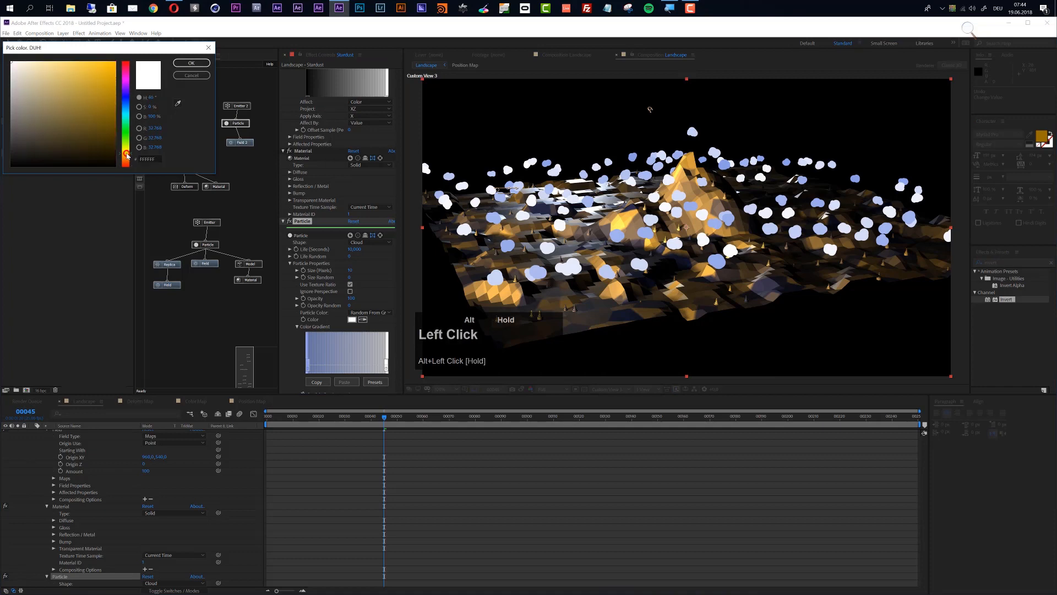
click(54, 63)
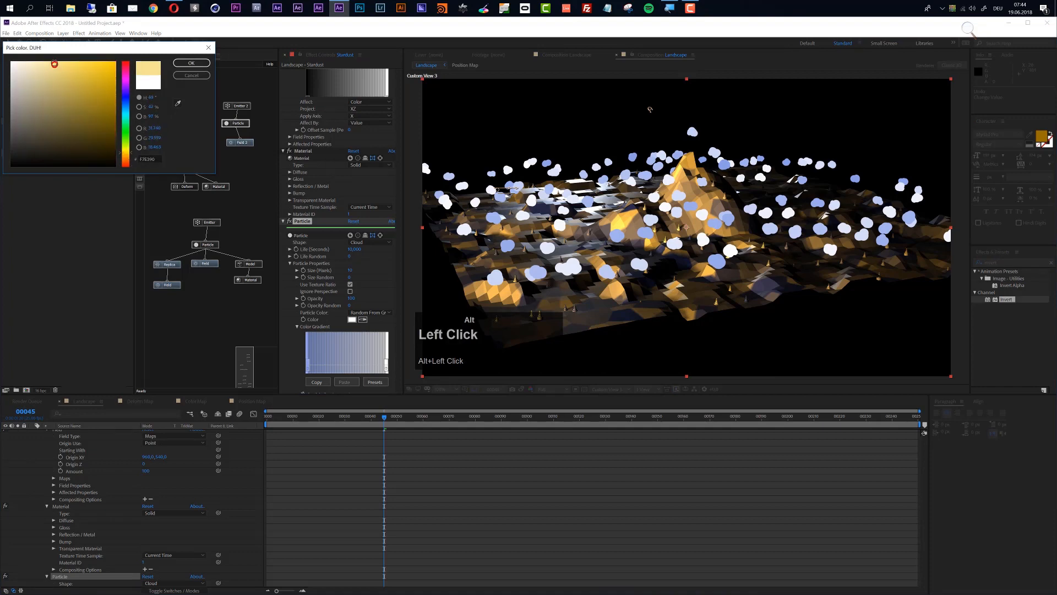
click(185, 63)
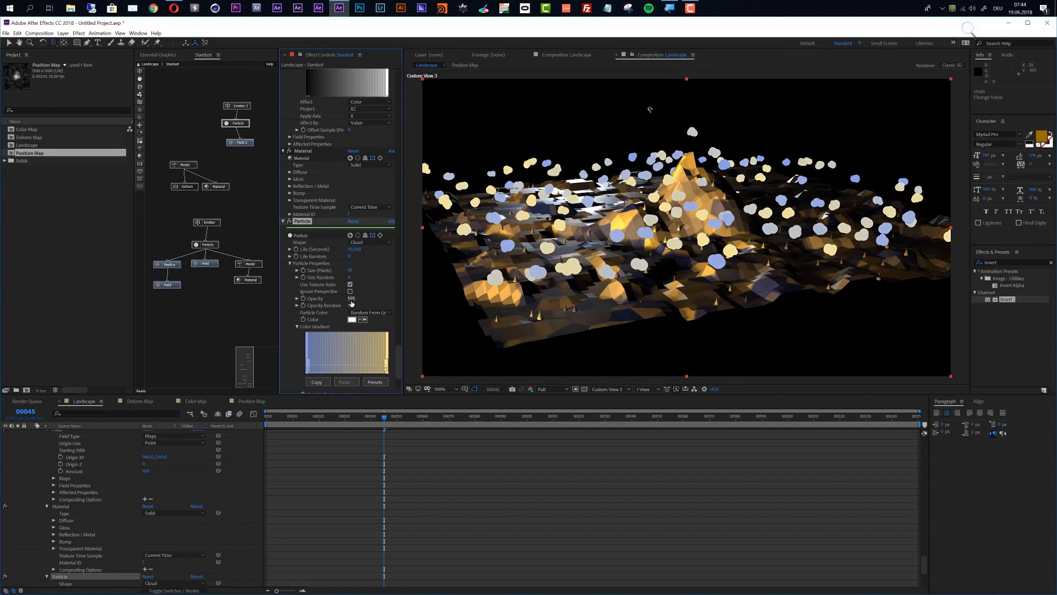
Set the cloud Particle's Opacity to 15 and its Opacity Random to 60.
drag(352, 300, 325, 298)
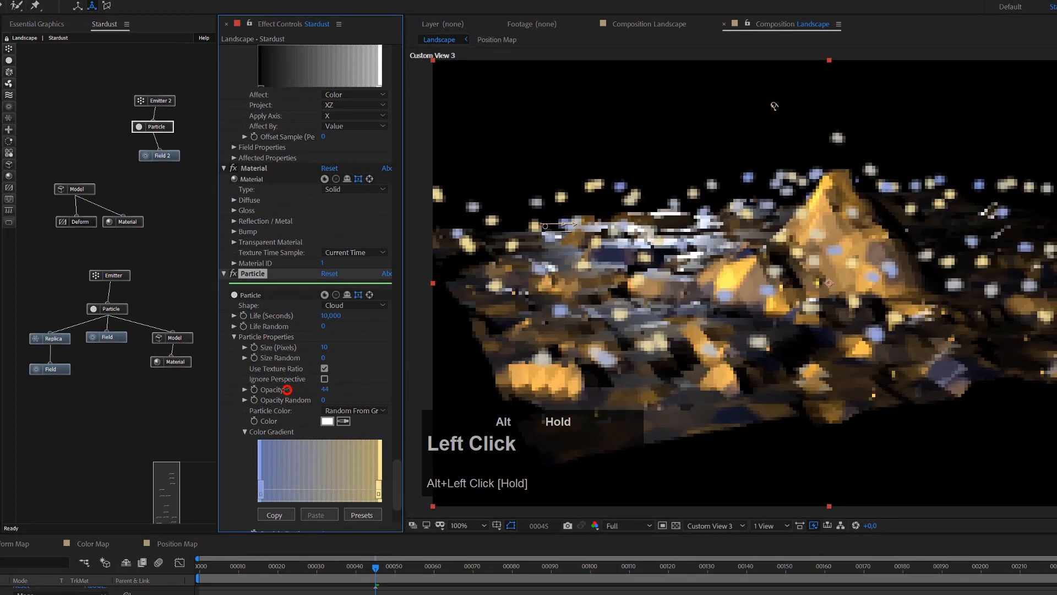
drag(287, 389, 265, 384)
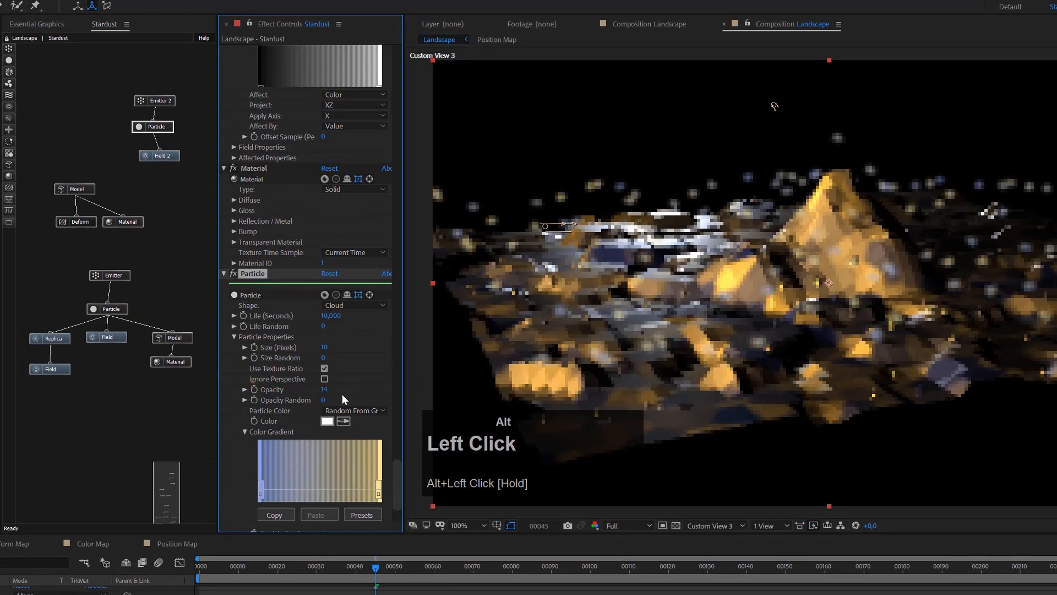
click(325, 390)
text(15)
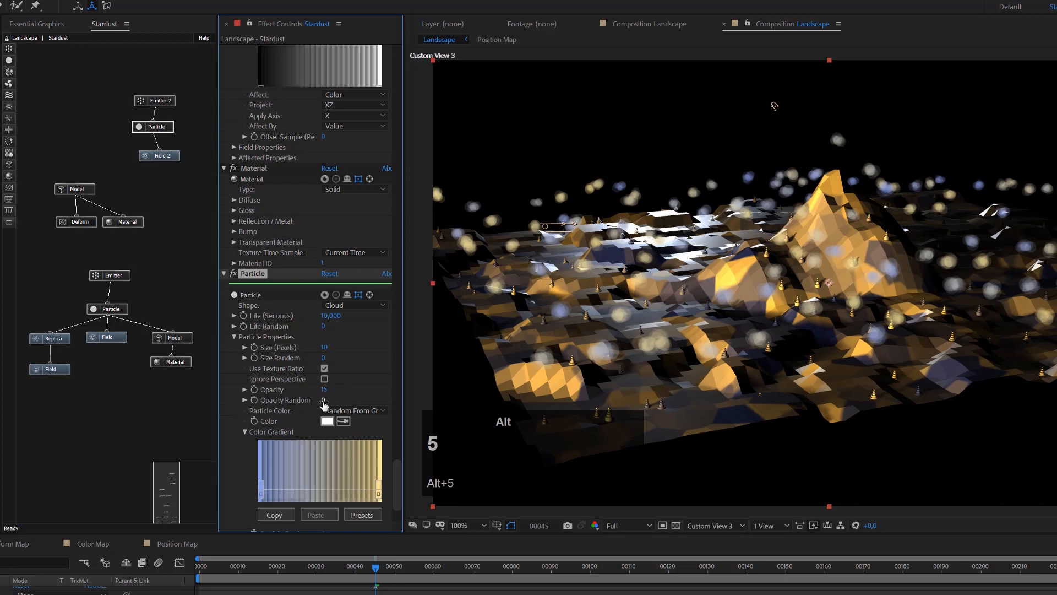
alt+click(323, 401)
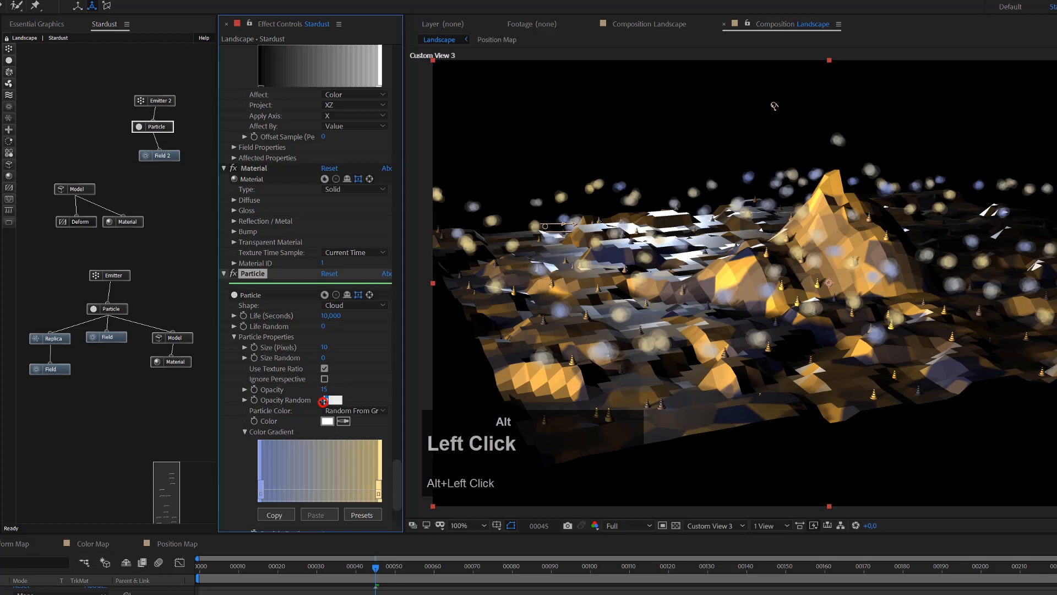
text(60)
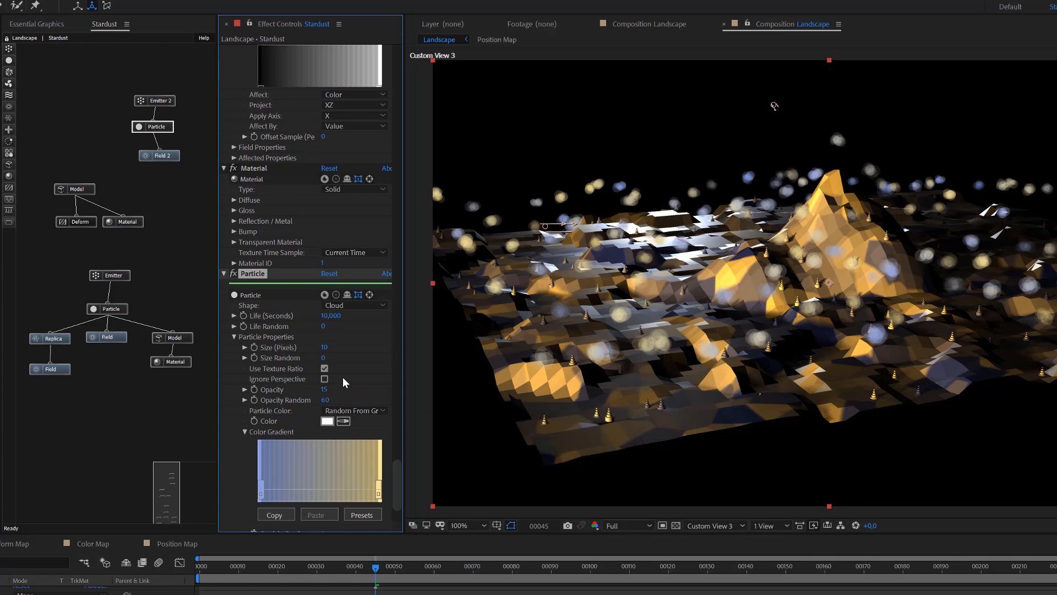
Soften the clouds by setting Particle Feather to 75.
scroll(237, 437, down, 3)
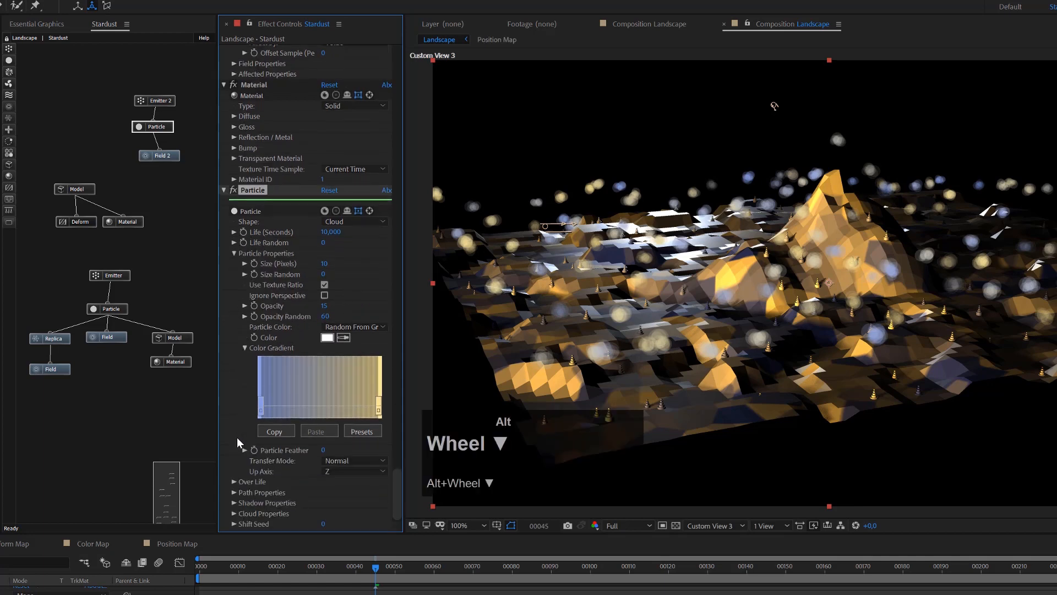
click(323, 450)
text(75)
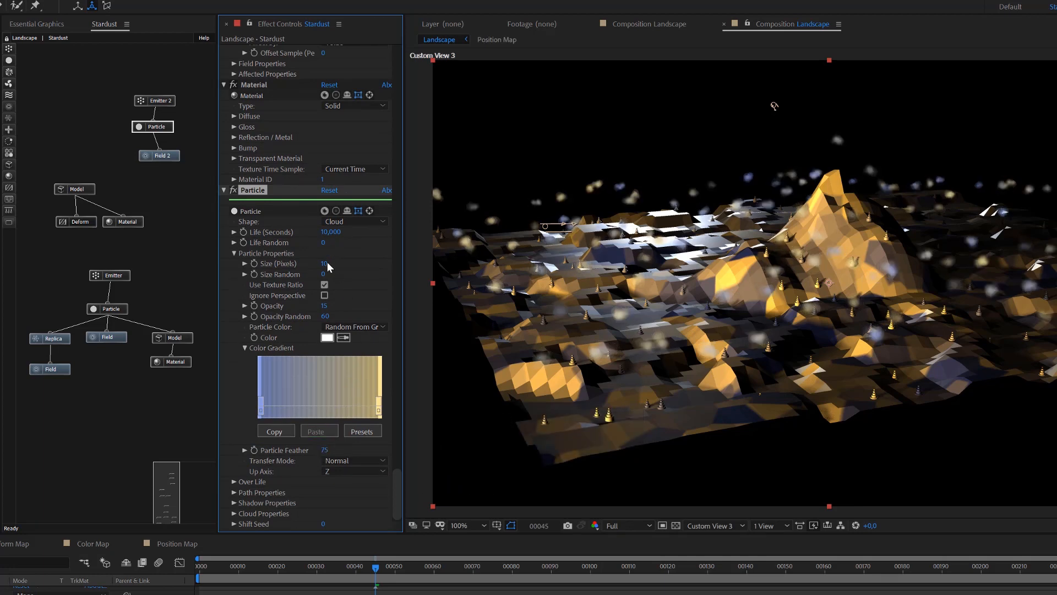
Set the cloud Particle's Size Random to 98, its Transfer Mode to Add and its Size to 14 pixels.
mouse_move(325, 277)
mouse_down()
mouse_move(404, 275)
mouse_move(328, 265)
mouse_up()
click(333, 462)
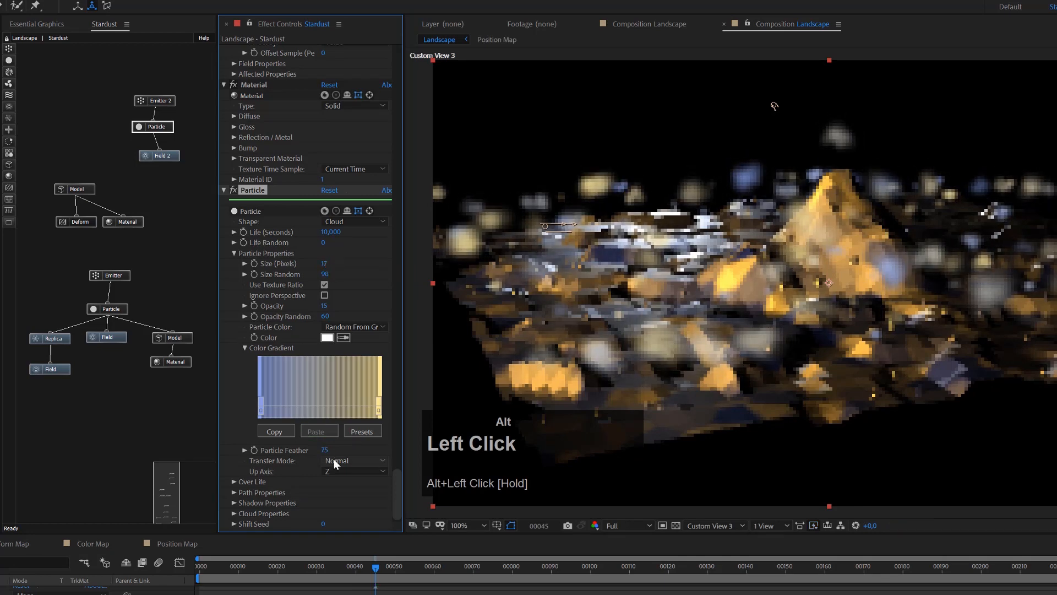
click(342, 487)
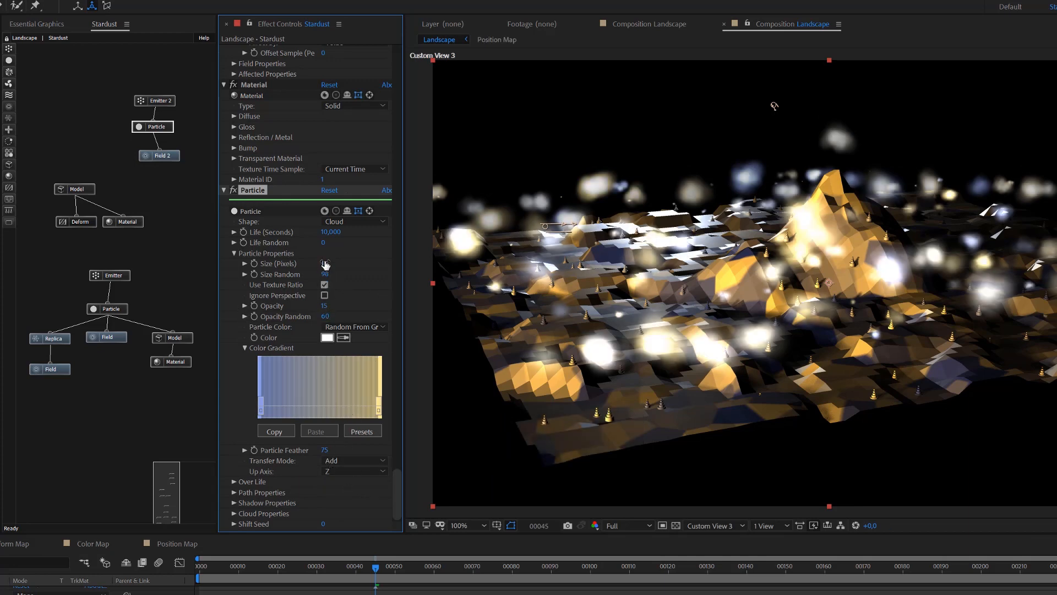
drag(325, 264, 324, 262)
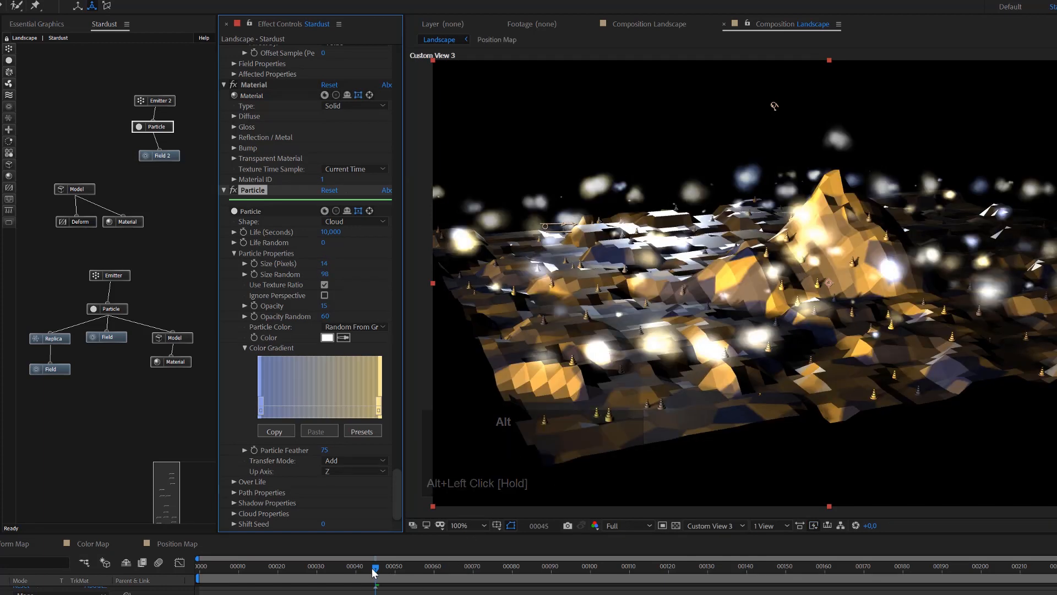
Go to frame 37 and examine the glowing clouds around the mountain from a closer angle.
drag(375, 572, 344, 571)
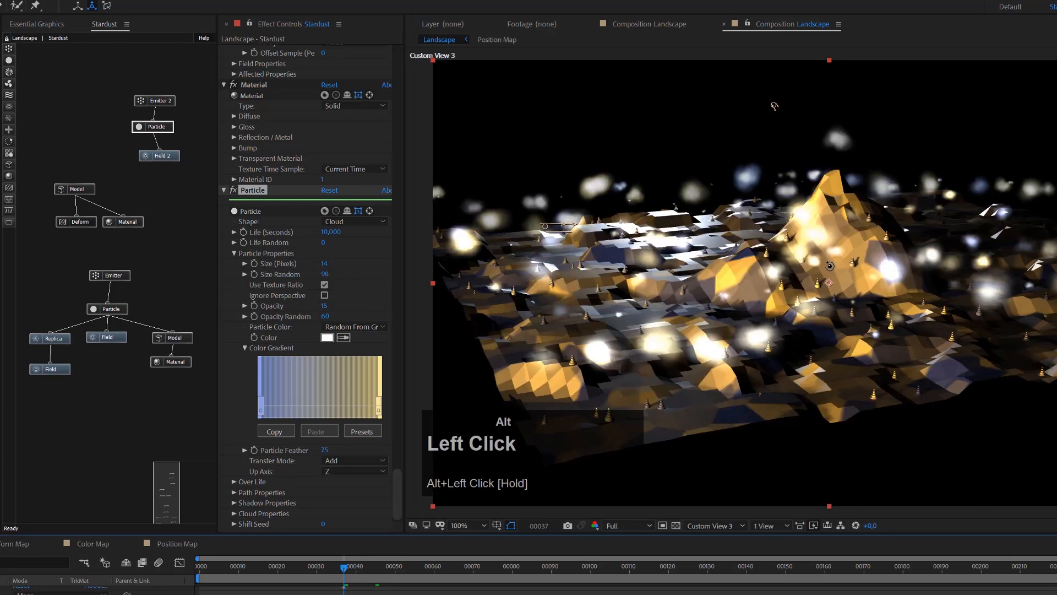
mouse_move(772, 105)
mouse_down()
mouse_move(599, 112)
mouse_move(768, 100)
mouse_up()
key(alt+c)
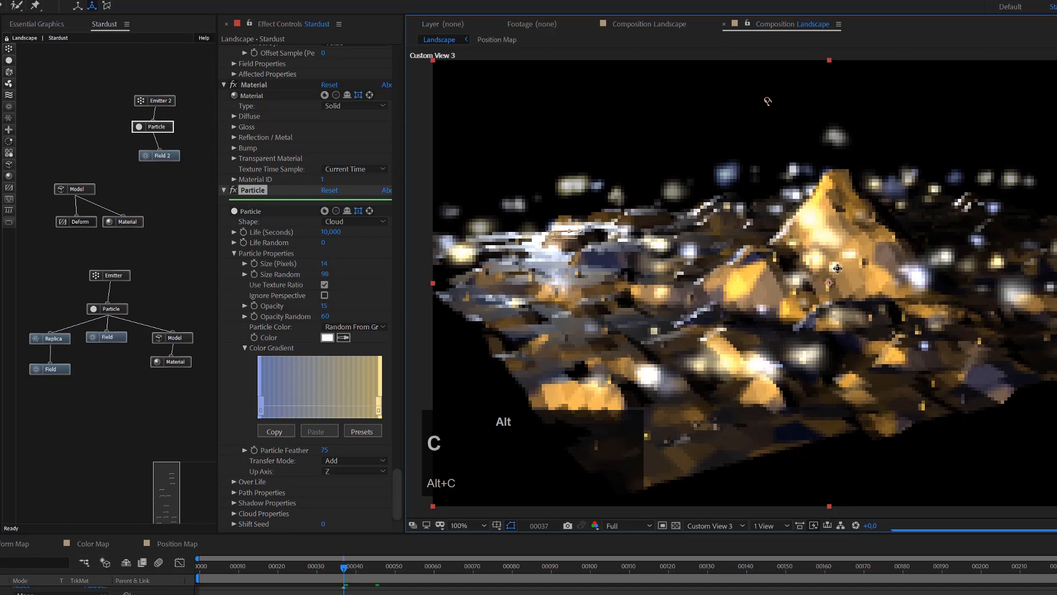
drag(843, 265, 1022, 200)
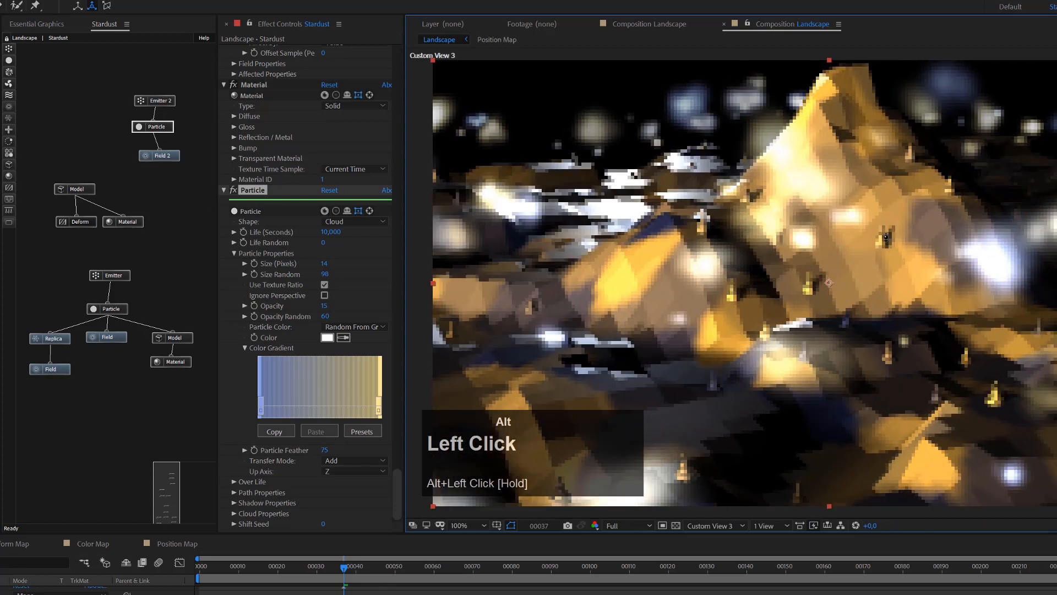
key(alt+c)
drag(884, 238, 872, 273)
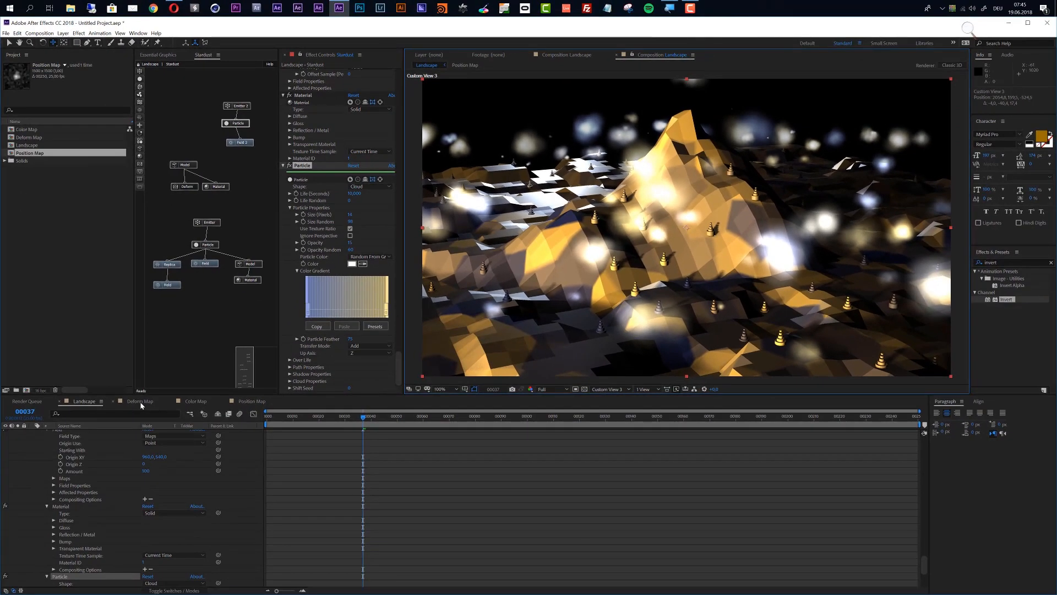
In the Deform Map composition, animate the upper Cell Pattern layer's Evolution with the expression time*50.
alt+click(139, 402)
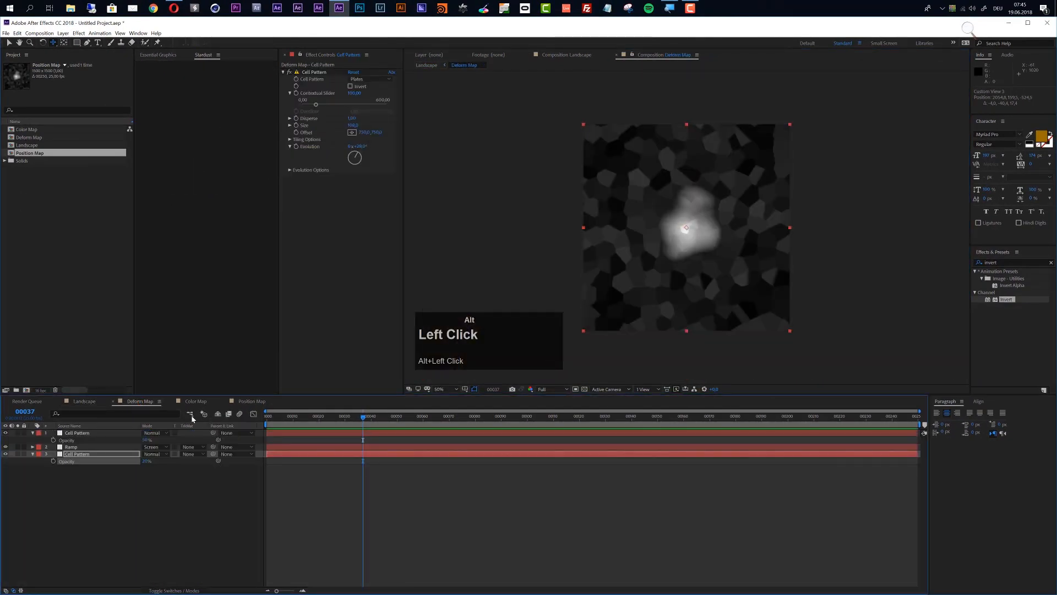
click(76, 455)
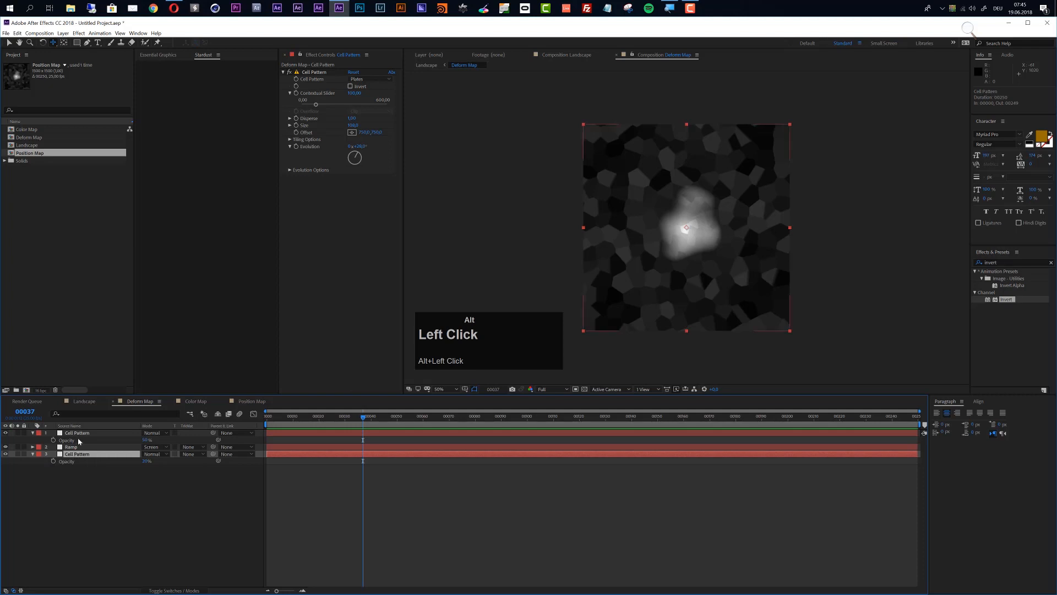
click(78, 434)
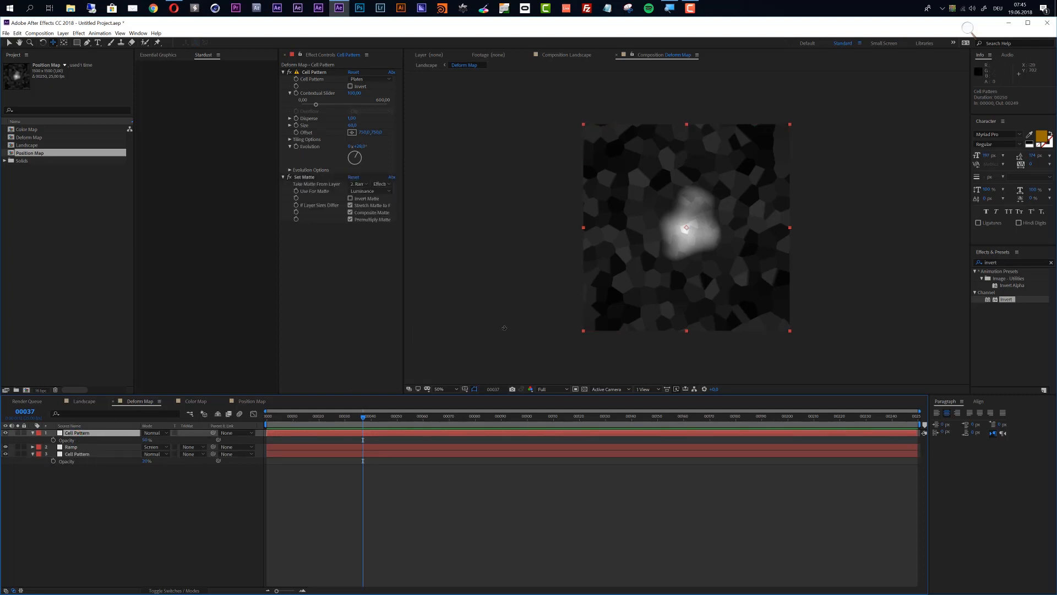
alt+click(250, 402)
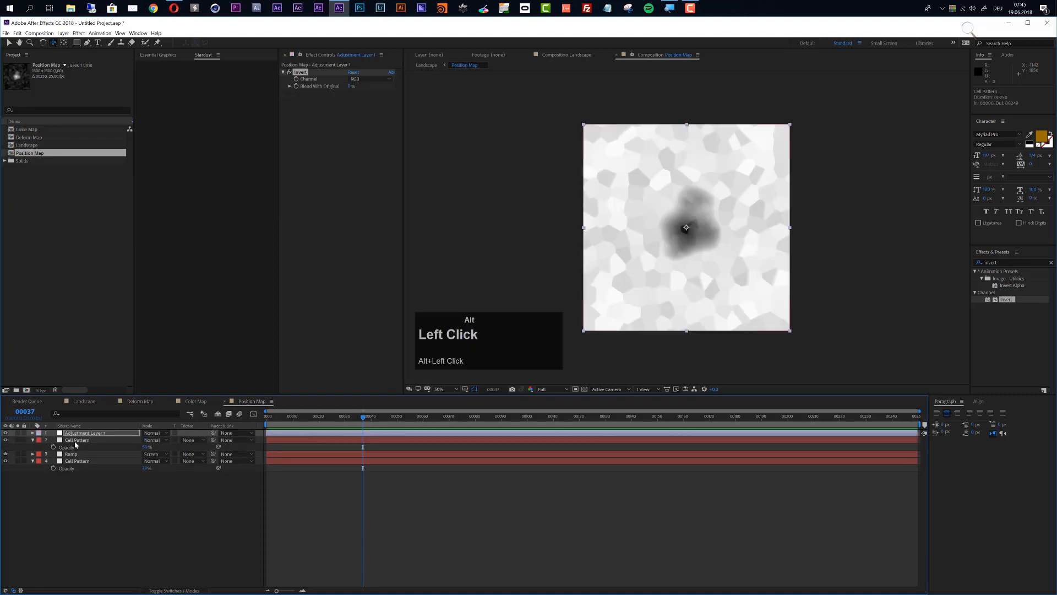
alt+click(196, 402)
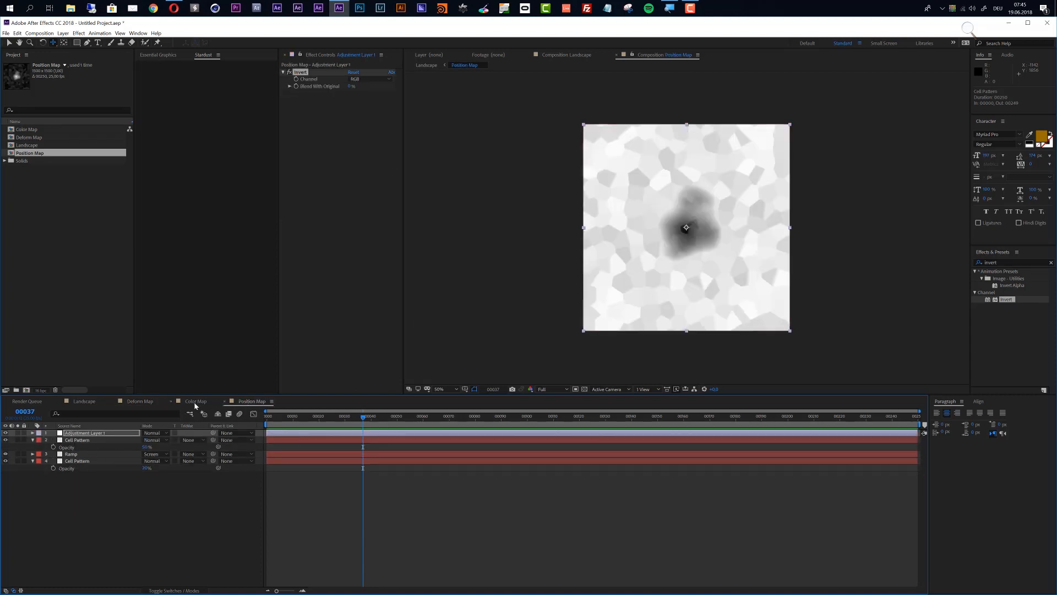
alt+click(134, 402)
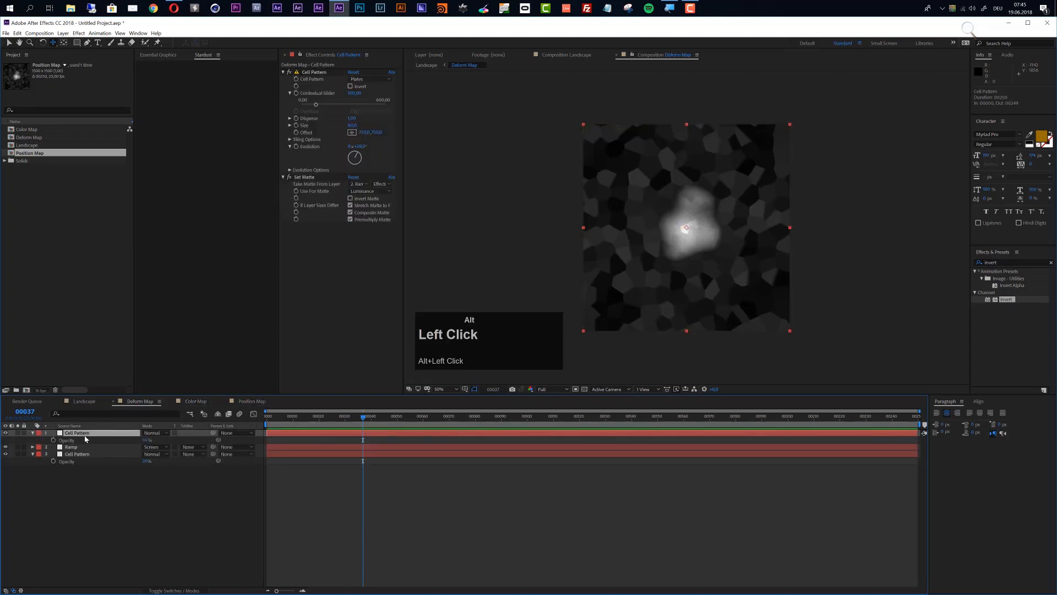
alt+click(131, 407)
alt+click(295, 146)
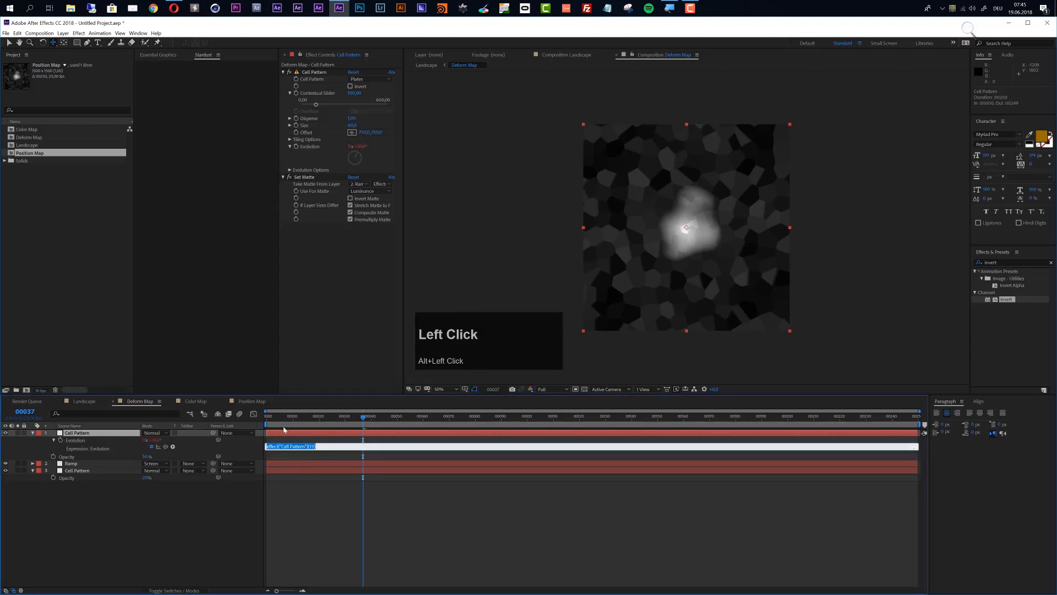
text(time)
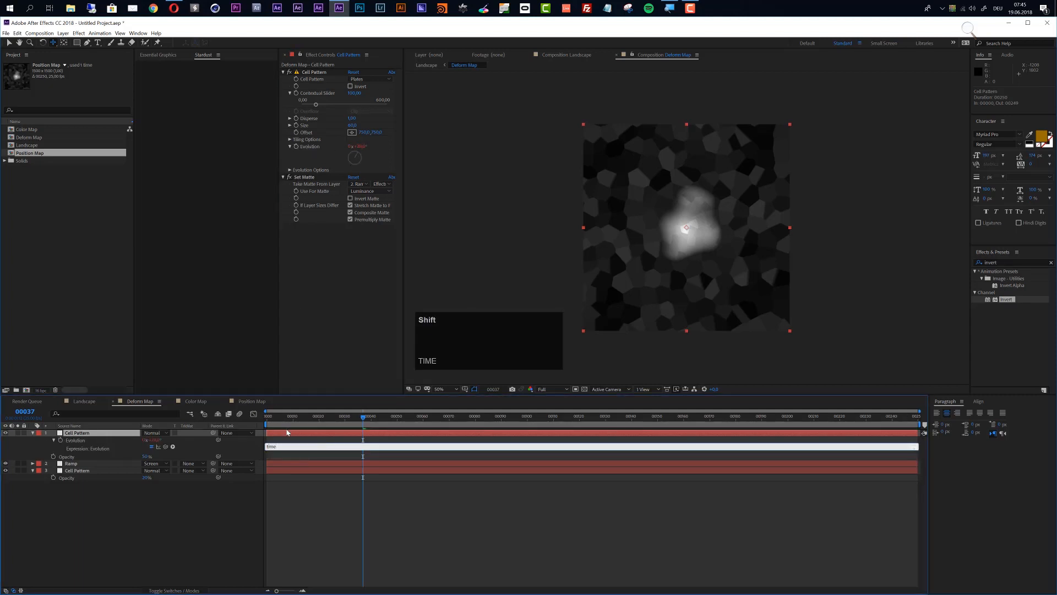
text(*50)
key(KP_Enter)
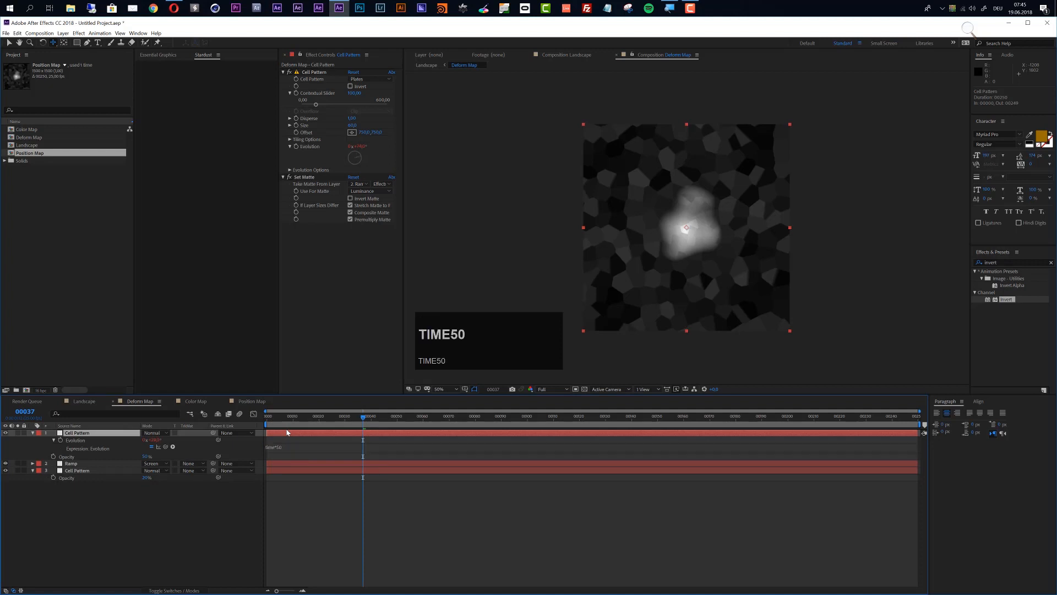
Copy the time*50 expression to the Evolution of the lower Cell Pattern layer in the Deform Map.
right_click(103, 451)
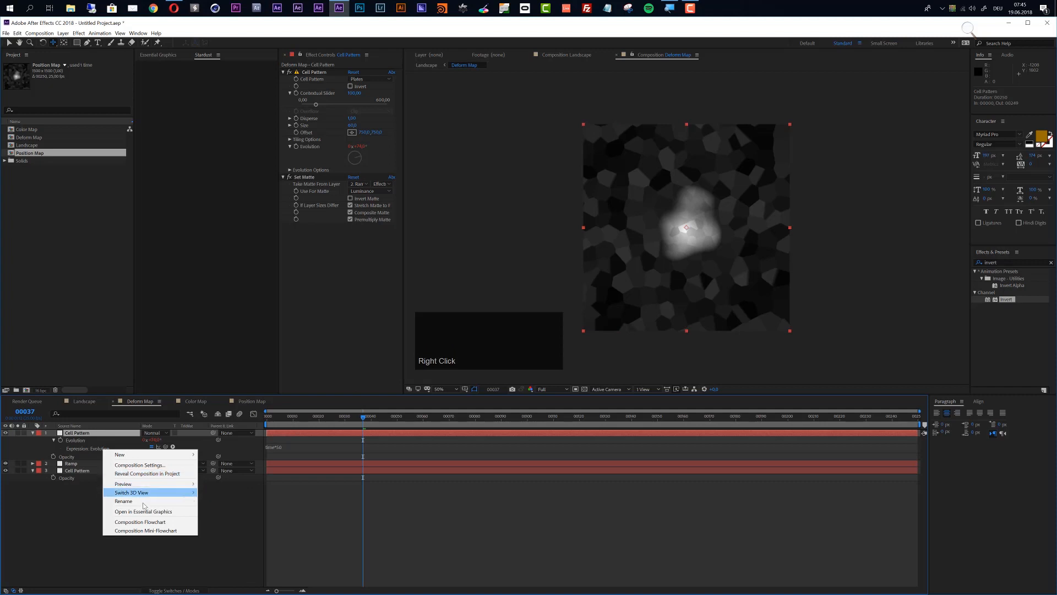
click(87, 445)
key(ctrl+c)
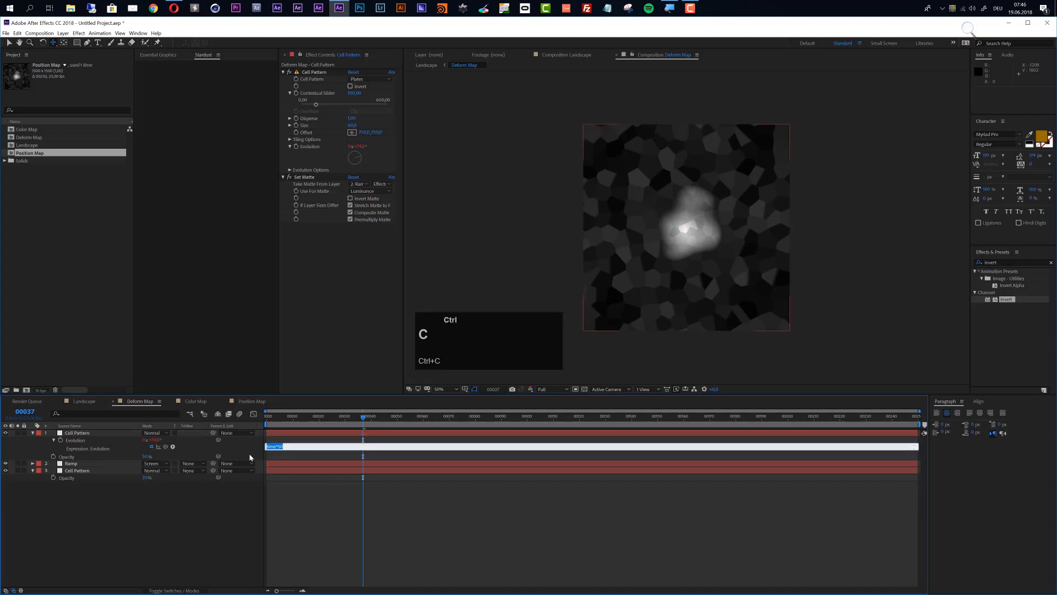
click(97, 470)
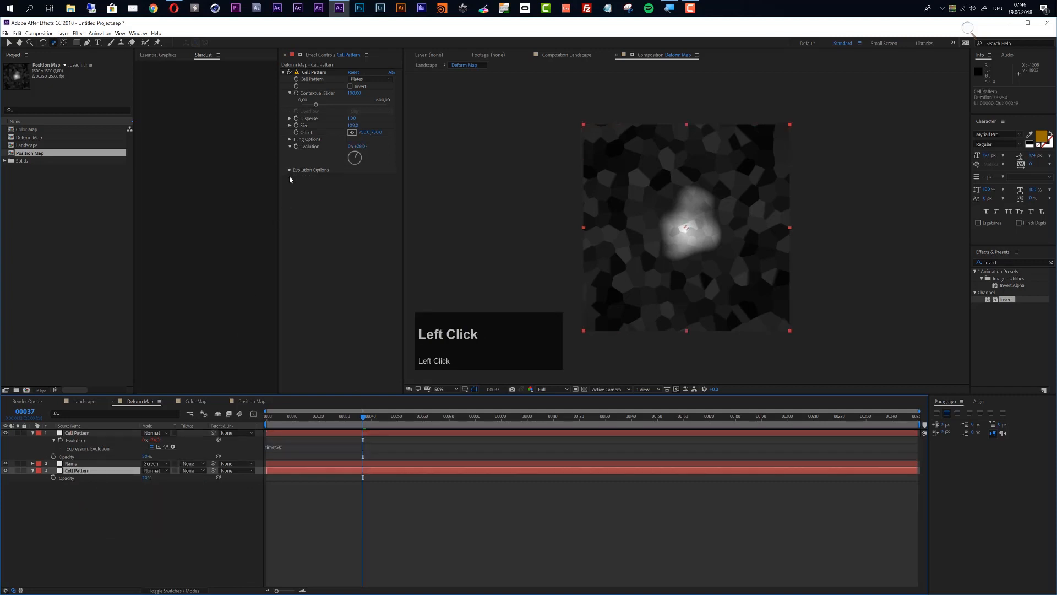
alt+click(297, 147)
key(ctrl+v)
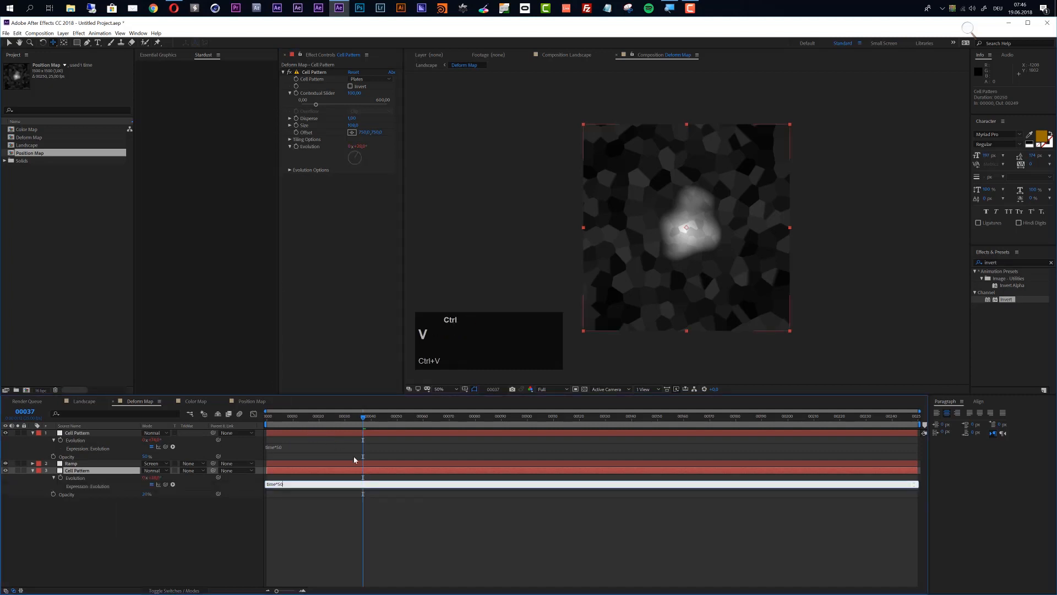
click(326, 532)
Paste the time*50 expression onto the Evolution of both Cell Pattern layers in the Position Map composition.
click(249, 401)
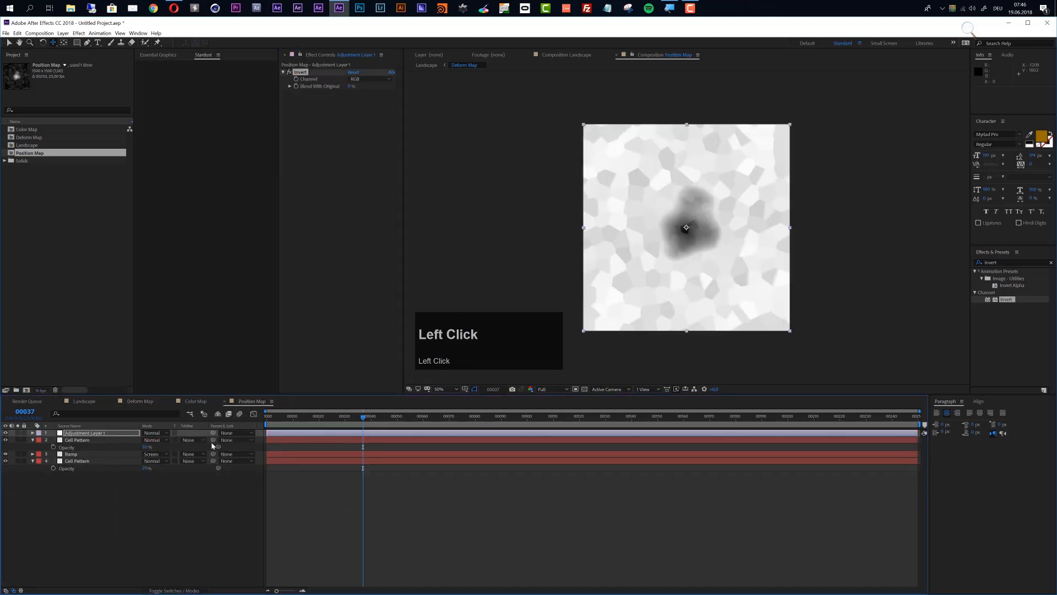
click(92, 440)
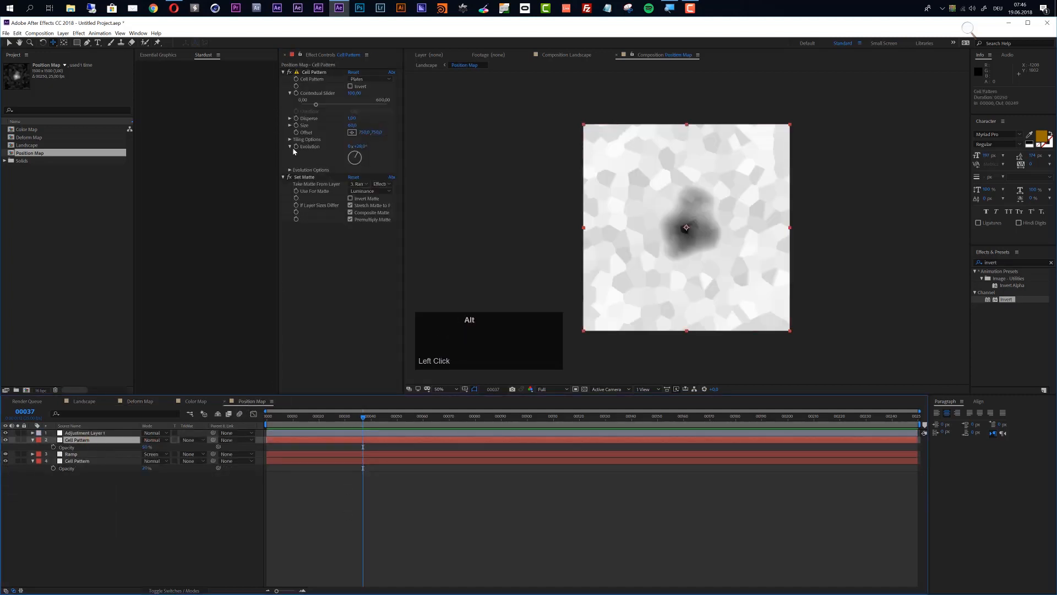
alt+click(296, 146)
key(ctrl+v)
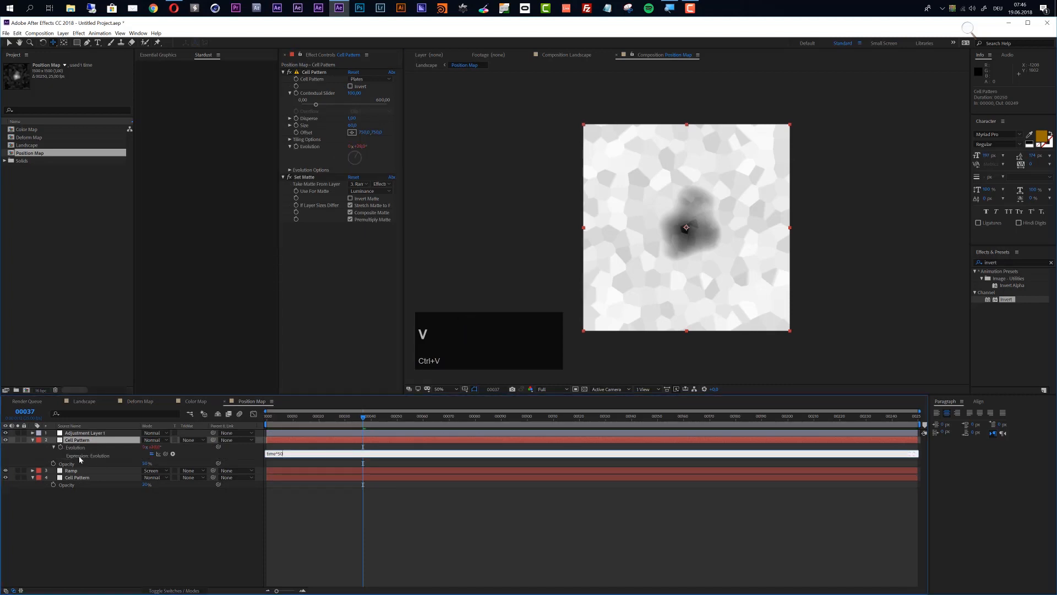
click(86, 478)
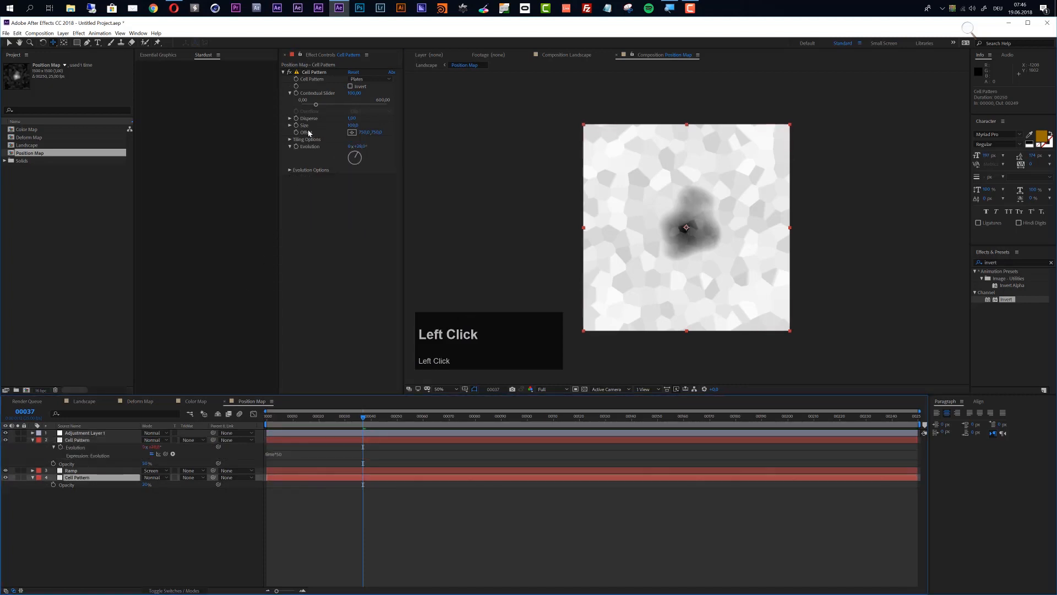
alt+click(297, 146)
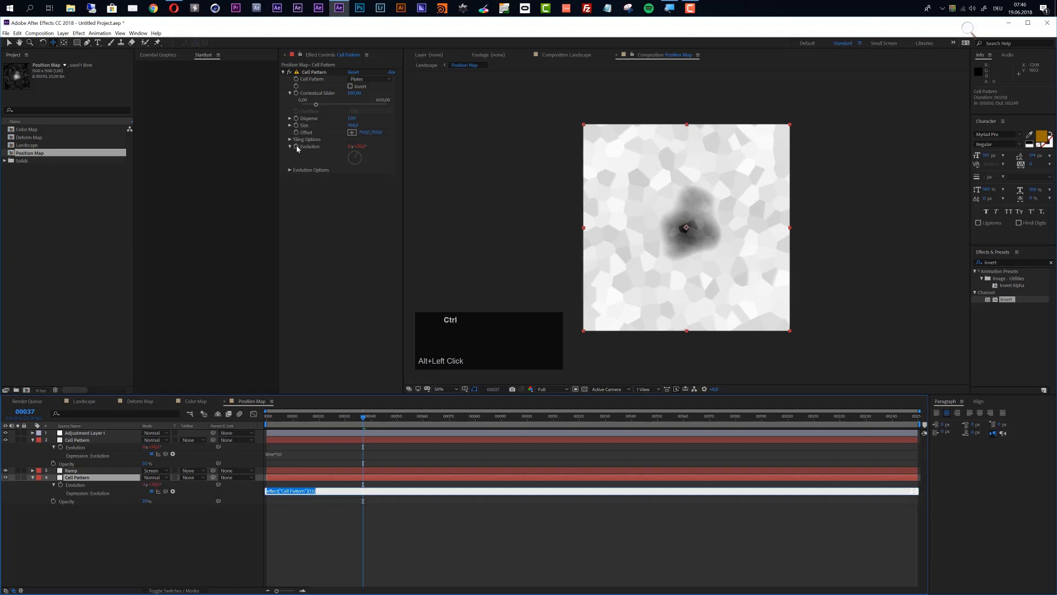
key(ctrl+v)
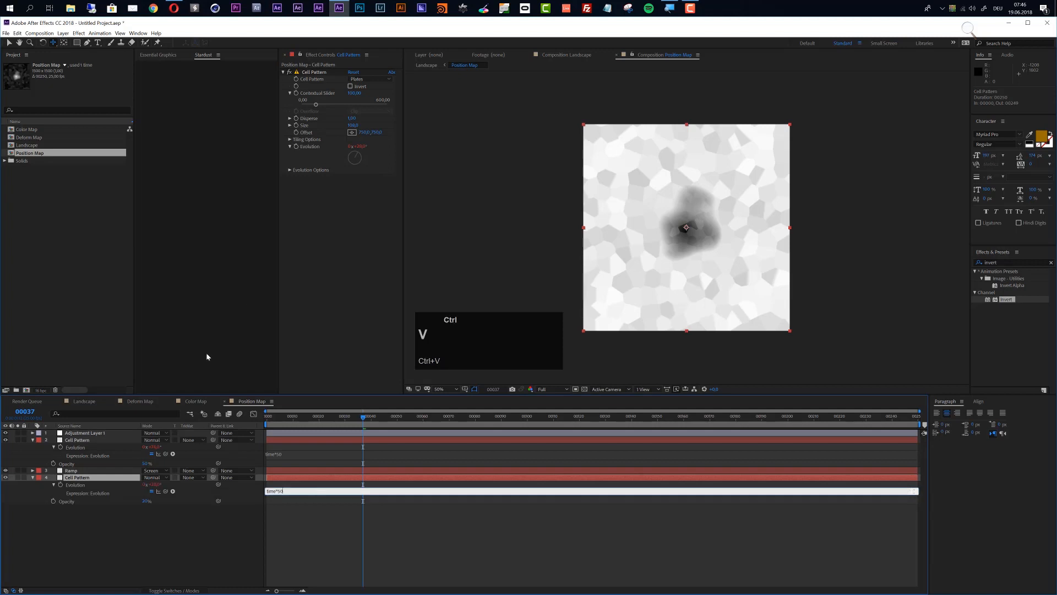
Paste the time*50 expression onto the Cell Pattern's Evolution in the Color Map and preview the motion up to frame 87.
click(193, 401)
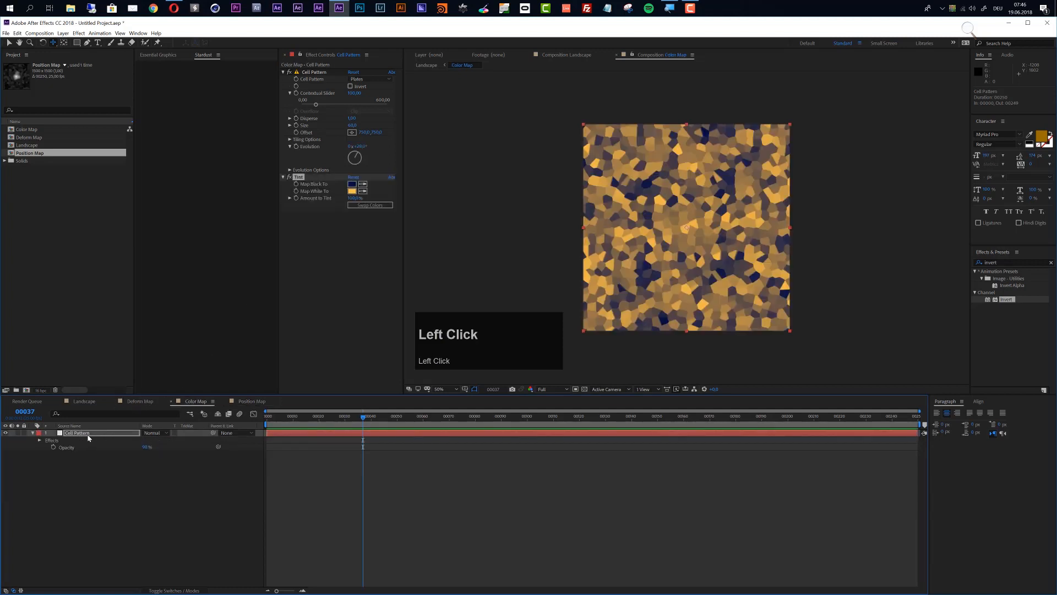
click(311, 191)
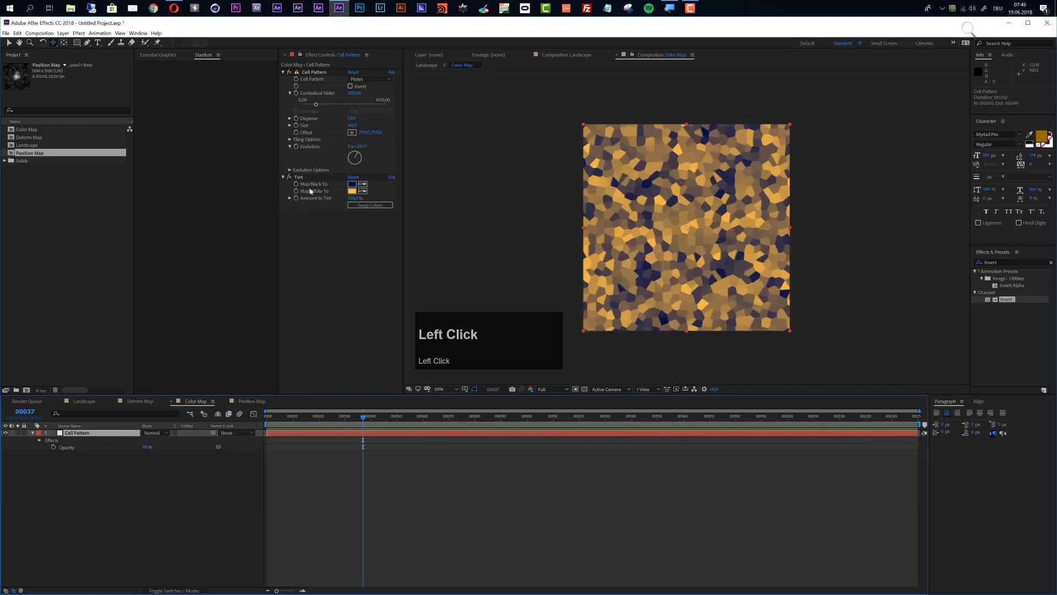
alt+click(296, 147)
key(ctrl+v)
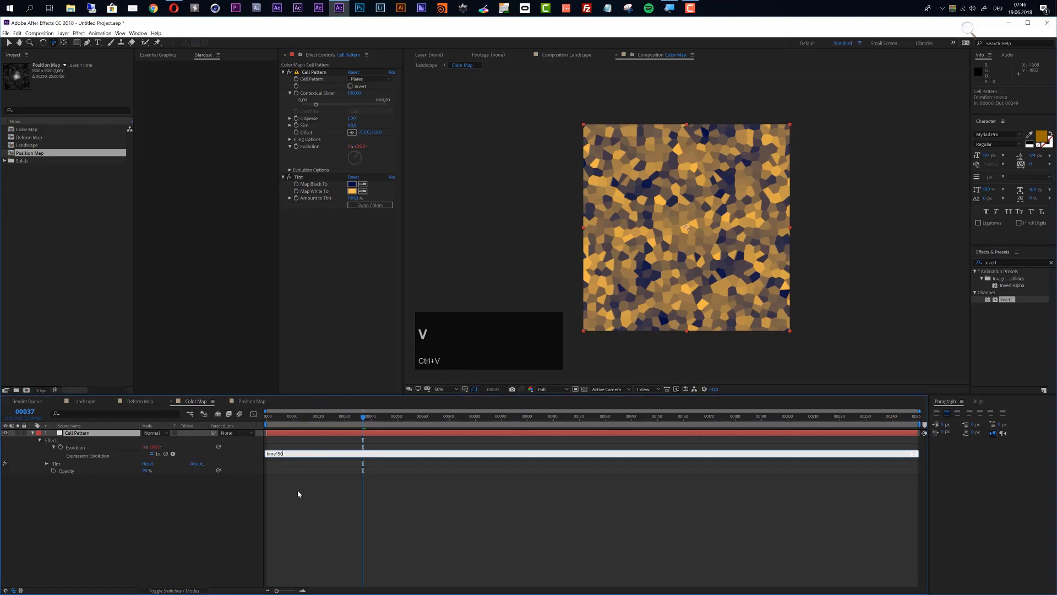
click(298, 491)
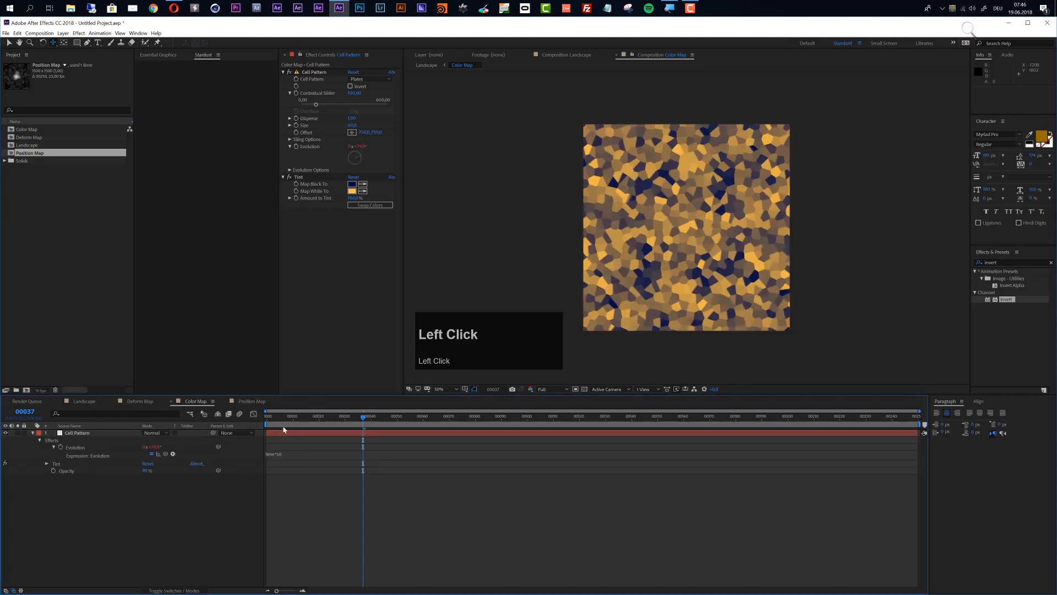
drag(283, 429, 494, 428)
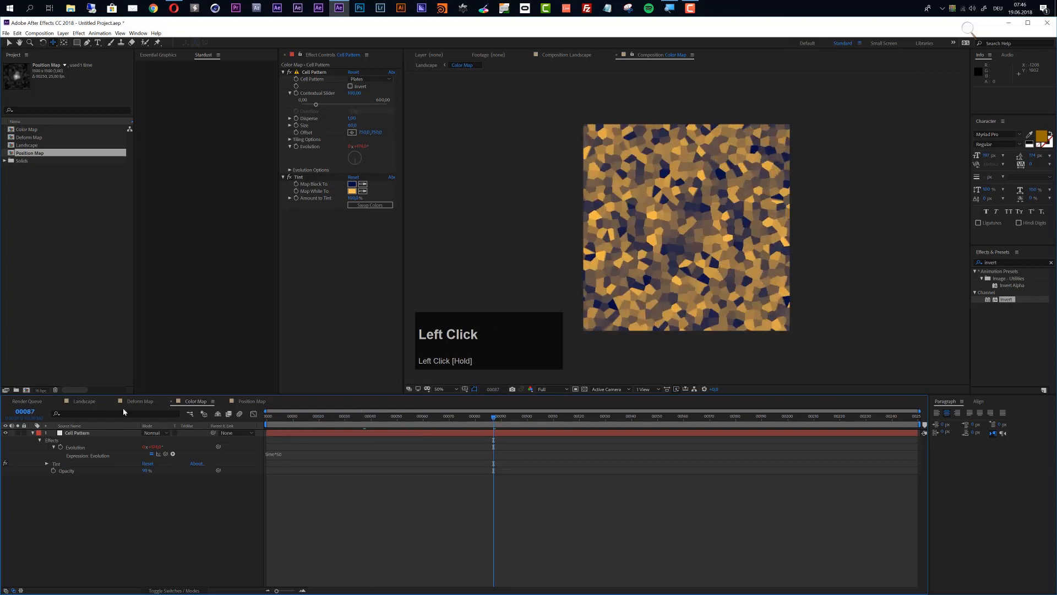
Return to the Landscape composition and examine the animated terrain at frame 88 from another camera angle.
click(88, 402)
drag(319, 415, 496, 435)
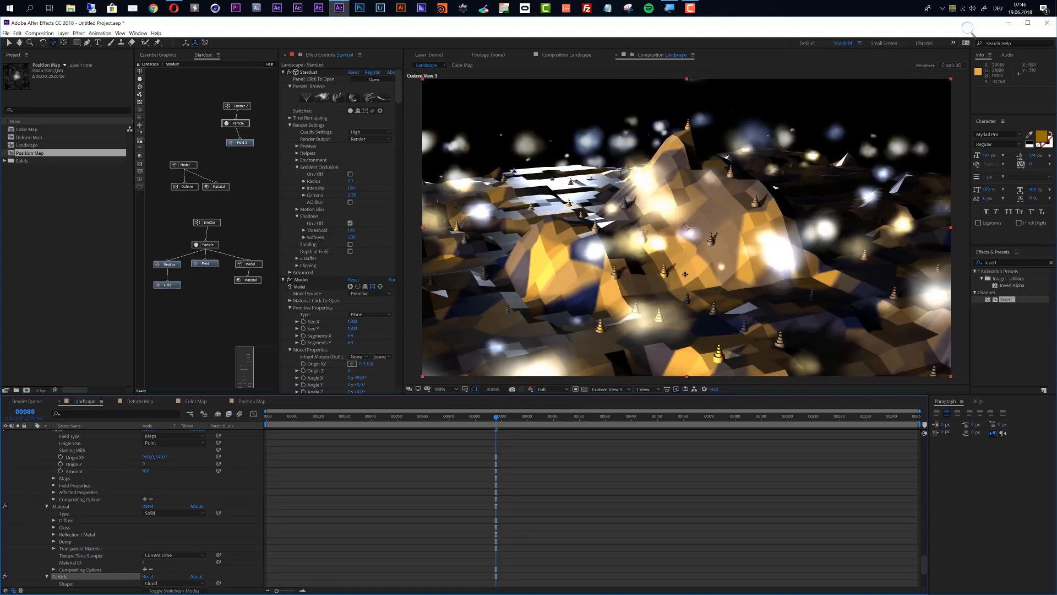
key(c)
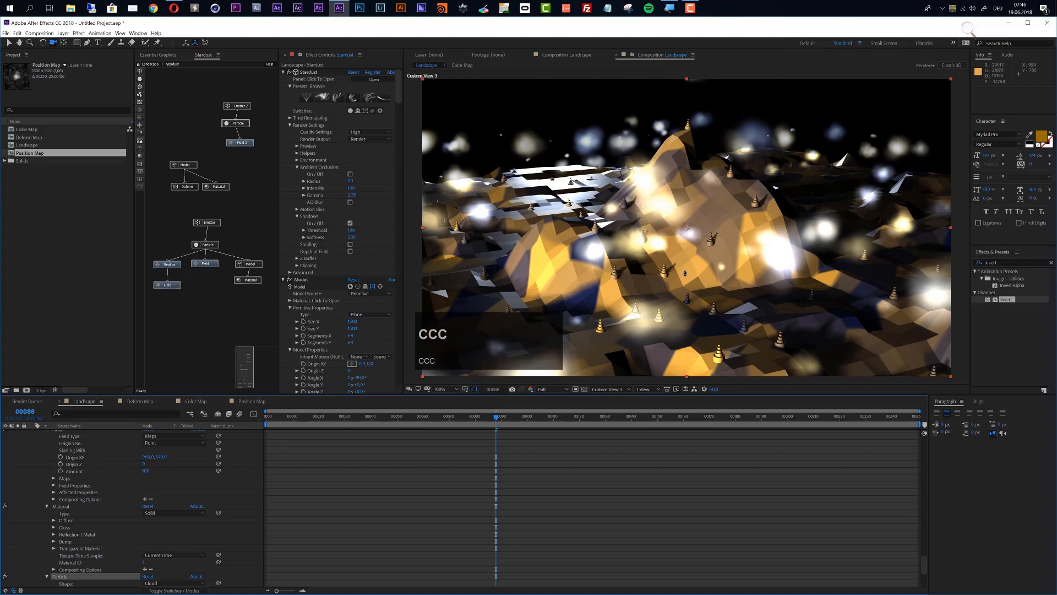
drag(685, 272, 710, 280)
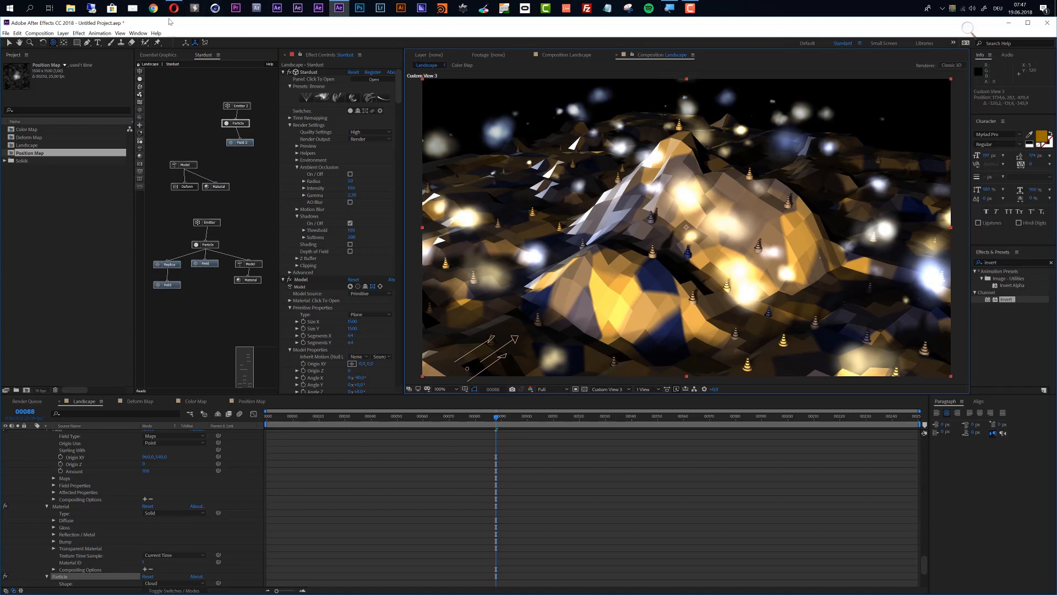
Switch to the Opera browser and show the graphicinmotion website.
click(174, 8)
click(137, 25)
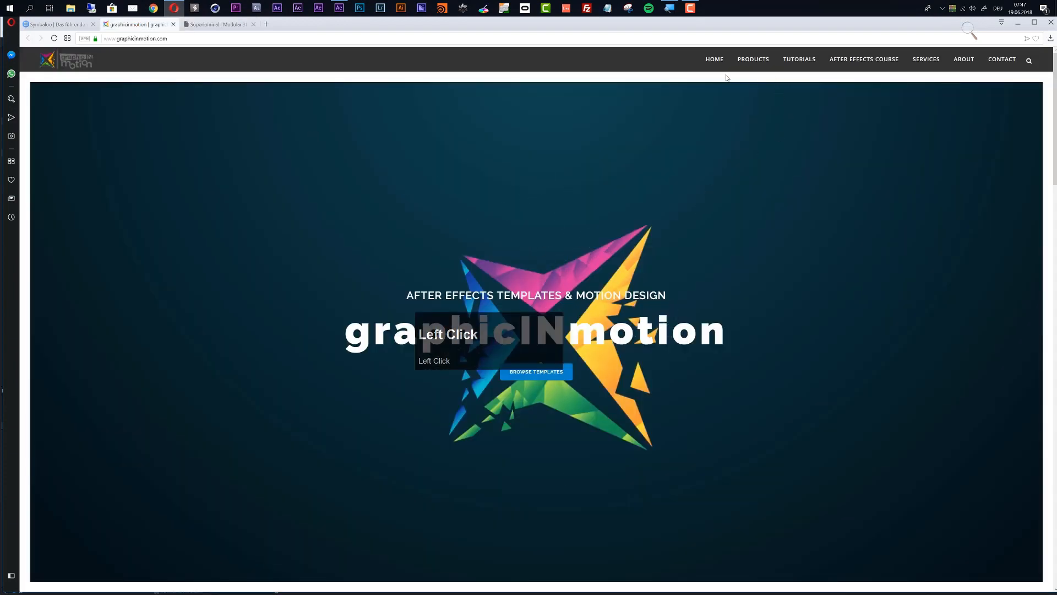
Look through the popular After Effects templates on the graphicinmotion home page.
scroll(727, 223, down, 10)
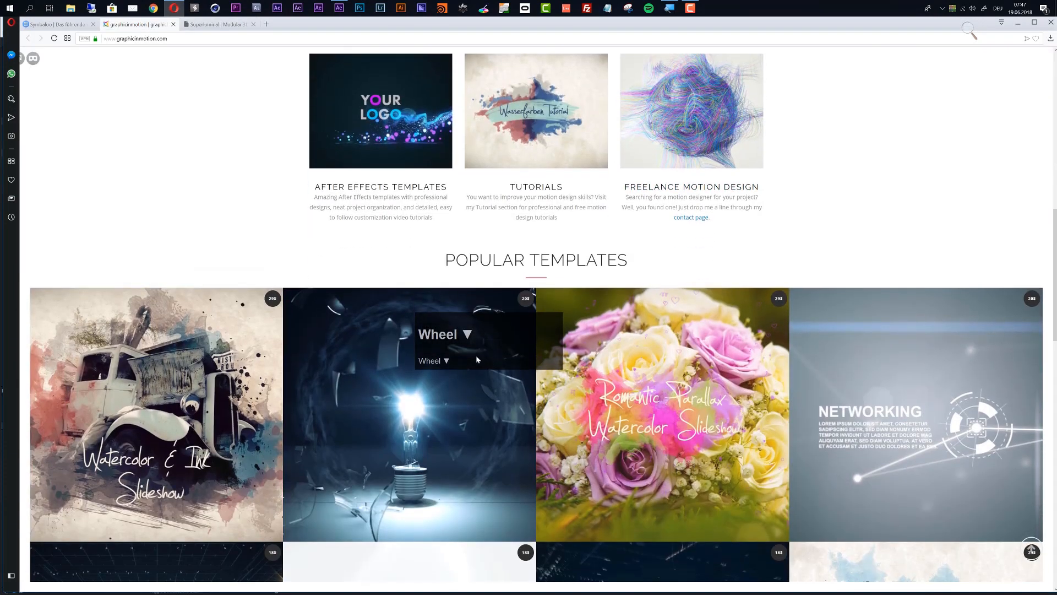
click(372, 289)
scroll(371, 352, down, 2)
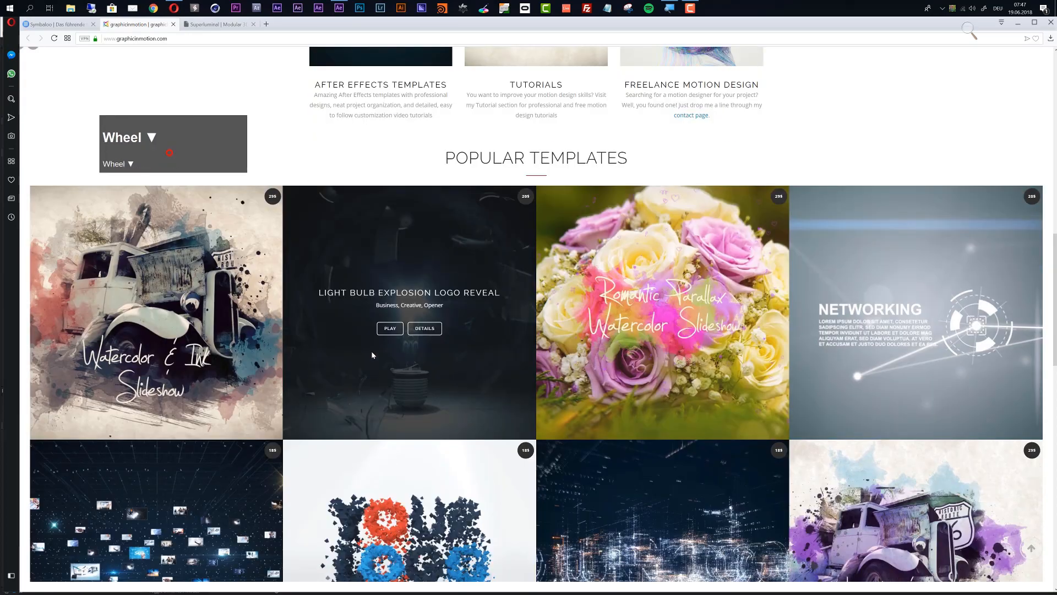
scroll(371, 353, down, 12)
scroll(697, 270, up, 5)
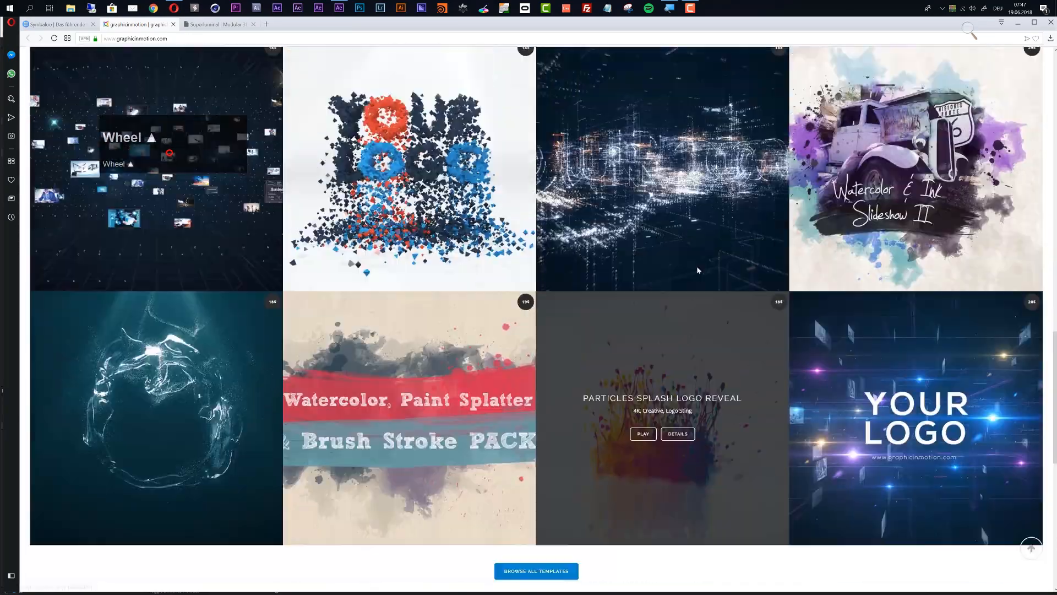
scroll(697, 270, up, 15)
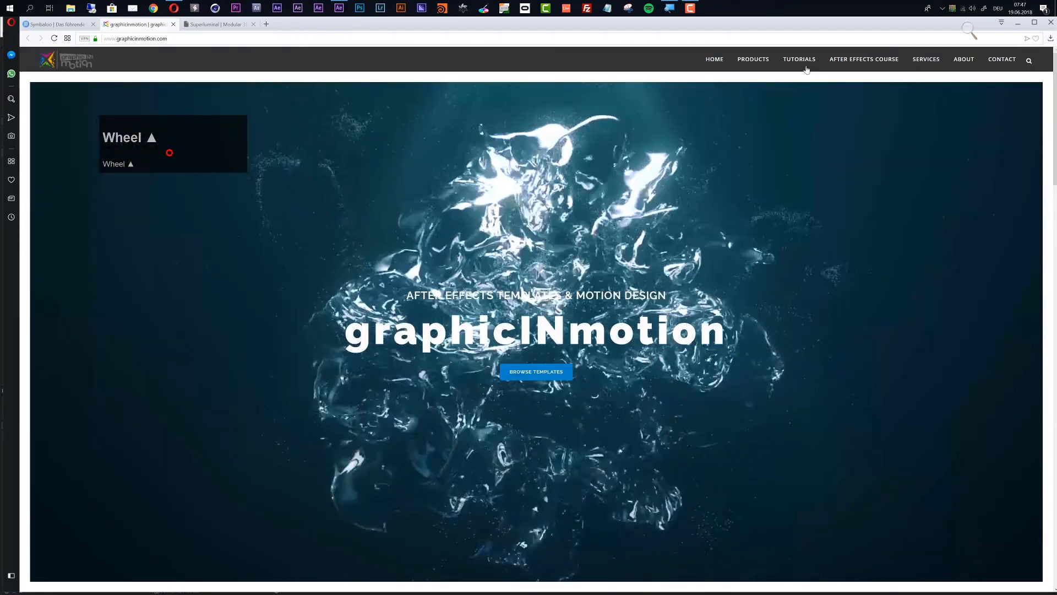
Open the website's Tutorials page and look over the free tutorials listed there.
click(803, 60)
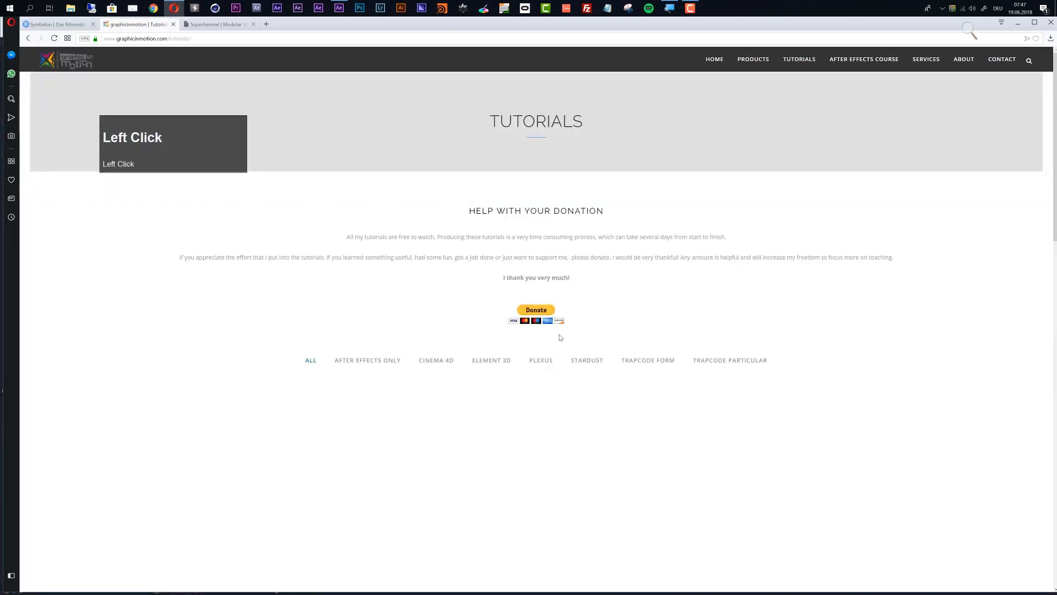
scroll(389, 387, down, 6)
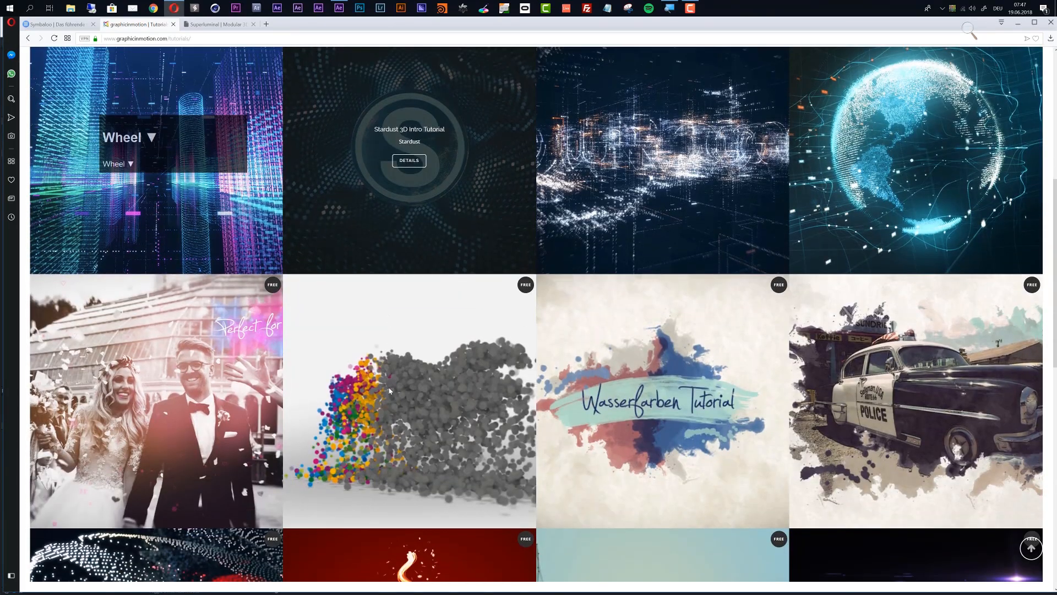
scroll(389, 390, up, 6)
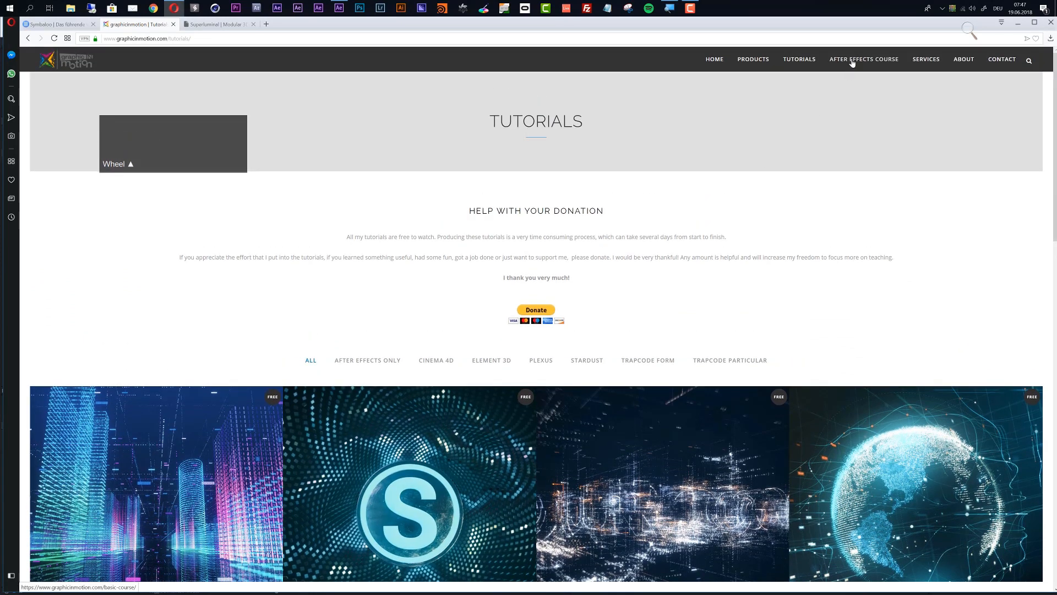
Open the After Effects Course page and look through its description, introduction video and lesson list.
click(852, 62)
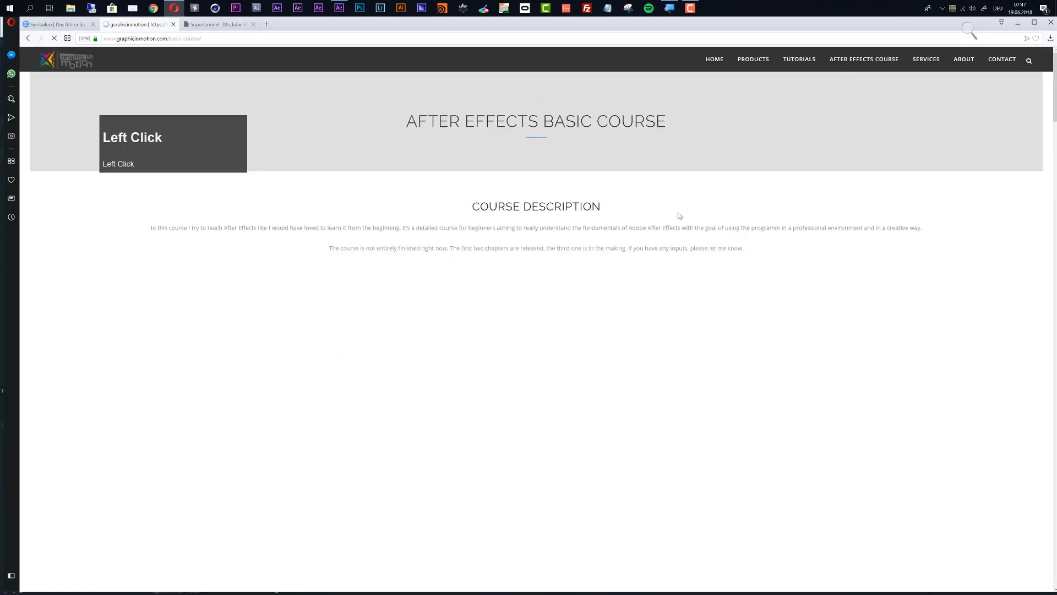
scroll(457, 334, down, 2)
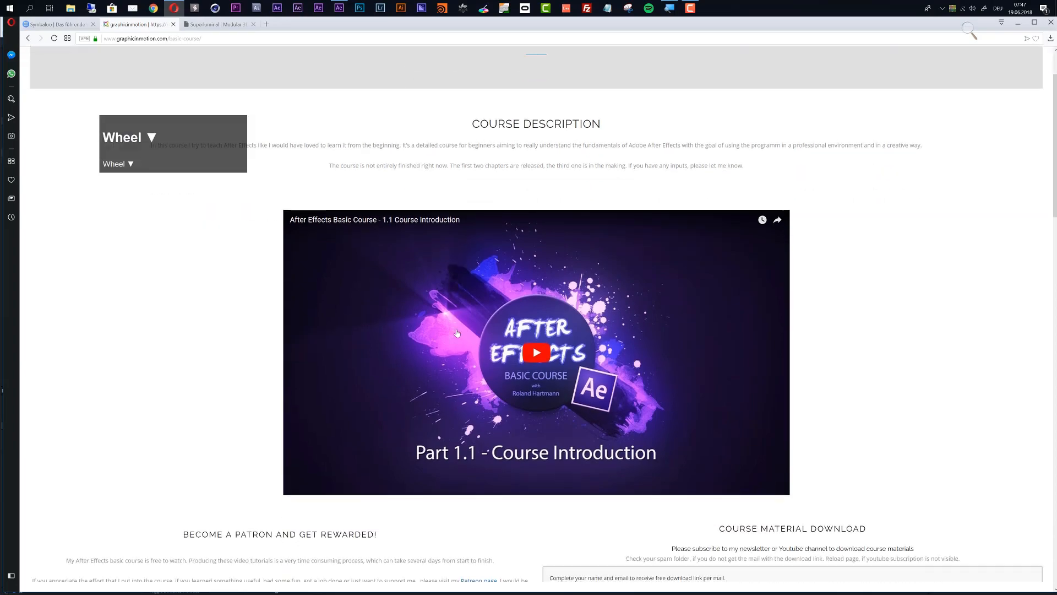
scroll(476, 320, down, 10)
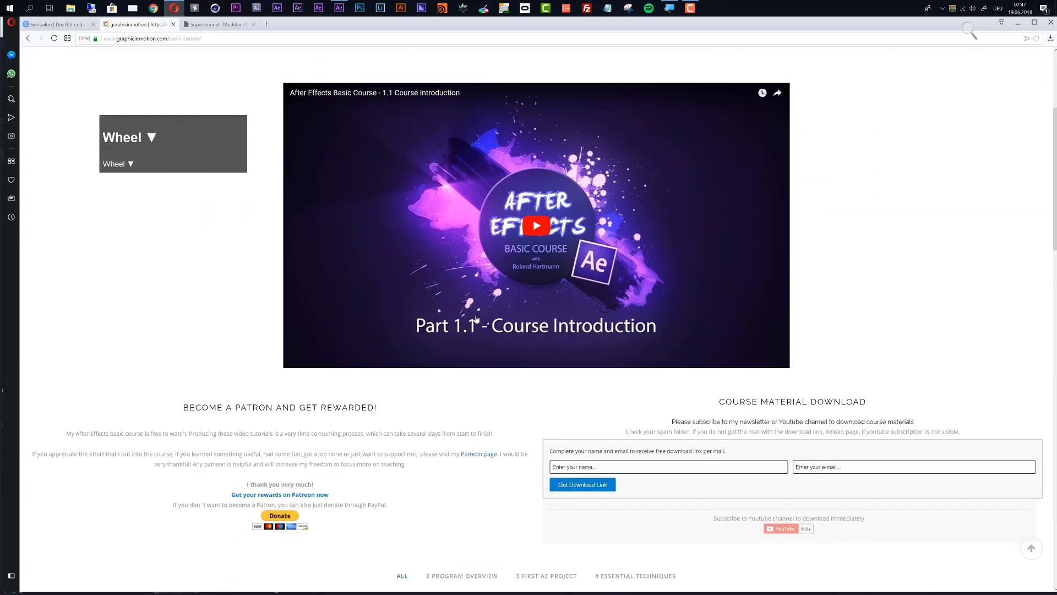
scroll(476, 318, down, 8)
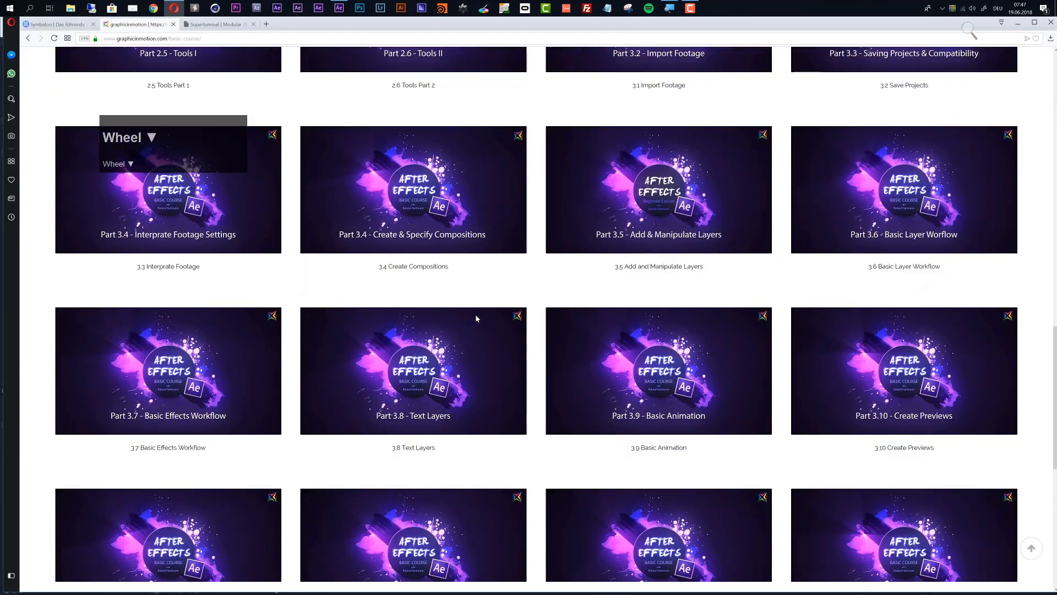
scroll(477, 331, up, 14)
scroll(478, 342, up, 10)
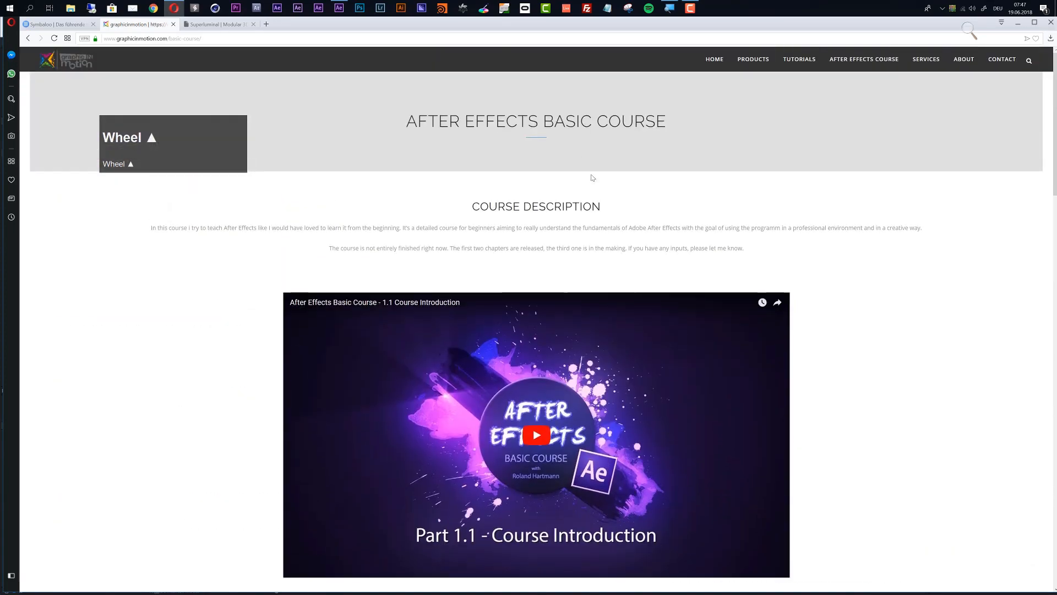